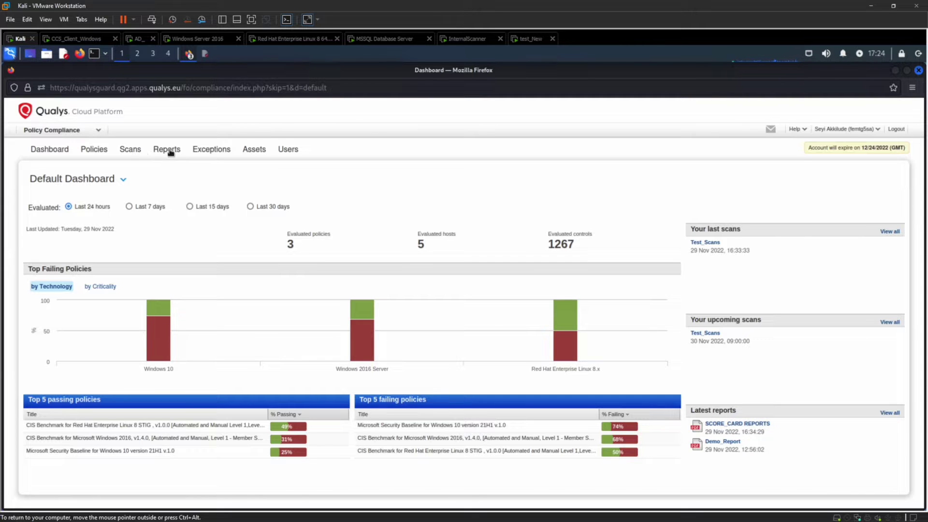
Step: Switch from Policy Compliance to the Cloud Agent module to list the 5 managed agents
left_click(94, 136)
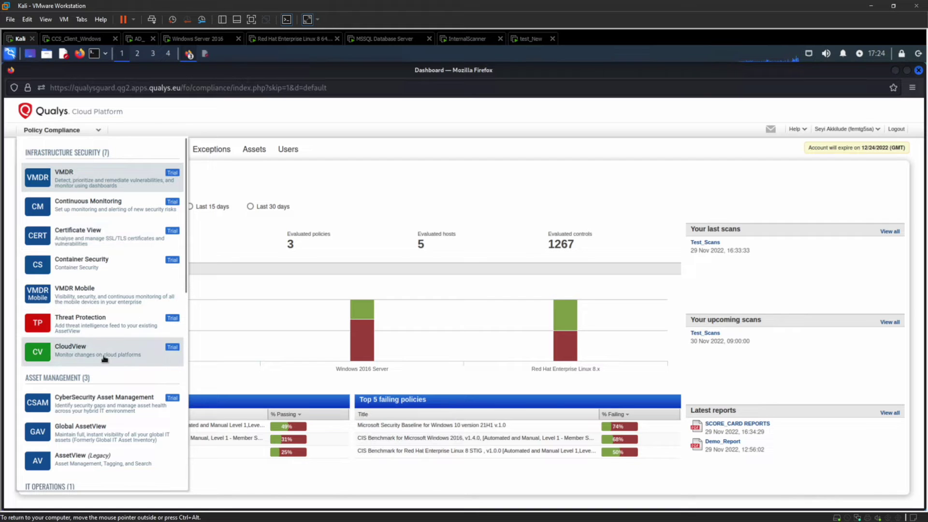
scroll(104, 359, "down", 3)
scroll(104, 359, "down", 2)
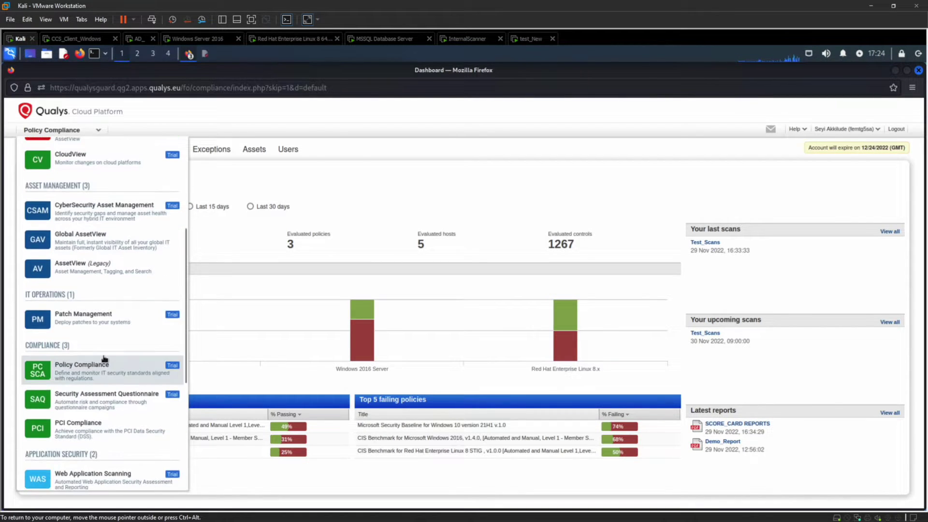
scroll(104, 358, "down", 3)
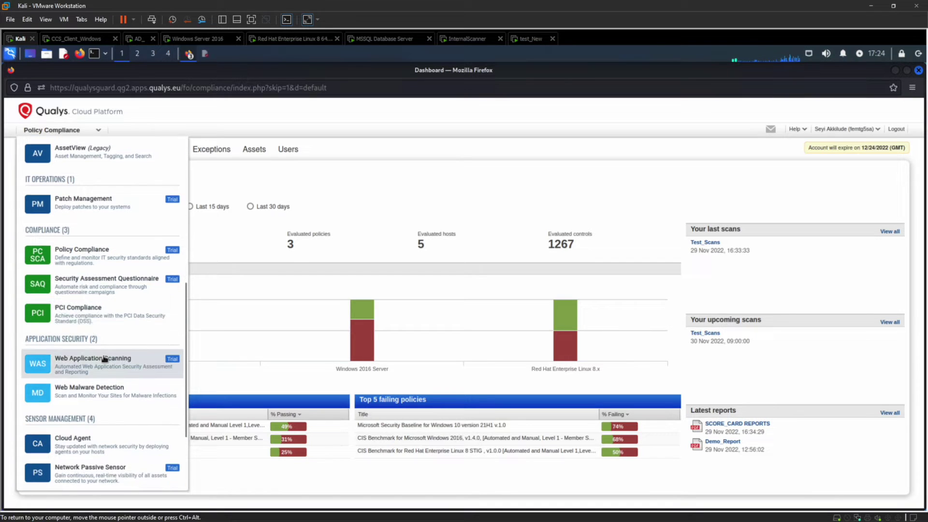
left_click(88, 440)
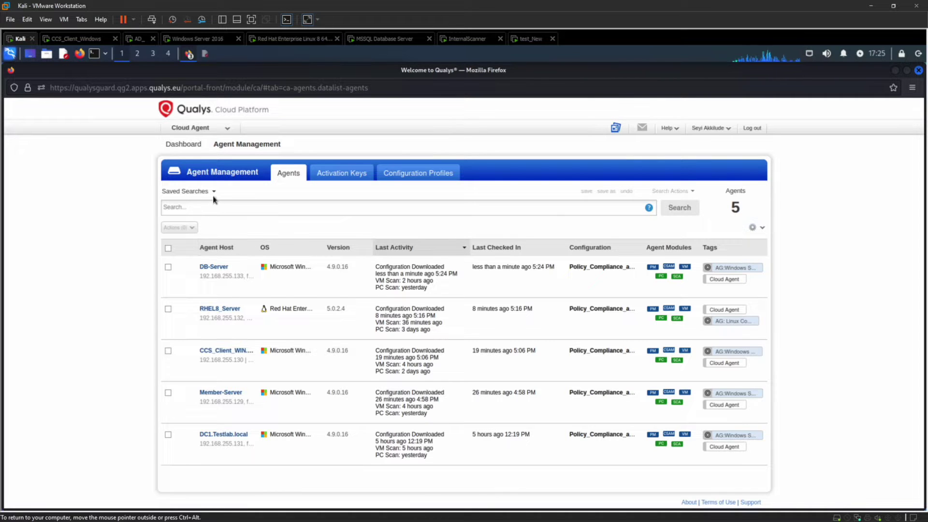
Step: Show the Activation Keys list, preview New Key without creating one, and open the Default VMDR key's actions
left_click(327, 181)
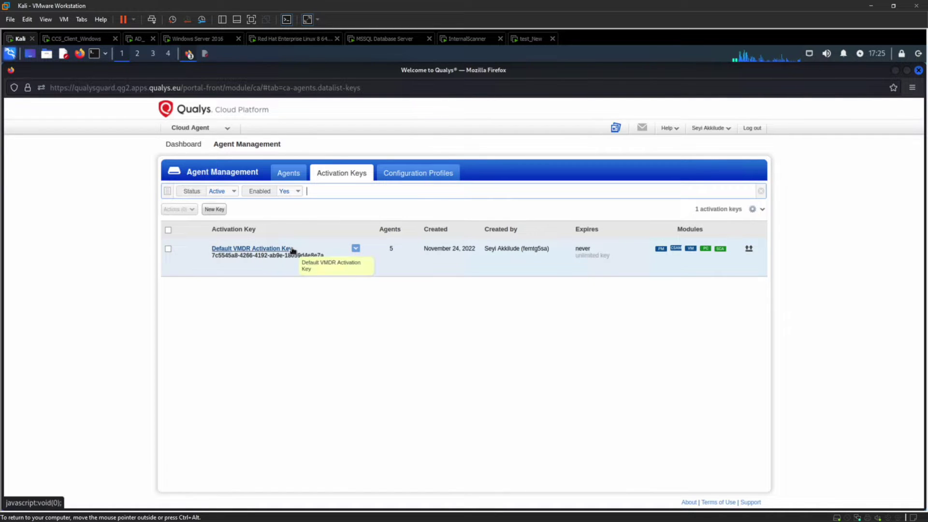
left_click(213, 210)
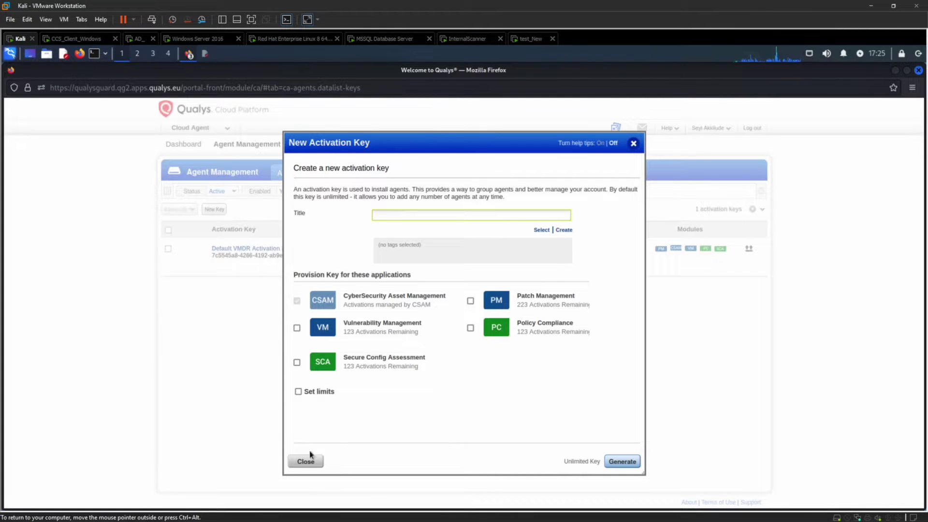
left_click(305, 462)
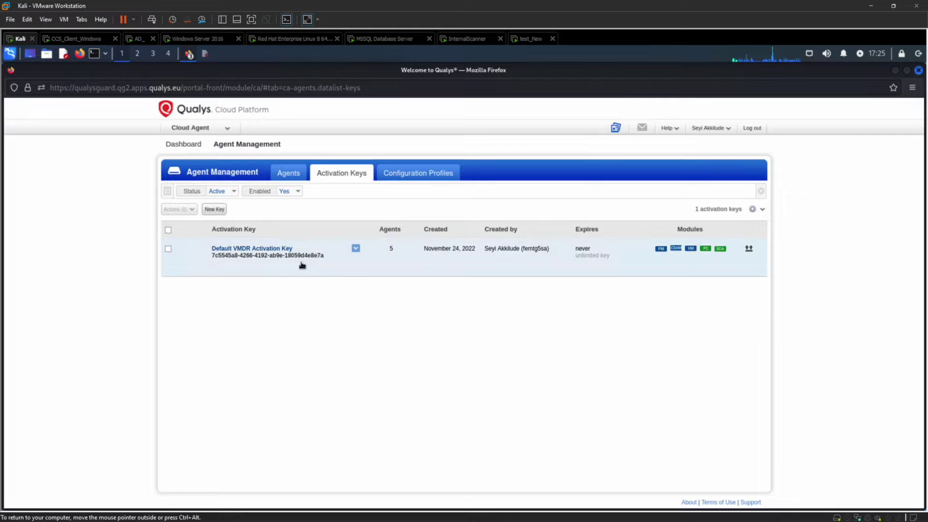
left_click(356, 250)
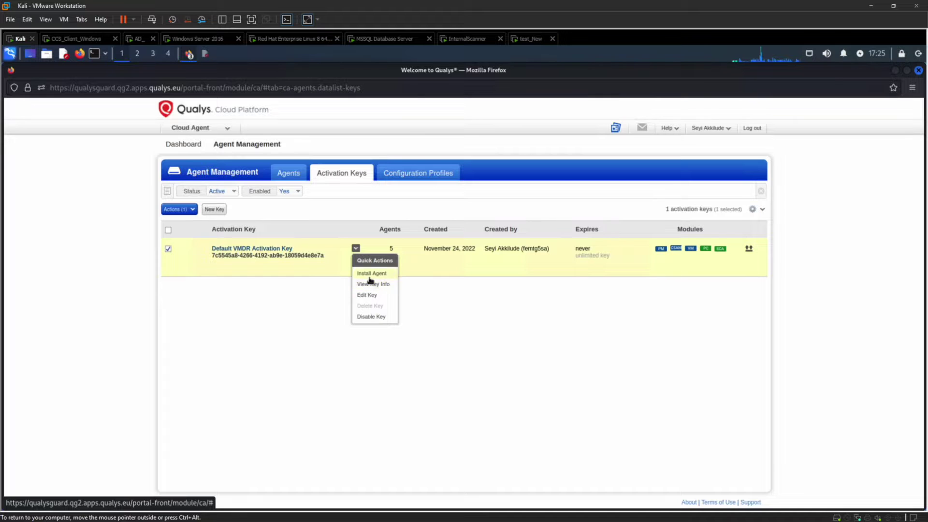
Step: Copy the Windows agent 4.9.0.16 QualysCloudAgent.exe install command for the Default VMDR Activation Key
left_click(370, 275)
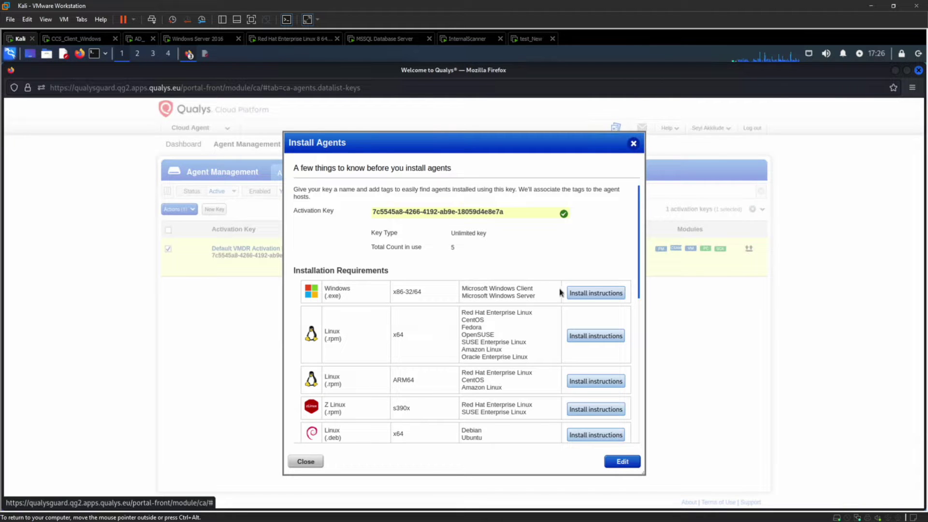
left_click(576, 293)
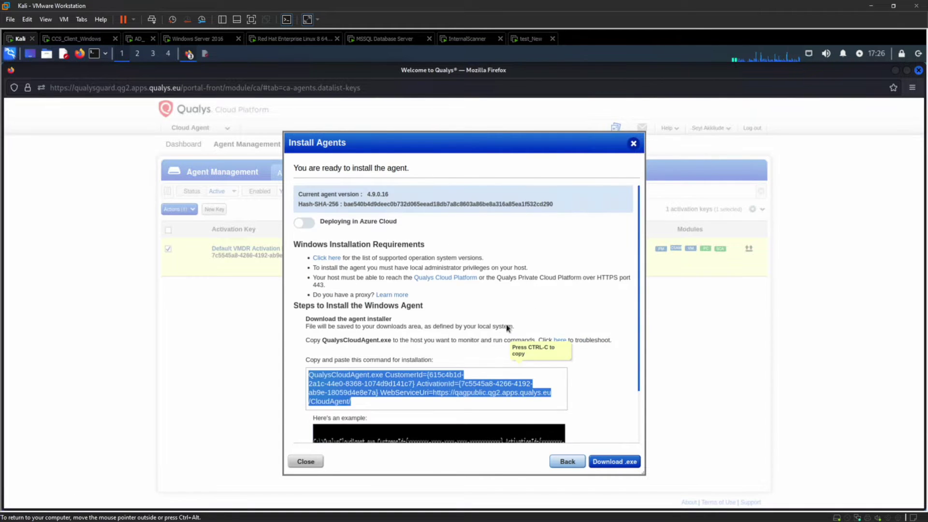
right_click(407, 383)
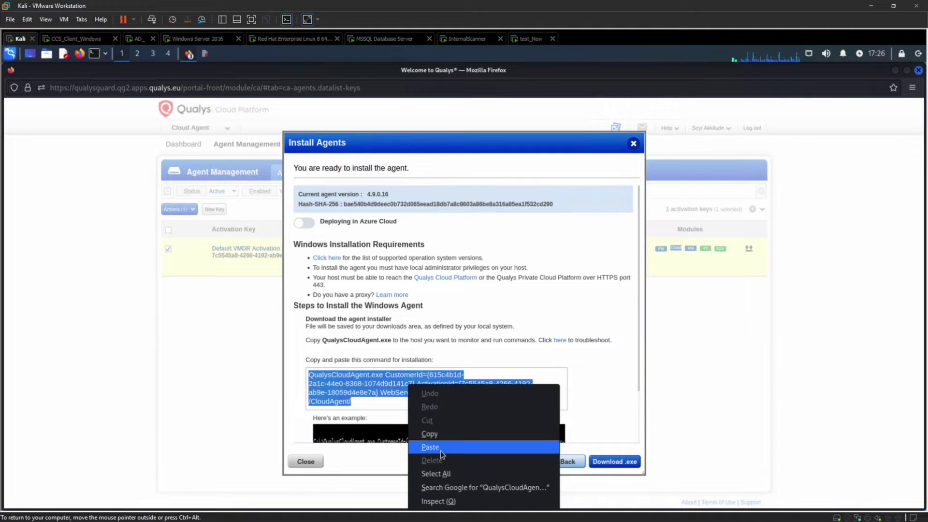
left_click(430, 434)
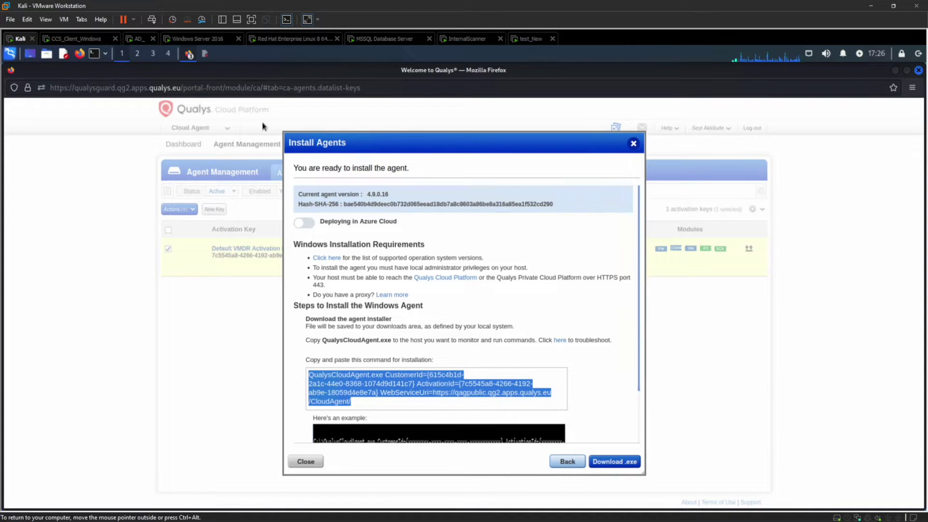
Step: On the CCS_Client_Windows VM, check QualysCloudAgent in Downloads and return to the administrator Command Prompt
left_click(65, 40)
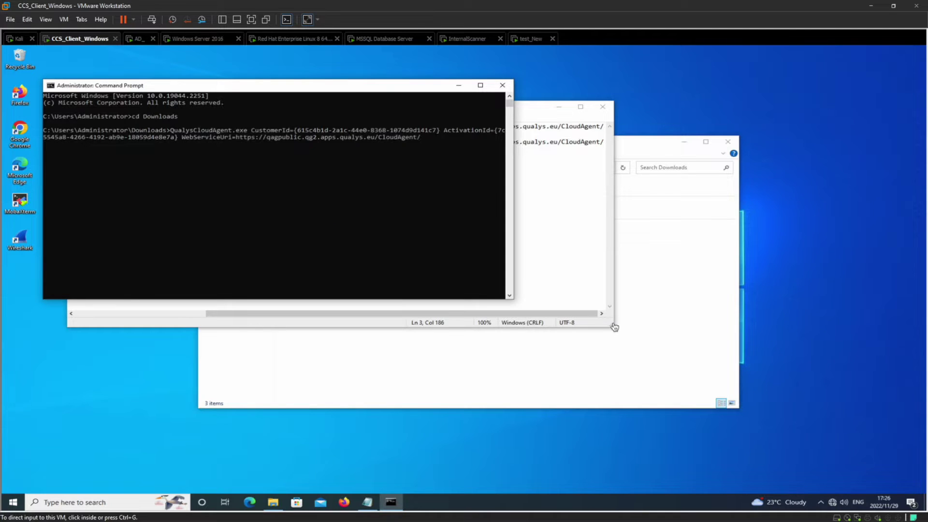
left_click(645, 289)
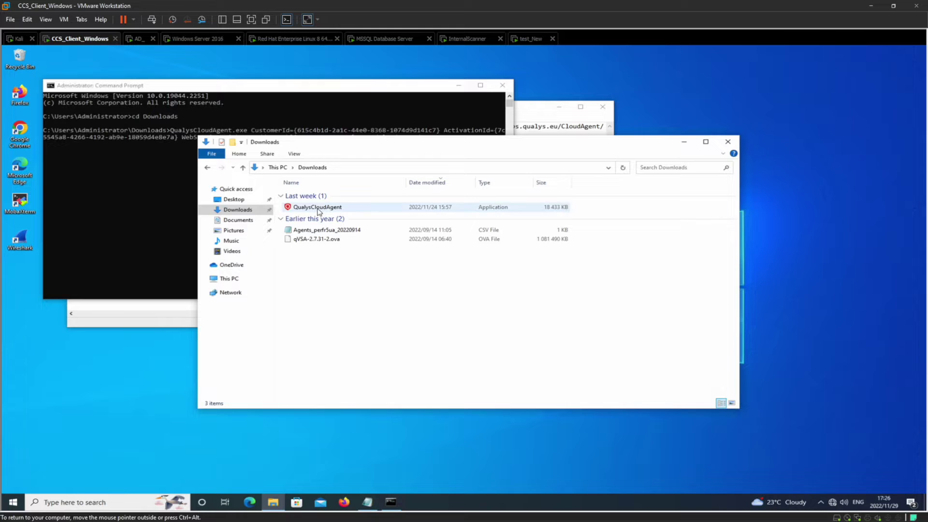
left_click(167, 186)
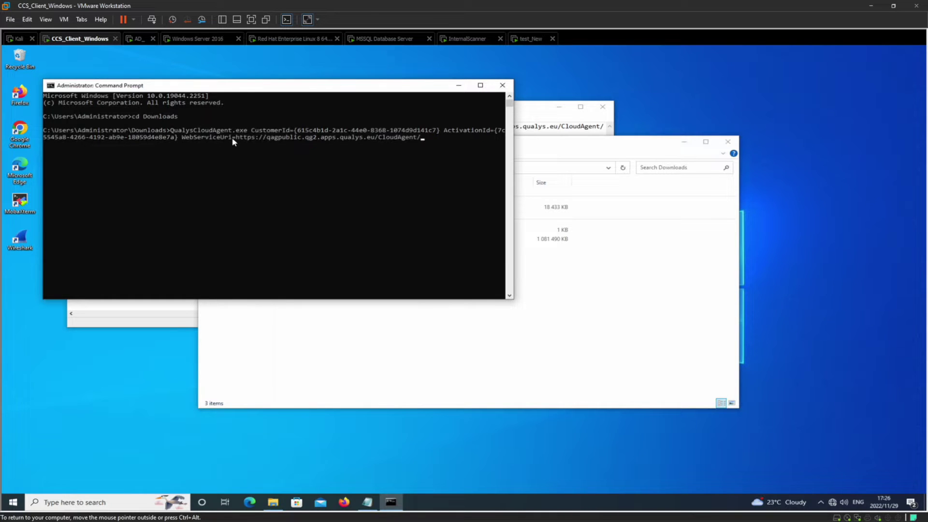
Step: Launch the Windows Services app by searching 'services' from the taskbar
left_click(66, 502)
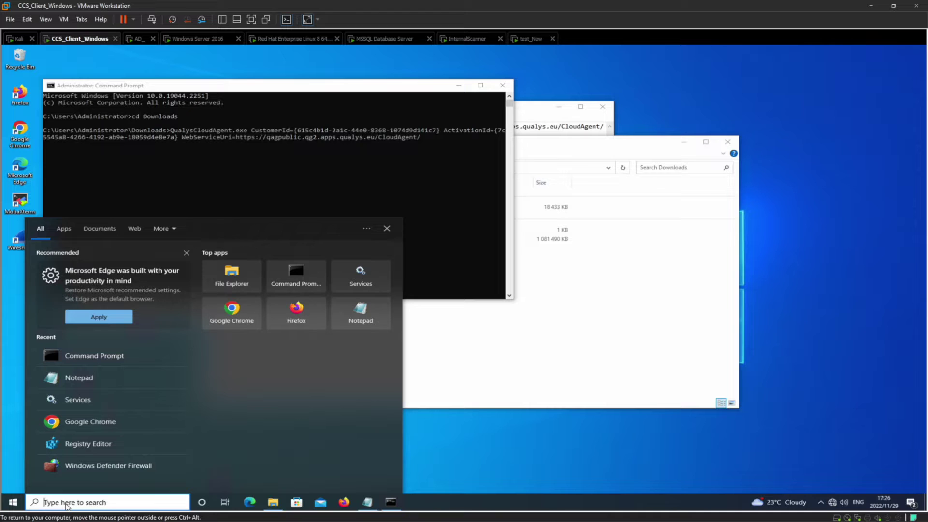
type("services")
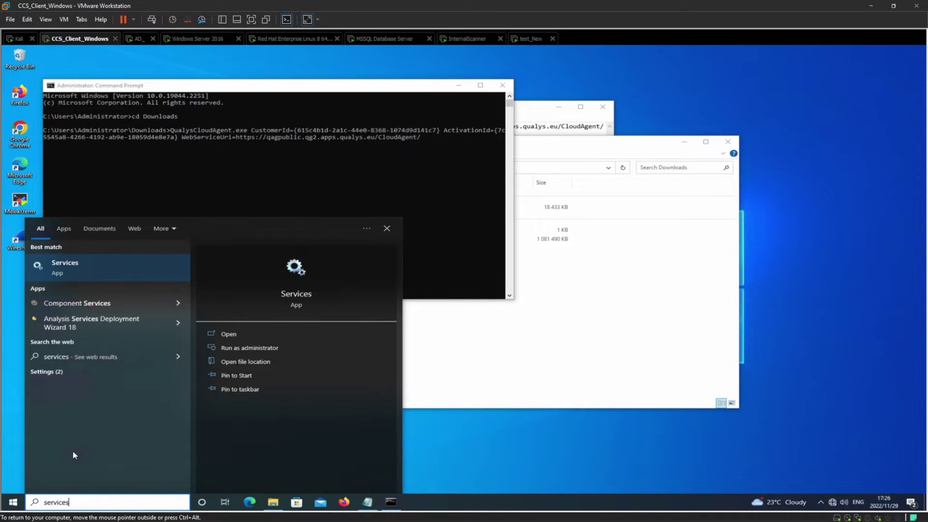
left_click(69, 259)
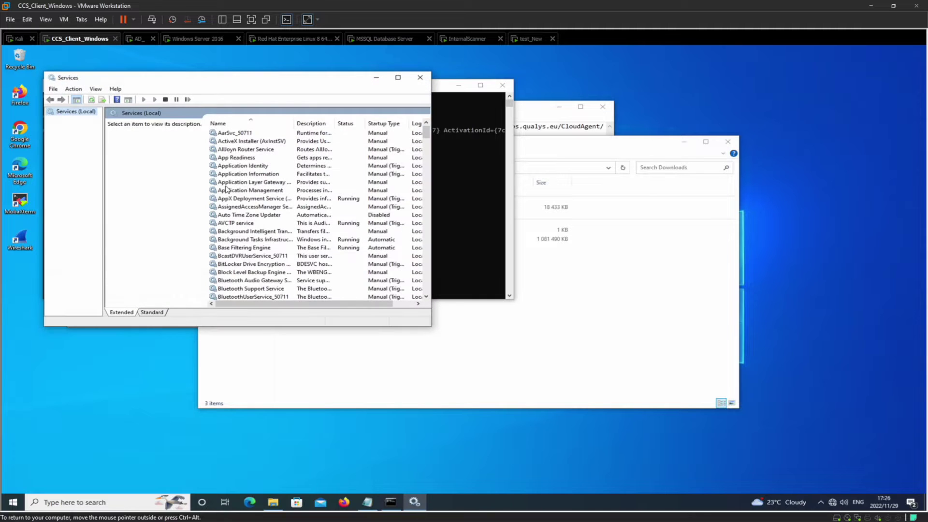
Step: Find the Qualys Cloud Agent service and confirm it is Running with Automatic startup
scroll(245, 210, "down", 10)
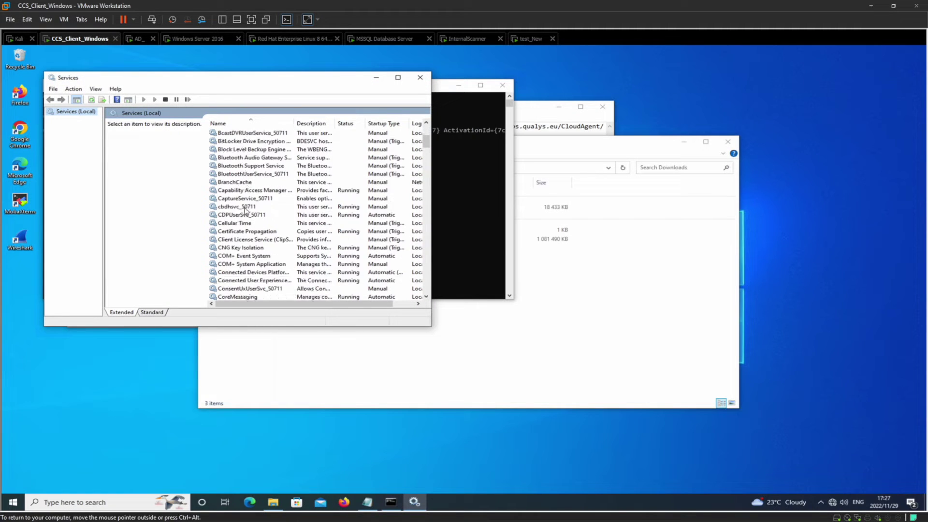
scroll(245, 210, "down", 8)
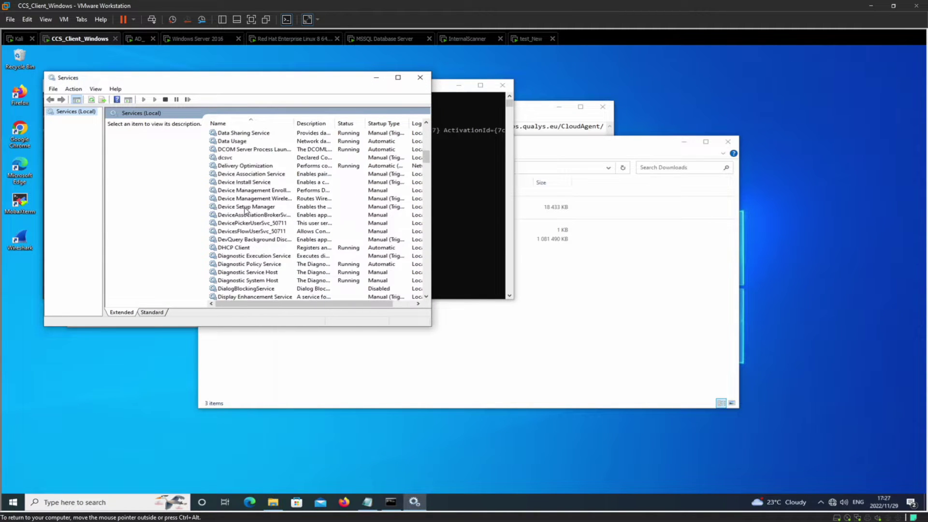
scroll(245, 210, "down", 3)
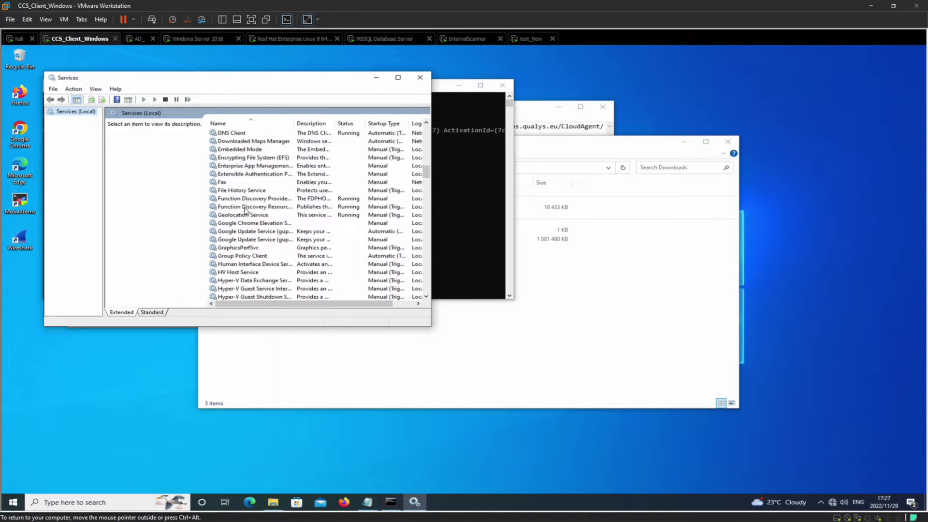
scroll(245, 210, "down", 3)
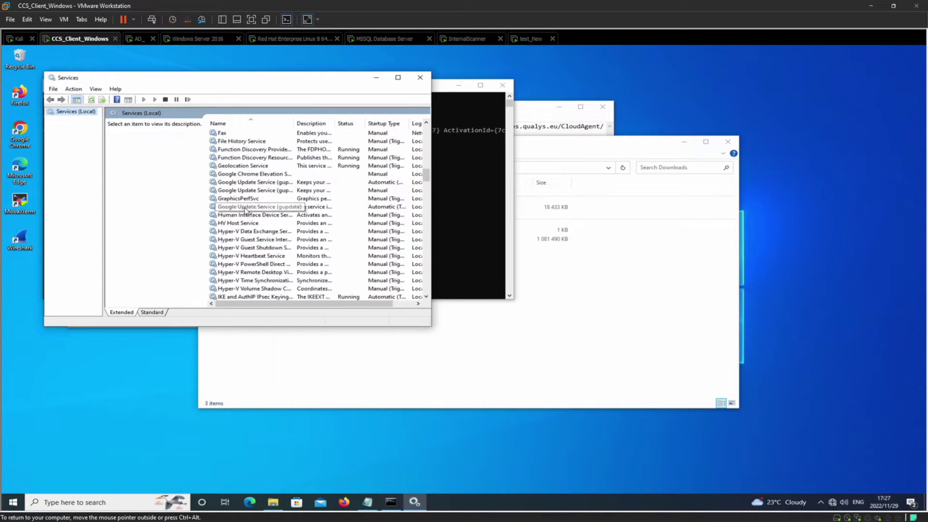
scroll(245, 210, "down", 3)
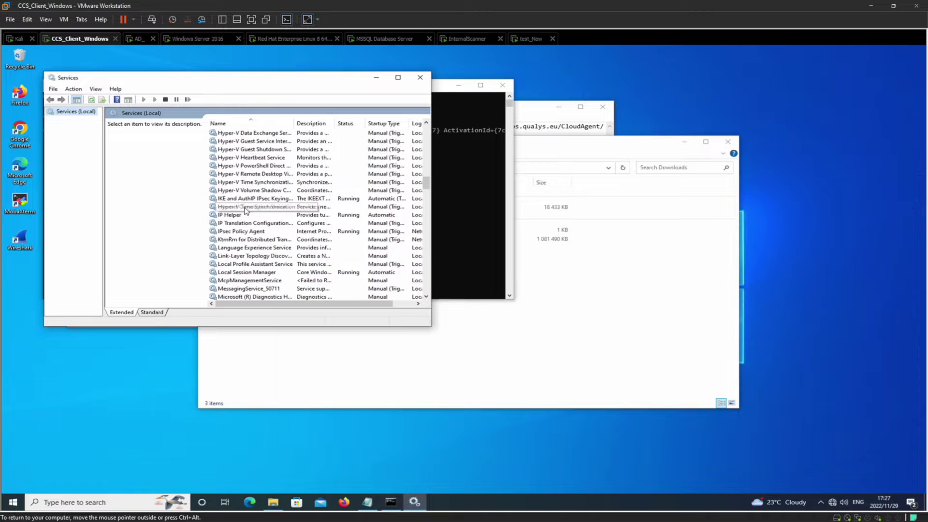
scroll(245, 210, "down", 4)
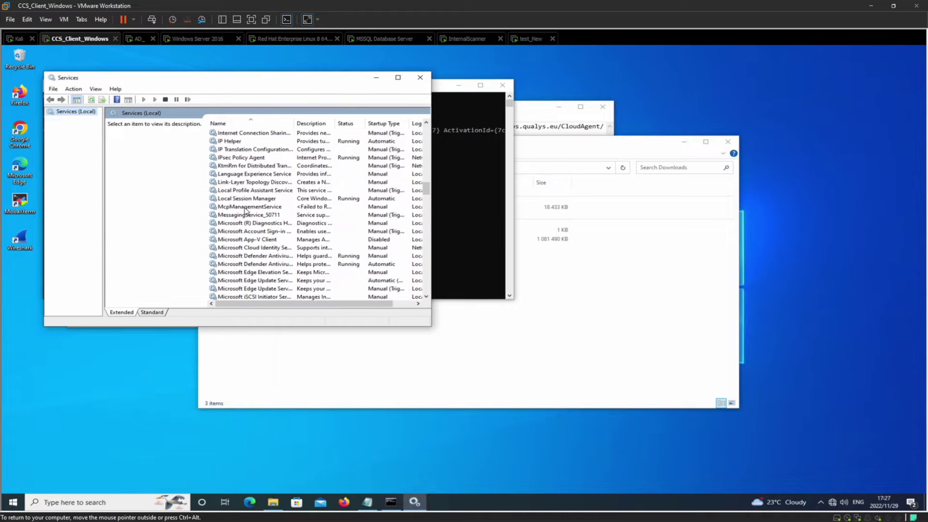
scroll(245, 210, "down", 4)
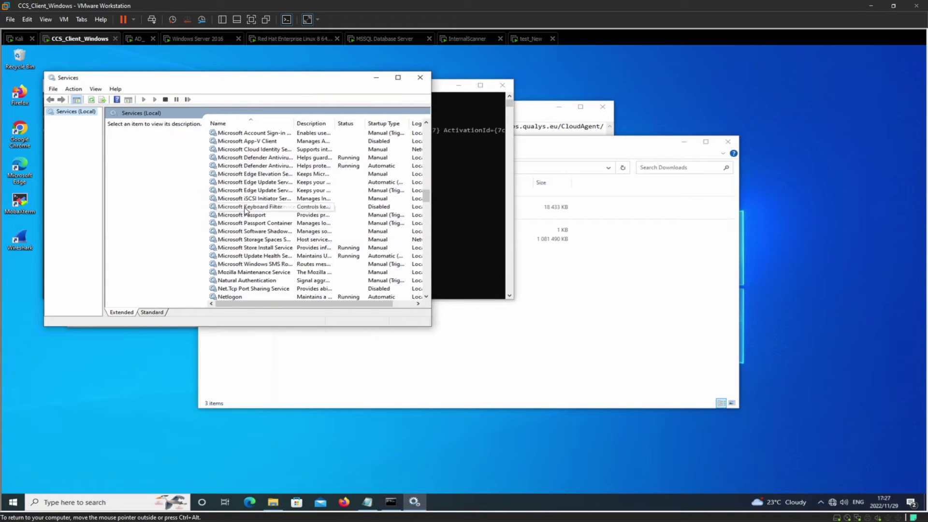
scroll(245, 209, "down", 1)
scroll(245, 209, "up", 1)
scroll(245, 209, "up", 6)
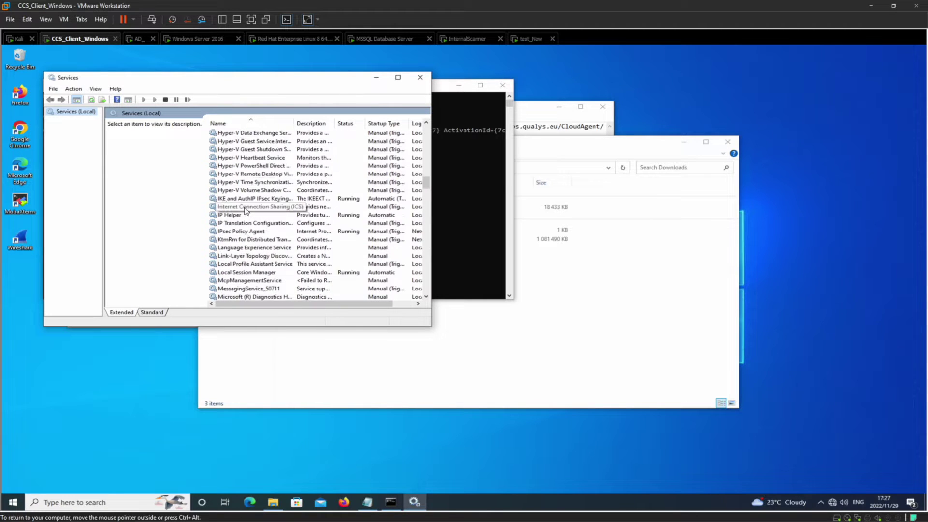
scroll(245, 210, "down", 4)
scroll(245, 209, "down", 17)
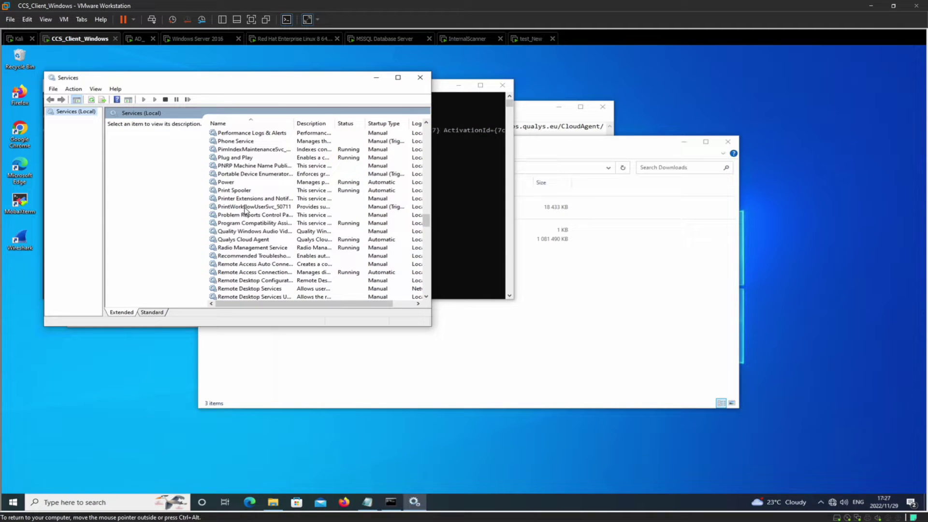
left_click(247, 241)
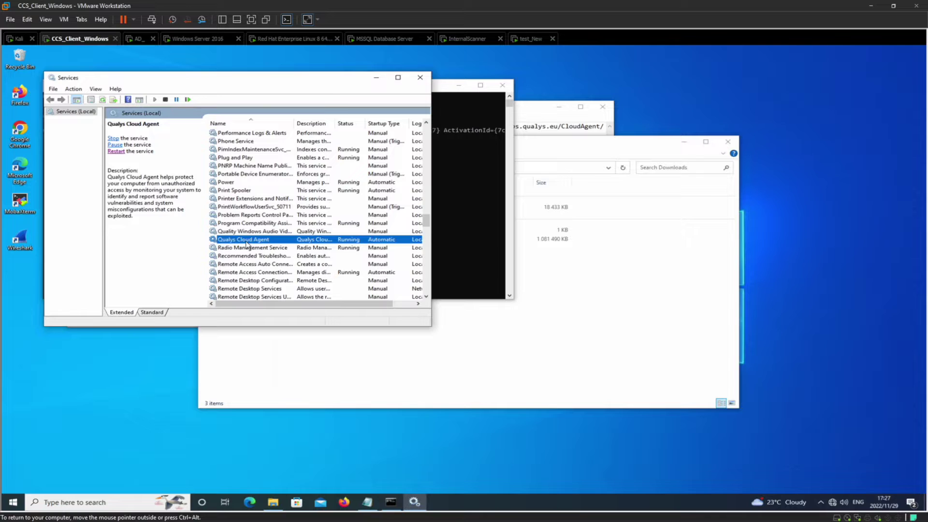
double_click(247, 242)
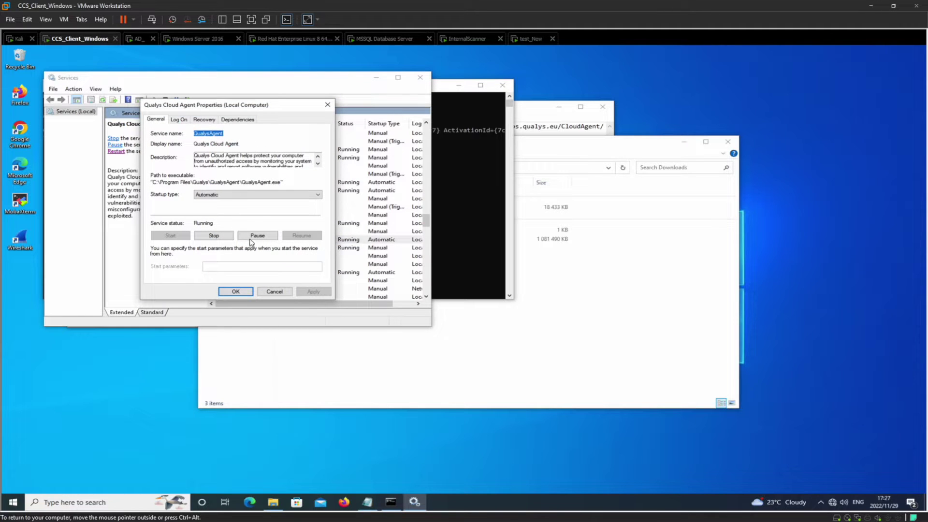
left_click(235, 293)
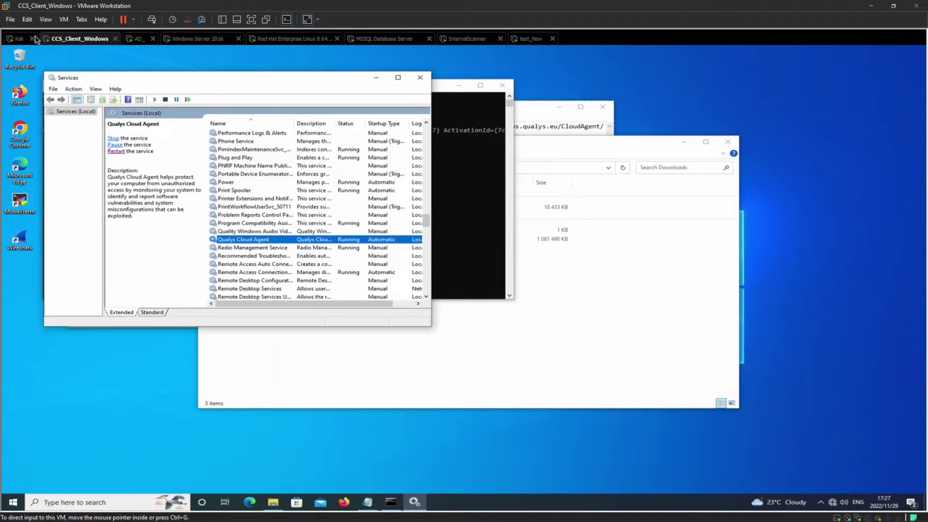
Step: Return to the Kali machine's Qualys portal and close the Windows agent install steps
left_click(19, 38)
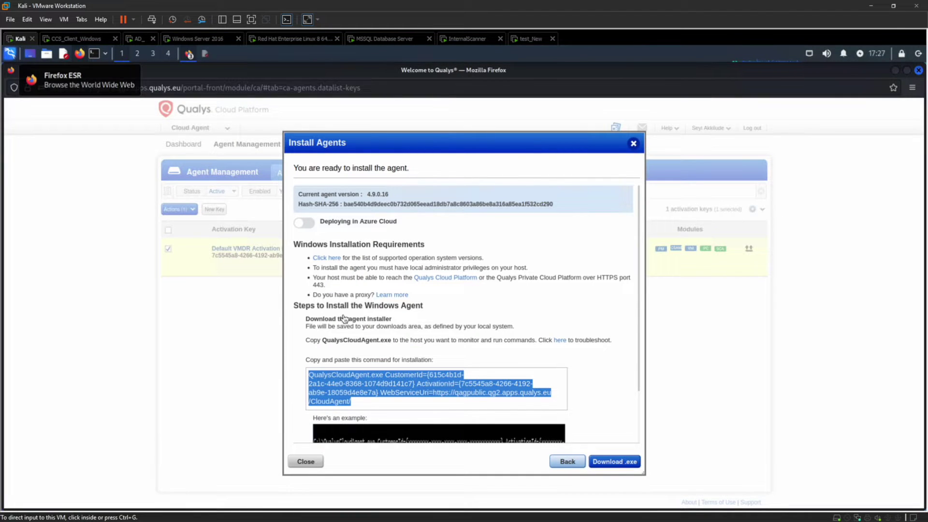
left_click(305, 461)
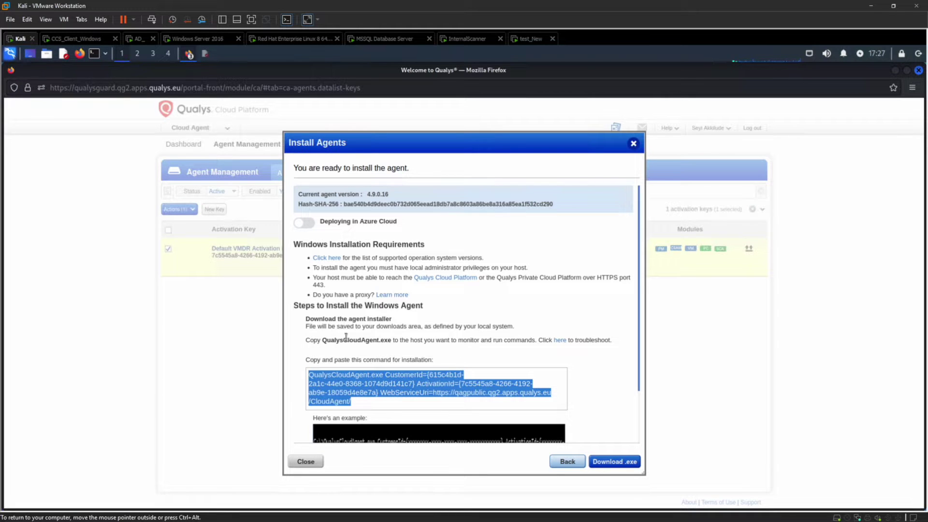
left_click(307, 462)
Step: Show the Linux (.rpm) agent 5.0.2.4 install instructions for the Default VMDR Activation Key
mouse_move(445, 245)
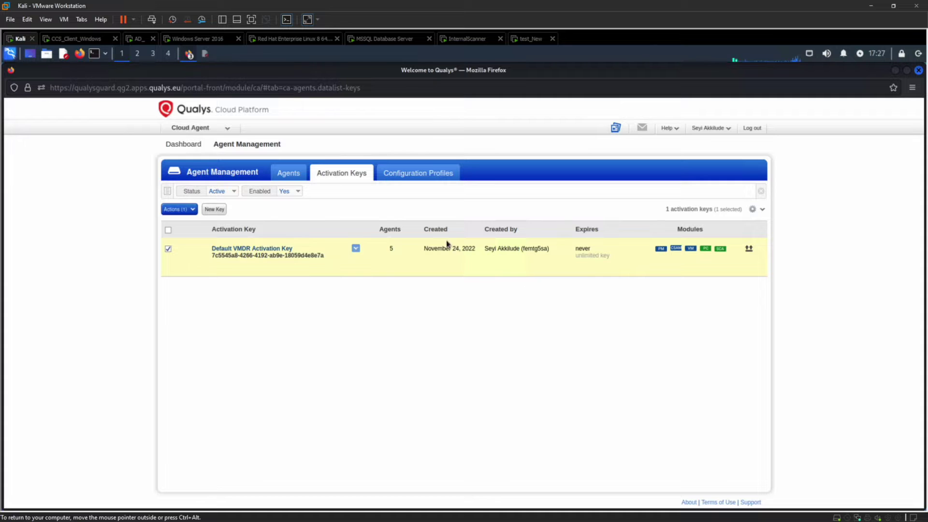
left_click(356, 249)
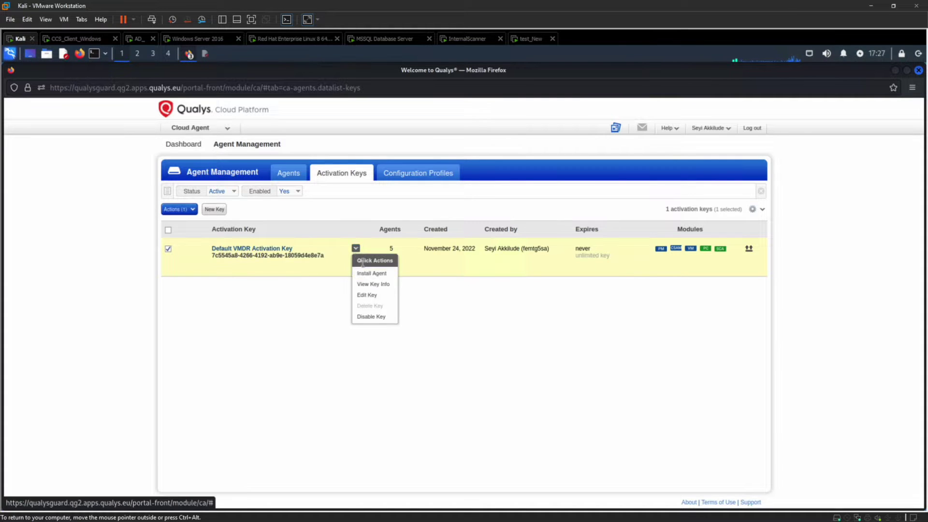
left_click(371, 279)
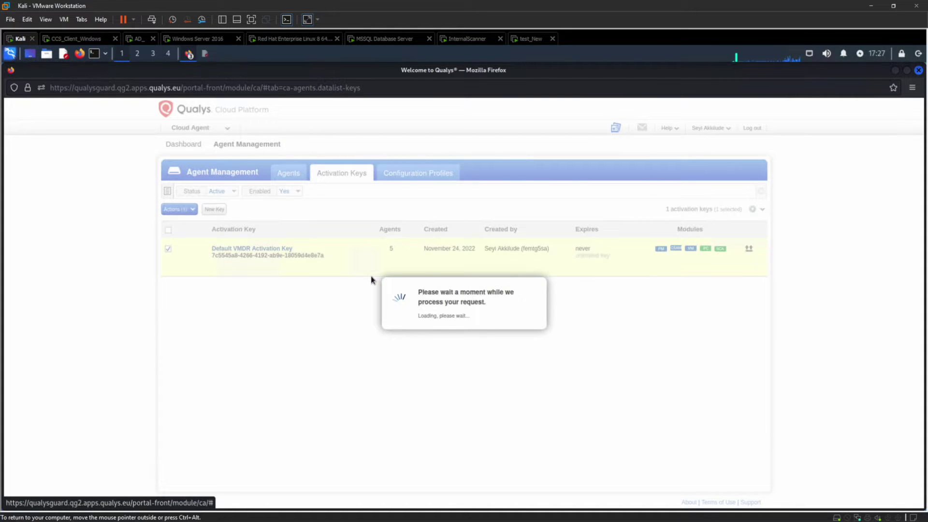
left_click(592, 337)
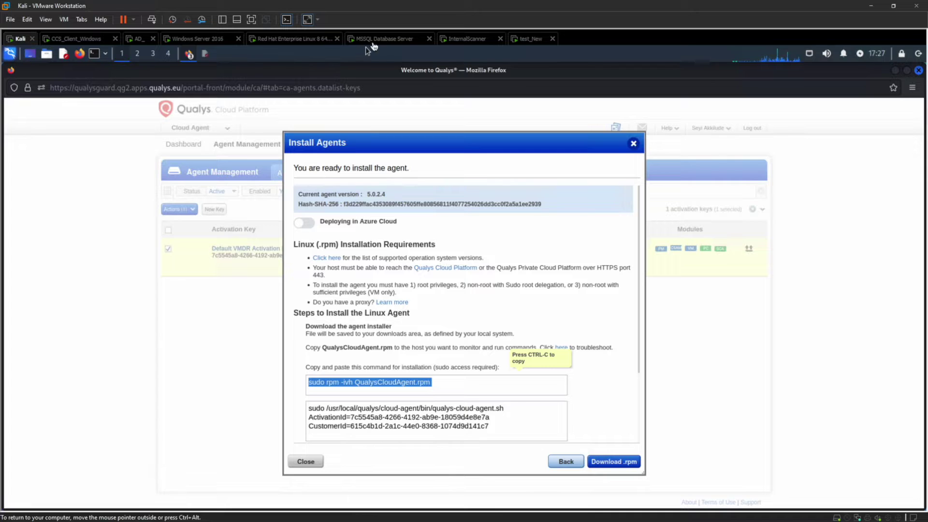
Step: Unlock the Red Hat Enterprise Linux desktop with the user's password
left_click(299, 39)
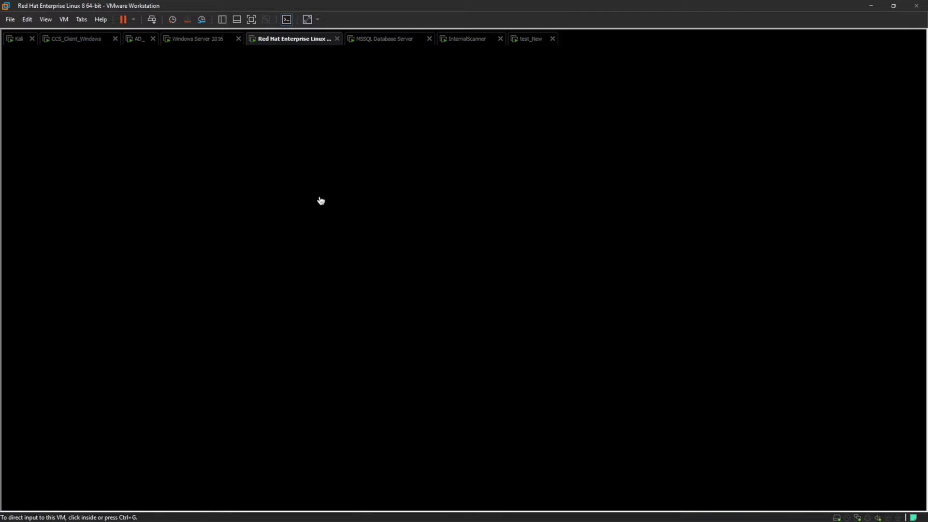
key("Return")
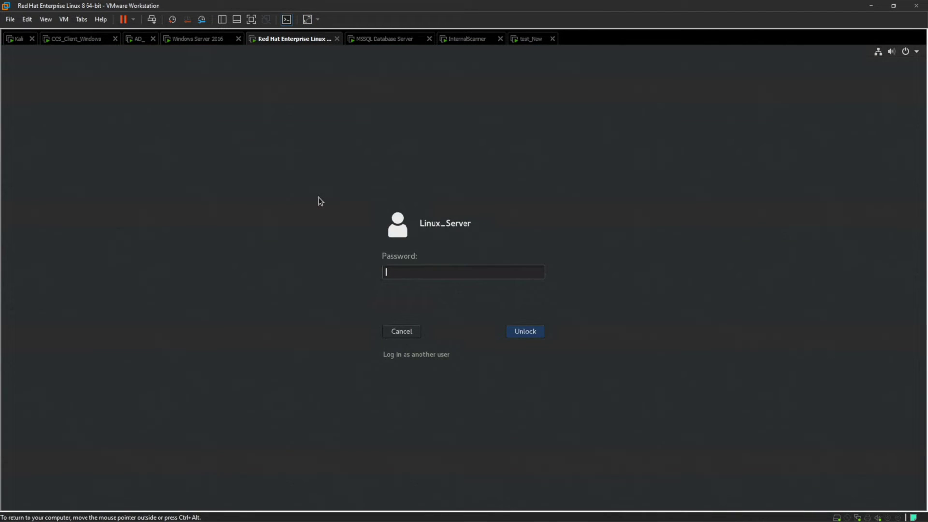
type("•••••••••••")
key("Return")
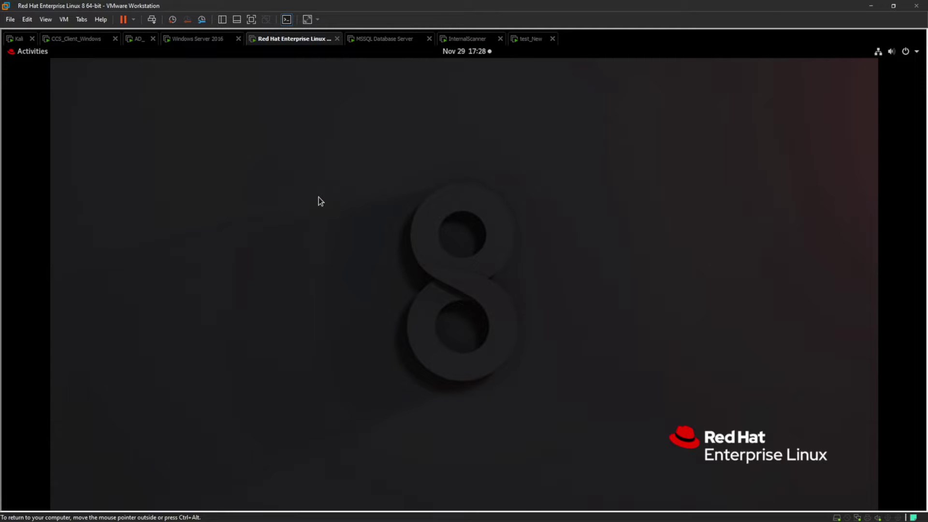
Step: In a new terminal, become root, change to Downloads, and confirm QualysCloudAgent.rpm is listed
left_click(25, 52)
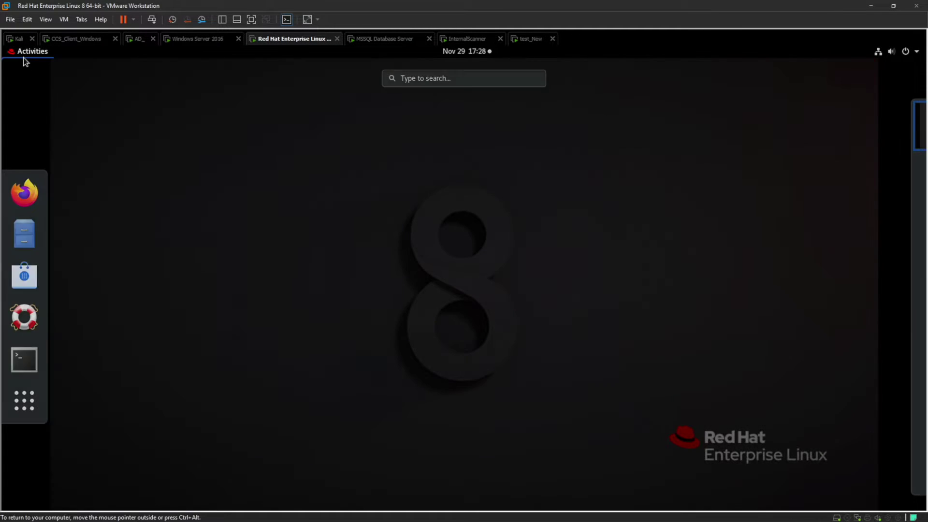
left_click(25, 360)
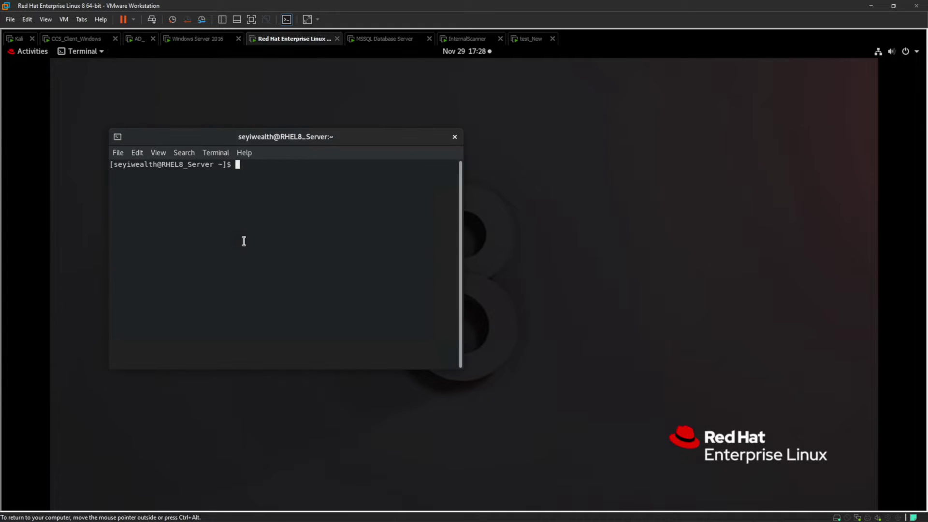
type("su root")
key("Return")
key("Return")
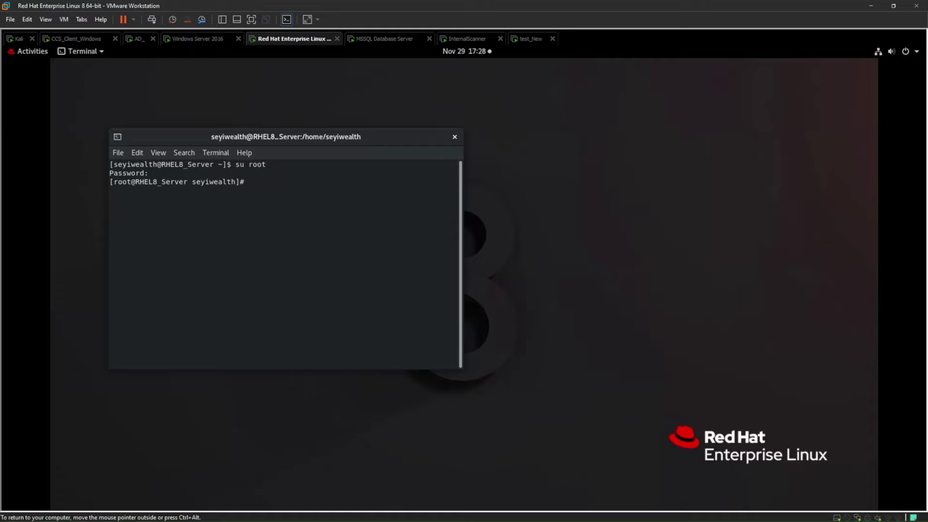
type("cd Downloads")
key("Return")
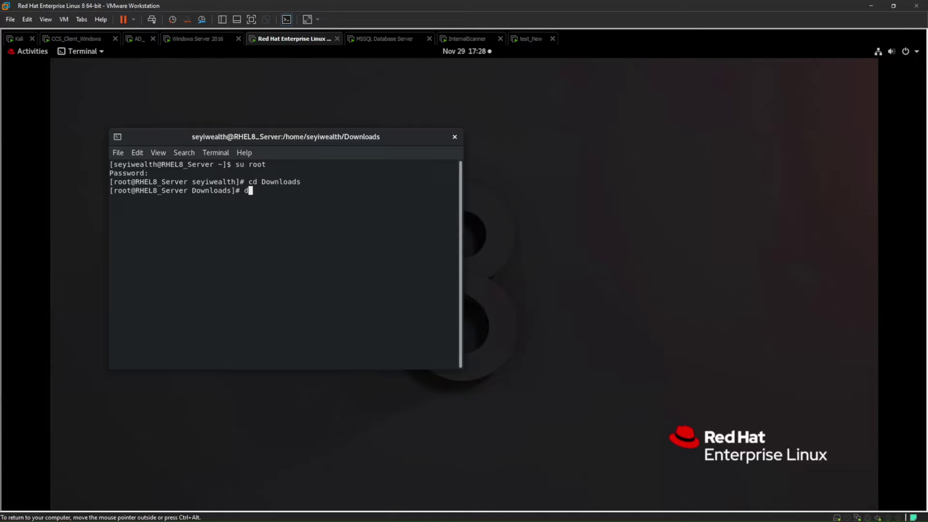
type("ls")
key("Return")
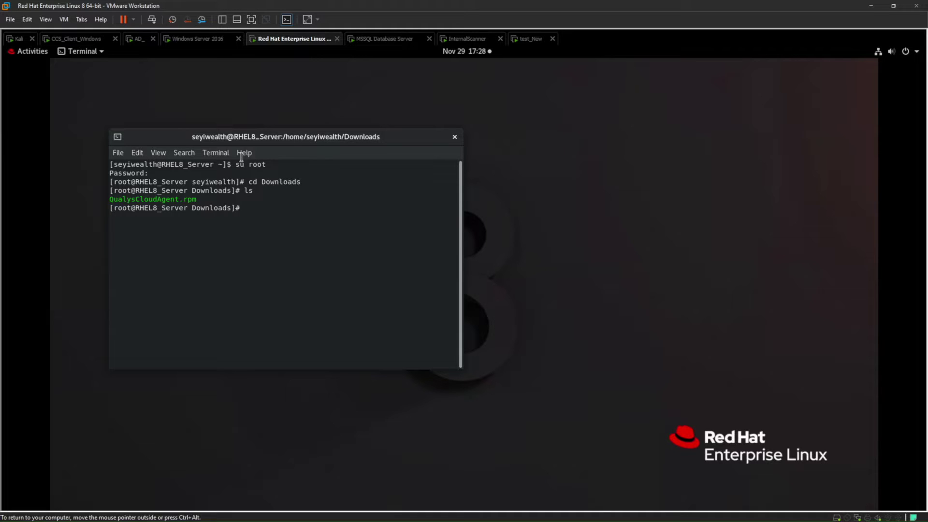
left_click(21, 40)
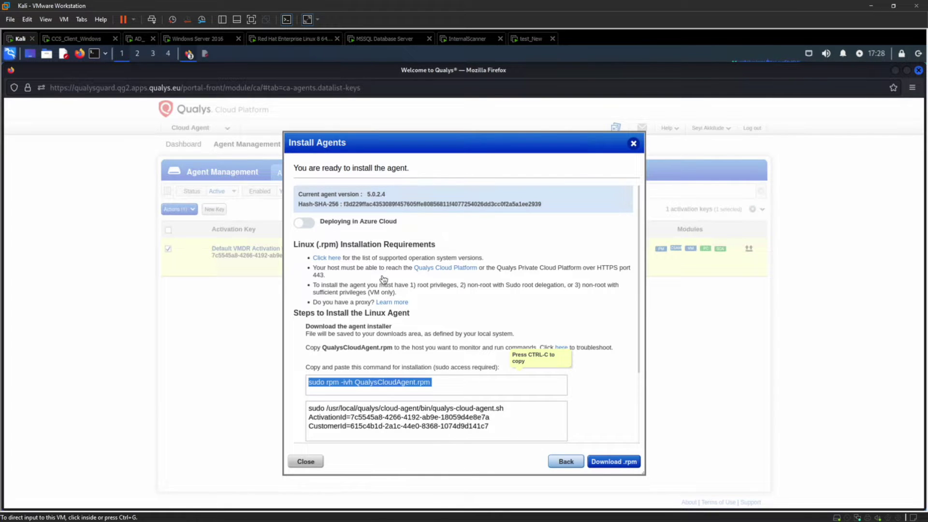
Step: Go back to the RHEL machine and focus the root terminal in Downloads
left_click(560, 461)
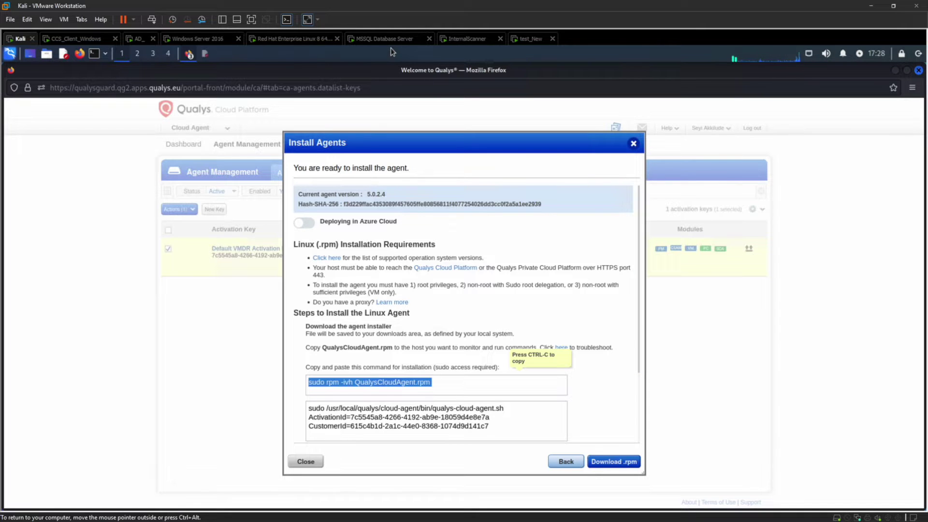
left_click(315, 43)
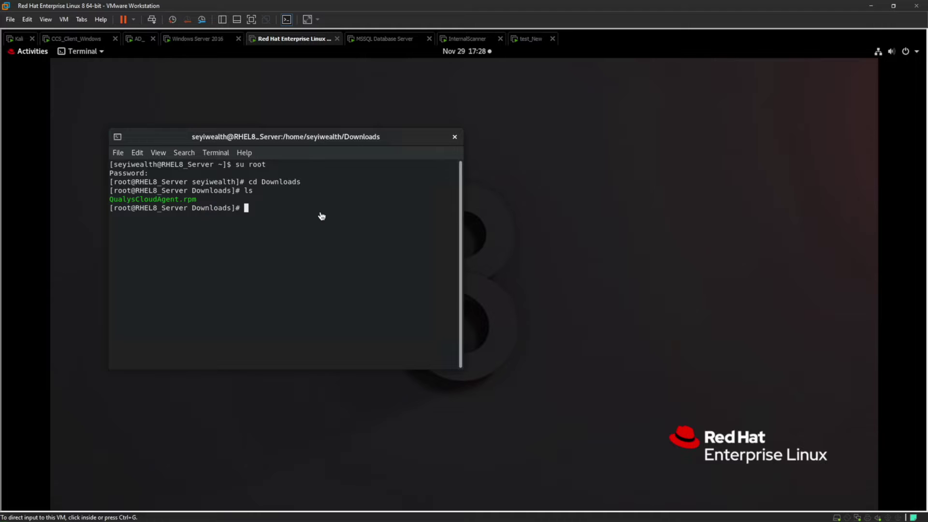
left_click(278, 197)
Step: Run 'service qualys-cloud-agent status', highlight the active (running) line, and close the terminal
type("service ")
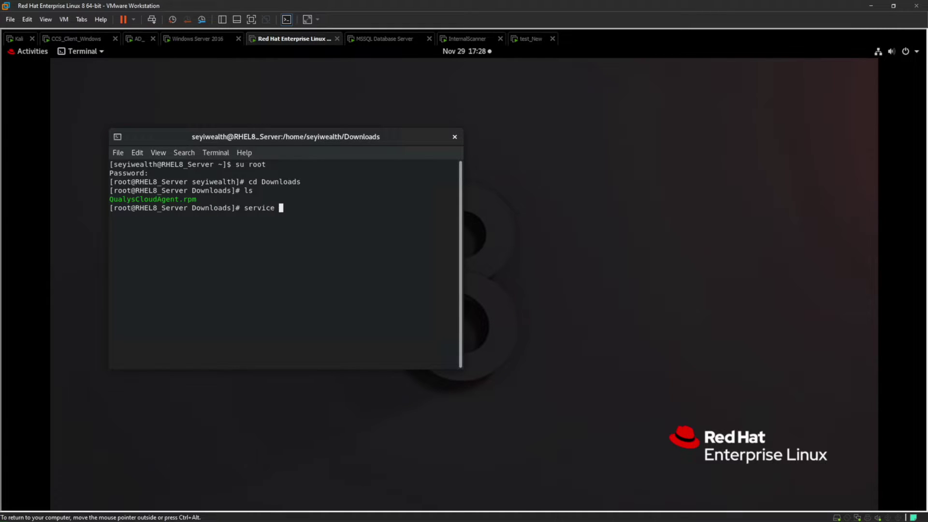
type("qualys")
type("-cloud")
type("d")
type("-agent ")
type("status")
key("Return")
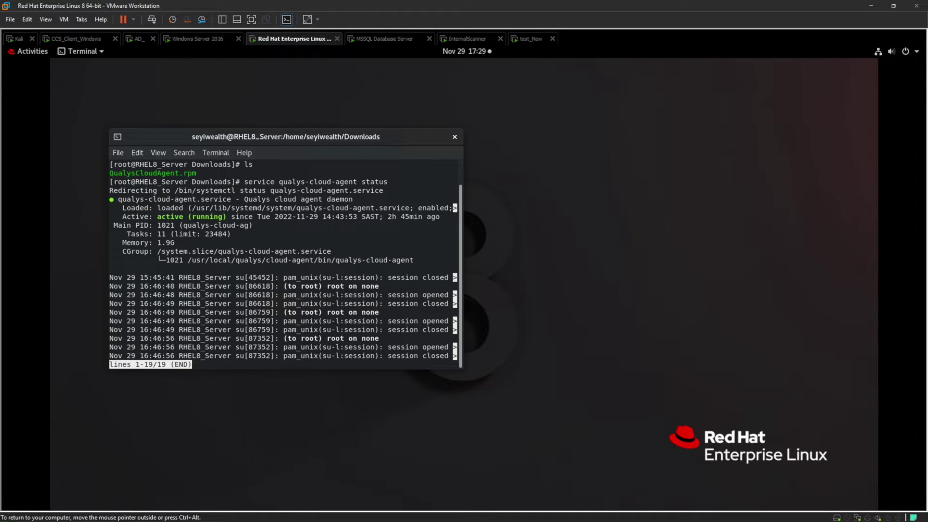
left_click_drag(225, 216, 157, 218)
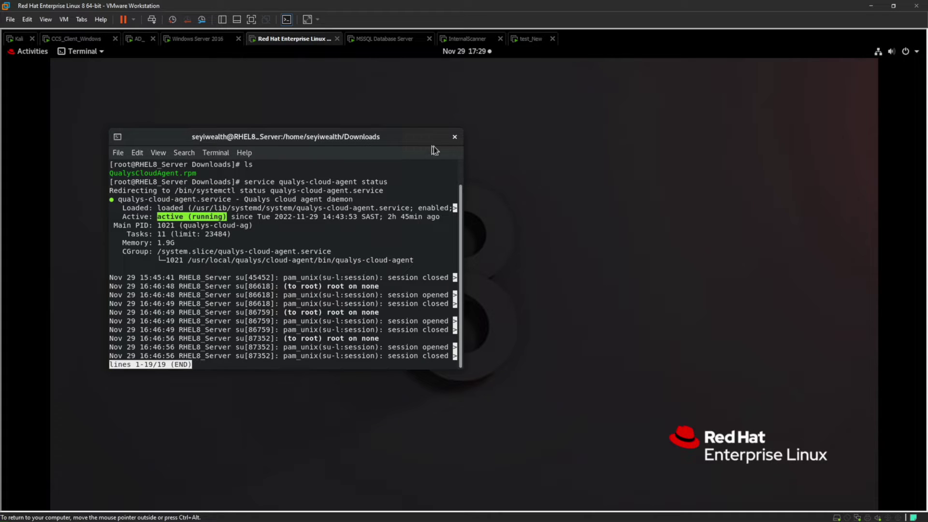
left_click(454, 138)
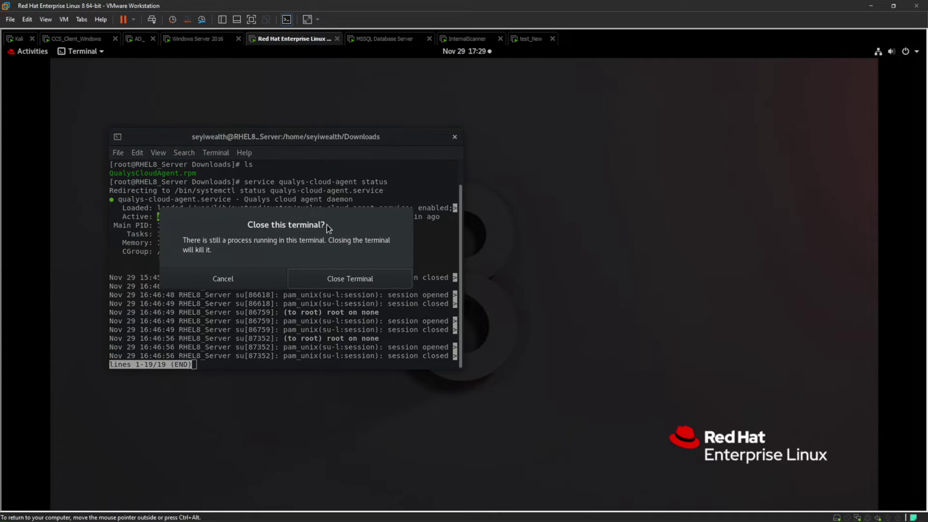
left_click(347, 282)
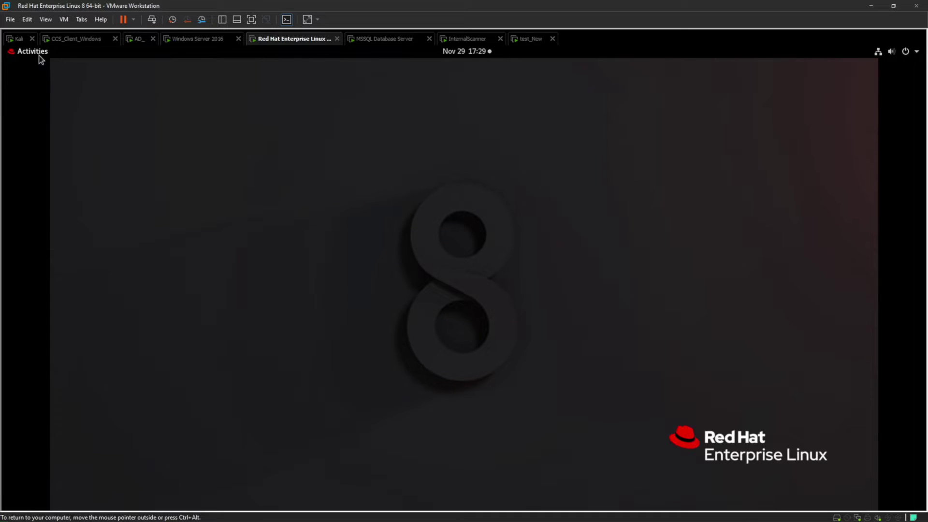
Step: Return to the Kali machine's Qualys portal and close the Linux agent install steps
left_click(20, 41)
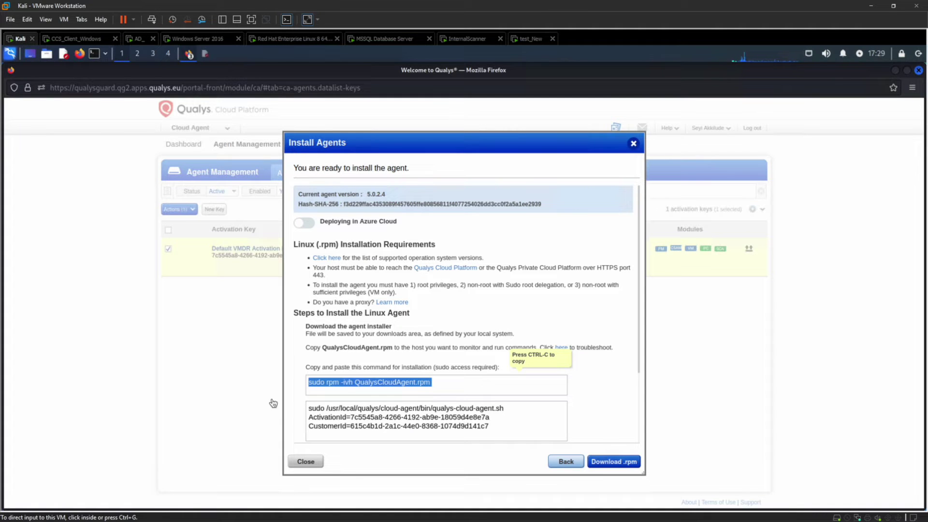
left_click(299, 461)
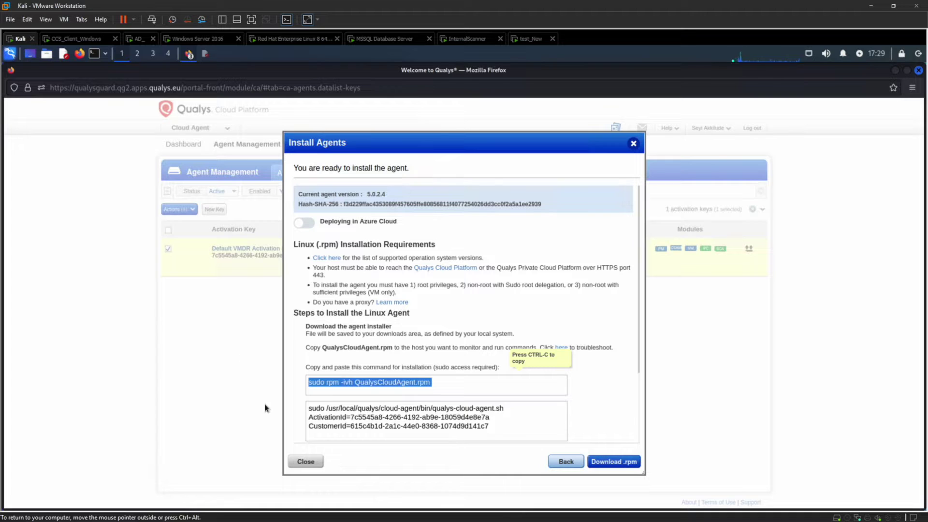
left_click(308, 460)
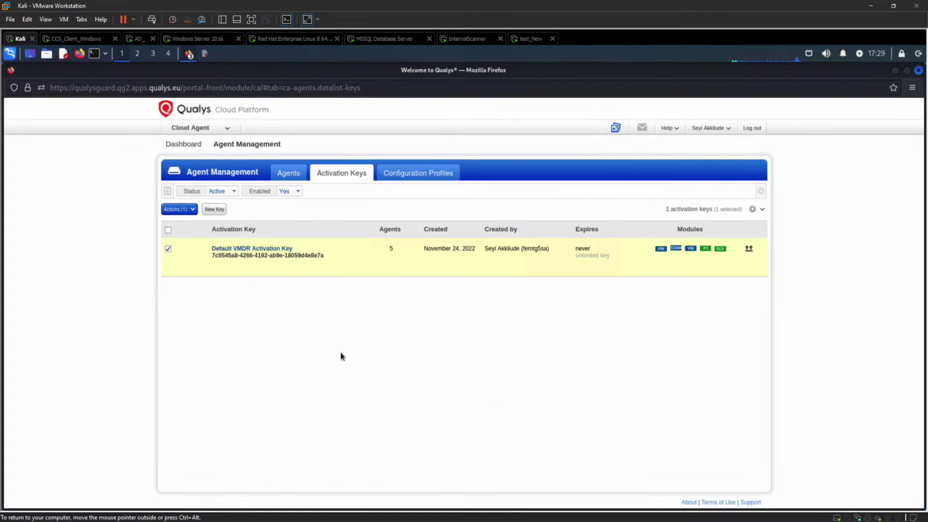
Step: Show the Configuration Profiles list, opening New Profile and cancelling without creating one
left_click(418, 176)
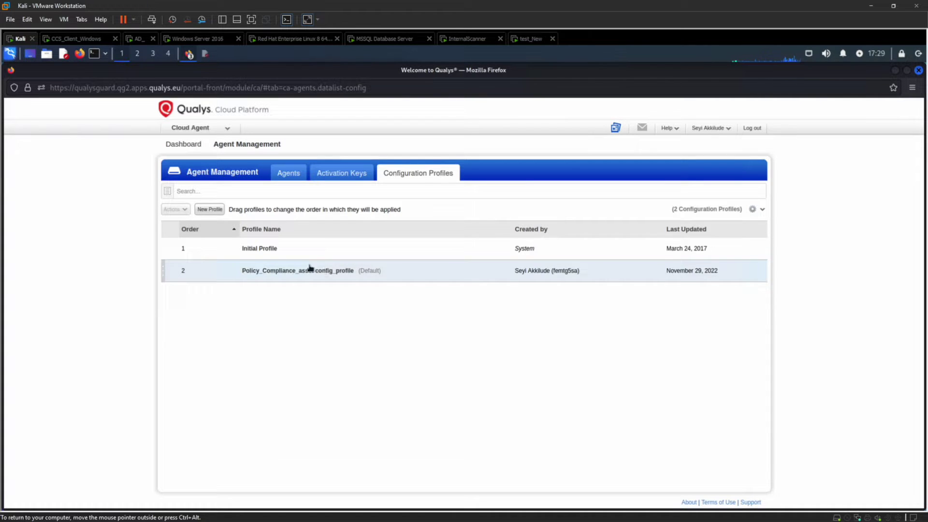
left_click(211, 210)
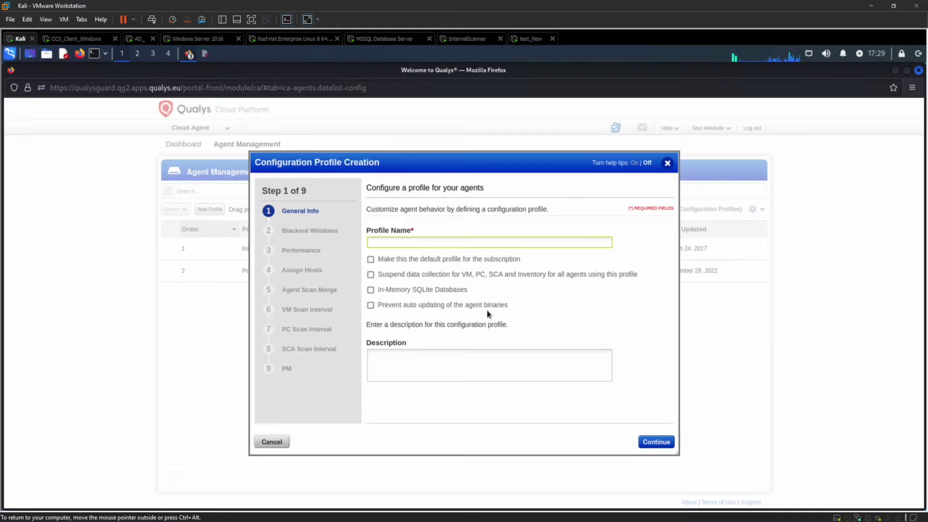
left_click(282, 443)
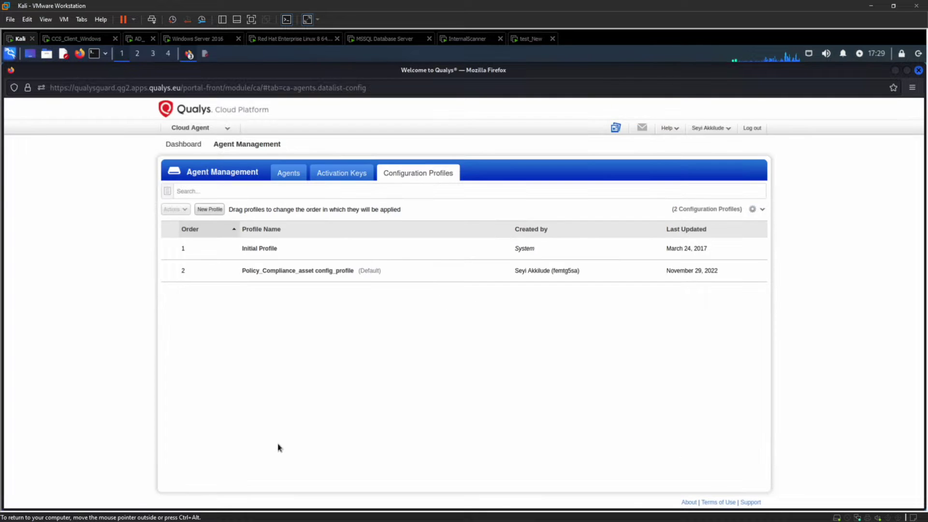
Step: Open the Policy_Compliance_asset configuration profile for editing and select its name text
left_click(256, 277)
left_click(186, 211)
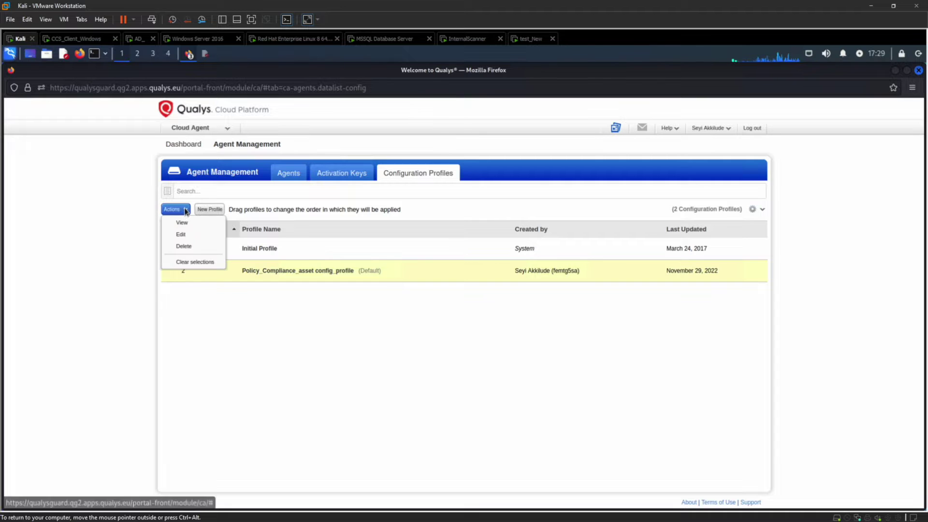
left_click(183, 235)
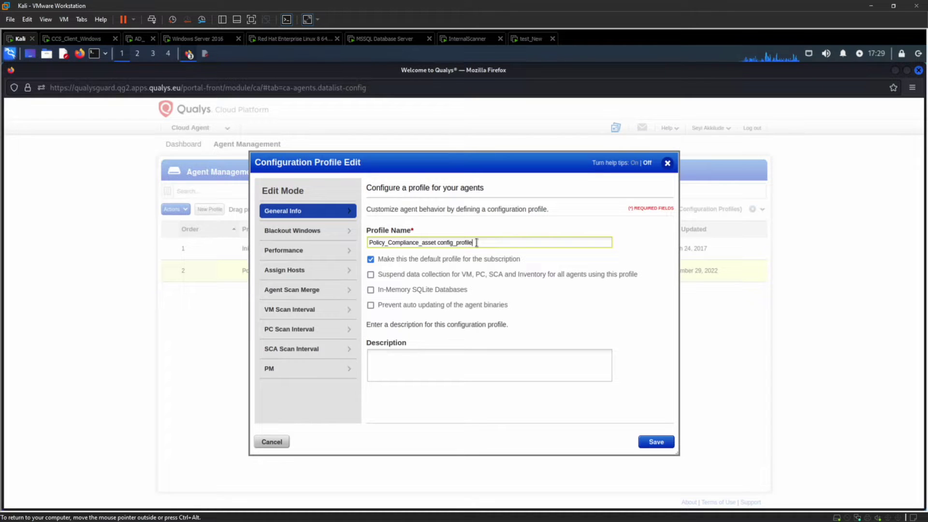
left_click_drag(476, 243, 368, 244)
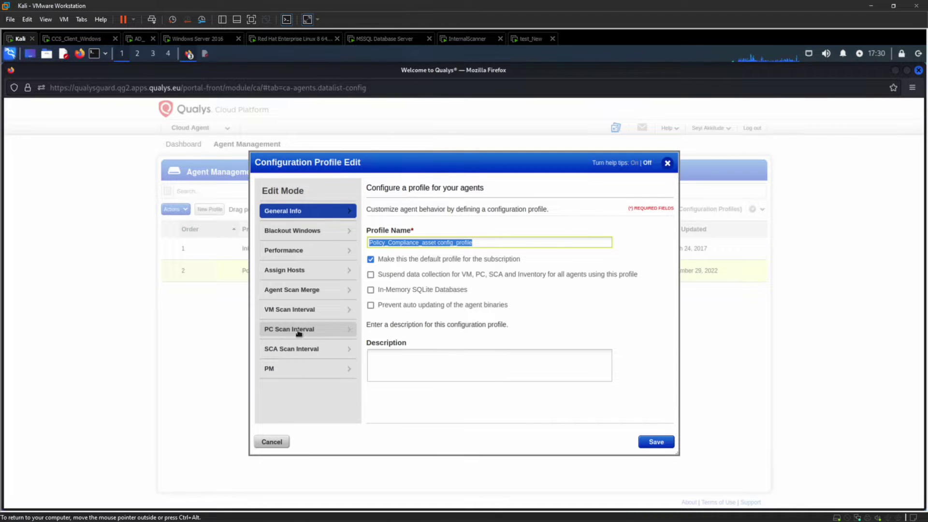
Step: Try a PC Scan Interval Scan Delay of 120, then cancel the edit without saving
left_click(298, 331)
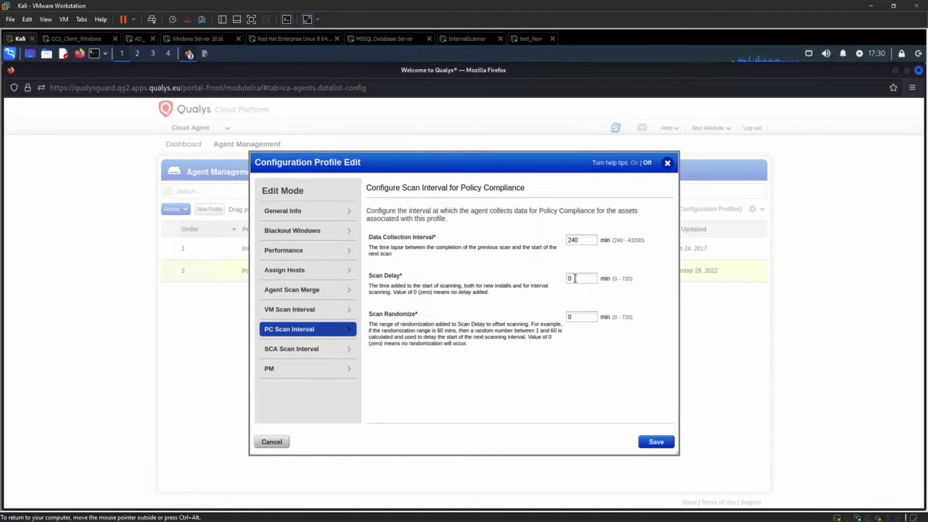
key("BackSpace")
type("120")
left_click(272, 442)
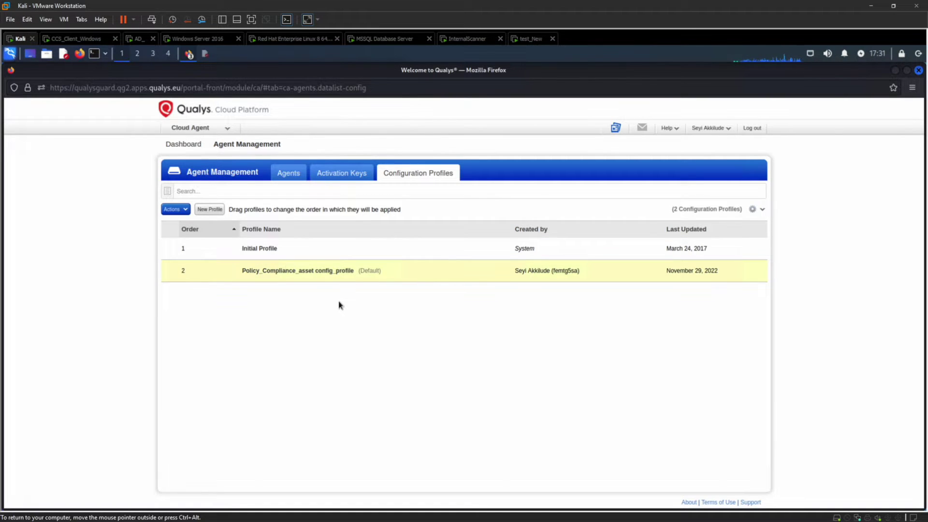
Step: Switch to the Policy Compliance module from the module list
left_click(213, 128)
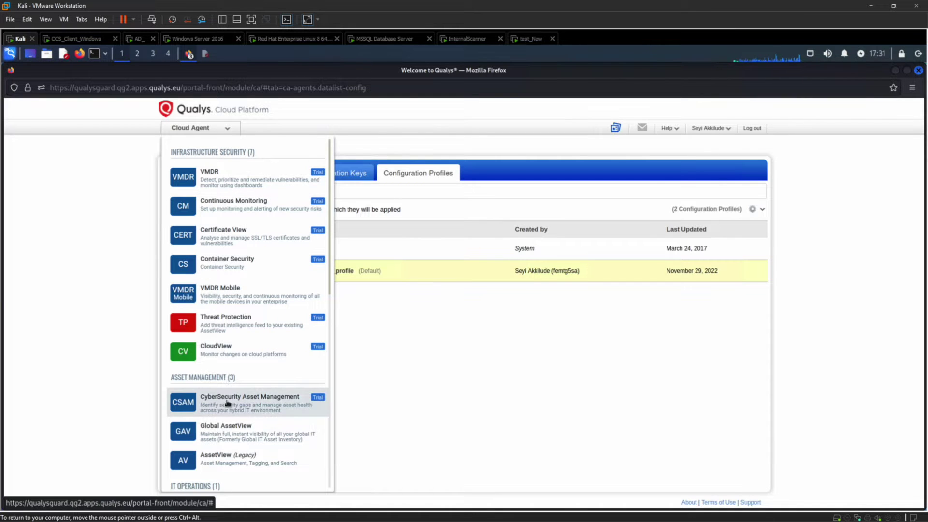
scroll(227, 403, "down", 1)
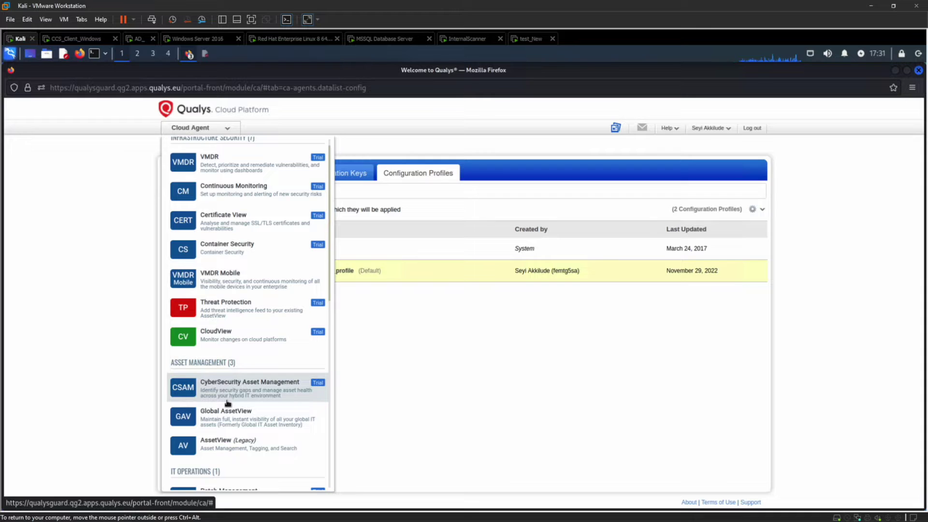
scroll(227, 403, "down", 1)
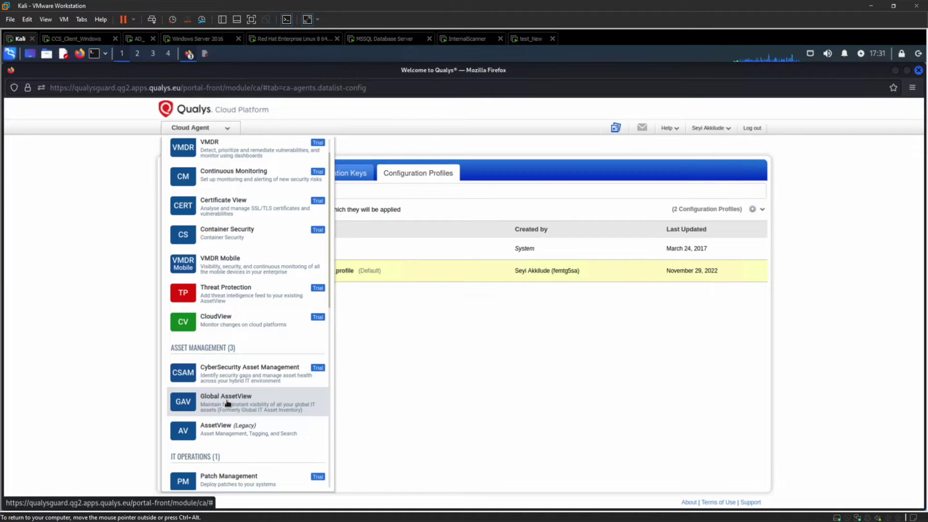
scroll(227, 403, "down", 2)
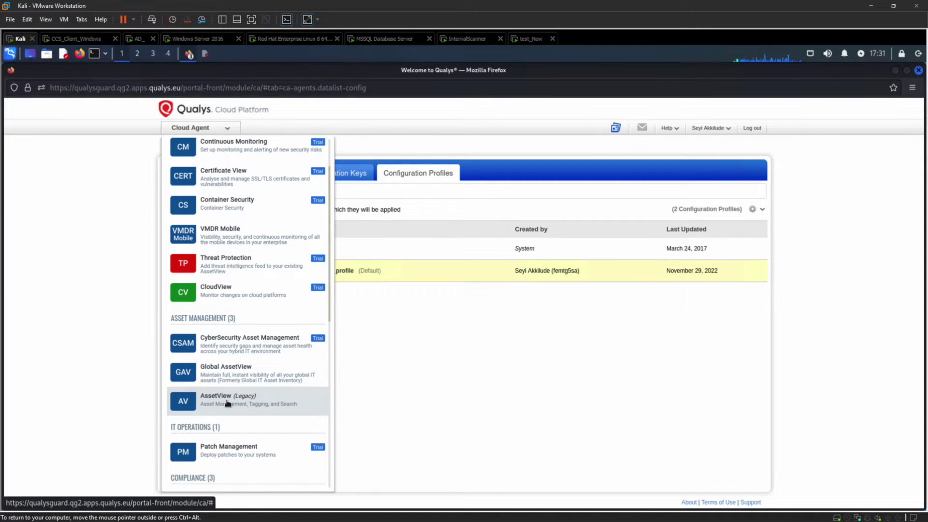
scroll(227, 403, "down", 1)
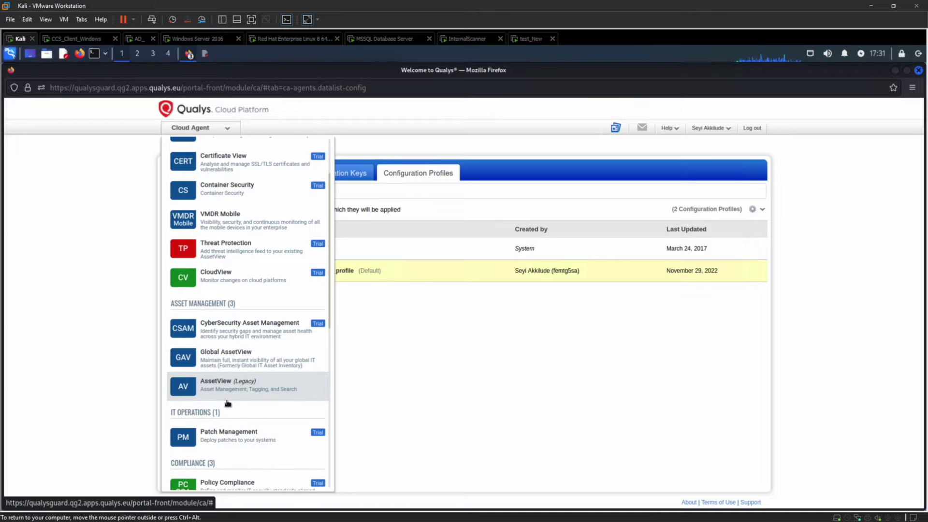
left_click(231, 486)
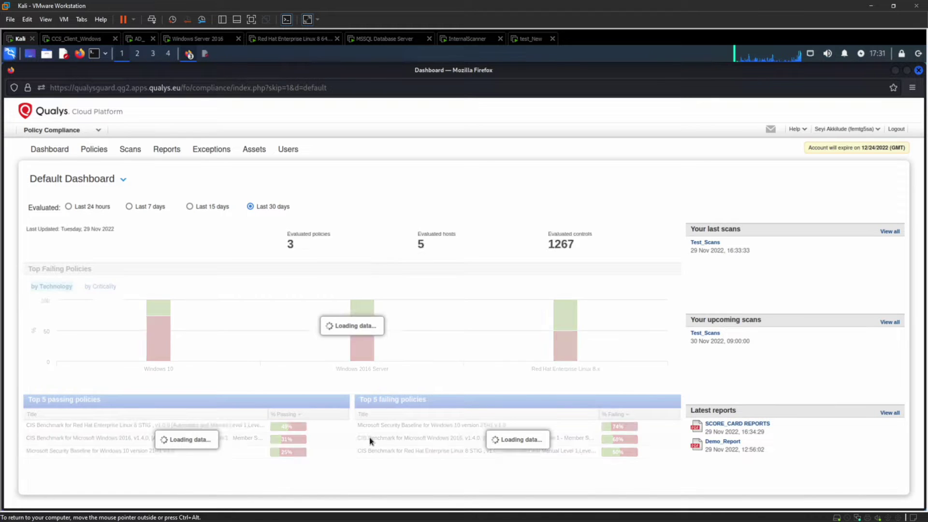
Step: Go through Assets and Scans to the Scanner Appliances list
left_click(254, 149)
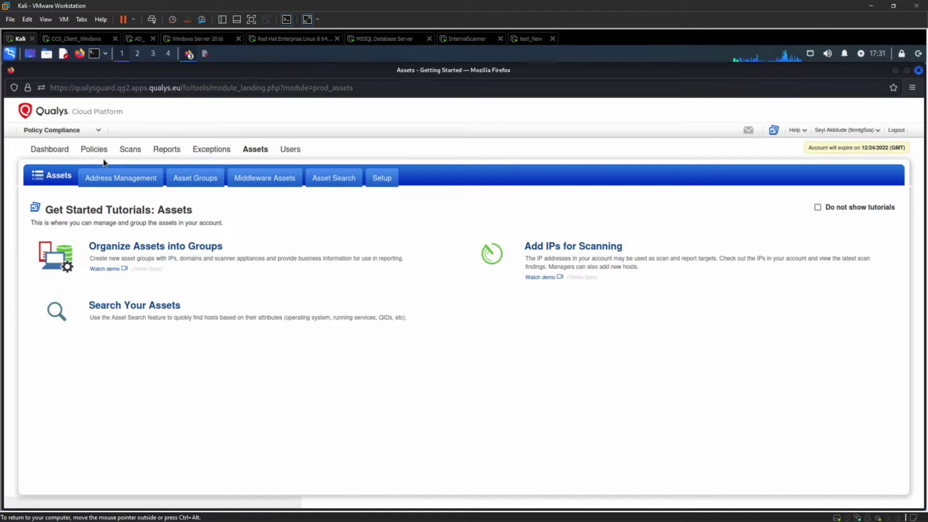
left_click(135, 154)
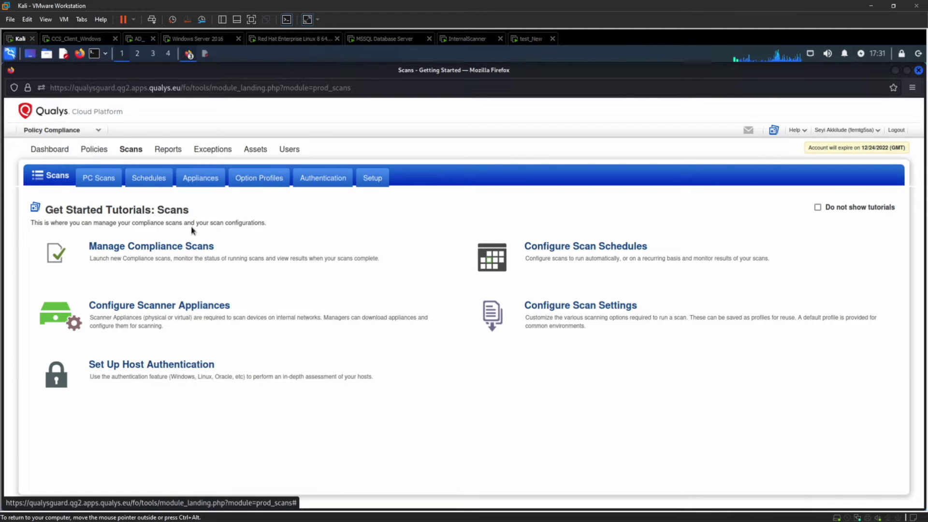
left_click(201, 180)
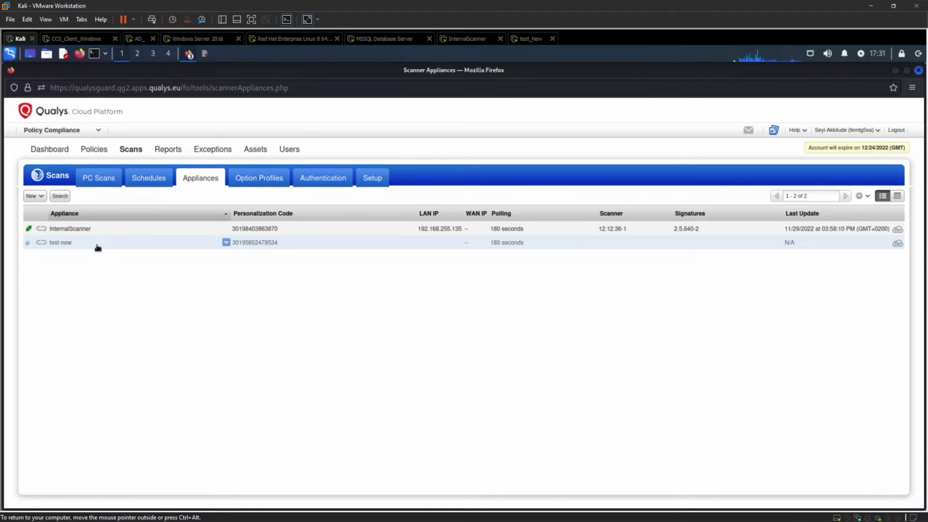
Step: Start a new virtual scanner appliance named 'tescas' for the VMware Workstation platform
left_click(42, 196)
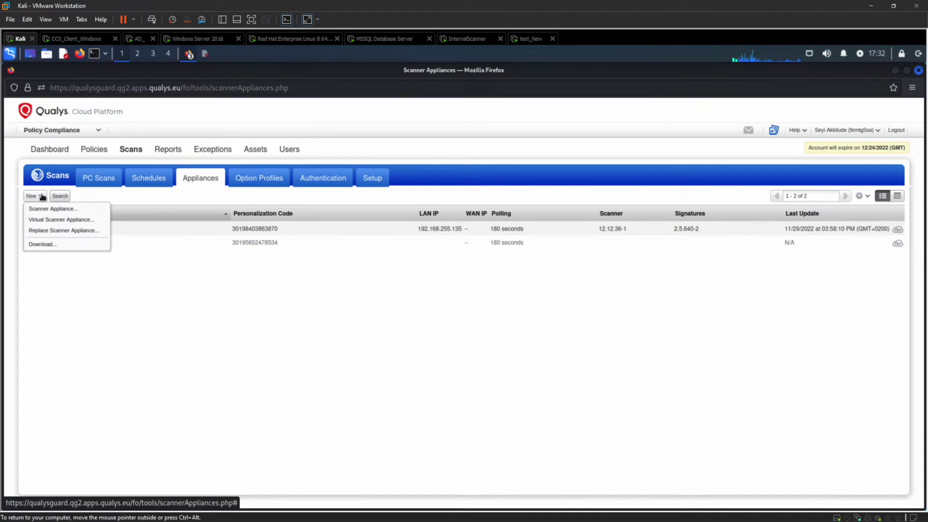
left_click(57, 220)
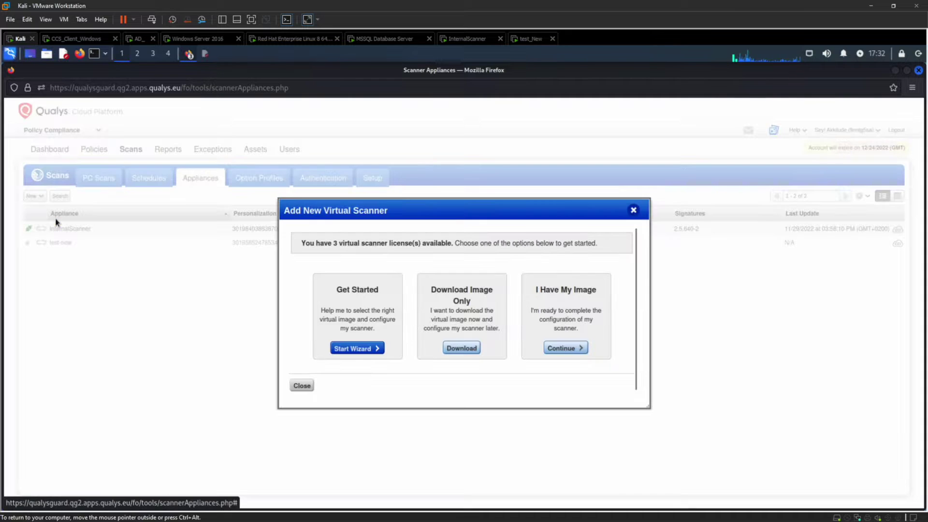
left_click(363, 349)
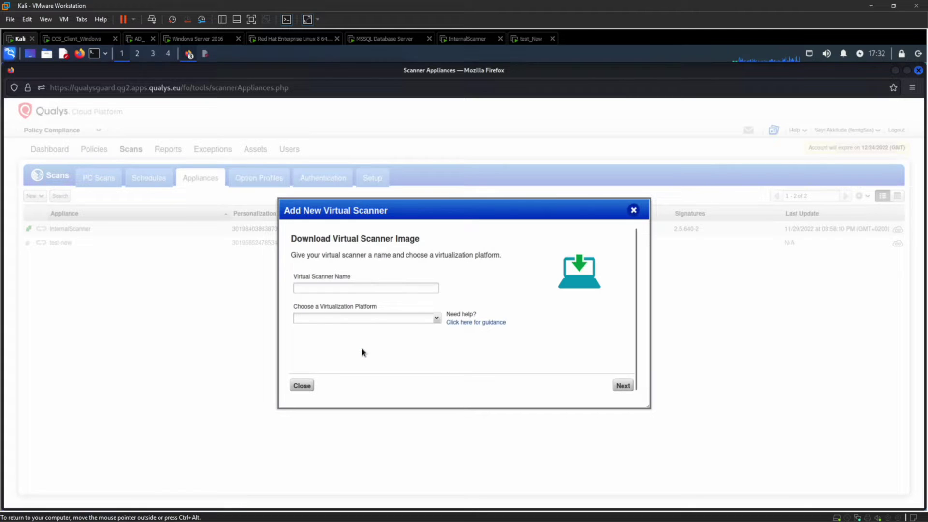
left_click(350, 285)
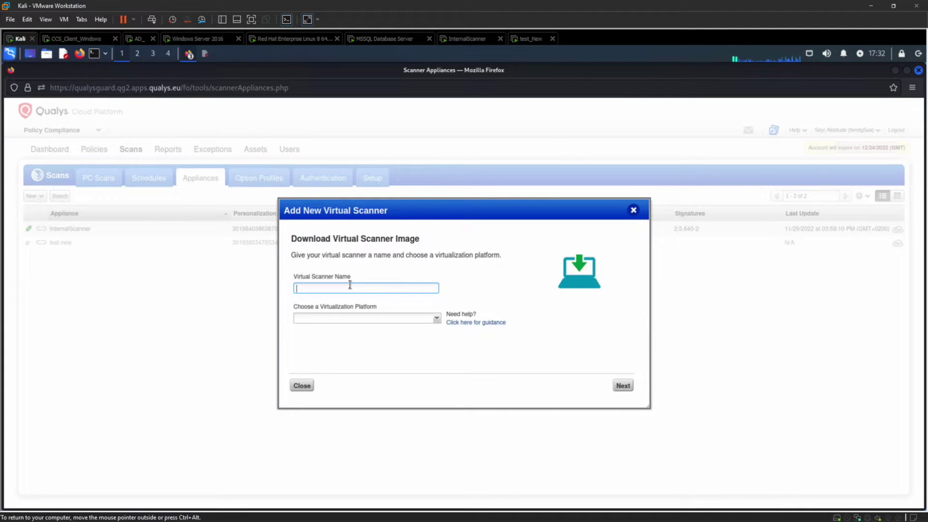
type("tescasf")
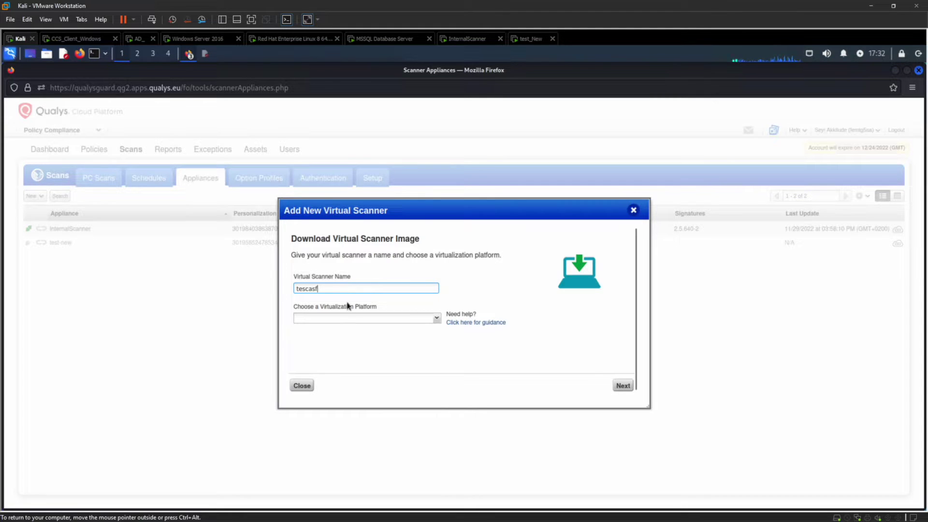
left_click(348, 319)
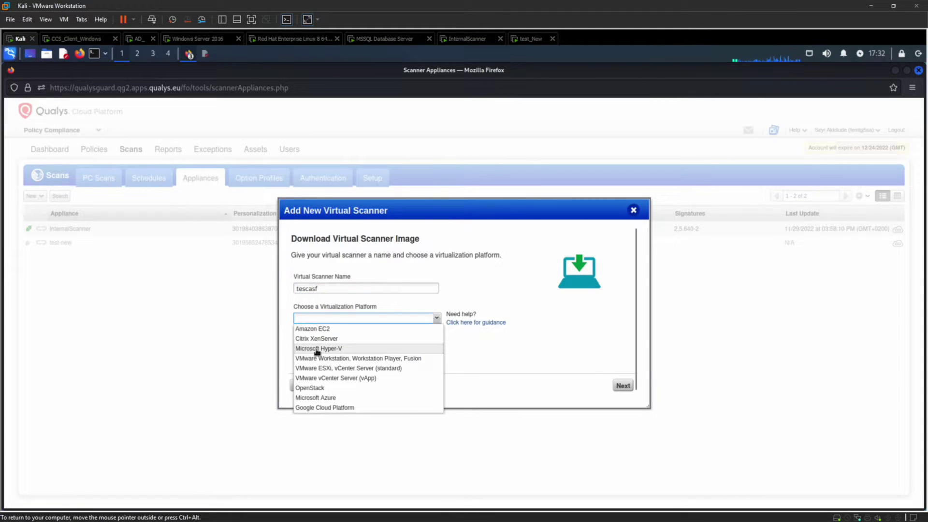
left_click(349, 359)
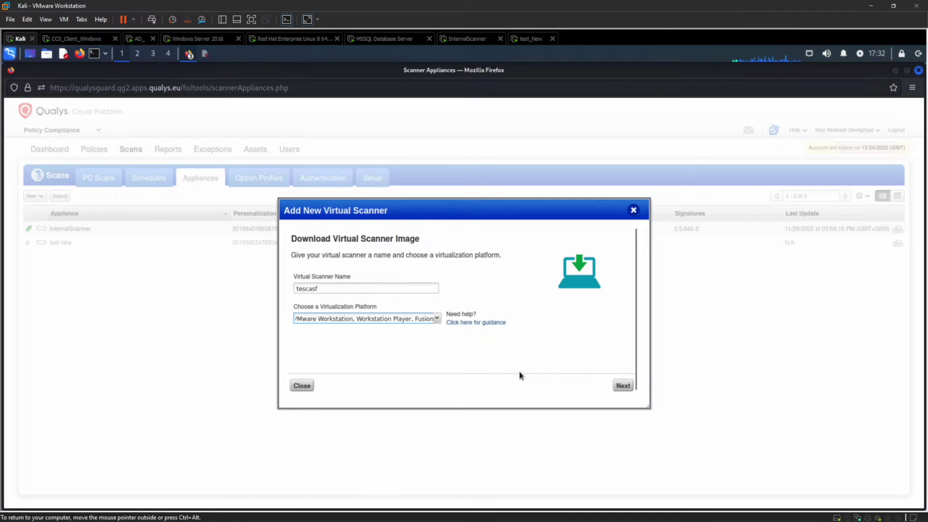
Step: Continue to download the scanner image and finish the wizard
left_click(621, 385)
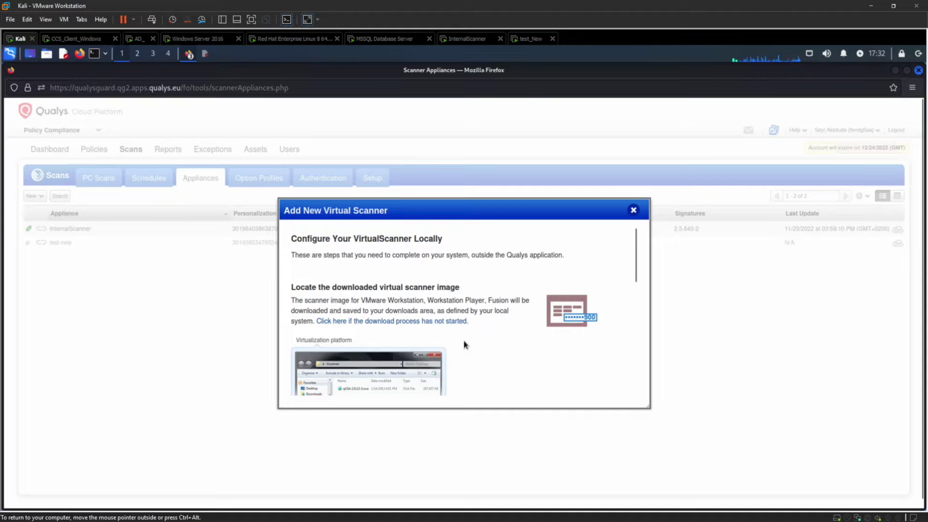
scroll(464, 344, "down", 2)
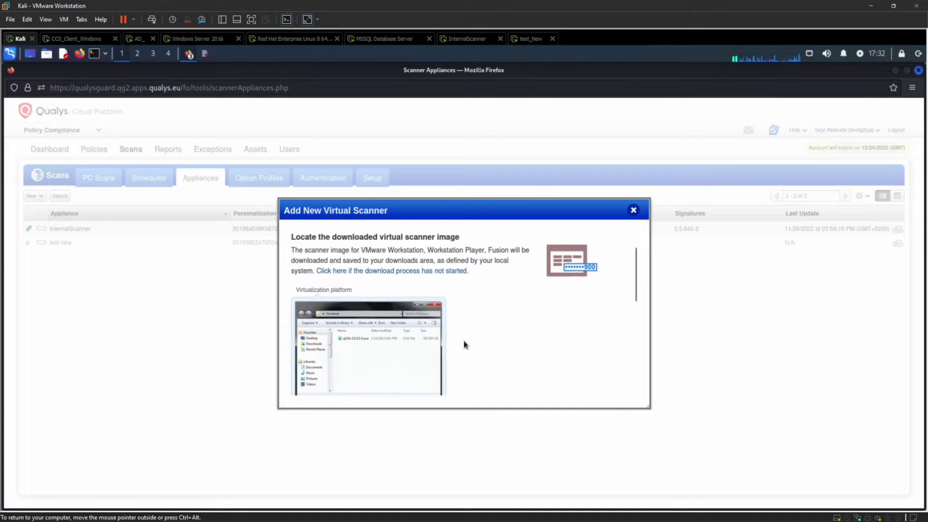
scroll(464, 344, "down", 4)
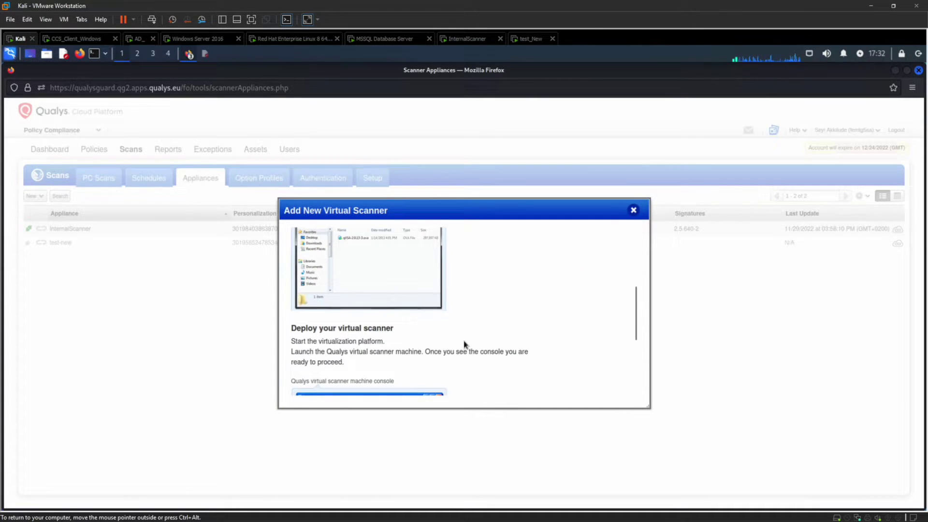
scroll(464, 345, "down", 2)
scroll(464, 345, "down", 4)
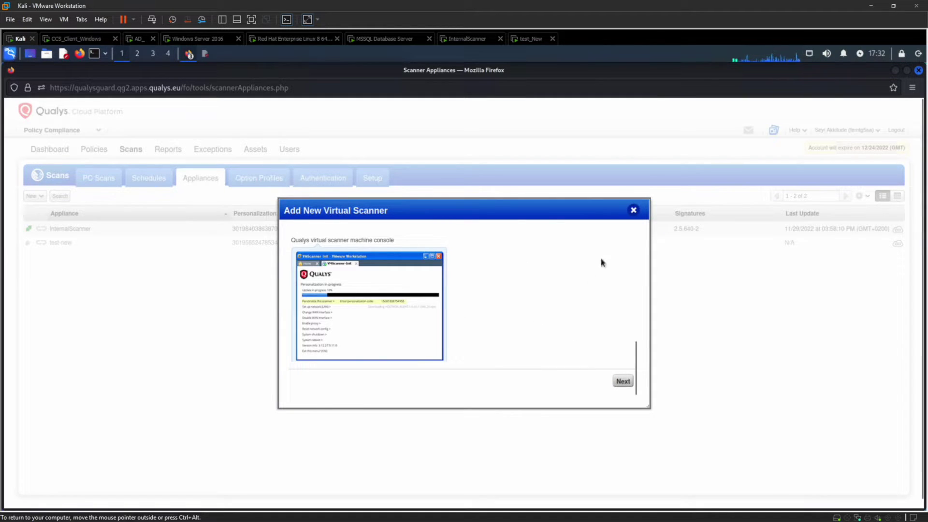
left_click(633, 211)
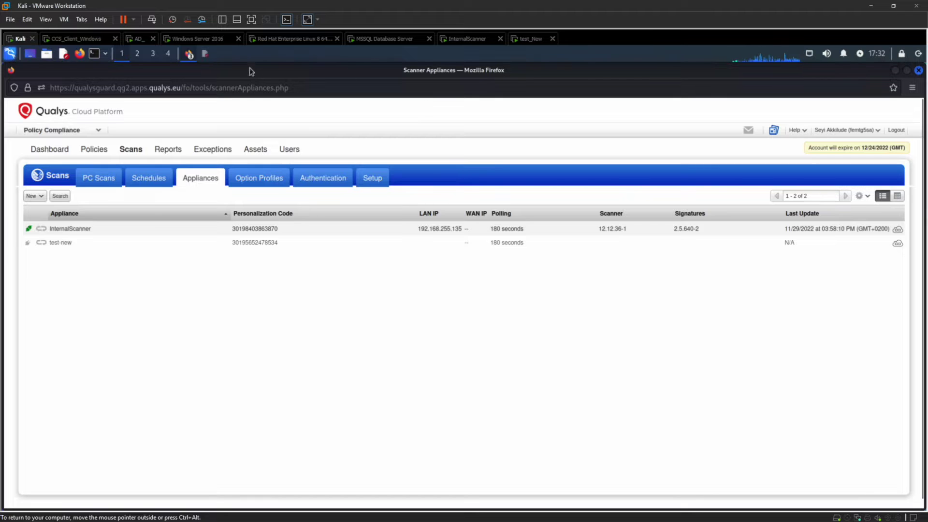
Step: Begin importing qVSA-2.7.31-2 as VM 'tesdad', cancel it, and switch to test_New
left_click(10, 19)
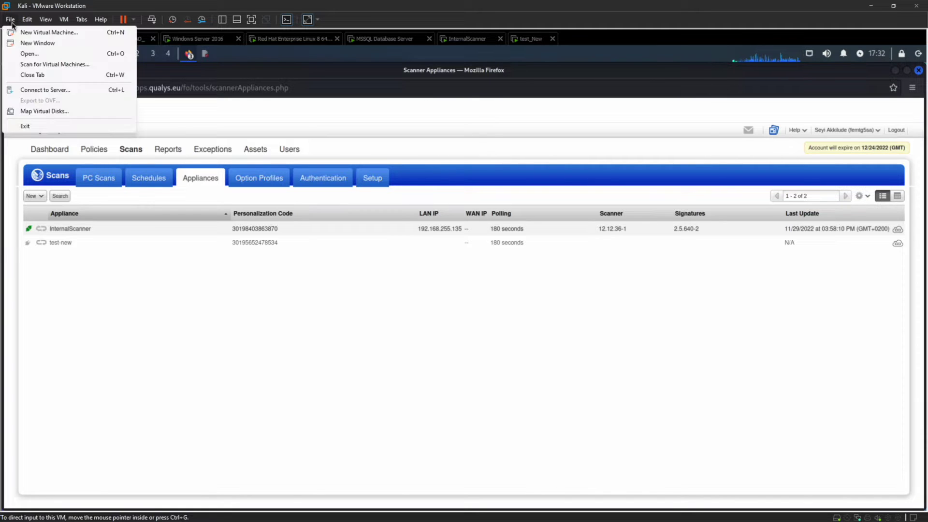
left_click(27, 53)
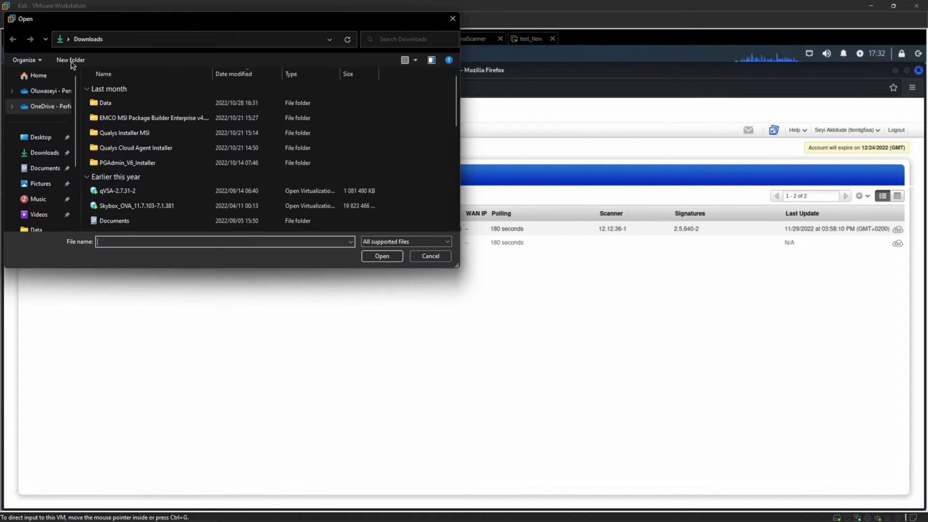
left_click(118, 191)
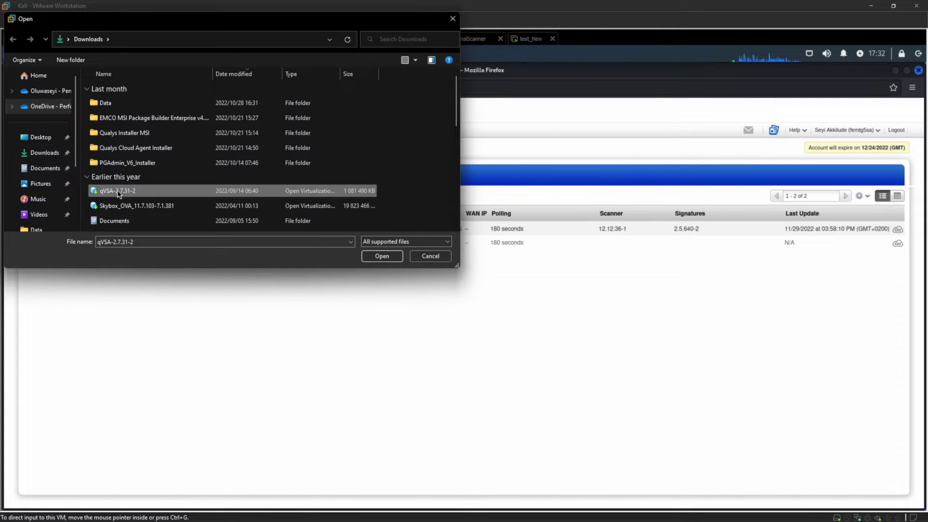
left_click(381, 256)
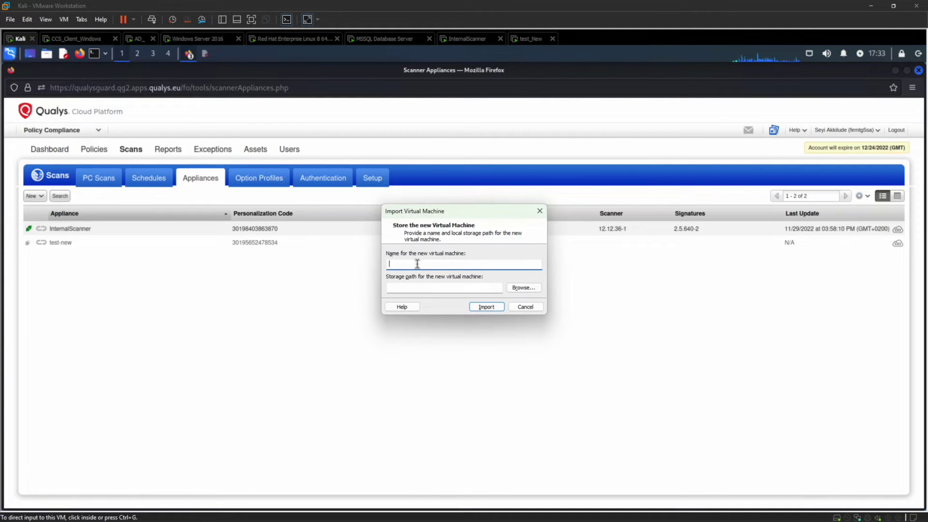
type("tesdad")
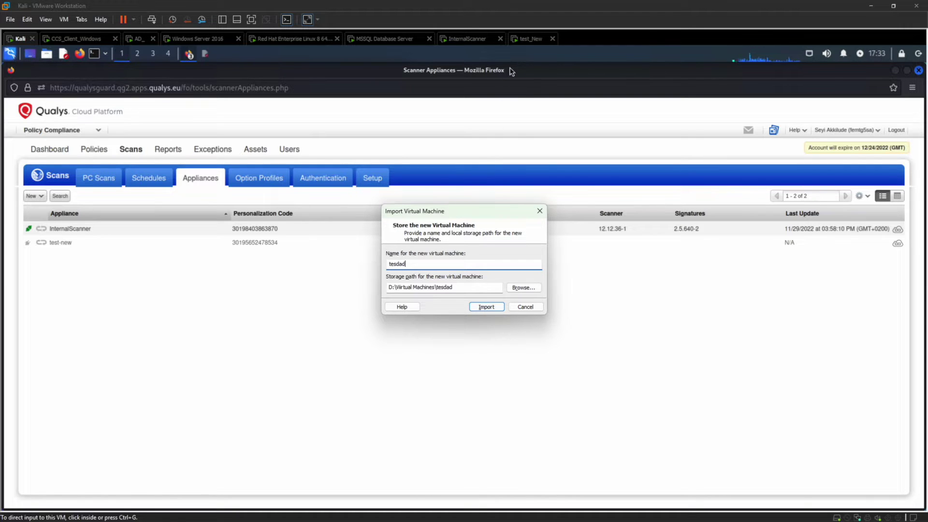
left_click(524, 307)
left_click(536, 41)
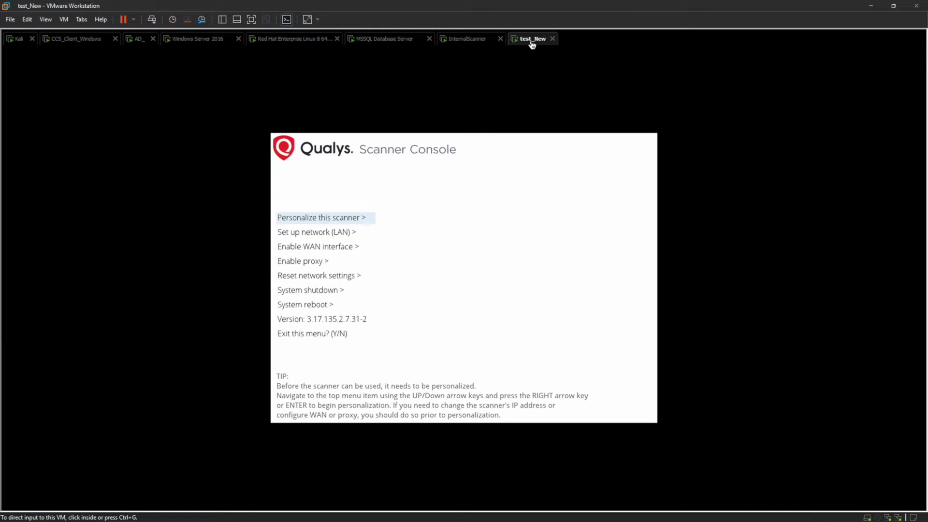
Step: Personalize the test_New scanner with its 14-digit personalization code, then return to the Kali VM
left_click(331, 220)
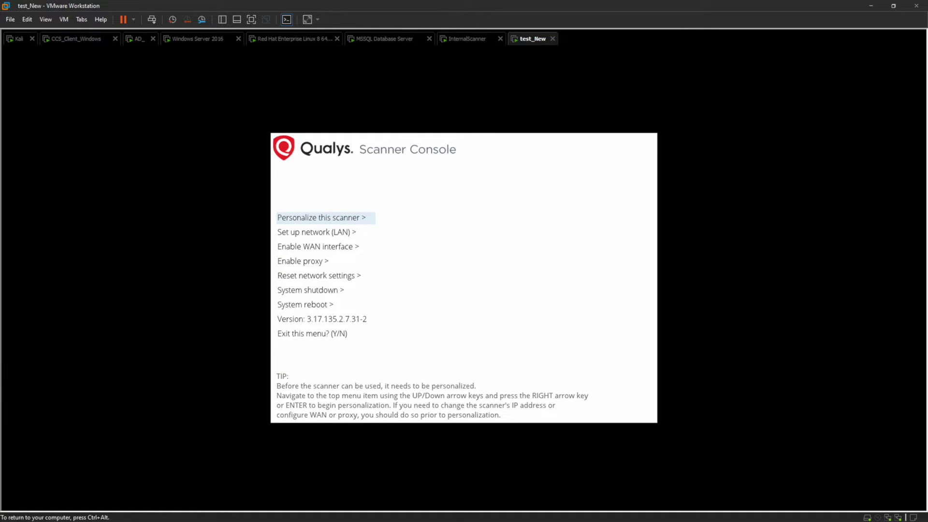
key("Right")
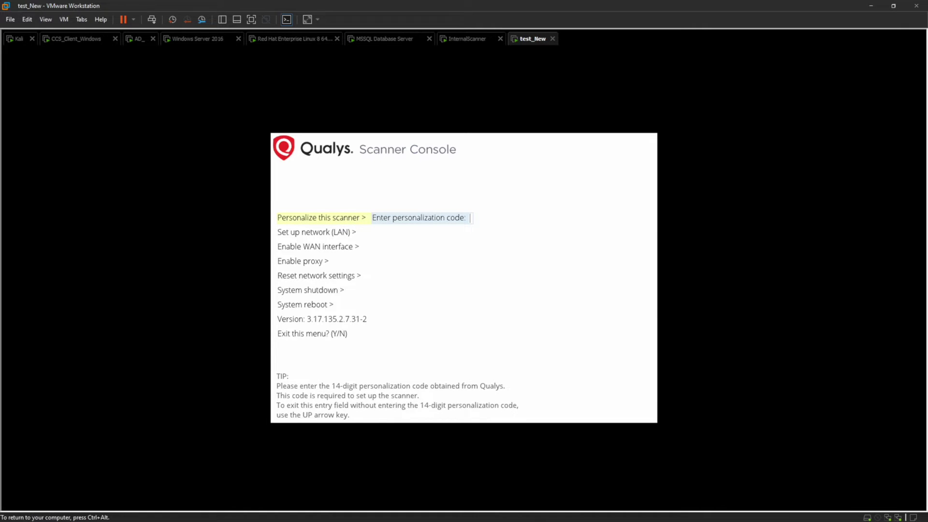
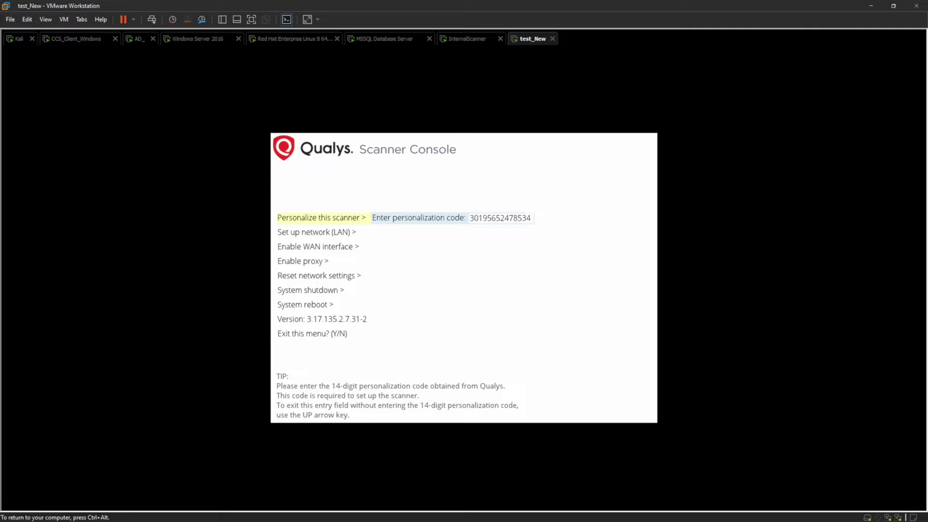
key("Return")
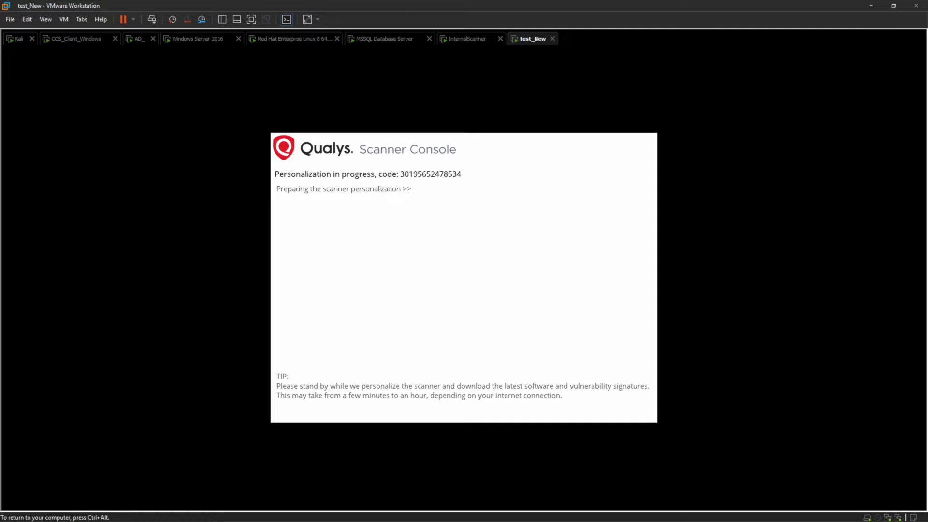
key("ctrl+alt")
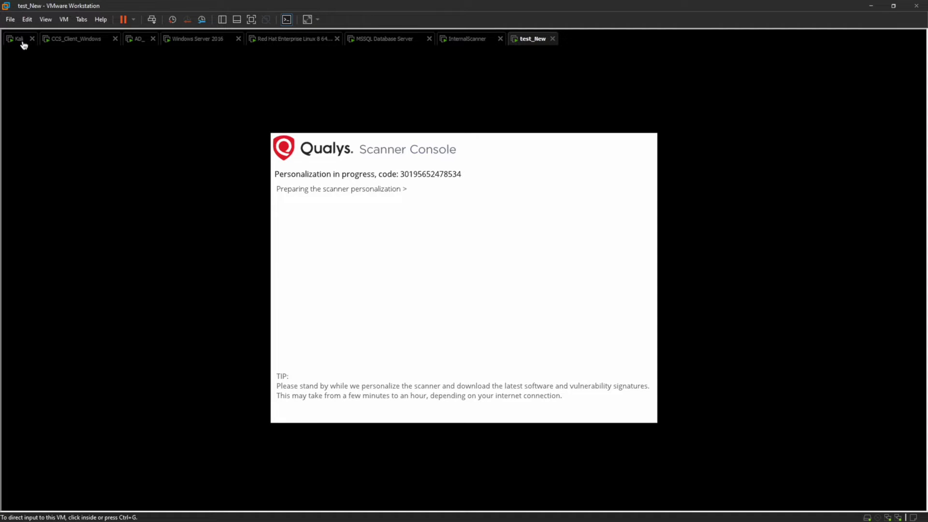
left_click(19, 43)
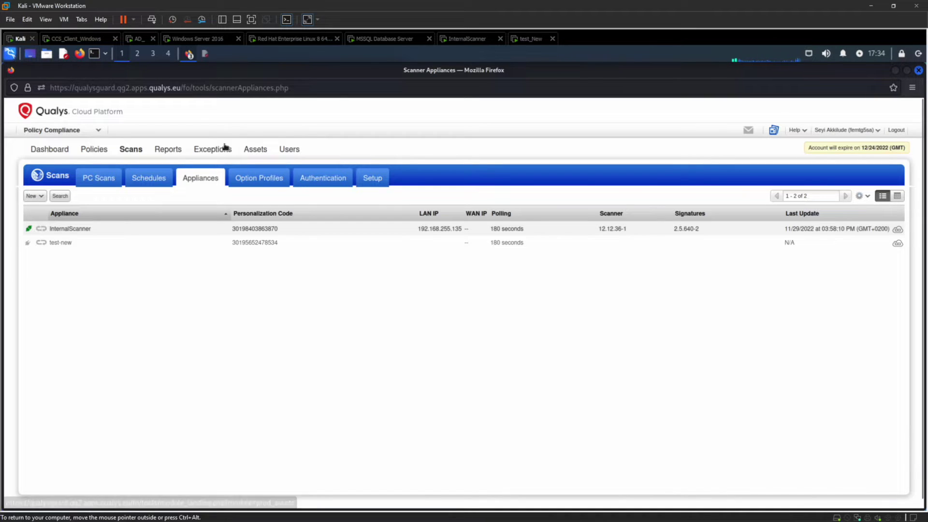
Step: Open Assets to show its Get Started Tutorials page
left_click(255, 149)
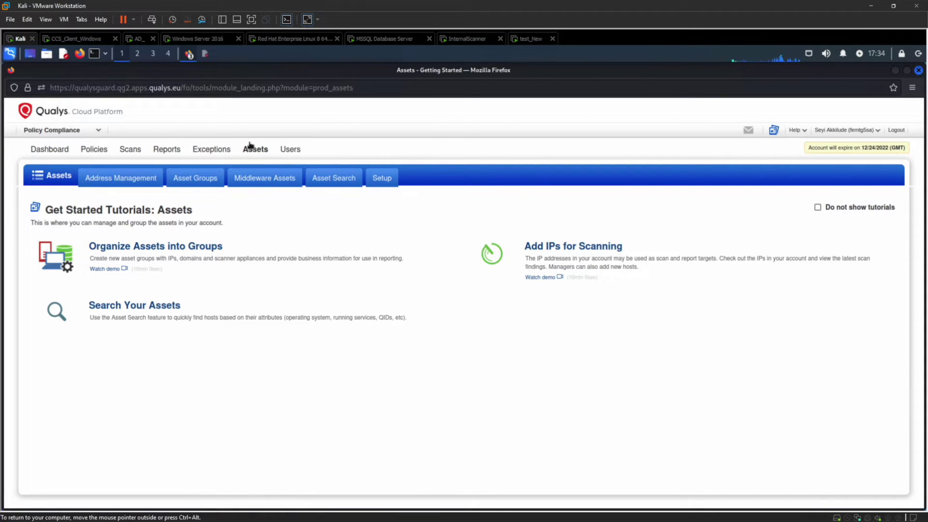
Step: In Address Management, start adding Subscription IP 192.168.112.3 as a tracked address, then cancel
left_click(119, 180)
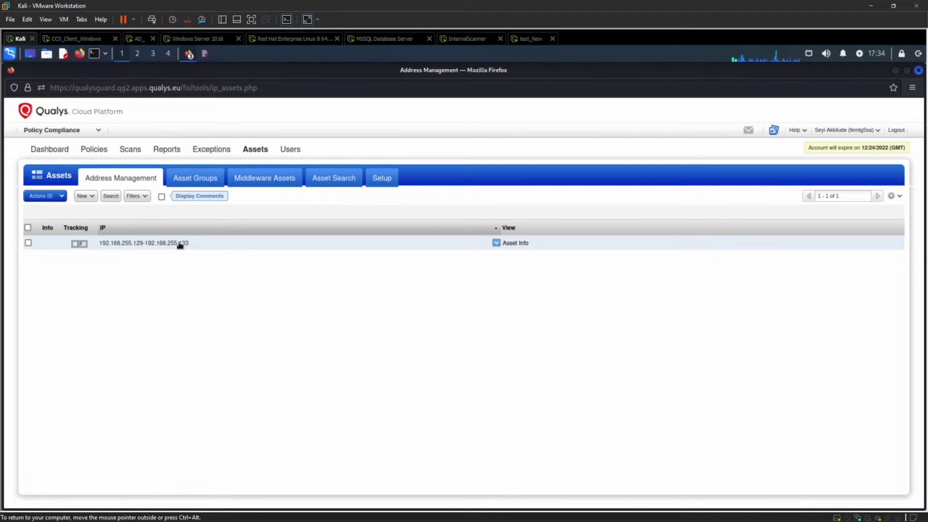
left_click(92, 196)
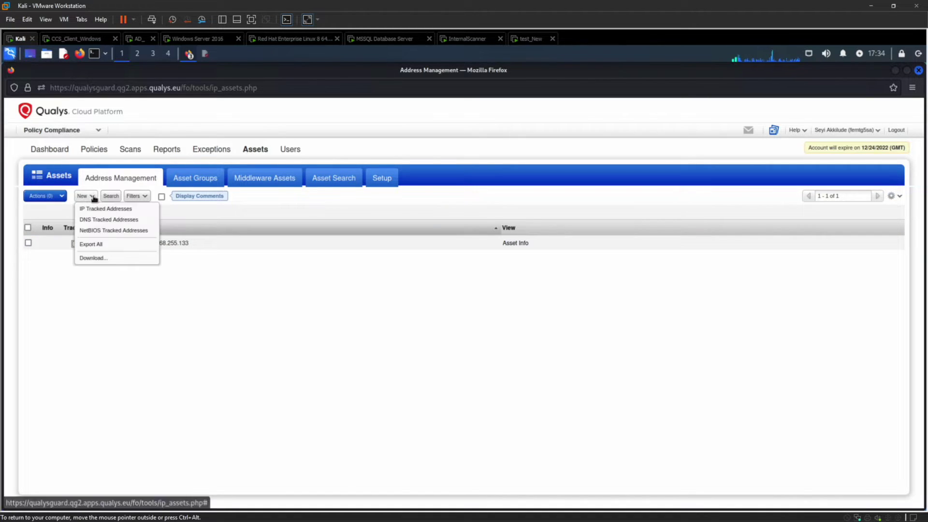
left_click(112, 208)
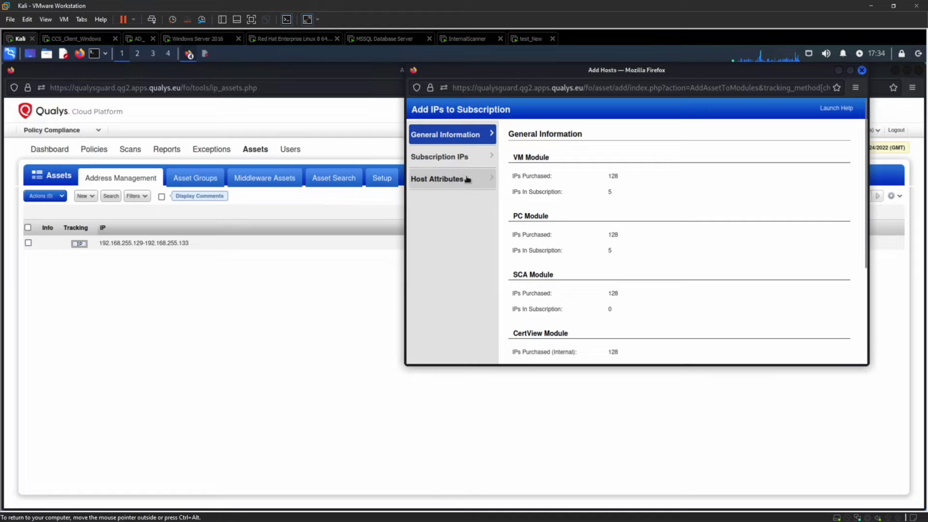
left_click(444, 161)
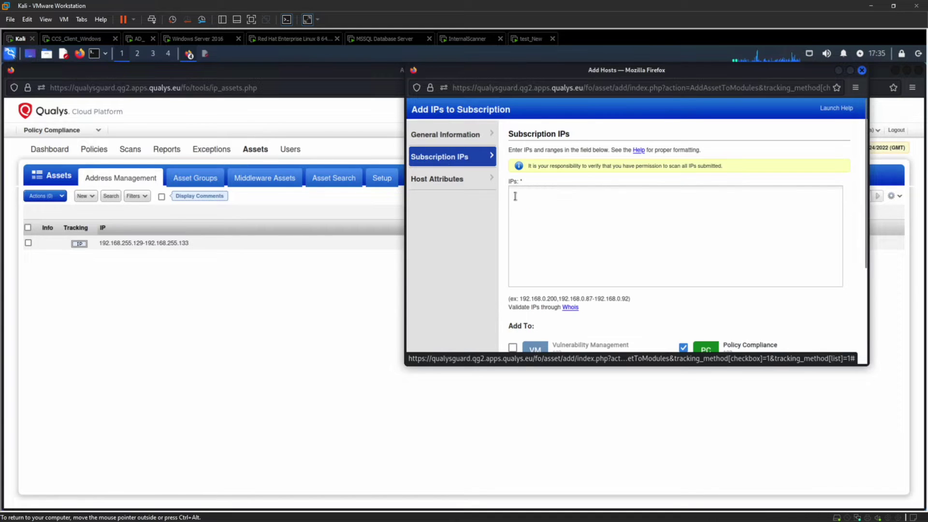
left_click(528, 203)
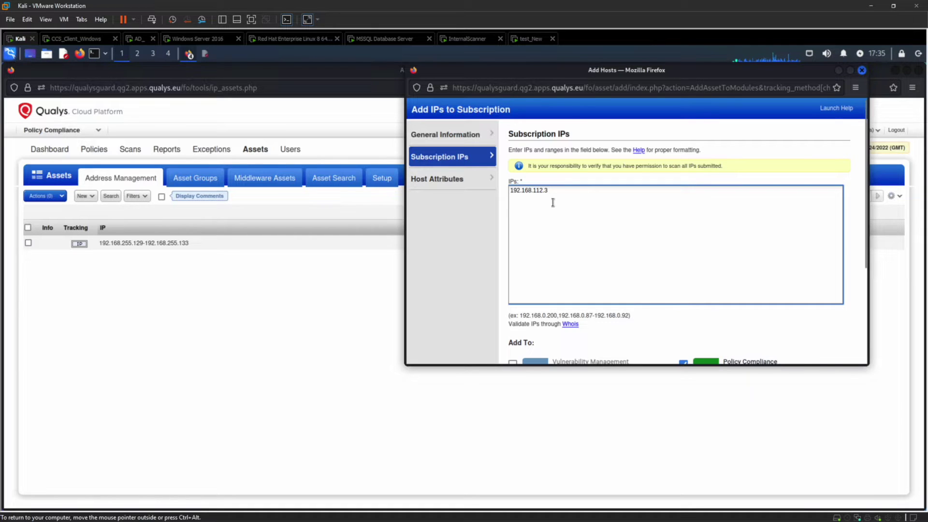
scroll(553, 202, "down", 2)
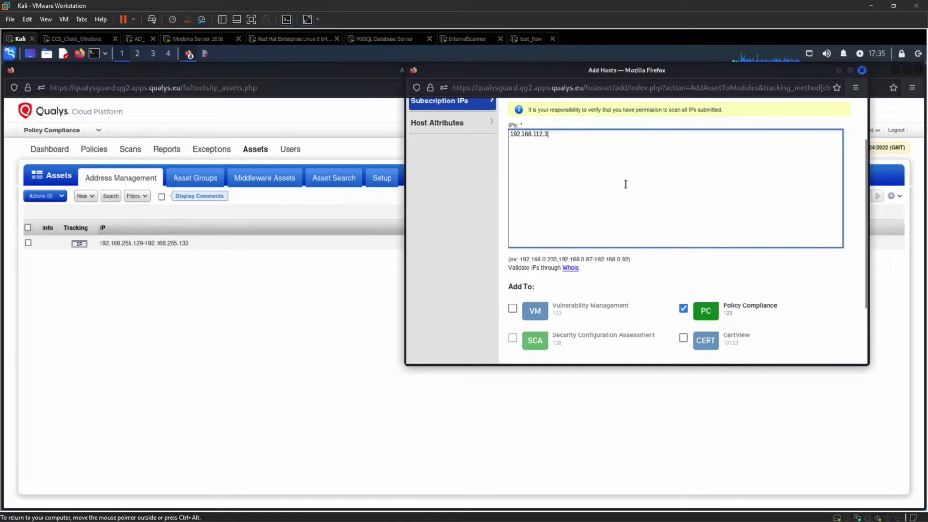
scroll(625, 184, "down", 2)
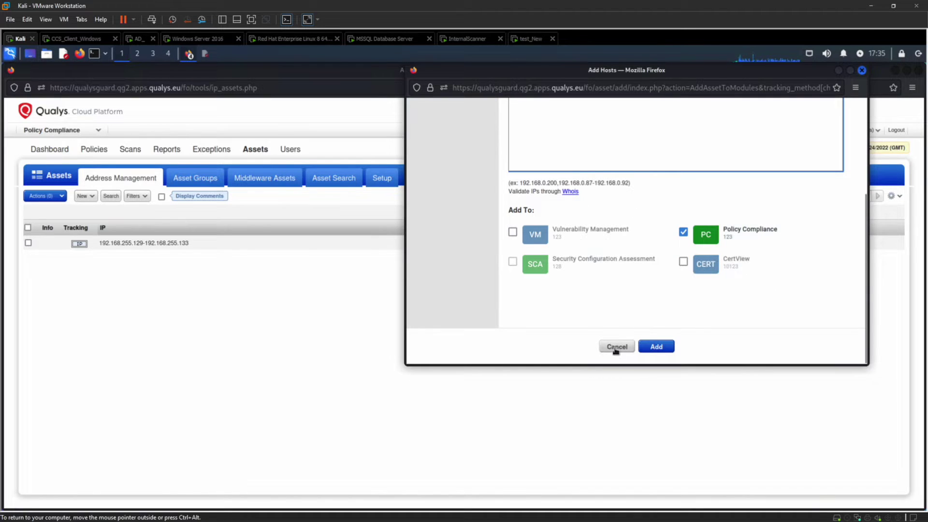
left_click(616, 348)
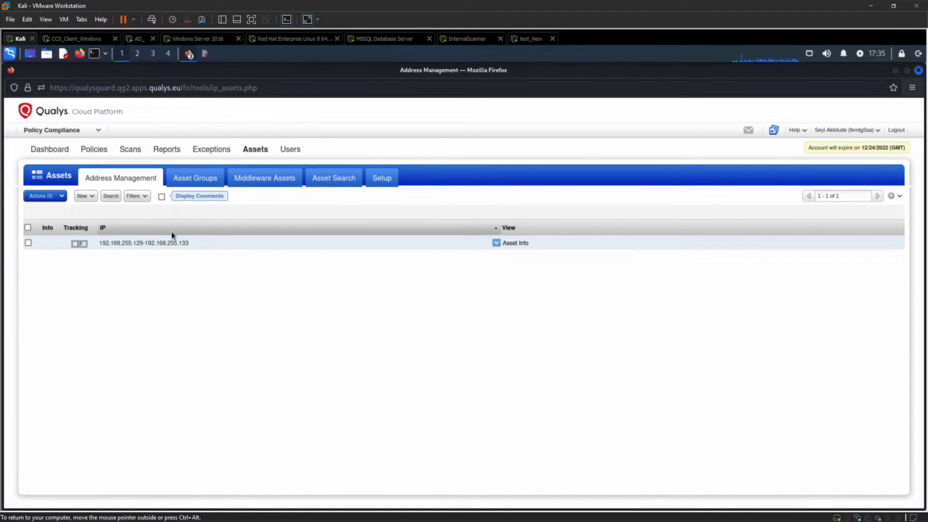
Step: Create a new asset group titled 'AG: Test'
left_click(186, 182)
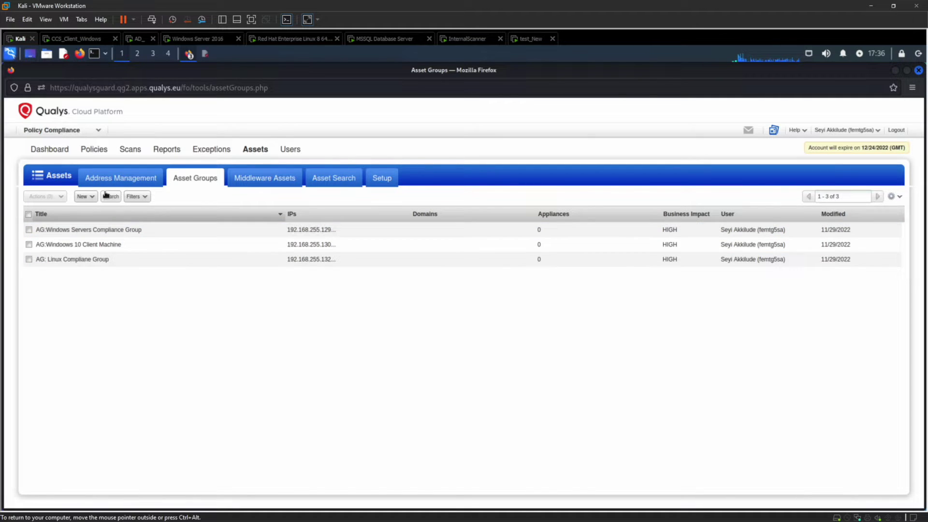
left_click(90, 197)
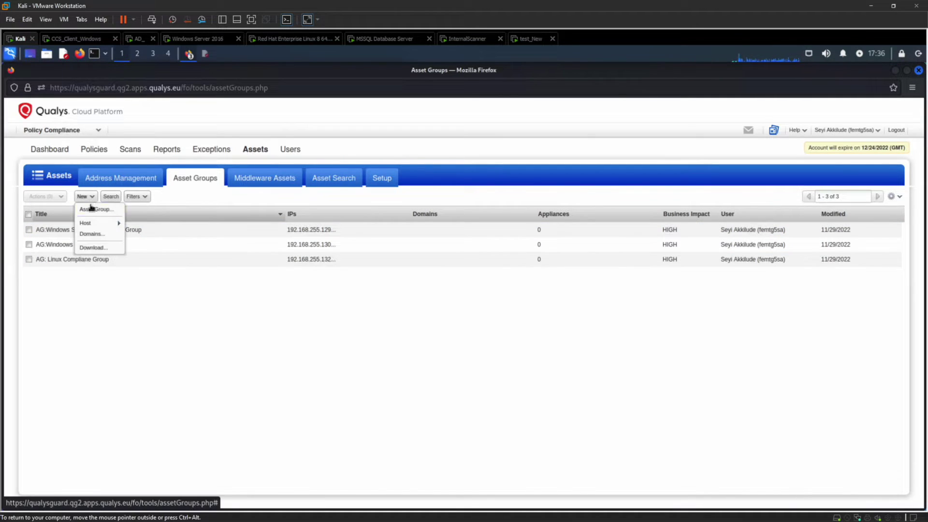
left_click(91, 209)
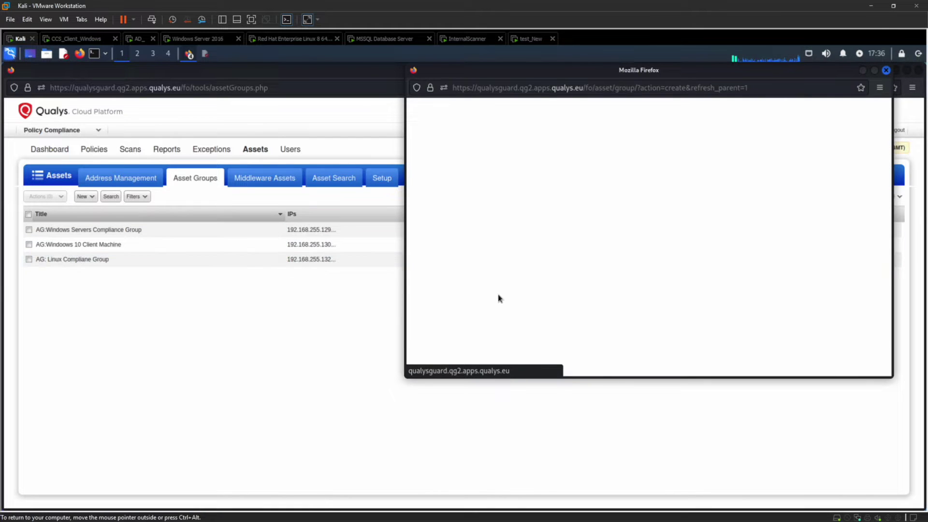
left_click(590, 152)
type("AG: Test")
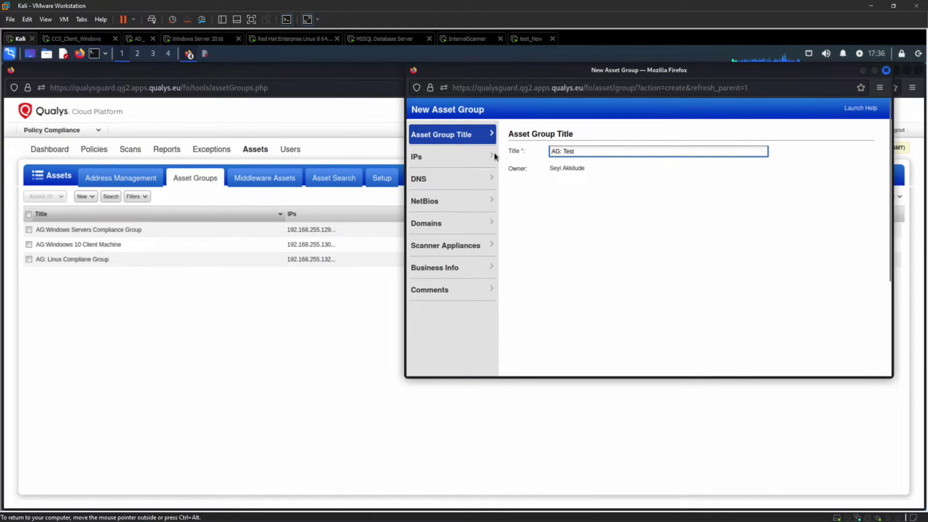
Step: Add the IP range 192.168.255.129-192.168.255.133 to the group's IP hosts
left_click(471, 154)
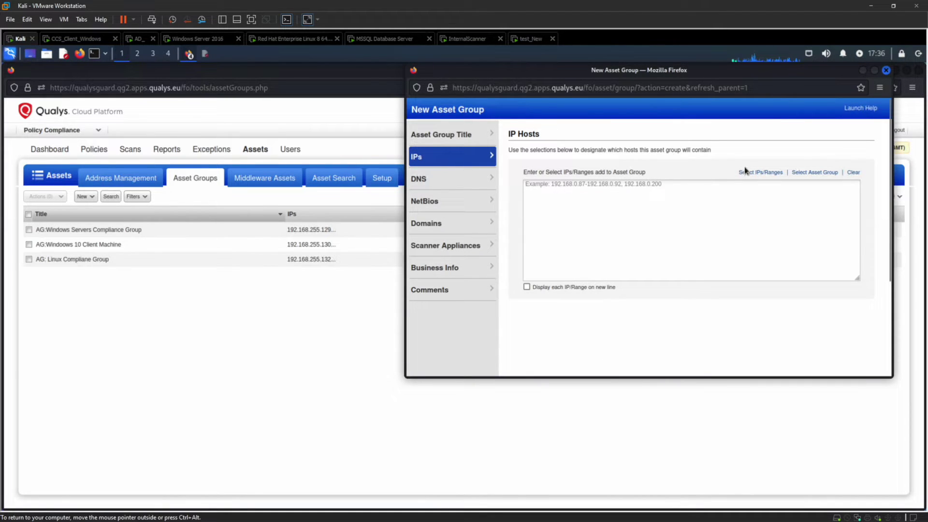
left_click(755, 173)
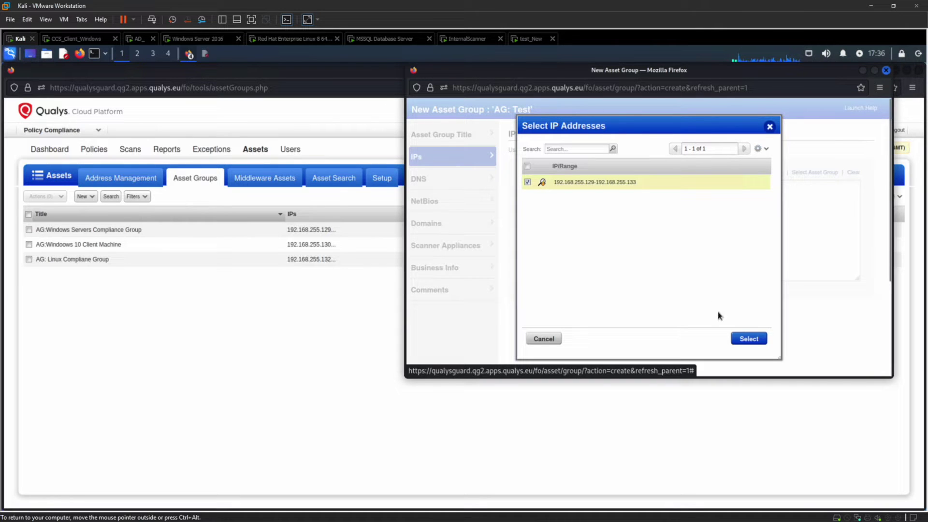
left_click(745, 340)
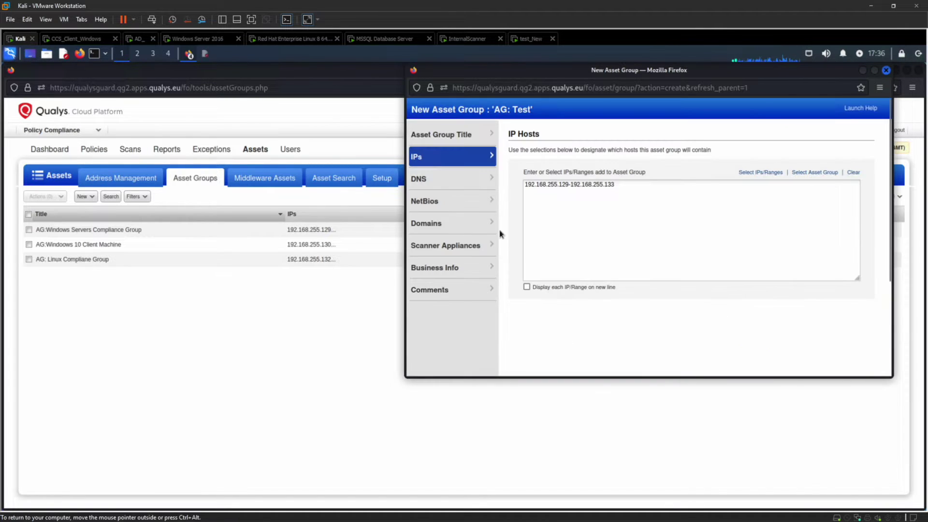
Step: Review the group's DNS, NetBios, Domains and Scanner Appliances sections without adding appliances
left_click(439, 181)
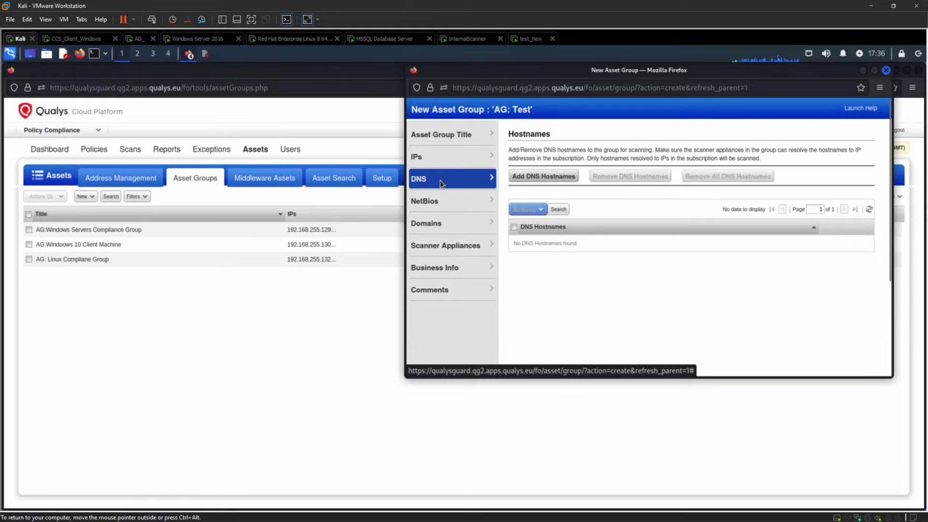
left_click(459, 207)
left_click(450, 226)
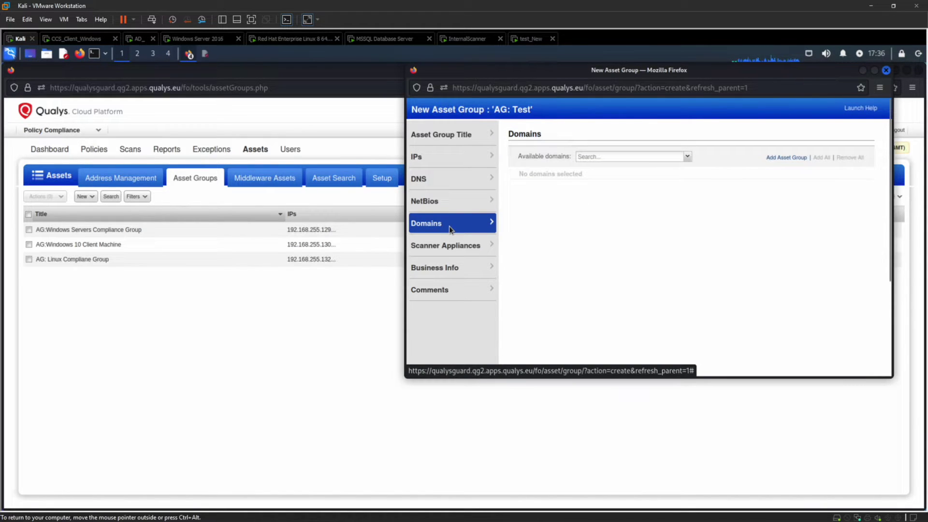
left_click(430, 245)
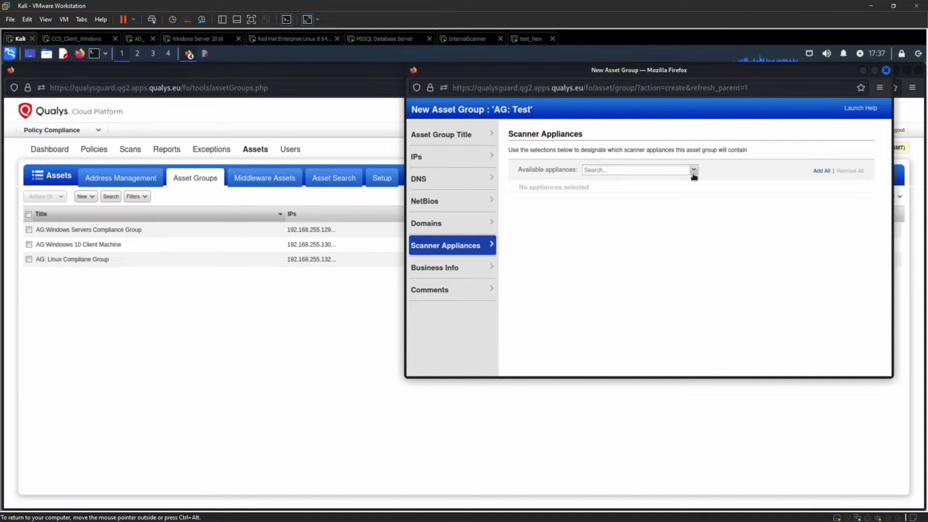
left_click(693, 172)
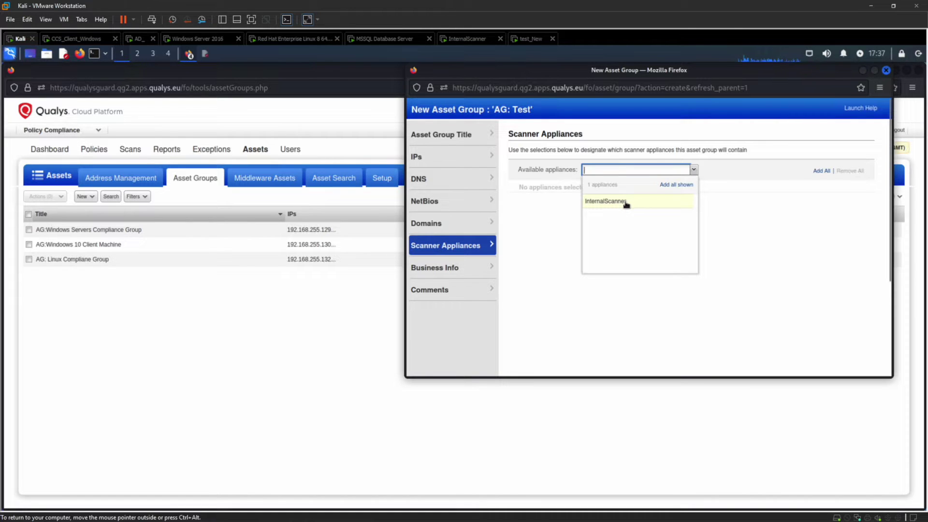
left_click(742, 213)
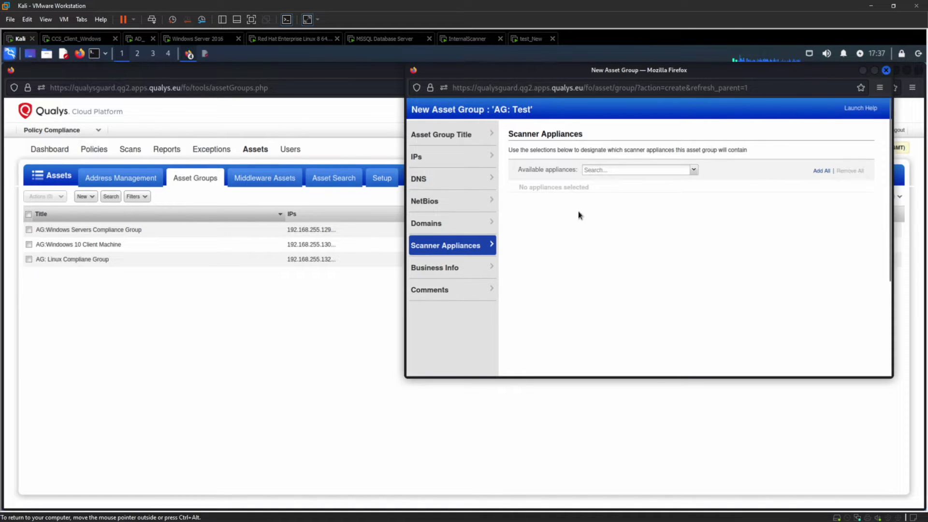
Step: Keep Business Impact at High, look at Comments, and cancel the new asset group
left_click(452, 271)
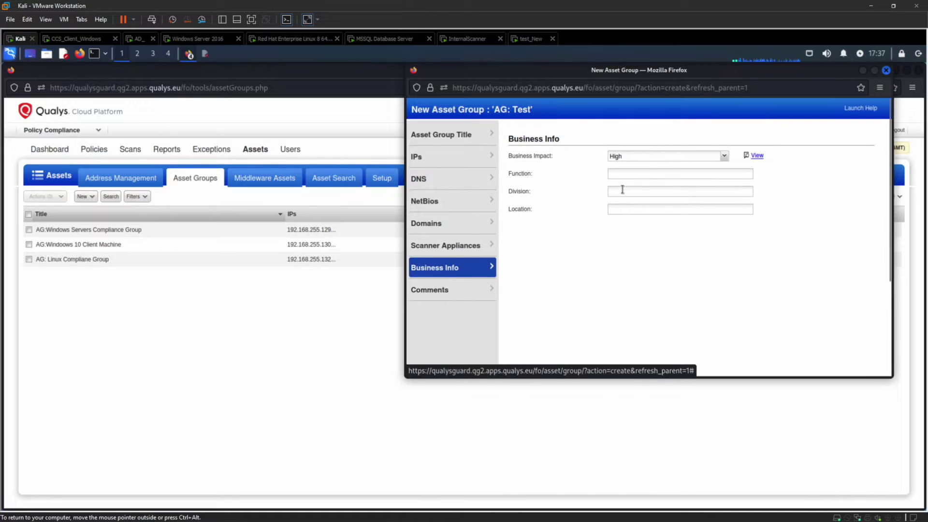
left_click(724, 159)
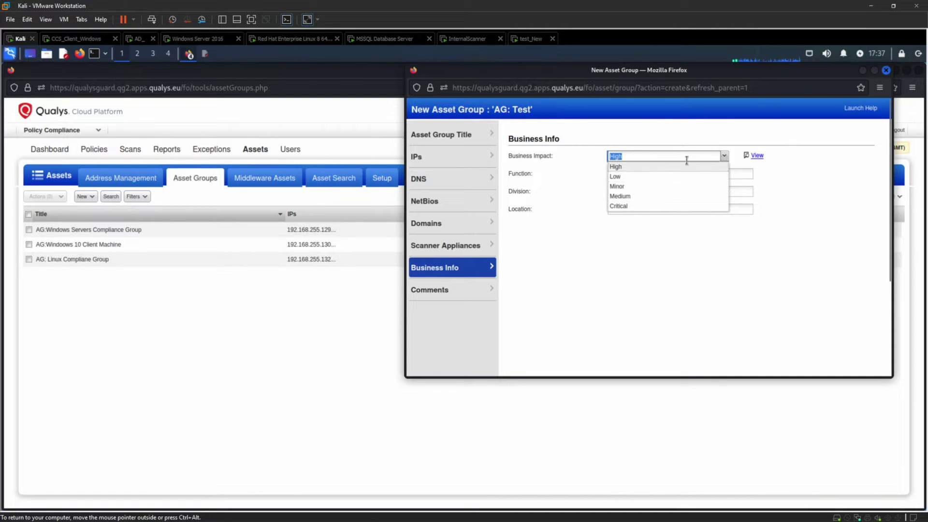
left_click(607, 255)
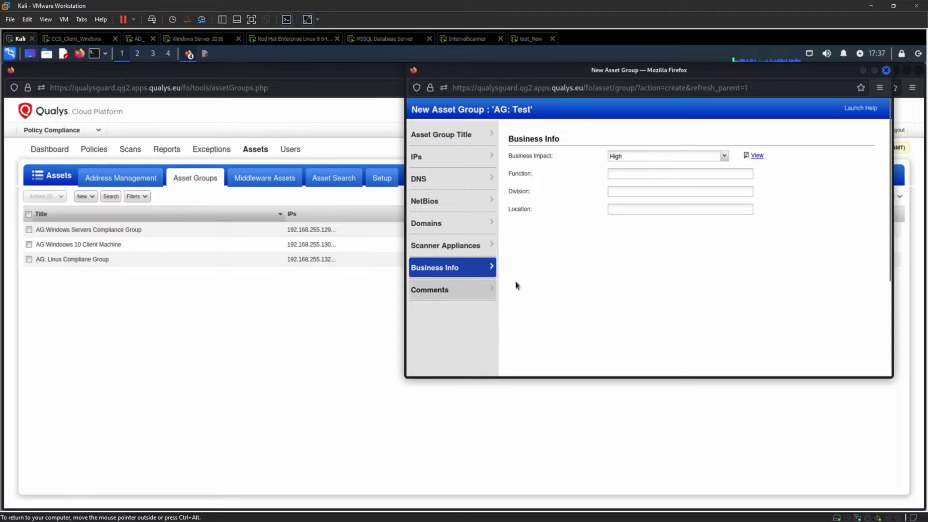
scroll(652, 290, "down", 3)
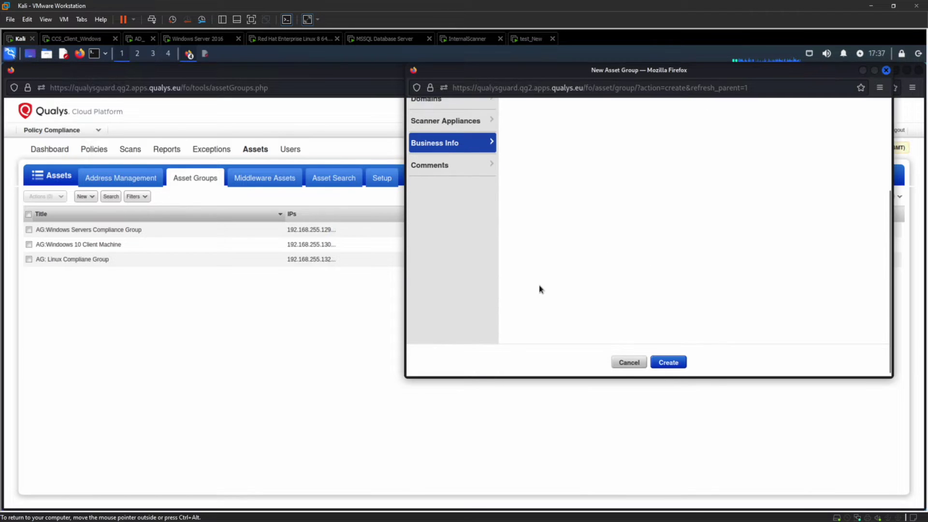
left_click(446, 169)
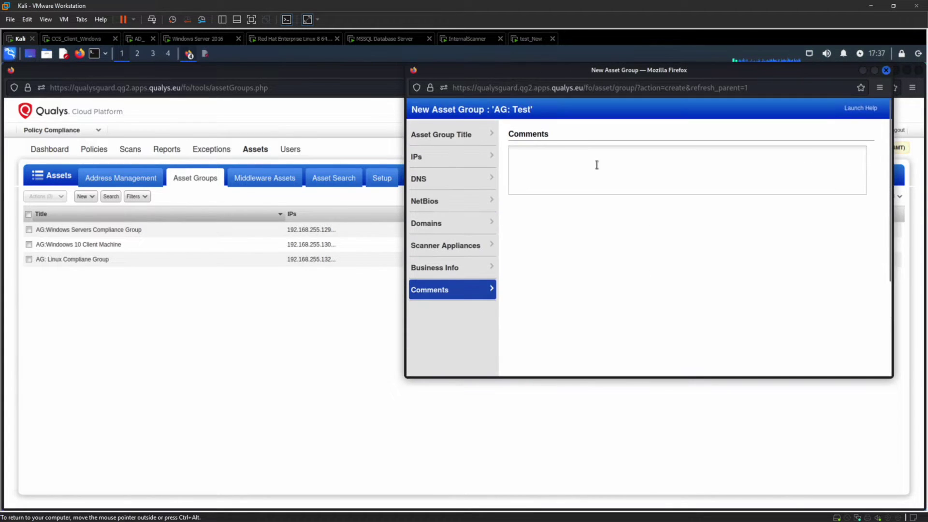
left_click(567, 165)
scroll(599, 237, "down", 3)
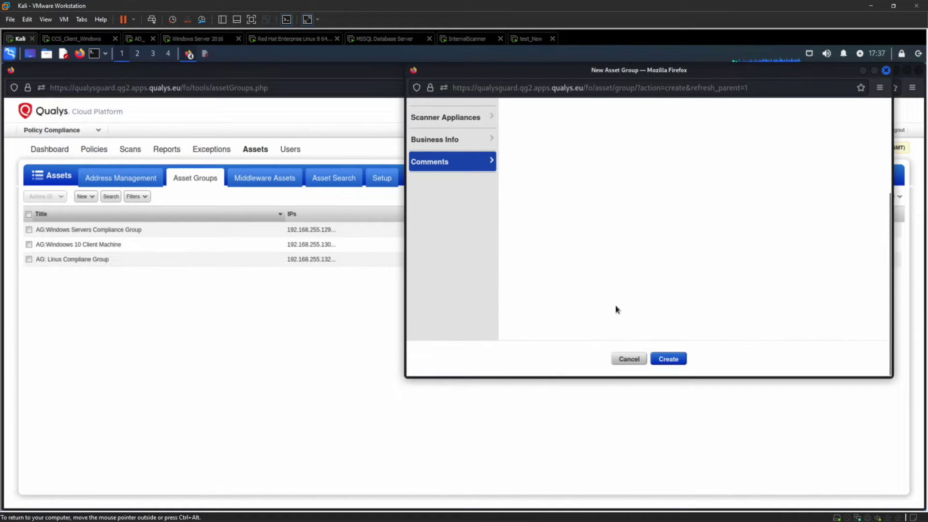
left_click(626, 359)
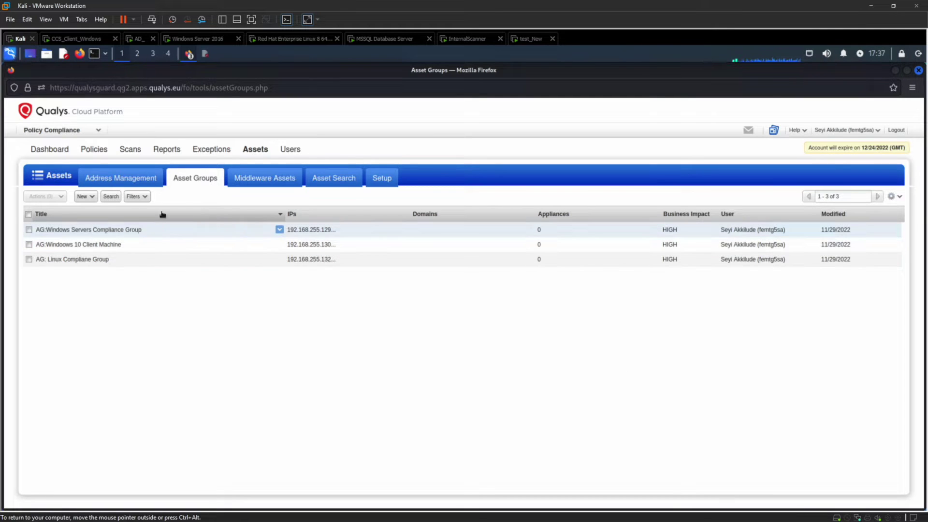
Step: Inspect the member-server middleware asset and its actions without changes, then open Assets Setup
left_click(269, 181)
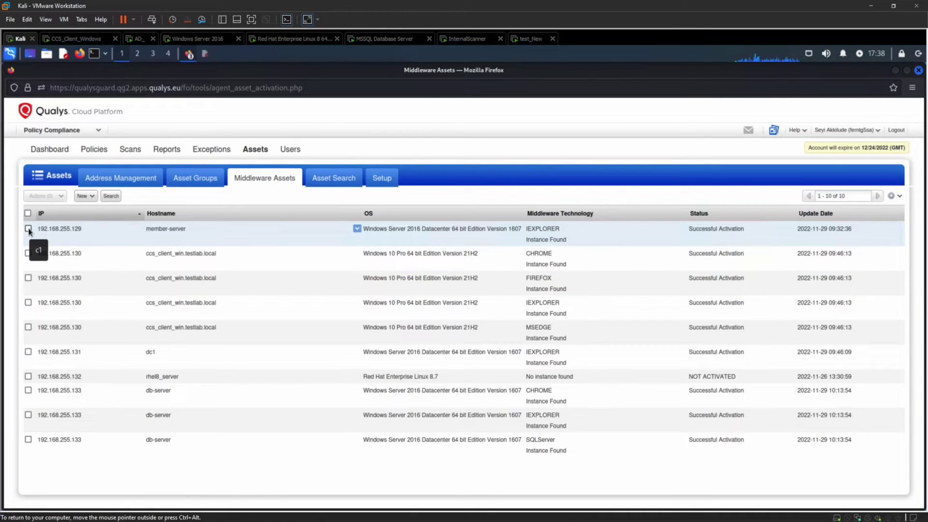
left_click(28, 231)
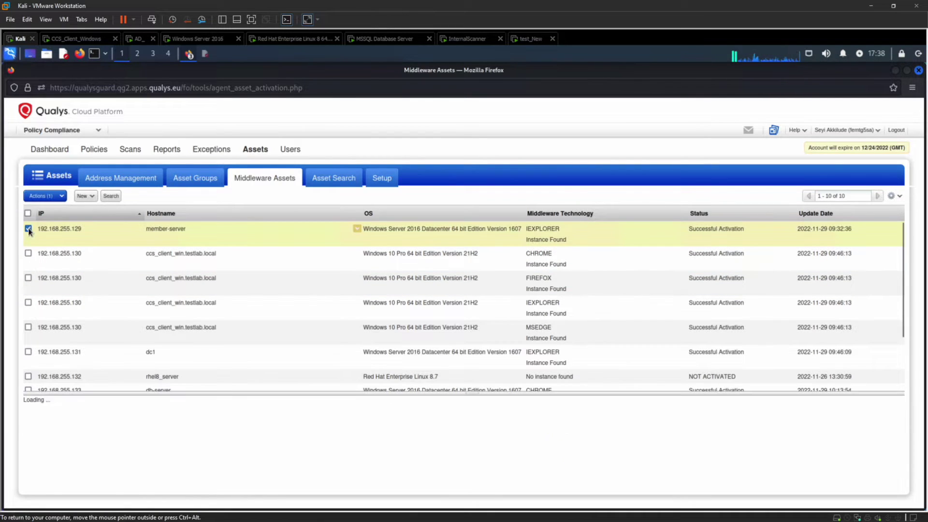
left_click(59, 197)
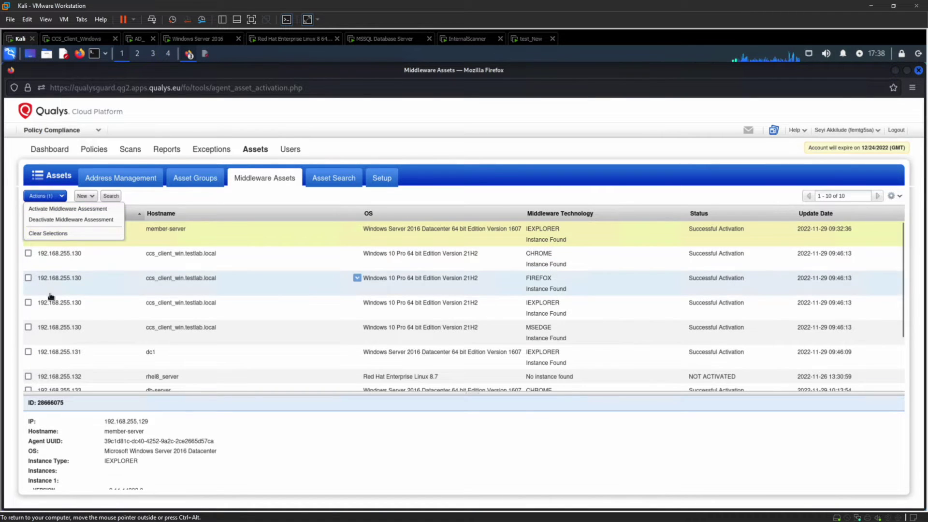
left_click(183, 420)
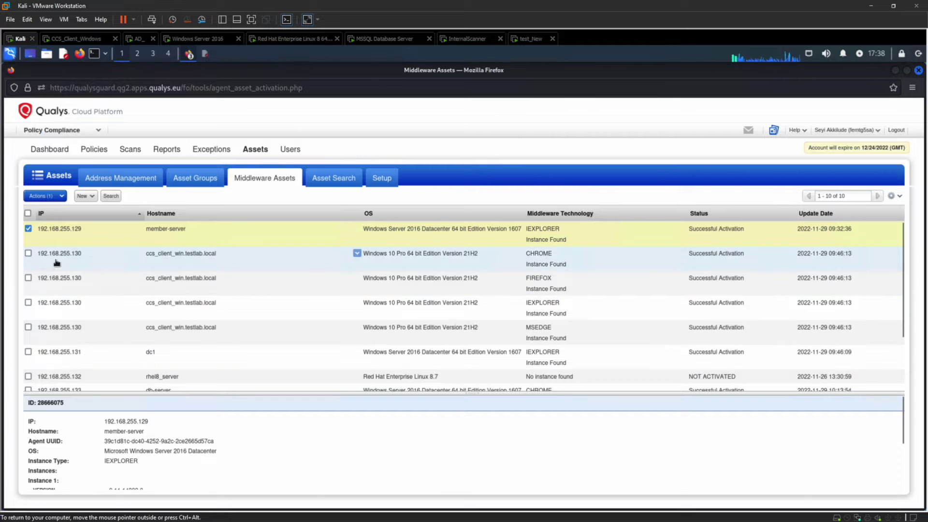
left_click(28, 229)
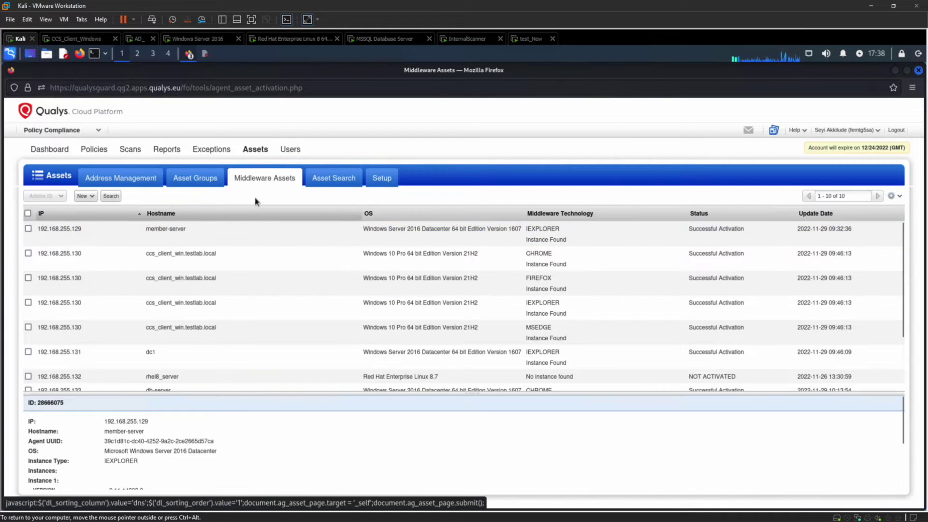
left_click(389, 182)
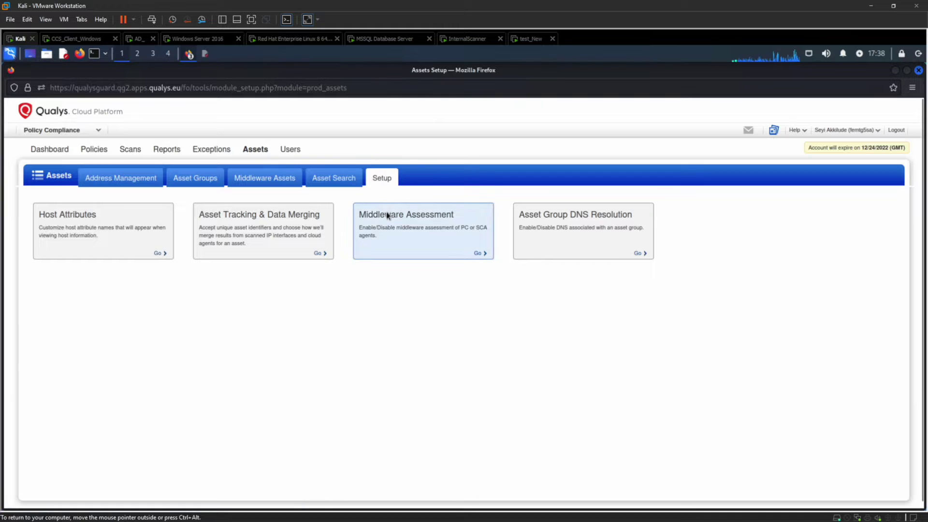
Step: Review the Middleware Assessment default without saving, then go to the Scans getting-started page
left_click(385, 213)
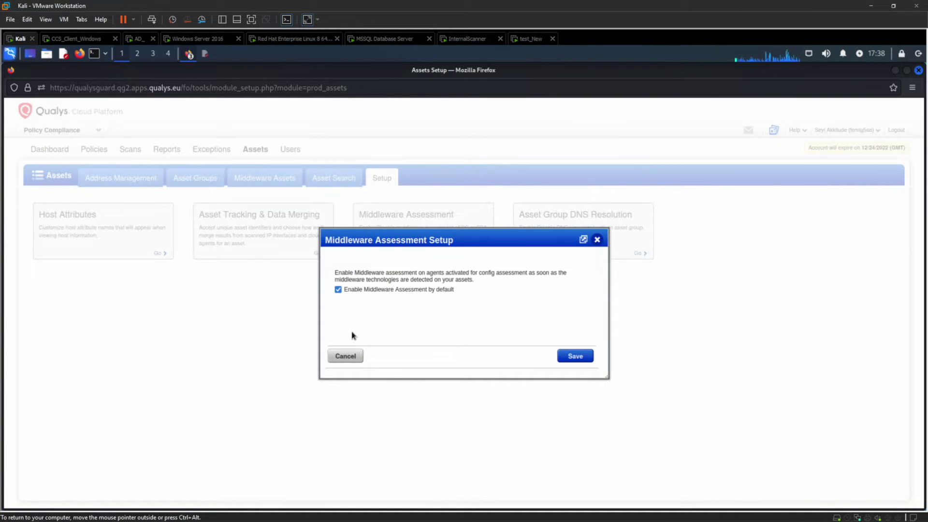
left_click(346, 357)
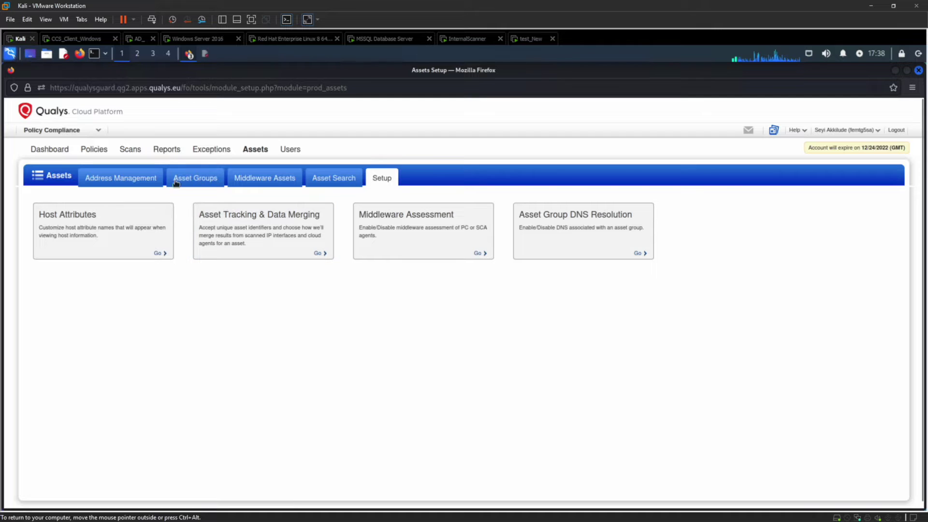
left_click(135, 152)
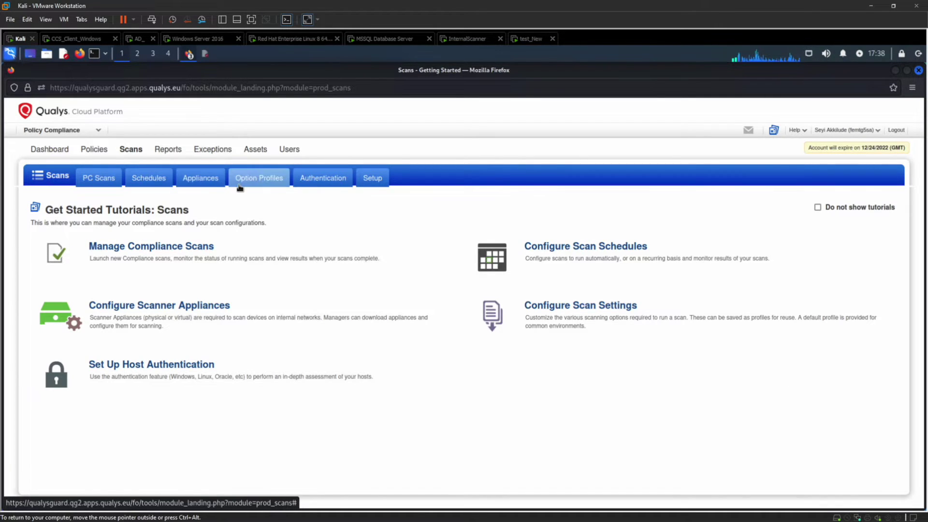
left_click(254, 183)
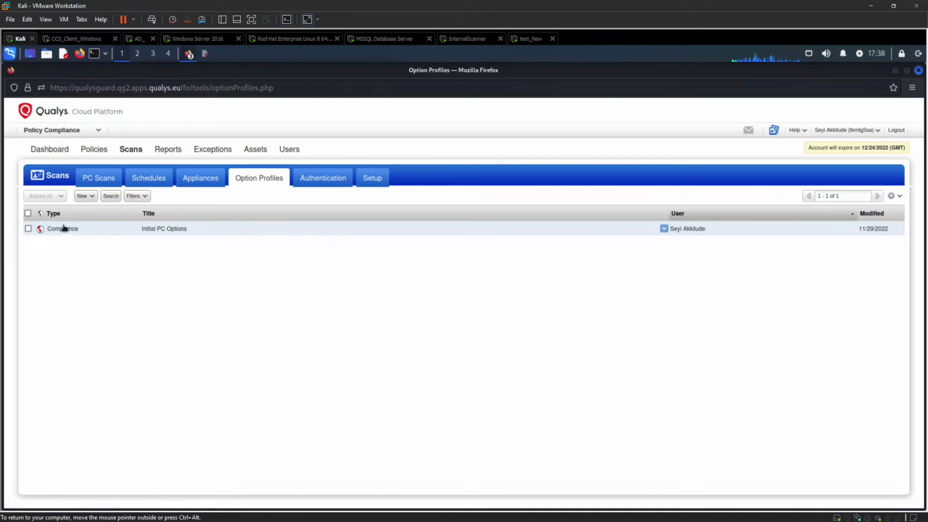
left_click(83, 197)
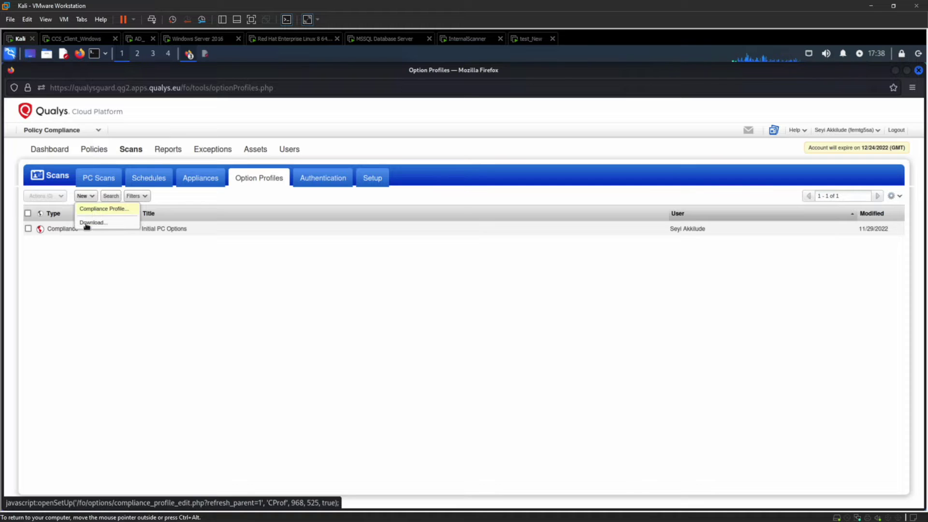
left_click(76, 243)
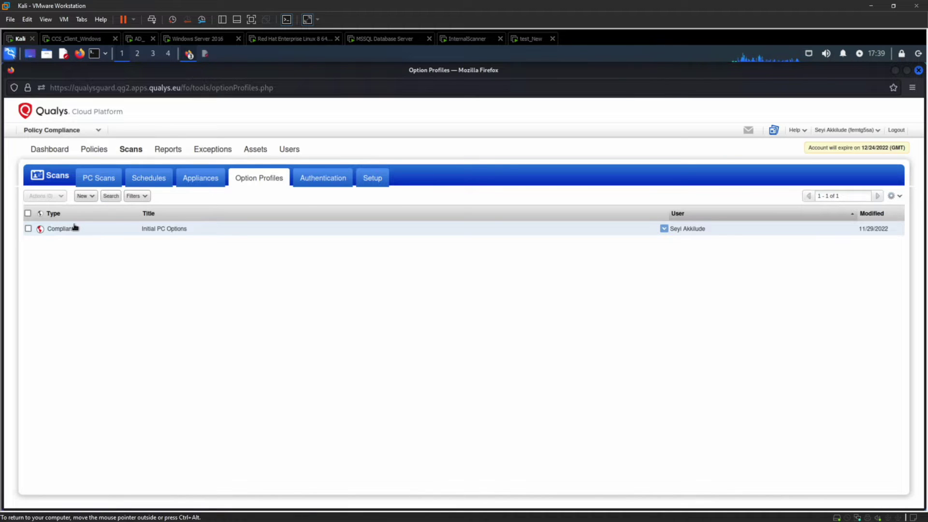
left_click(75, 228)
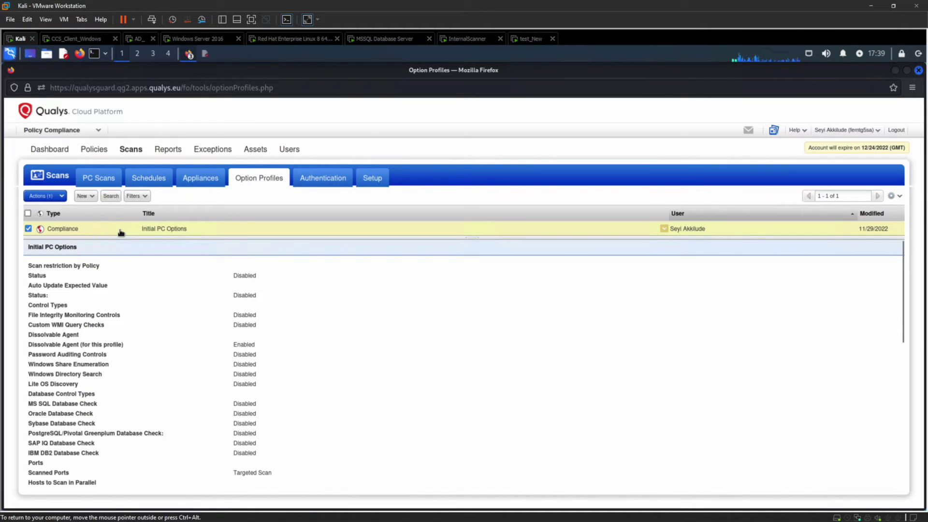
left_click(136, 228)
left_click(61, 196)
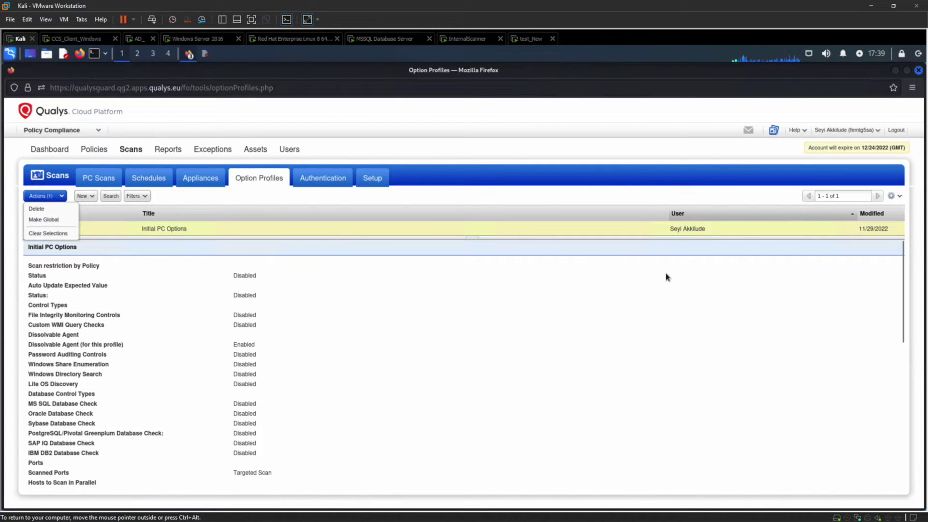
left_click(665, 229)
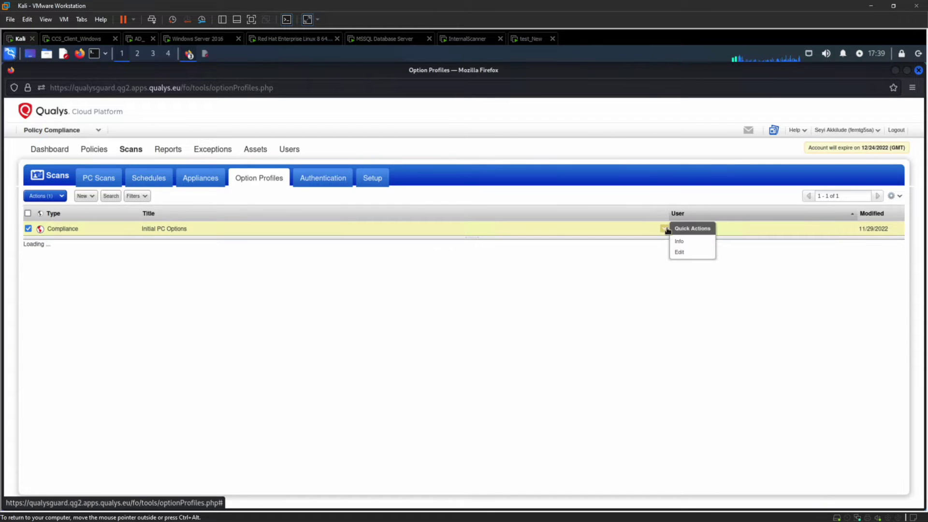
left_click(678, 252)
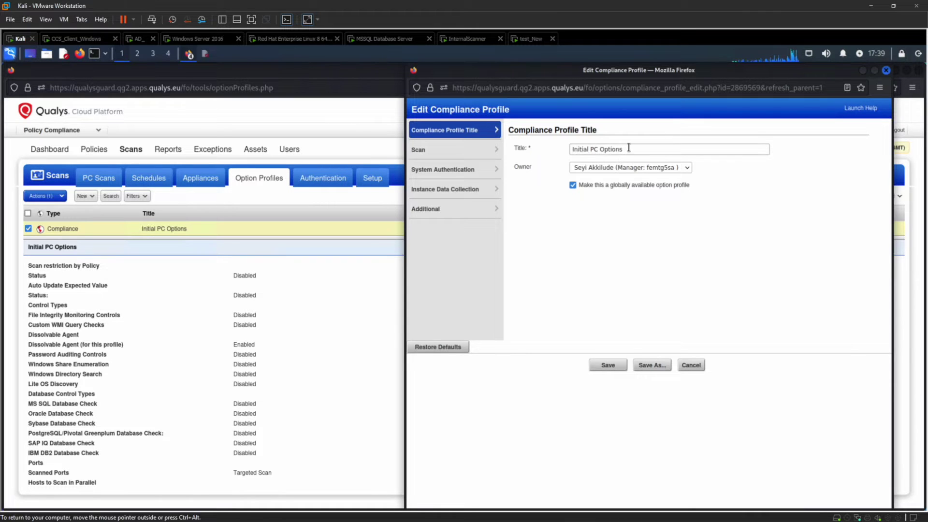
left_click_drag(622, 149, 580, 145)
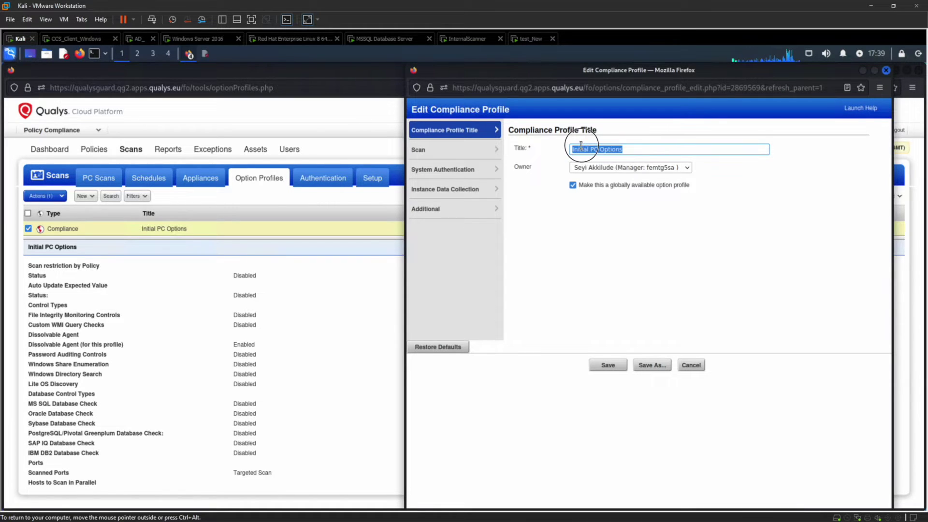
left_click(630, 149)
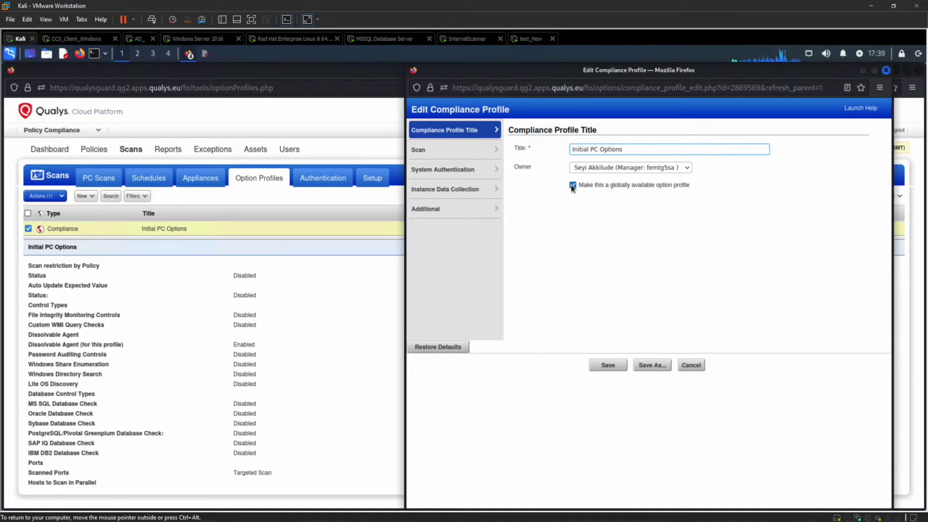
left_click(479, 150)
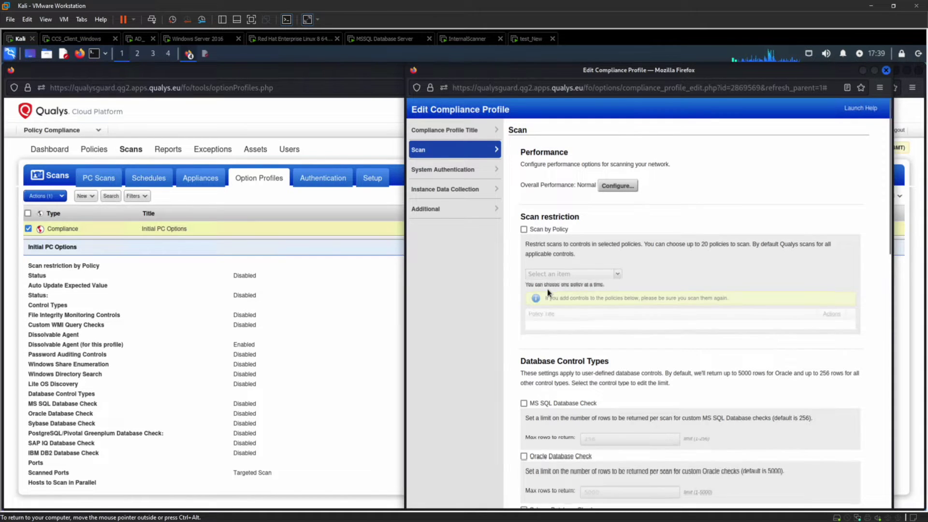
scroll(549, 292, "down", 2)
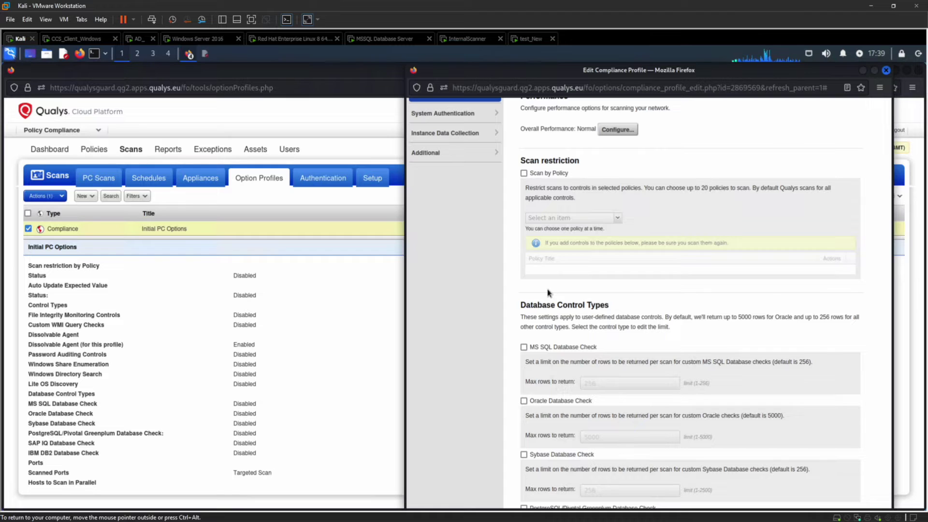
scroll(549, 293, "up", 2)
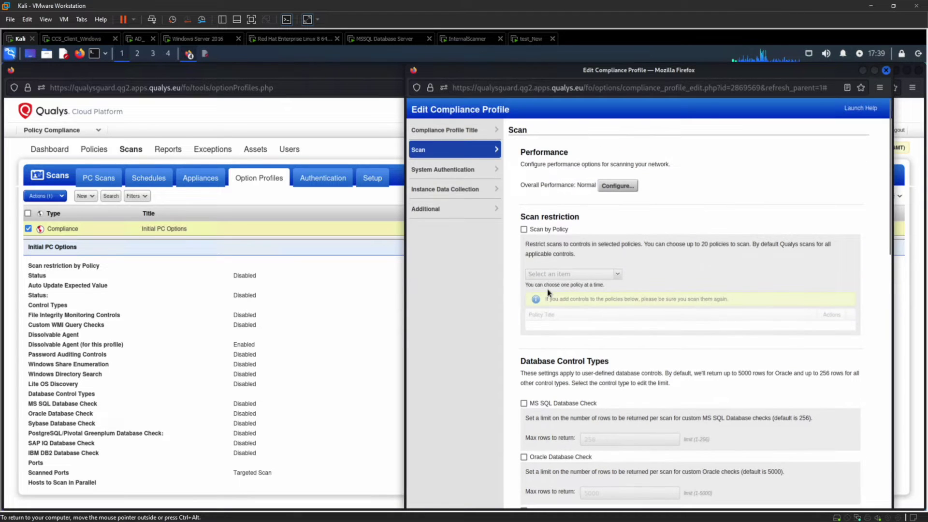
left_click(524, 230)
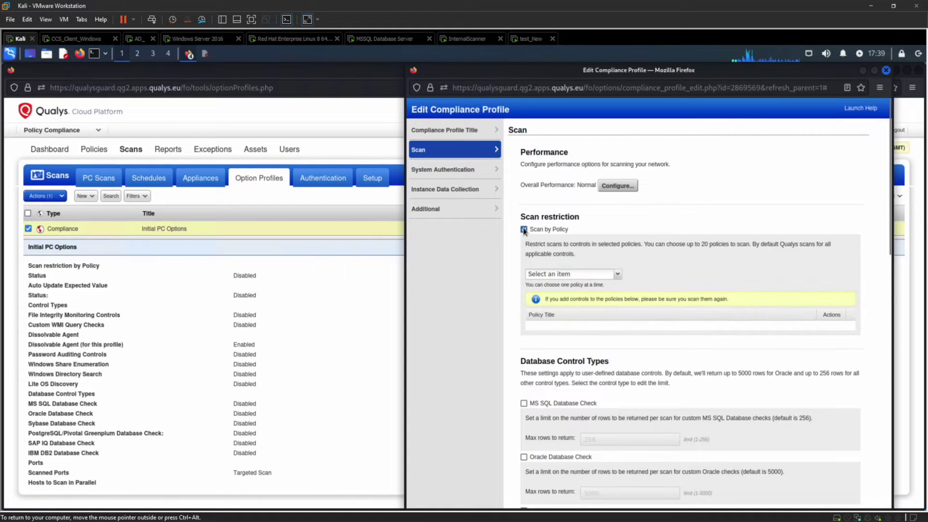
left_click(617, 274)
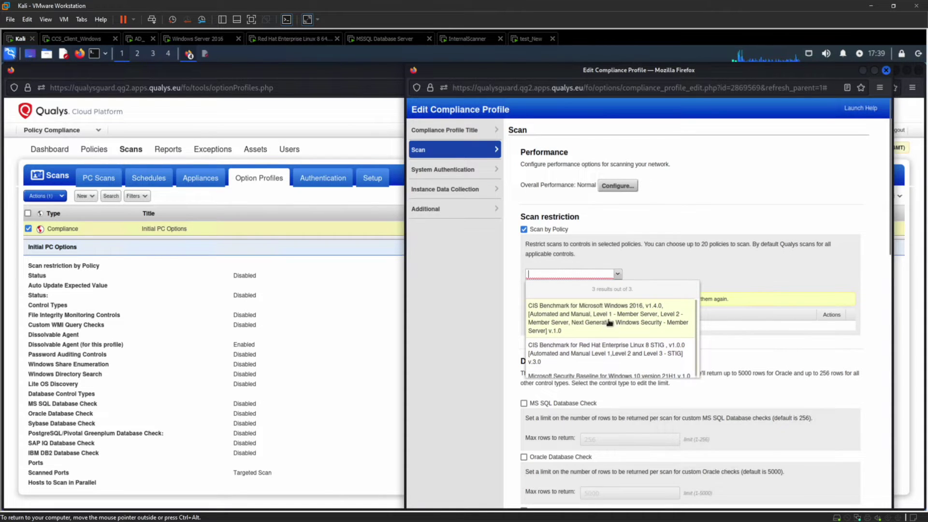
left_click(623, 217)
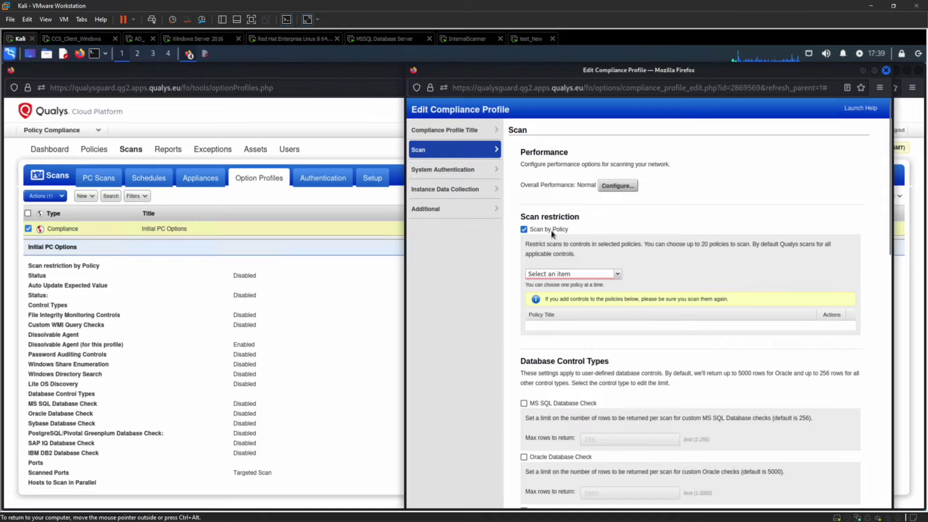
left_click(524, 230)
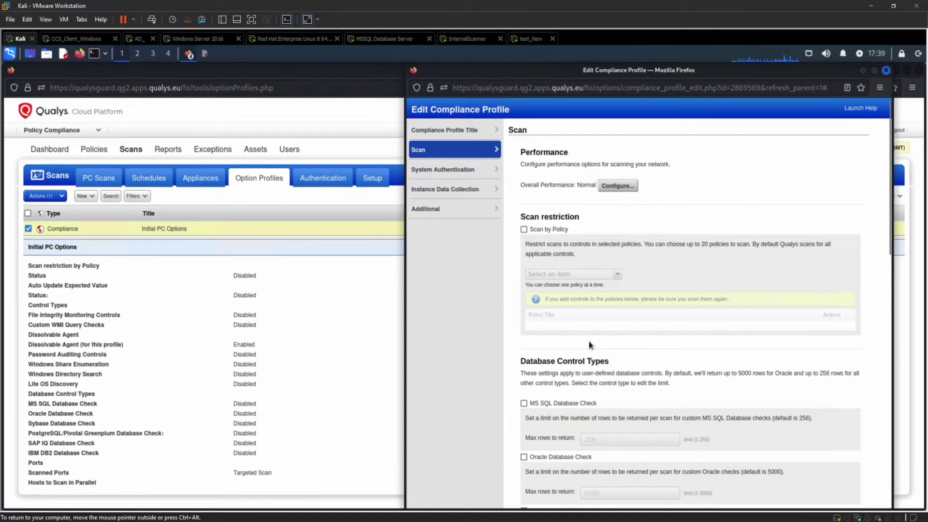
scroll(590, 344, "down", 2)
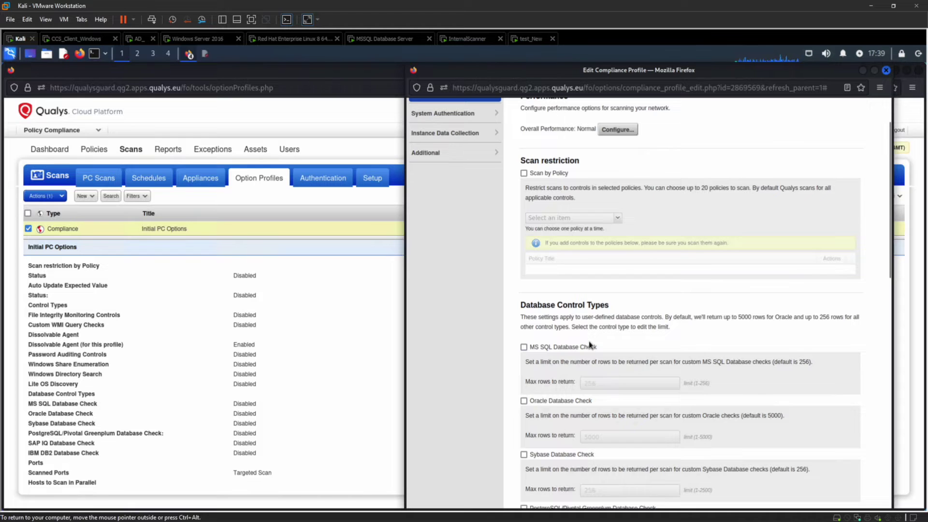
scroll(590, 344, "down", 2)
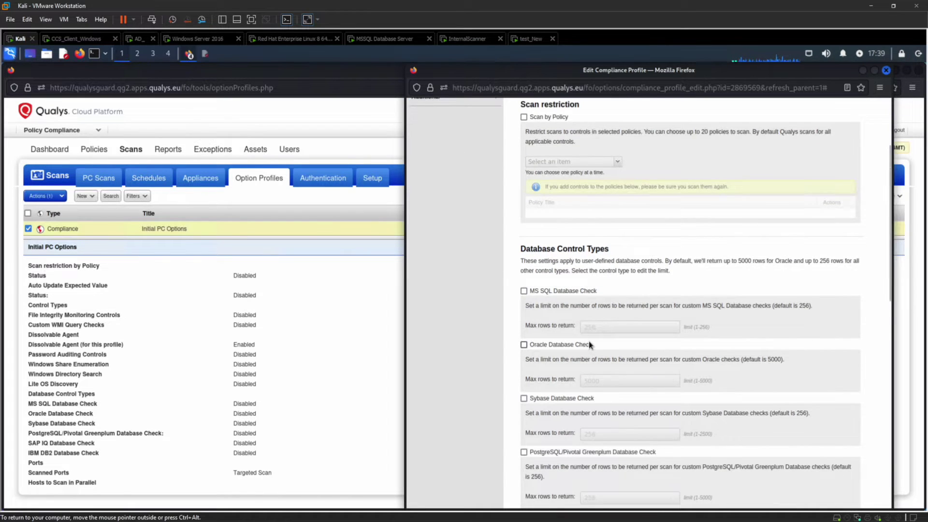
scroll(590, 345, "down", 2)
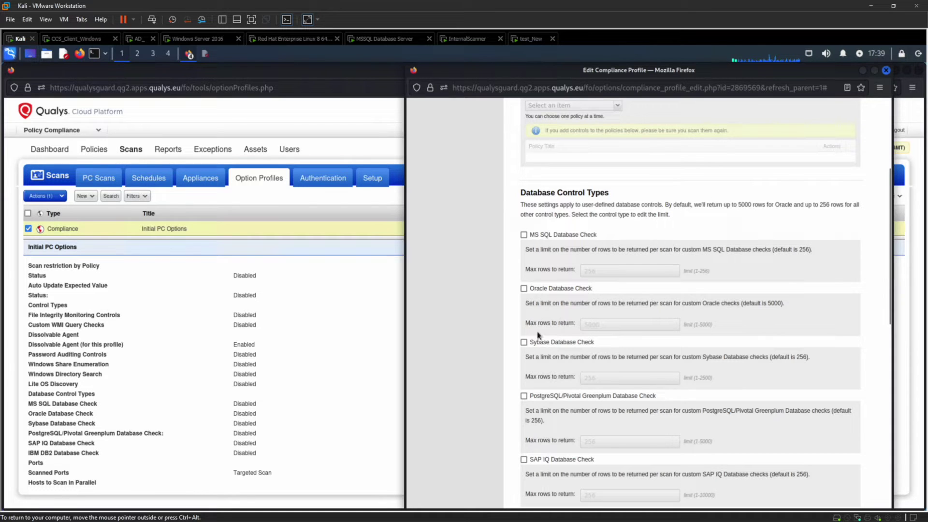
scroll(541, 387, "down", 2)
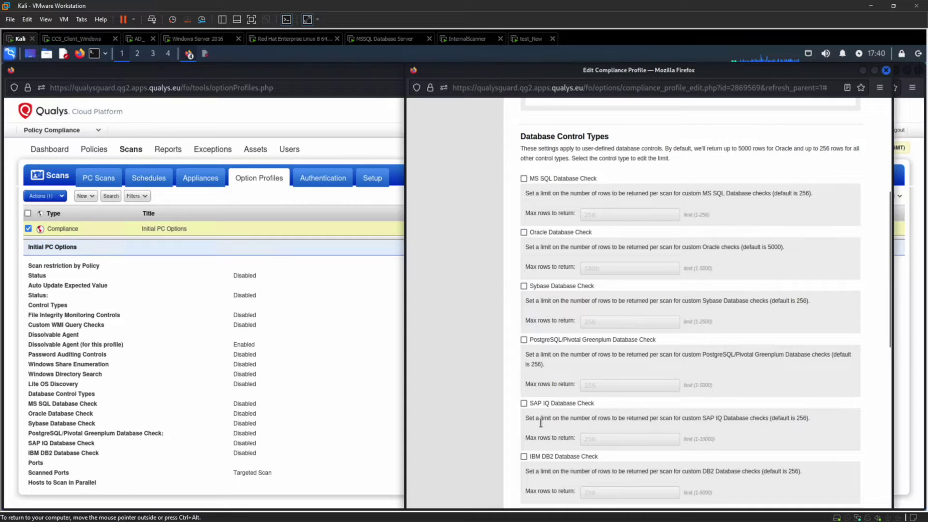
scroll(535, 443, "down", 12)
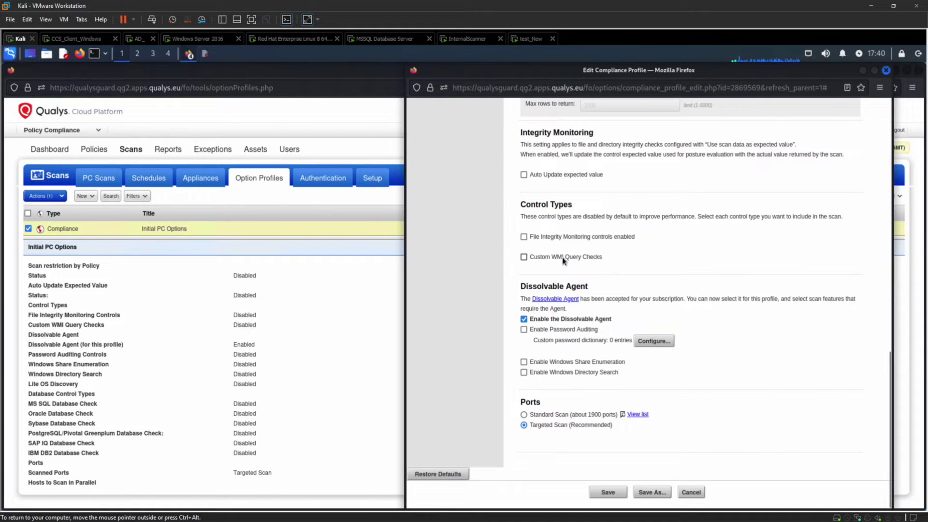
left_click(557, 300)
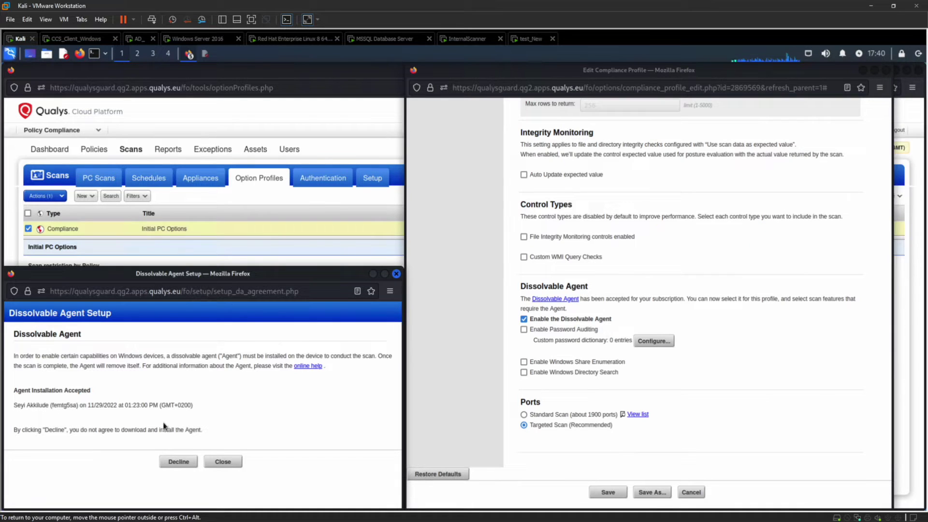
left_click(221, 463)
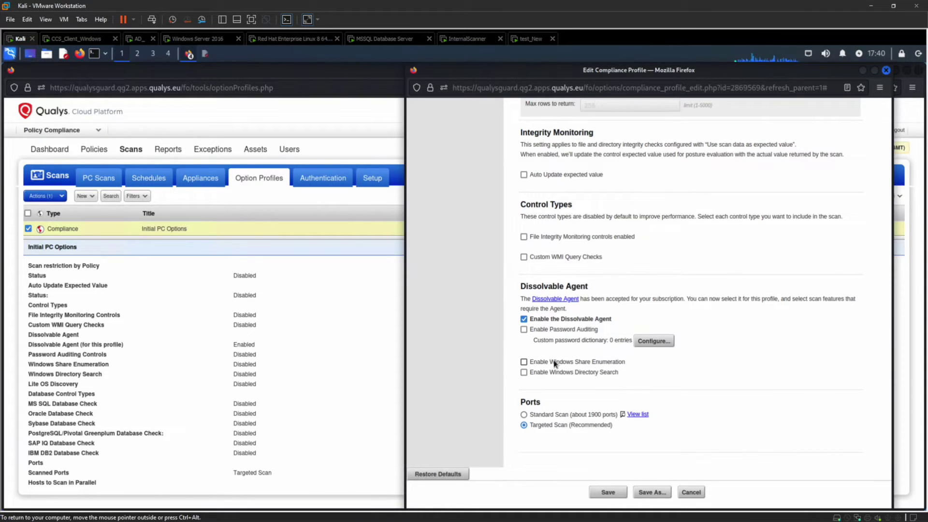
left_click(524, 415)
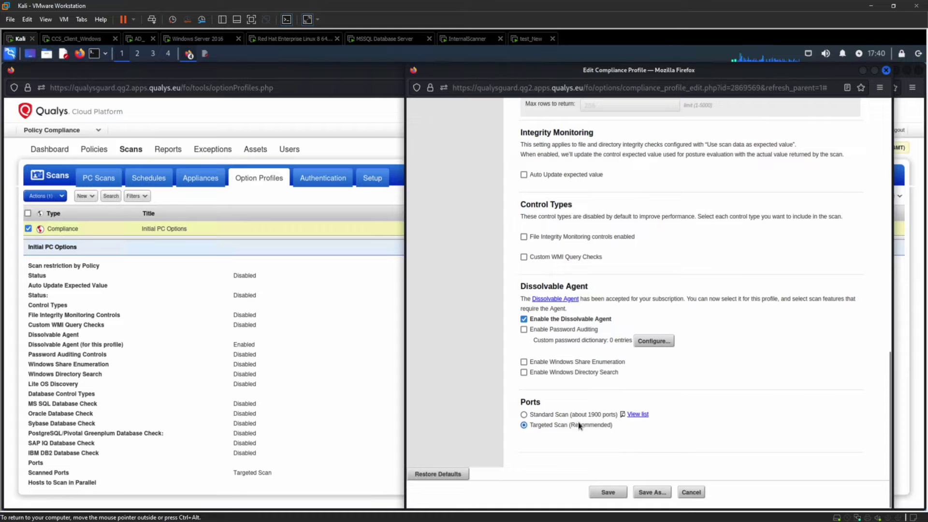
scroll(492, 285, "up", 10)
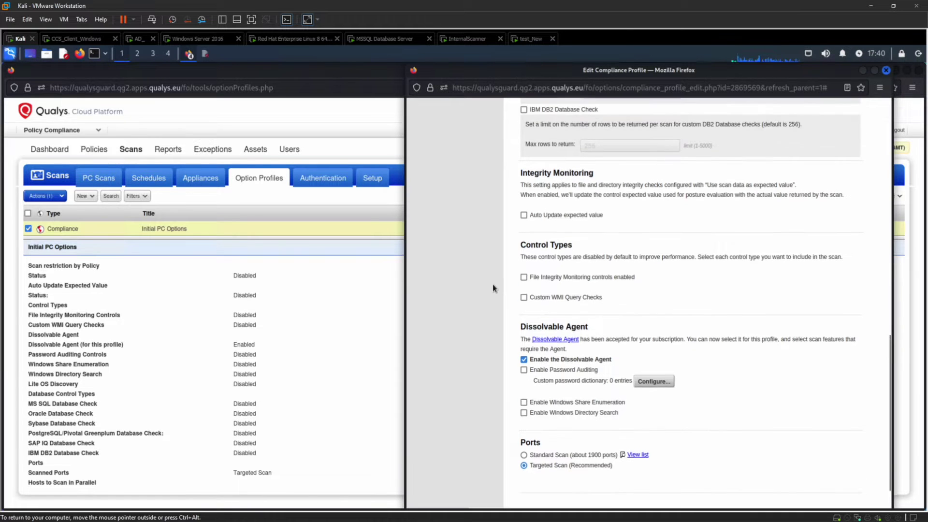
scroll(492, 288, "up", 3)
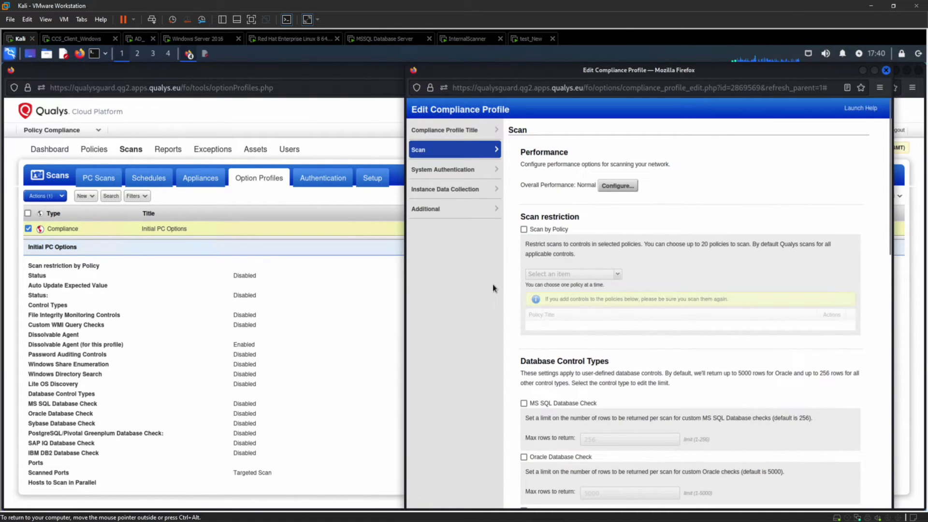
Step: Include system-created authentication records in scans, leaving instance discovery turned off
left_click(456, 171)
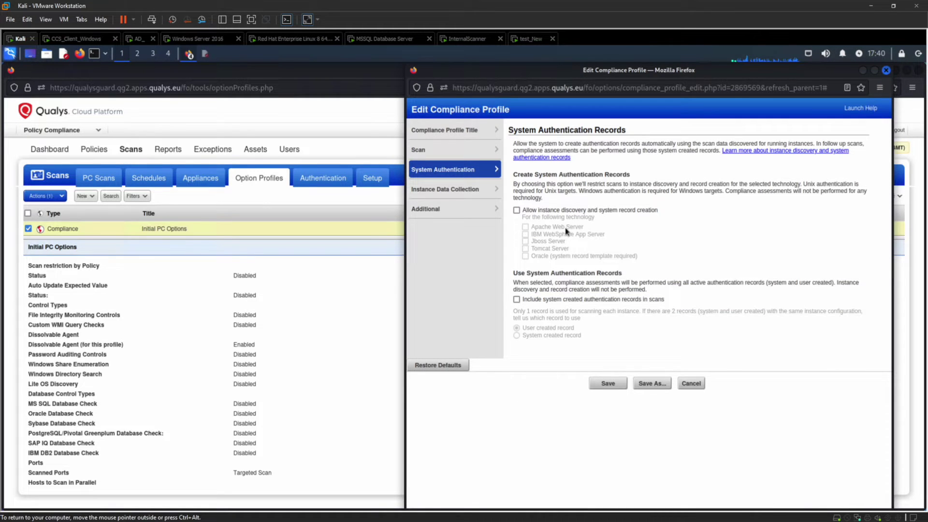
left_click(517, 211)
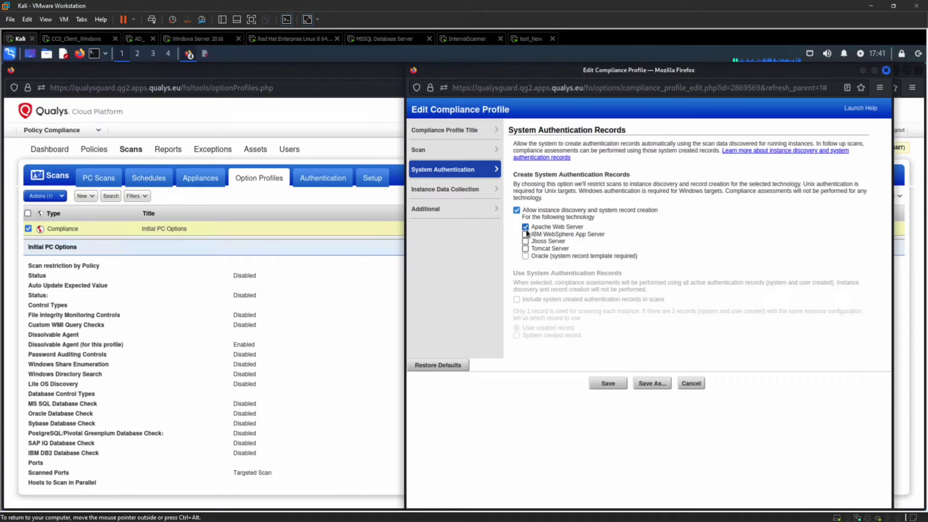
left_click(517, 210)
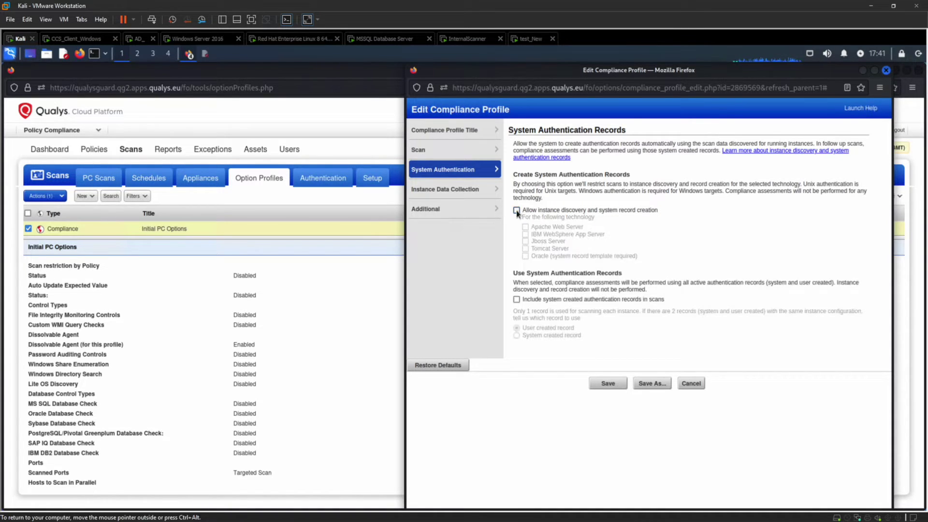
left_click(516, 299)
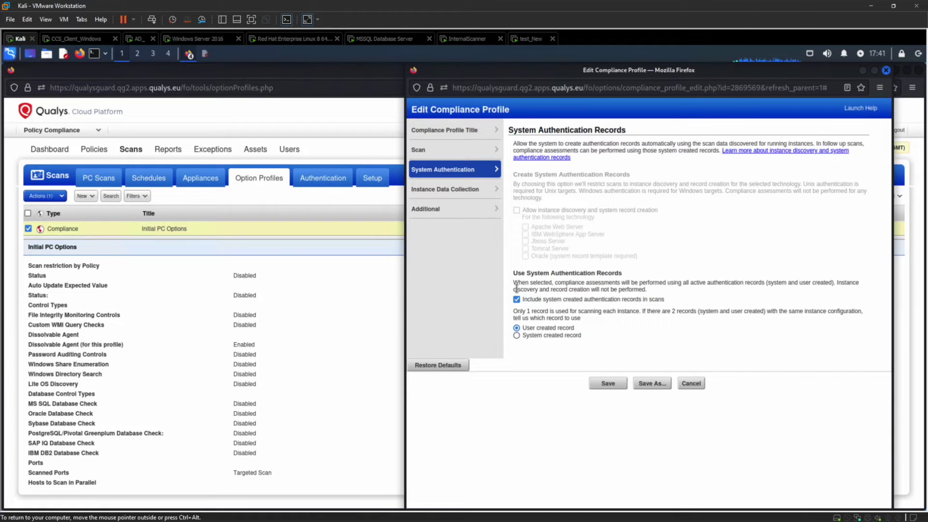
Step: Try database (MySQL) and application data collection, revert both, and bring up Additional host discovery settings
left_click(460, 187)
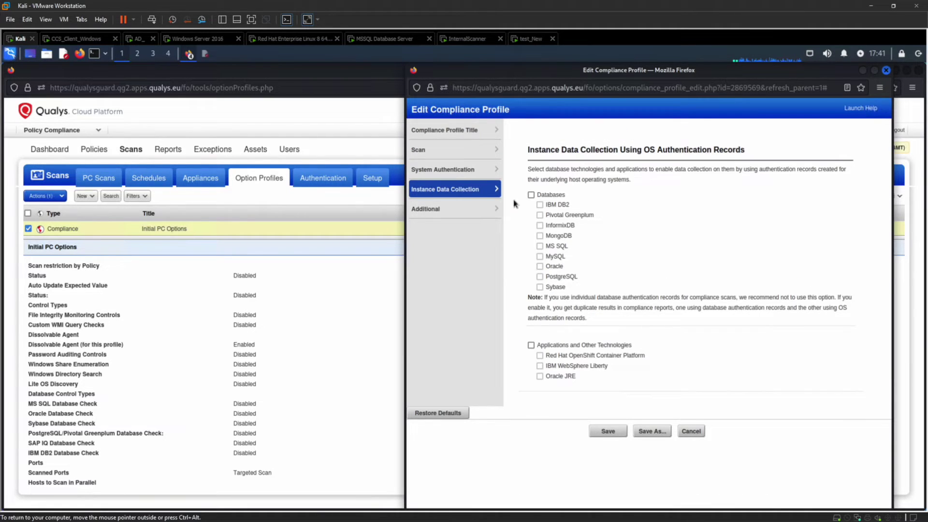
left_click(531, 196)
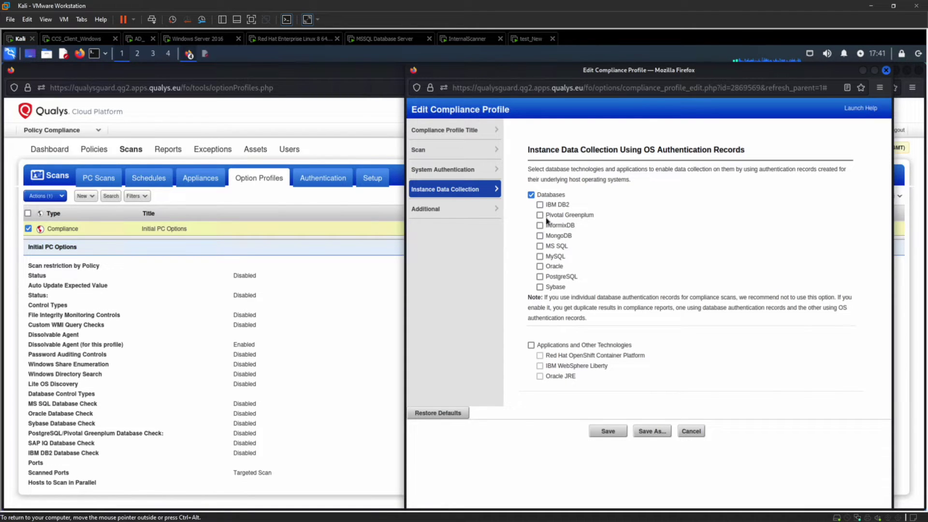
left_click(539, 257)
left_click(531, 346)
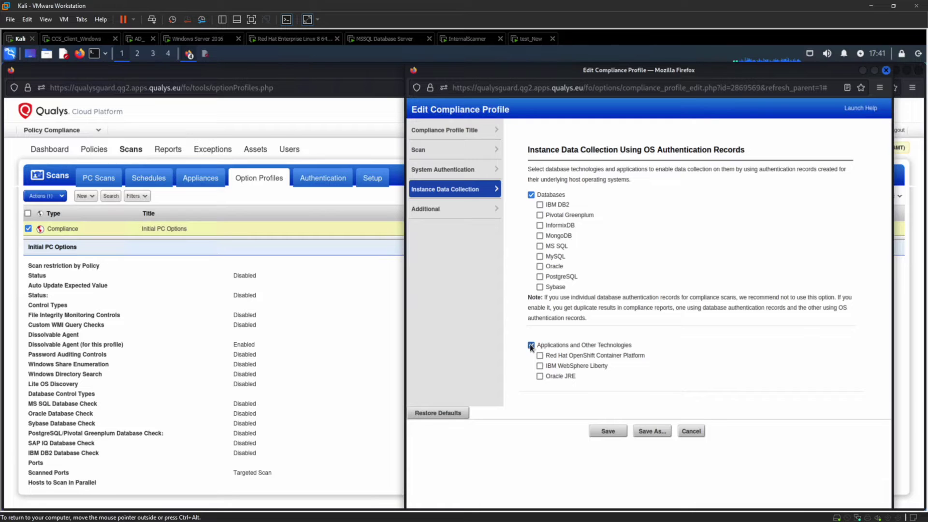
left_click(532, 195)
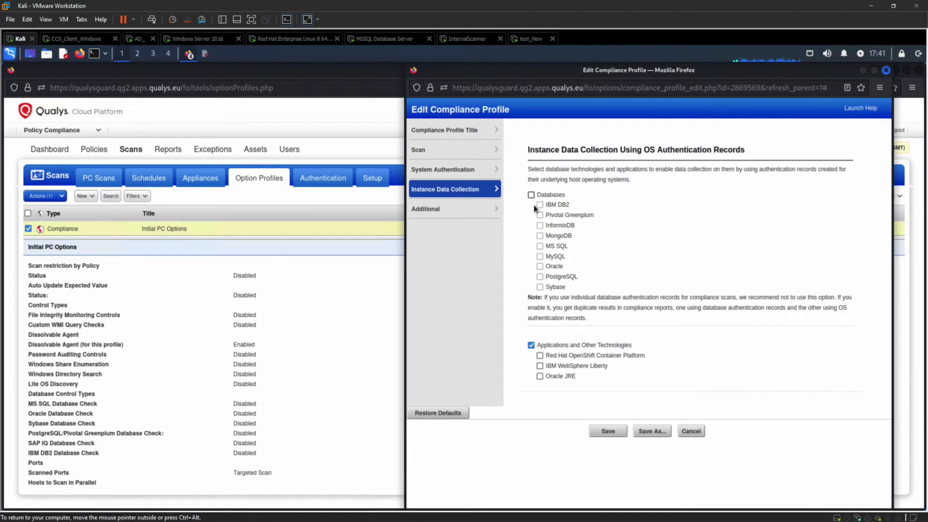
left_click(531, 346)
left_click(463, 215)
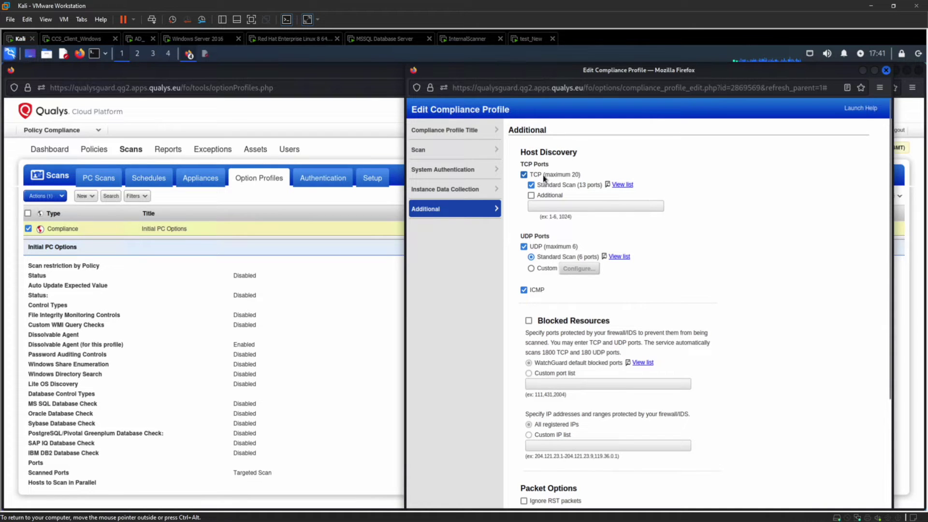
Step: Inspect the standard TCP port list, leaving the Additional TCP ports option unchecked
left_click(531, 196)
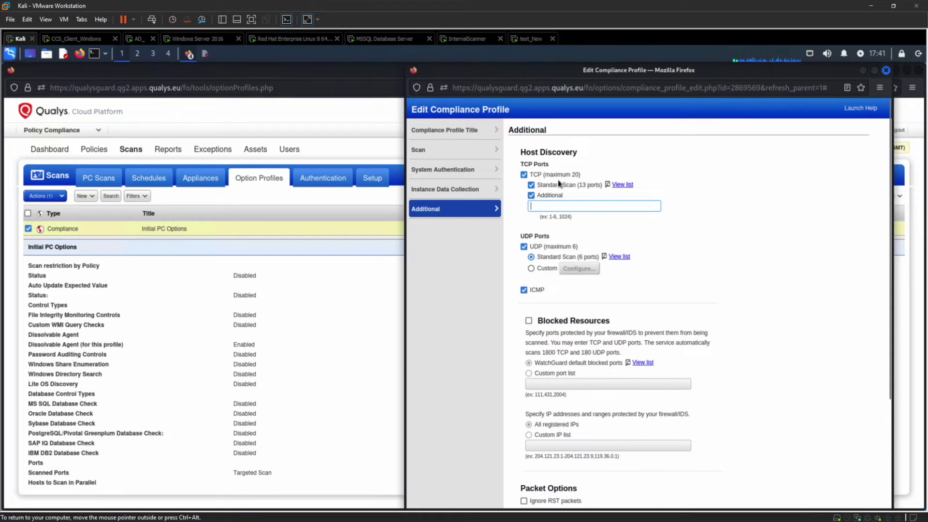
left_click(622, 185)
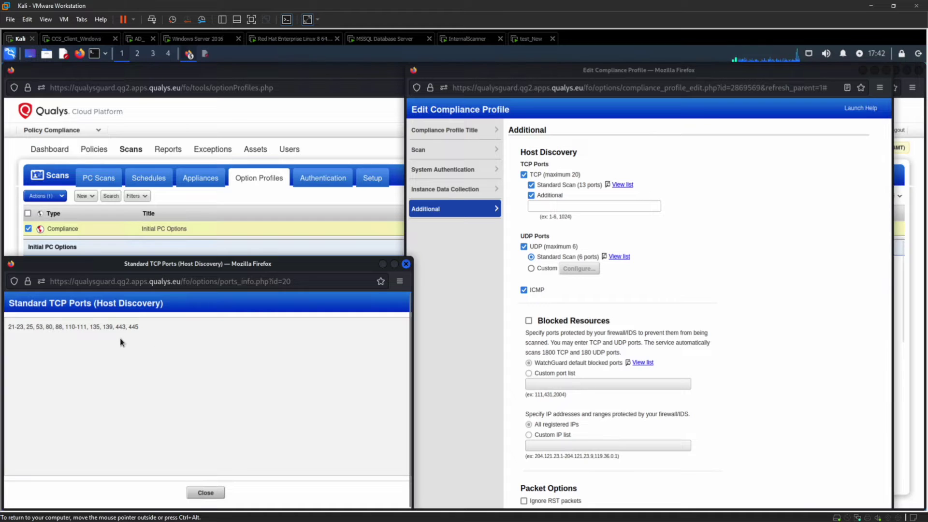
left_click_drag(146, 334, 2, 310)
left_click(206, 493)
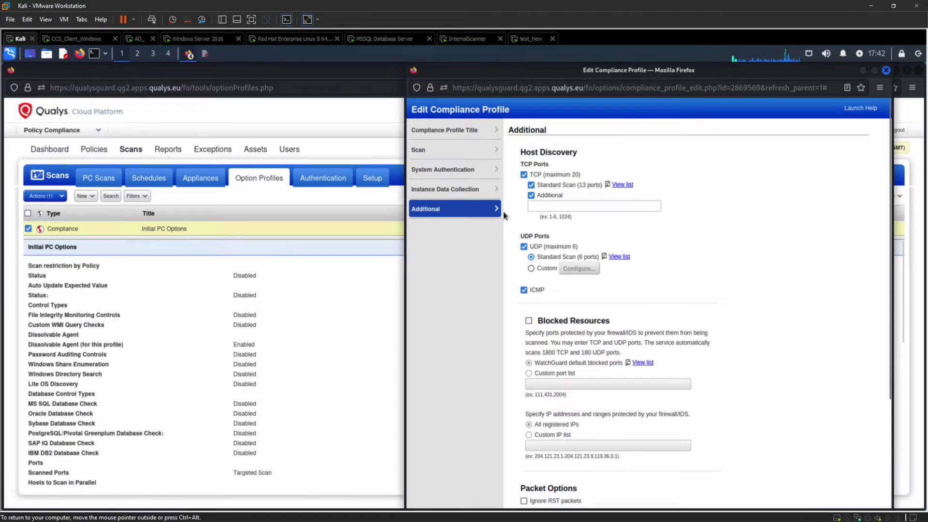
left_click(532, 196)
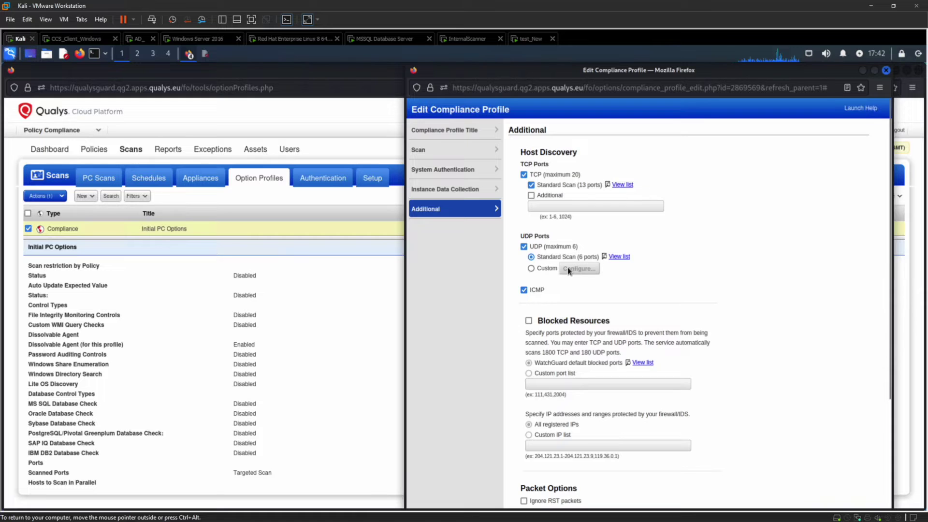
Step: Cancel the Initial PC Options profile editor without saving any changes
scroll(569, 270, "down", 3)
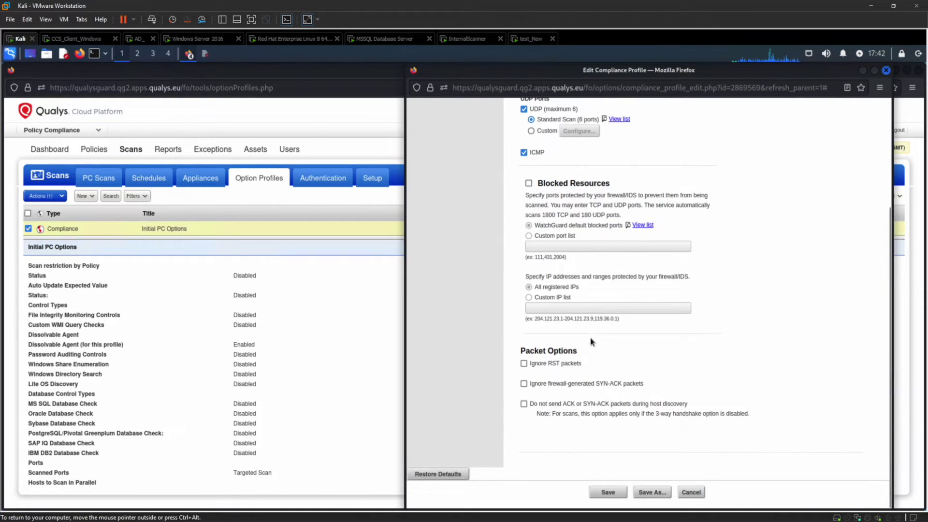
scroll(590, 342, "up", 2)
scroll(609, 391, "down", 1)
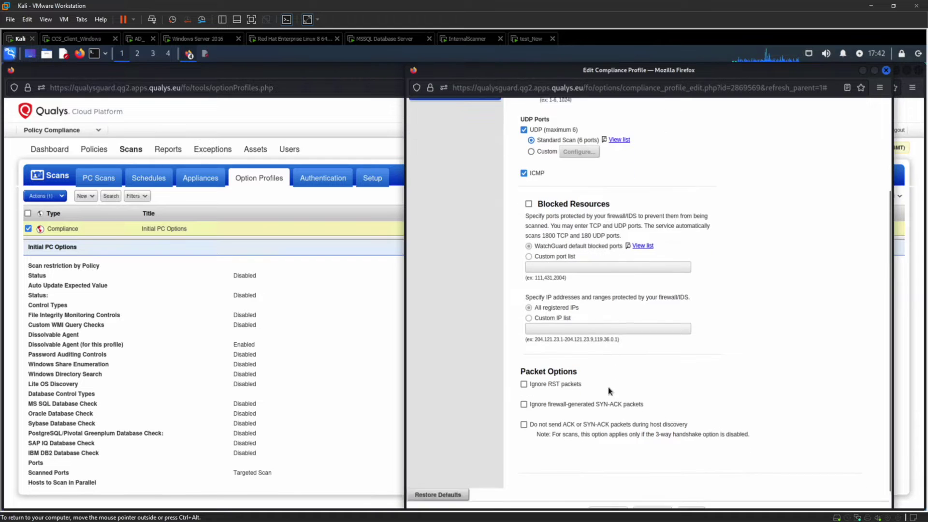
scroll(608, 390, "down", 1)
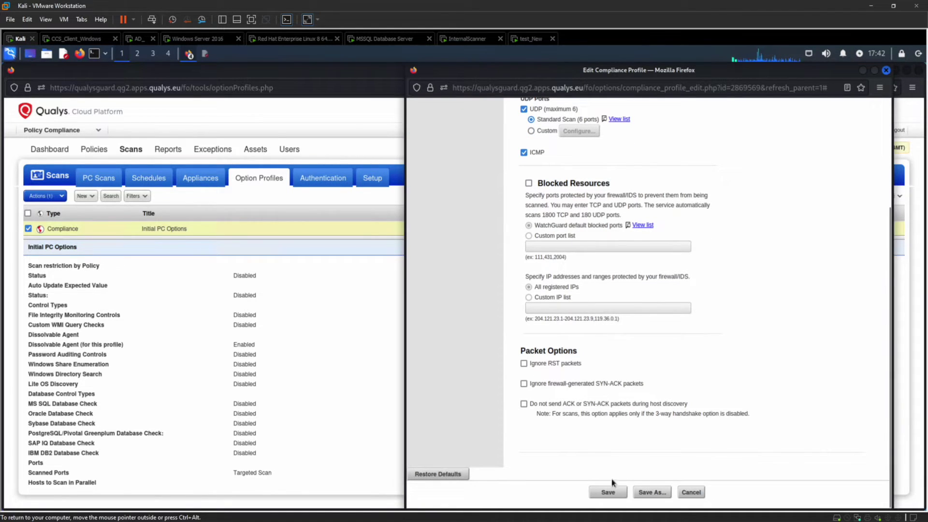
left_click(690, 493)
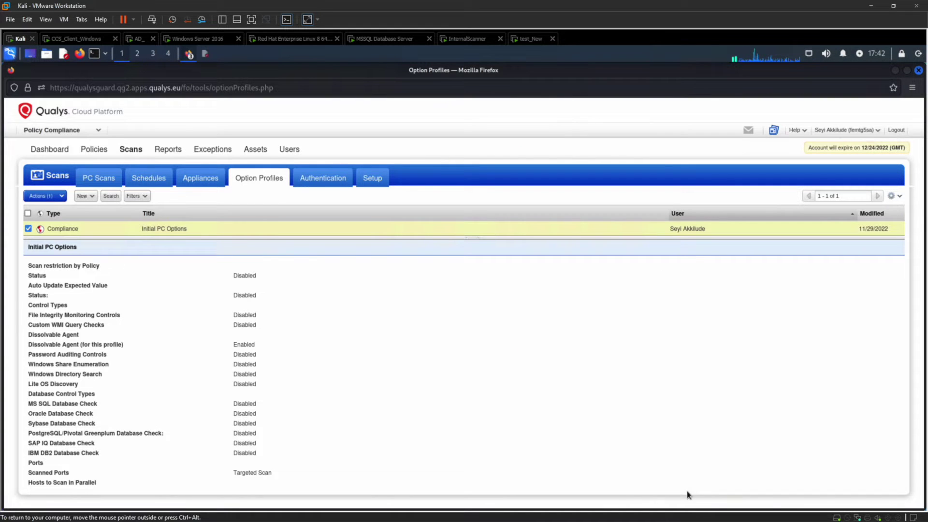
Step: Create and save a globally available compliance profile titled 'Database Compliane'
left_click(92, 198)
left_click(94, 212)
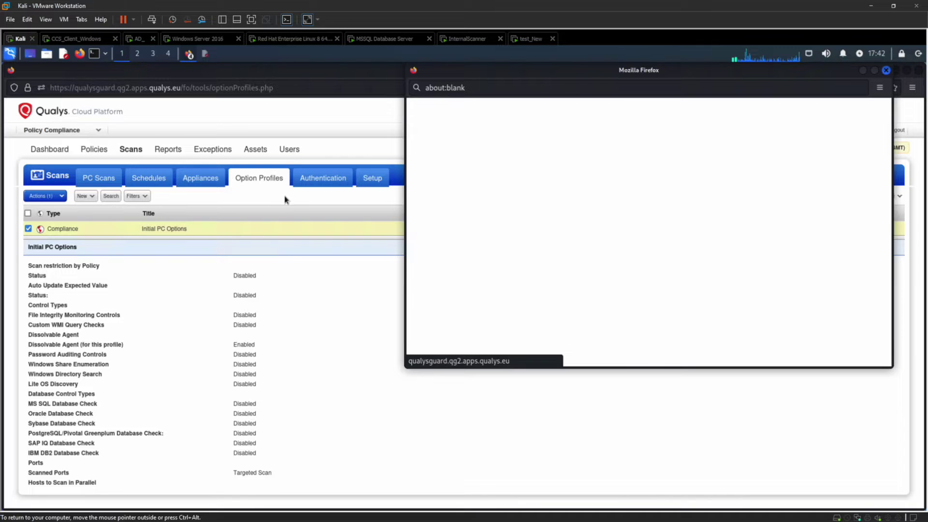
left_click(600, 149)
type("Datav")
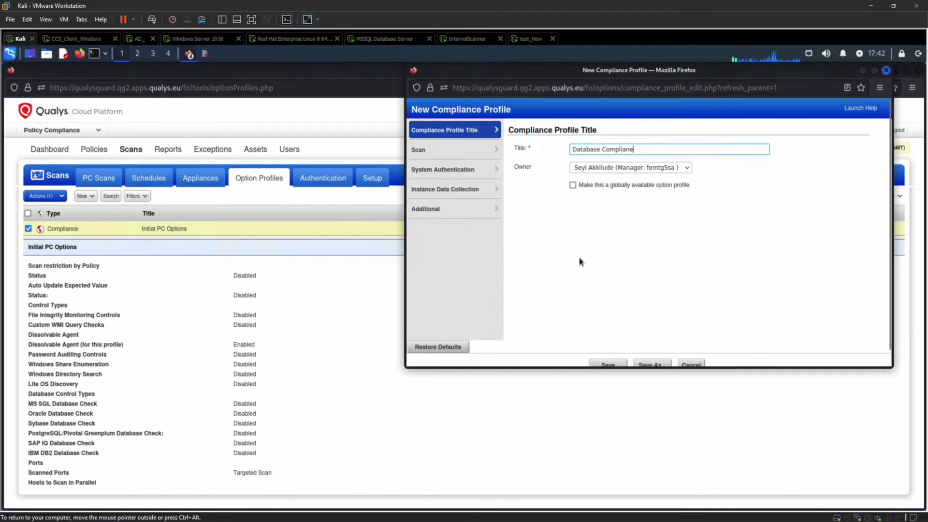
left_click(572, 186)
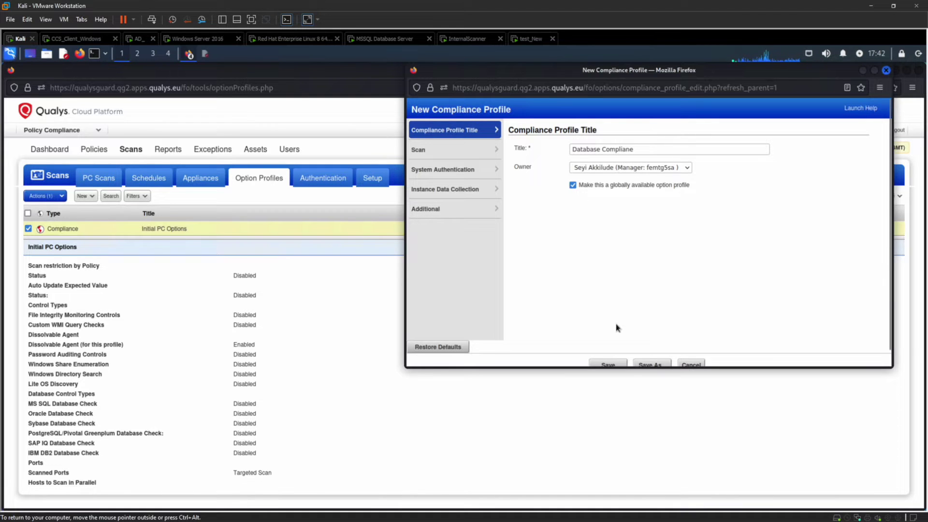
left_click(604, 365)
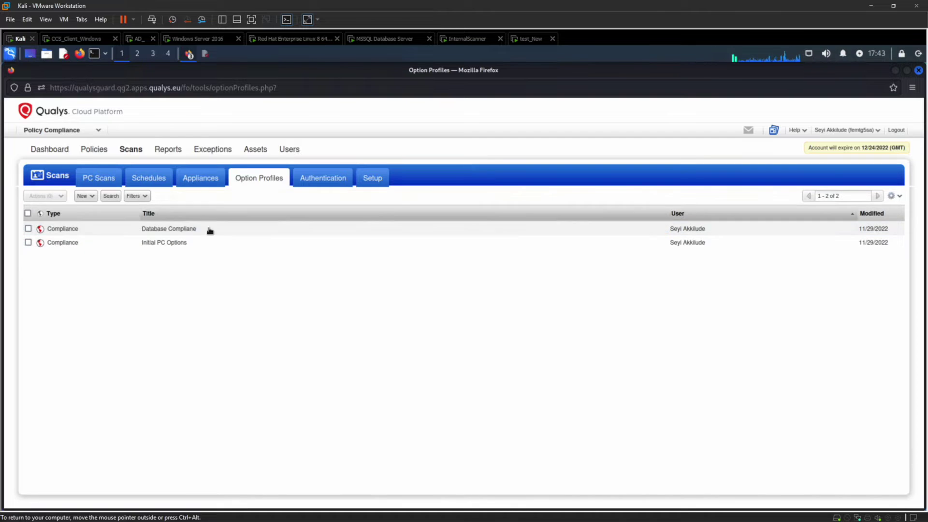
Step: On the Authentication Records page, activate the Windows record Windows_Cred through the Actions menu
left_click(324, 179)
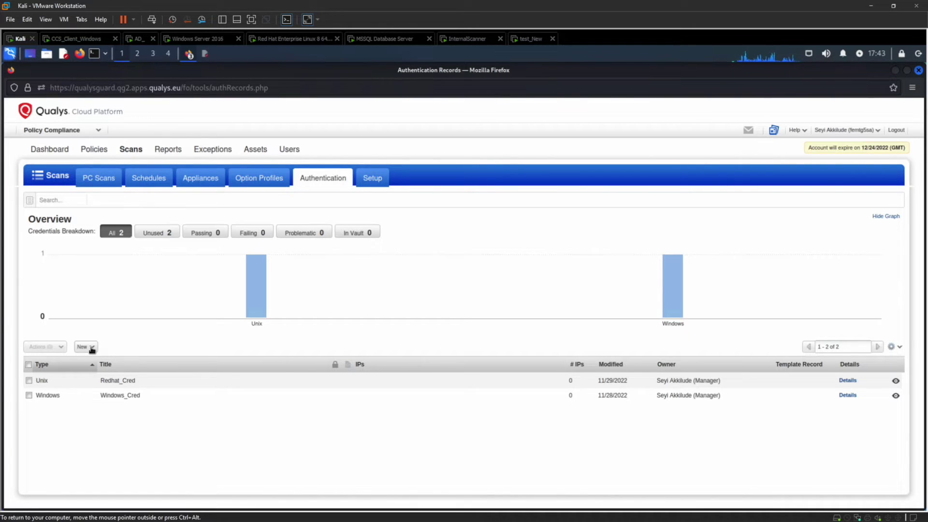
left_click(93, 348)
mouse_move(94, 359)
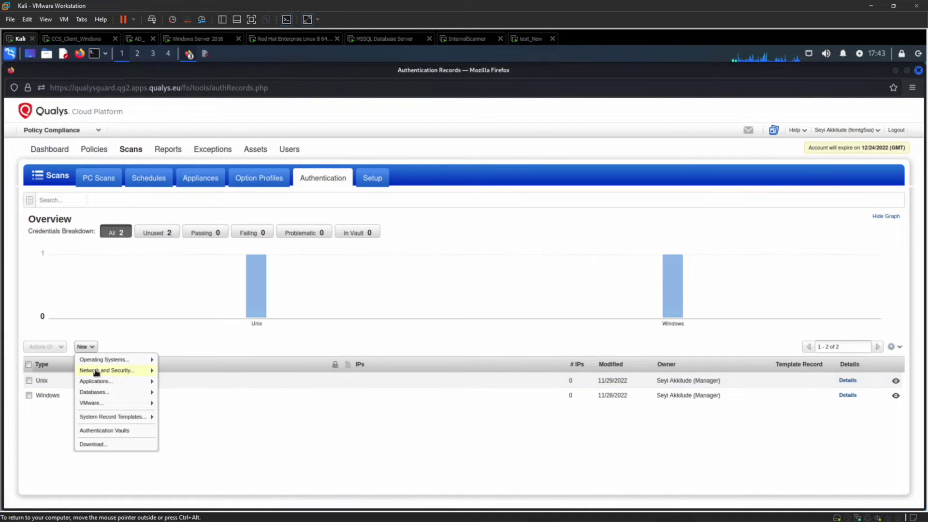
mouse_move(113, 372)
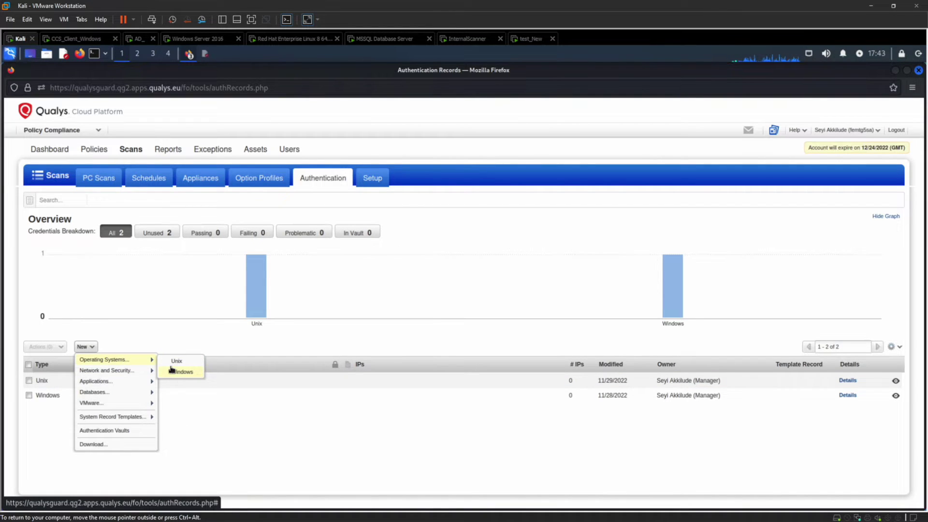
left_click(29, 395)
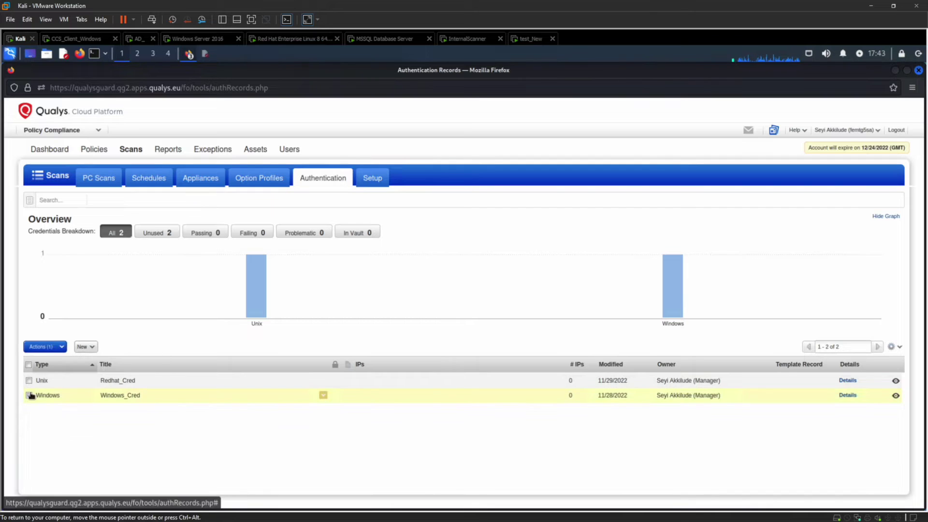
left_click(61, 347)
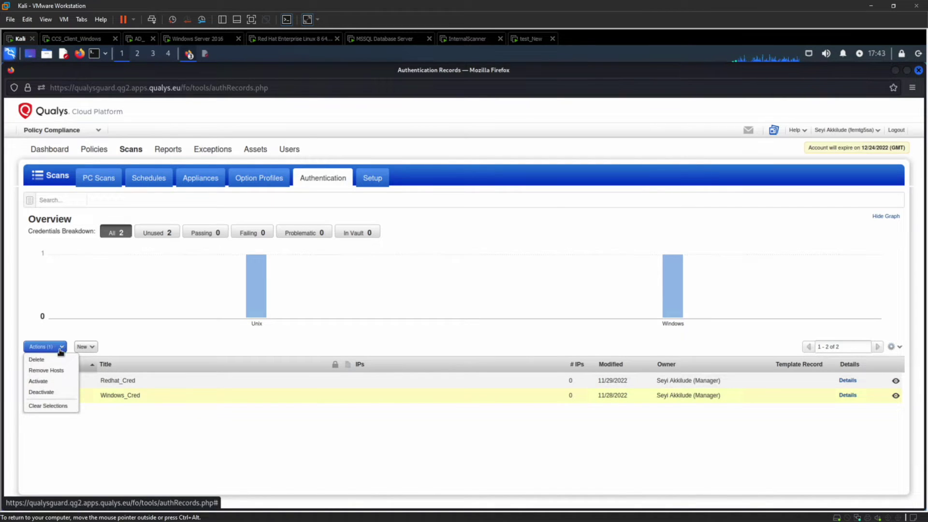
left_click(38, 381)
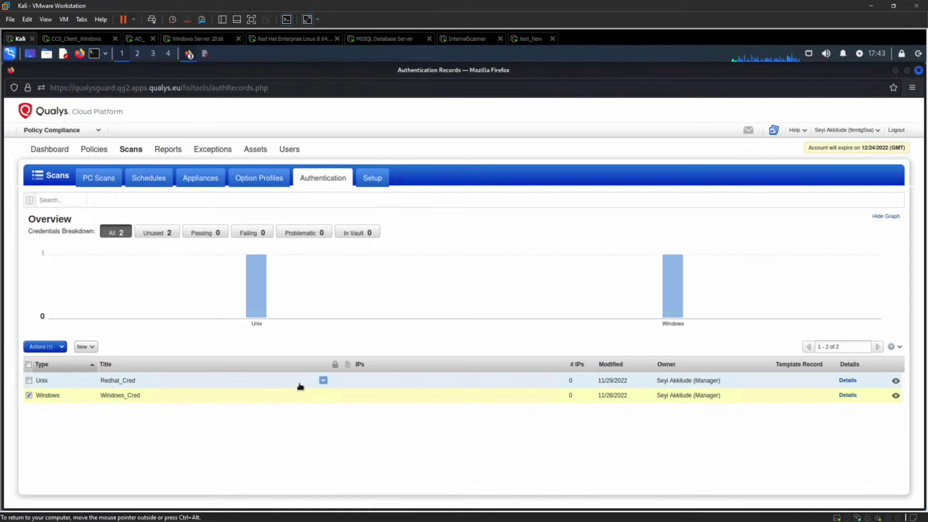
Step: Edit Windows_Cred's login credentials, trying Active Directory domain login before returning to Local
left_click(323, 396)
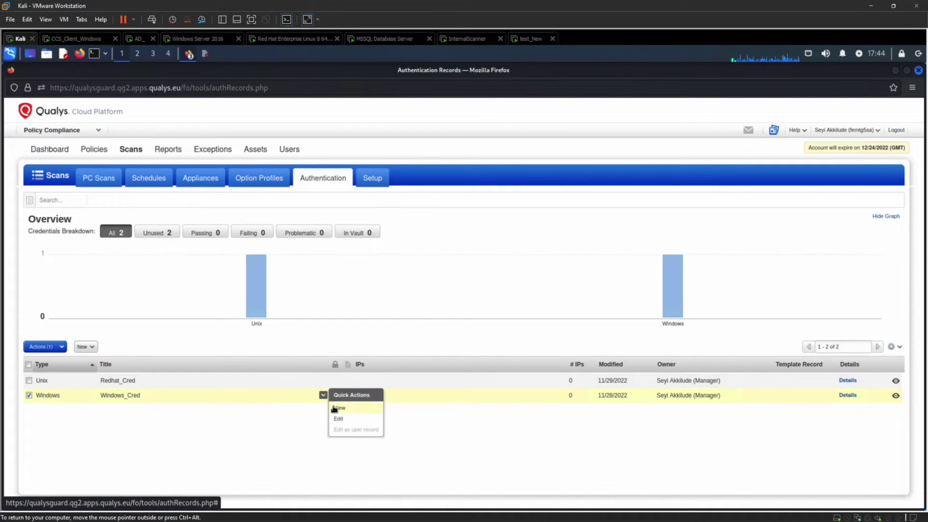
left_click(336, 419)
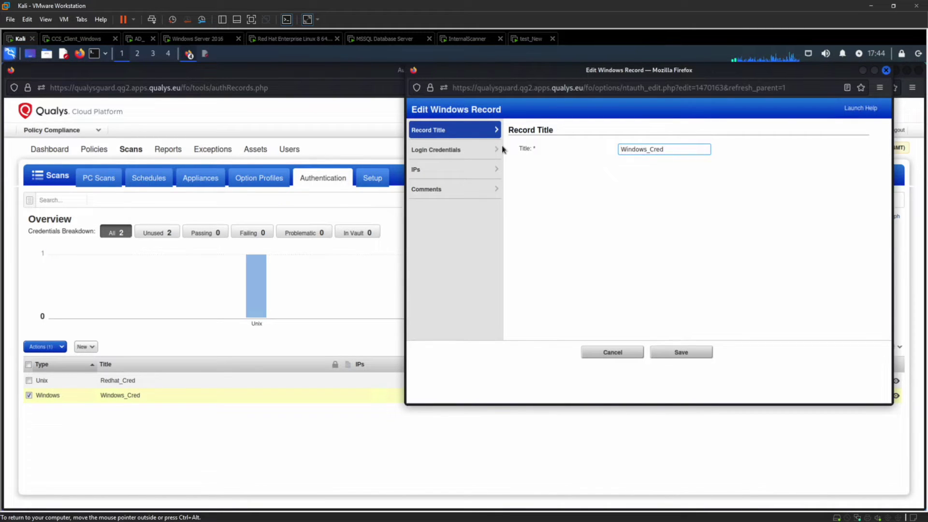
left_click(470, 149)
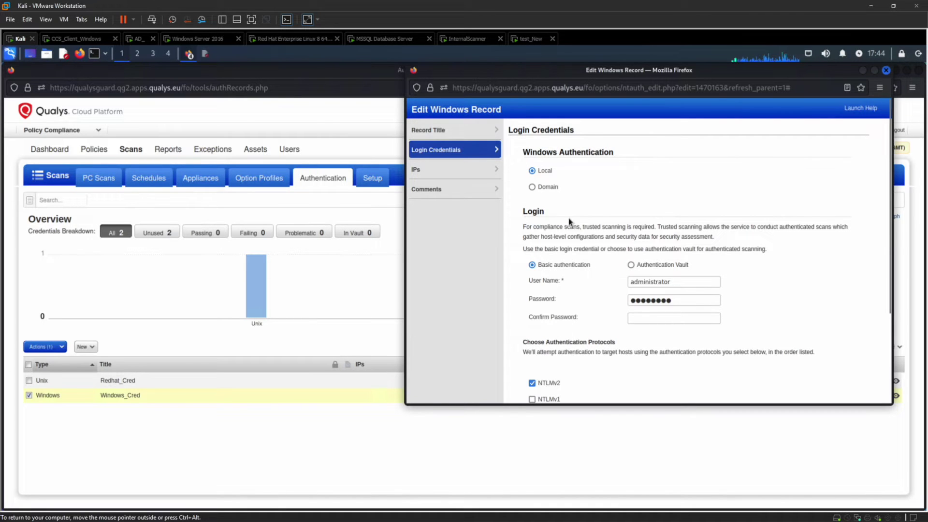
left_click(533, 188)
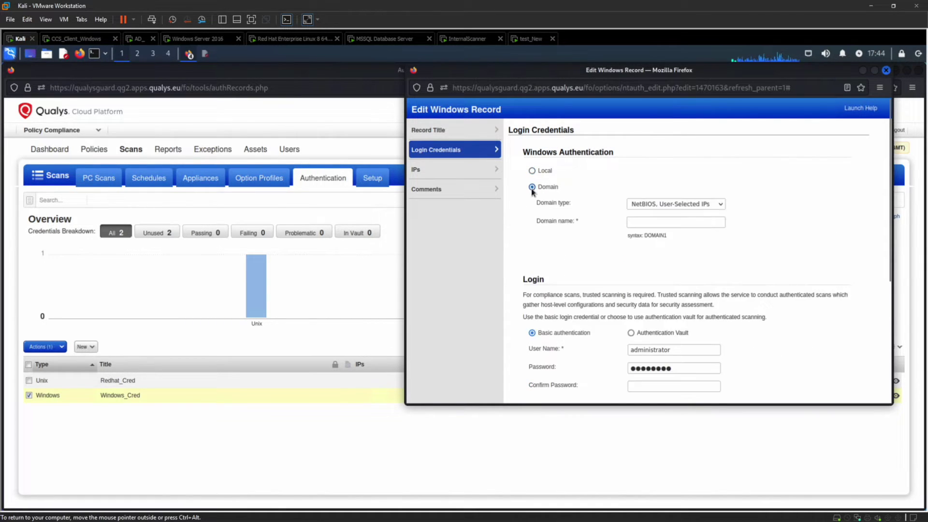
left_click(698, 204)
left_click(665, 245)
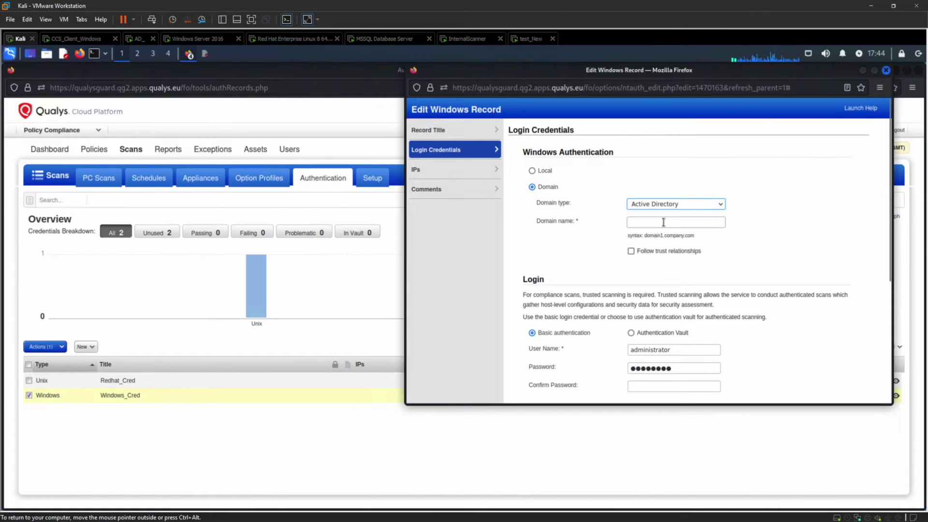
left_click(663, 222)
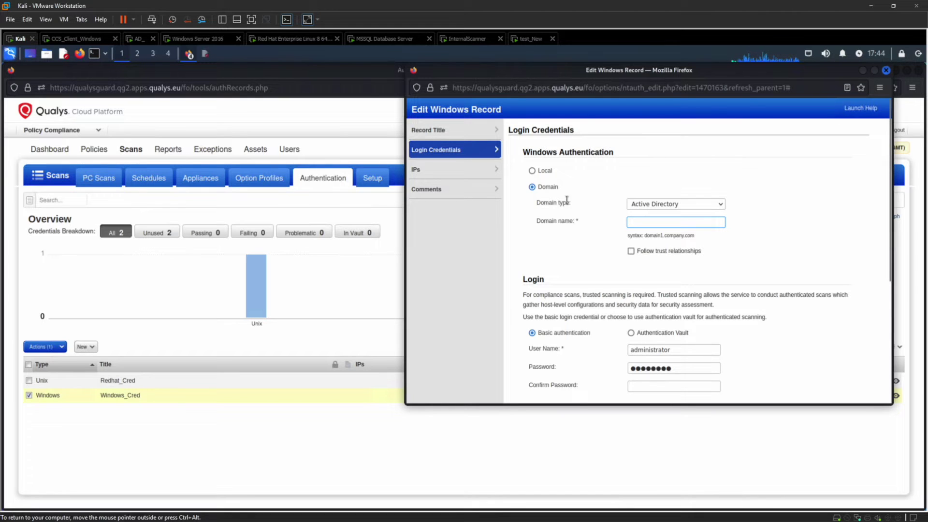
left_click(531, 170)
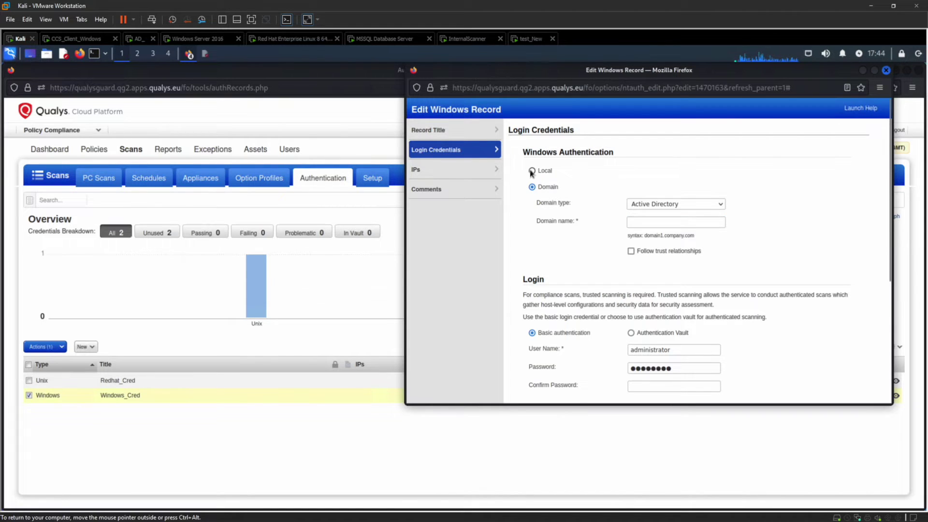
left_click(532, 171)
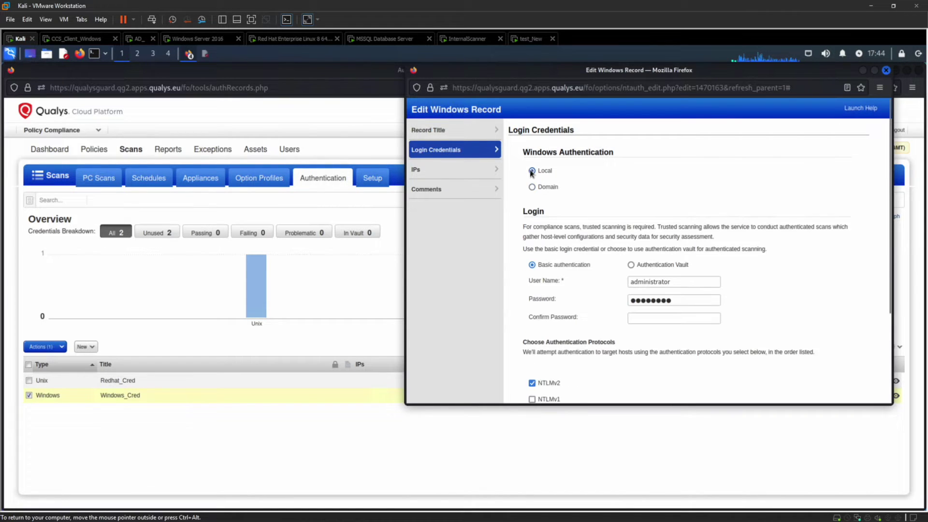
Step: Re-enter the administrator password and its matching confirmation for local login
left_click(645, 317)
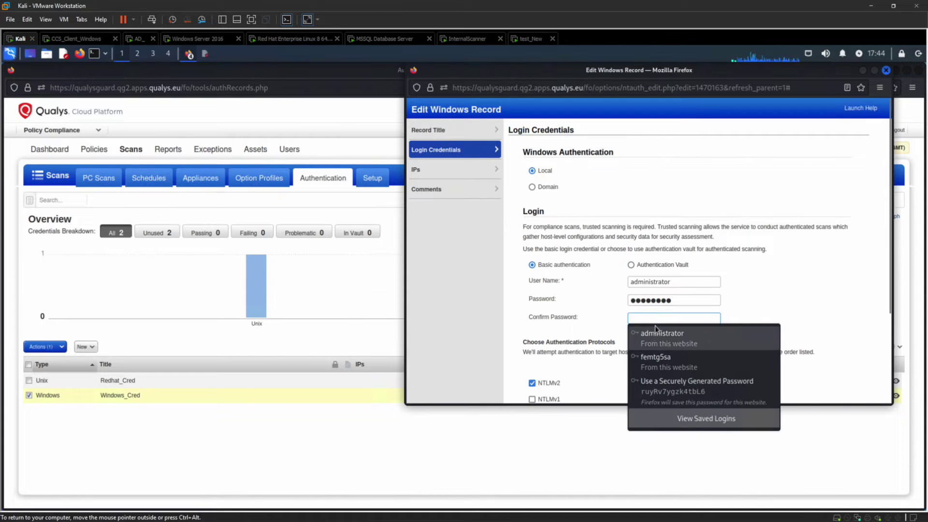
left_click(656, 341)
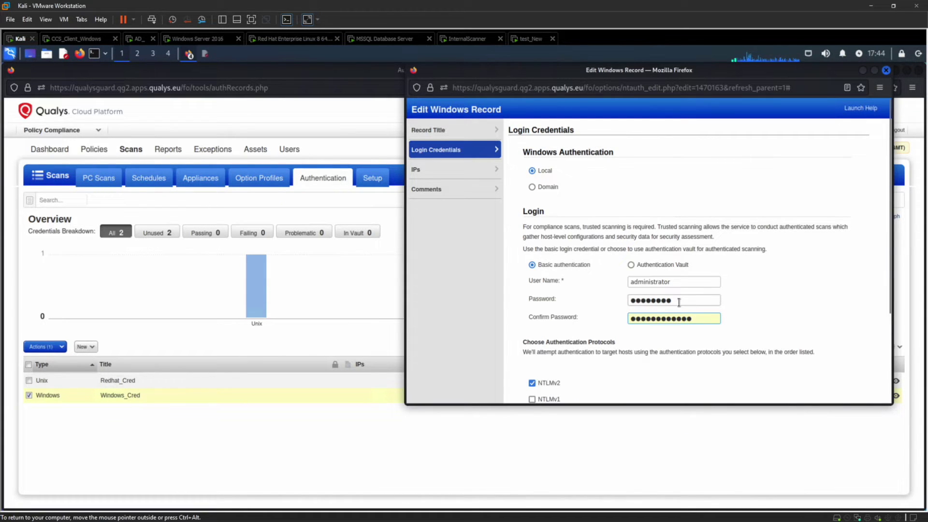
left_click_drag(679, 302, 582, 295)
key("BackSpace")
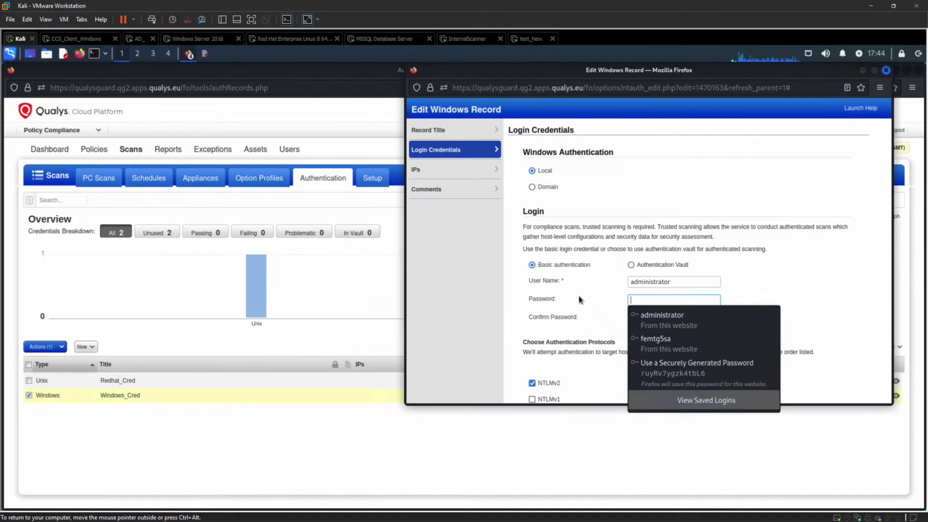
type("••••••••••")
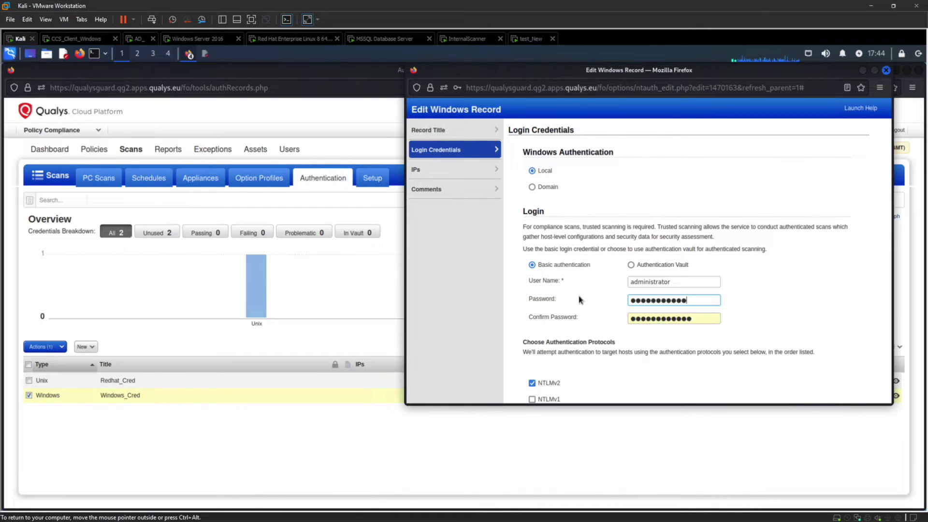
left_click(696, 319)
key("ctrl+a")
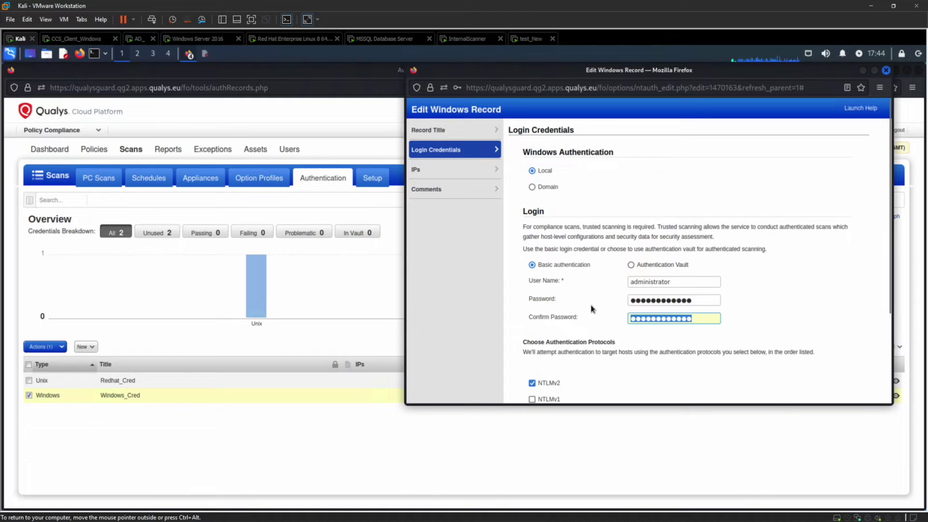
key("BackSpace")
left_click(649, 338)
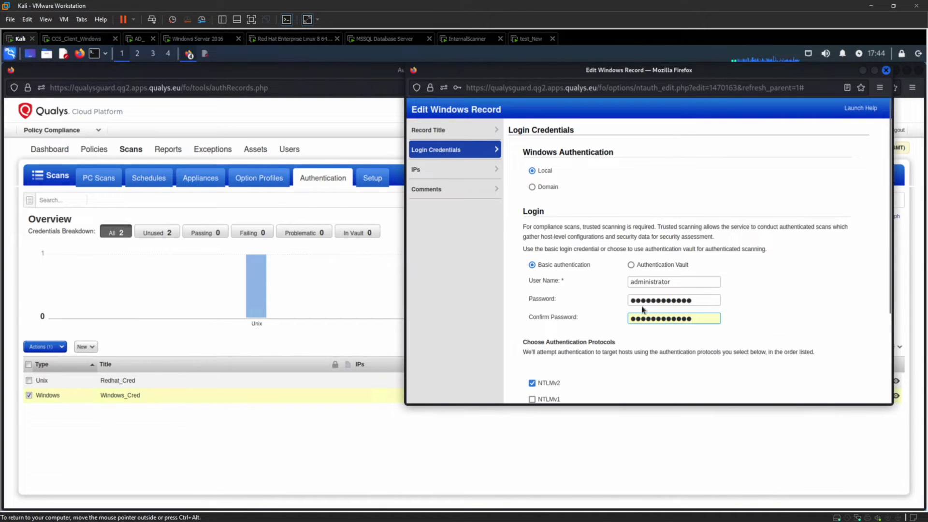
scroll(641, 301, "down", 2)
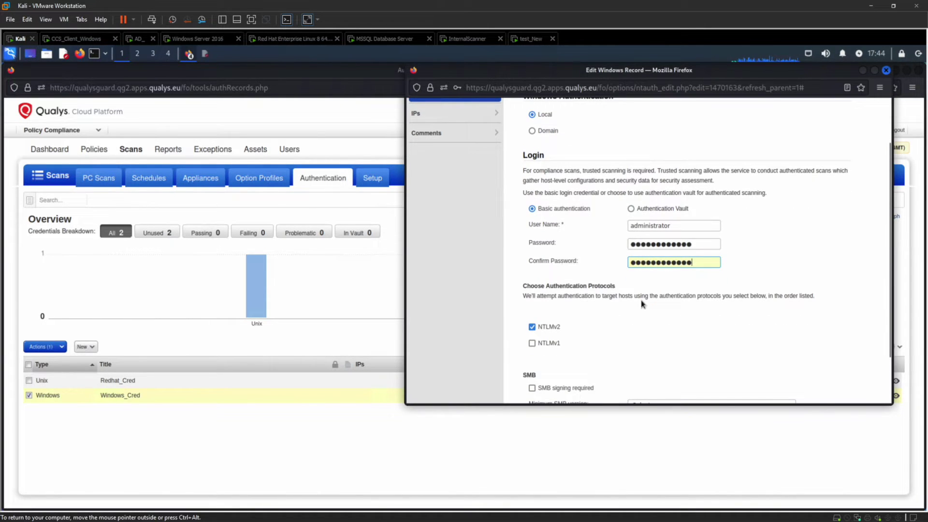
Step: Add the Windows Servers Compliance Group and Windows 10 Client Machine IPs to Windows_Cred
left_click(435, 109)
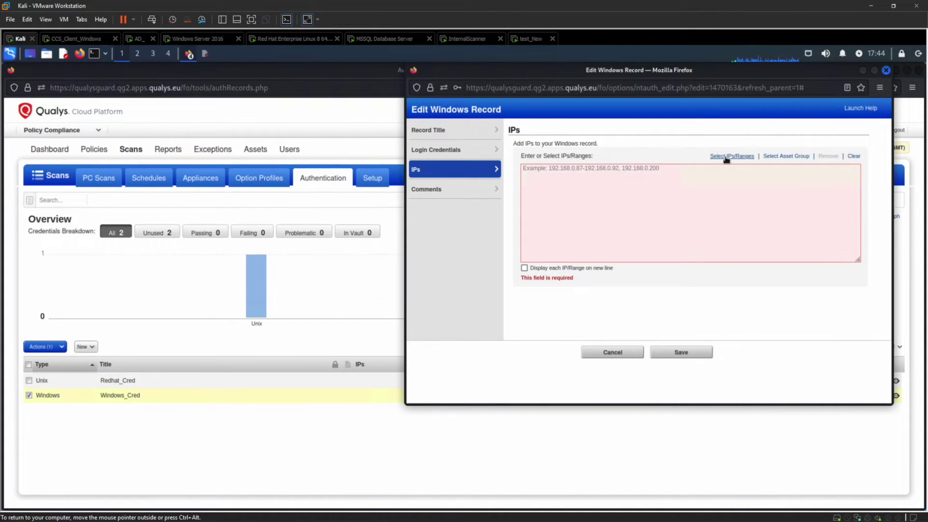
left_click(782, 159)
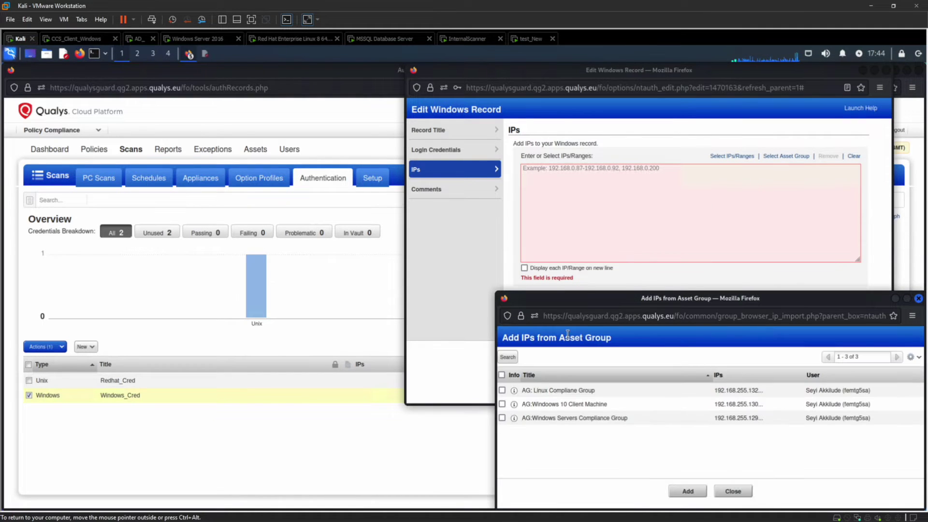
left_click(507, 419)
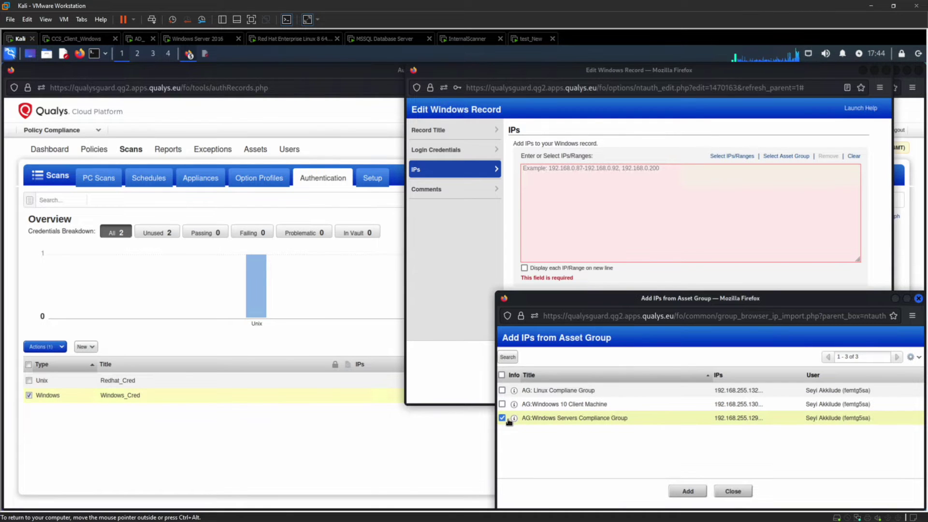
left_click(502, 404)
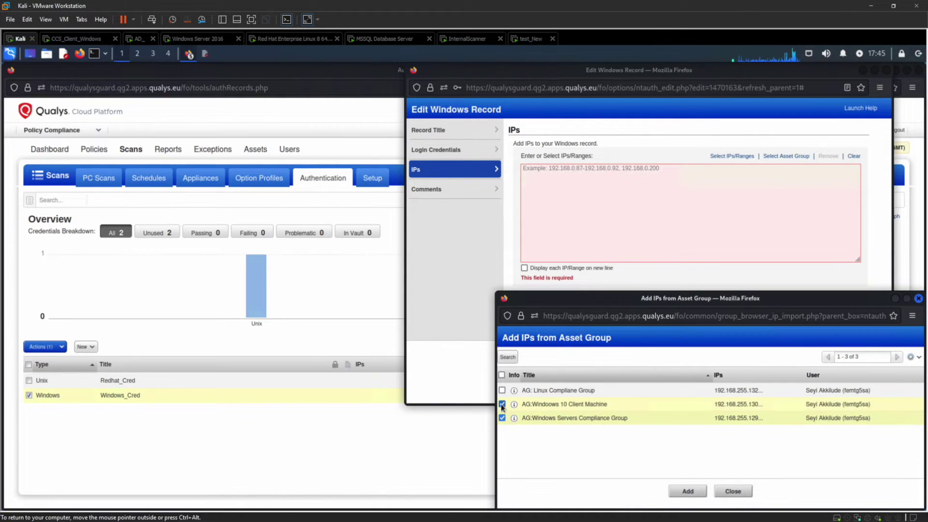
left_click(686, 491)
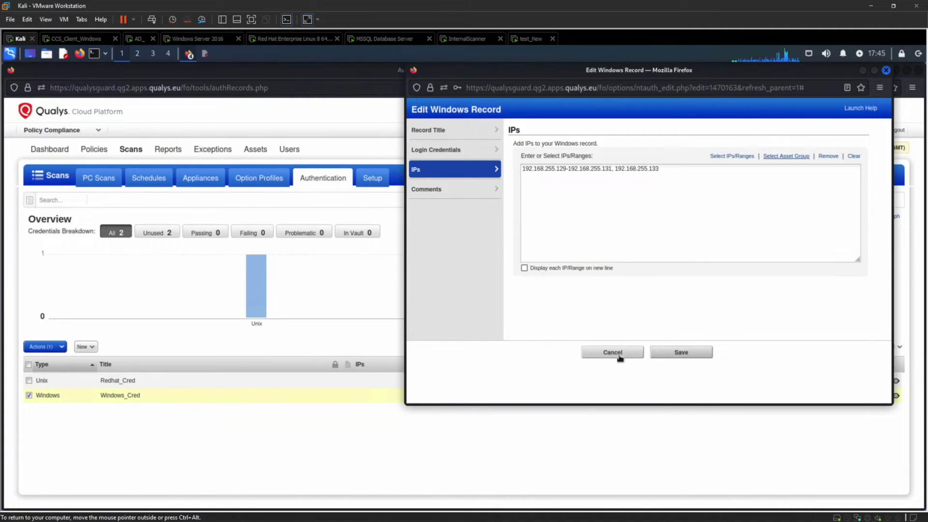
left_click(456, 198)
left_click(531, 163)
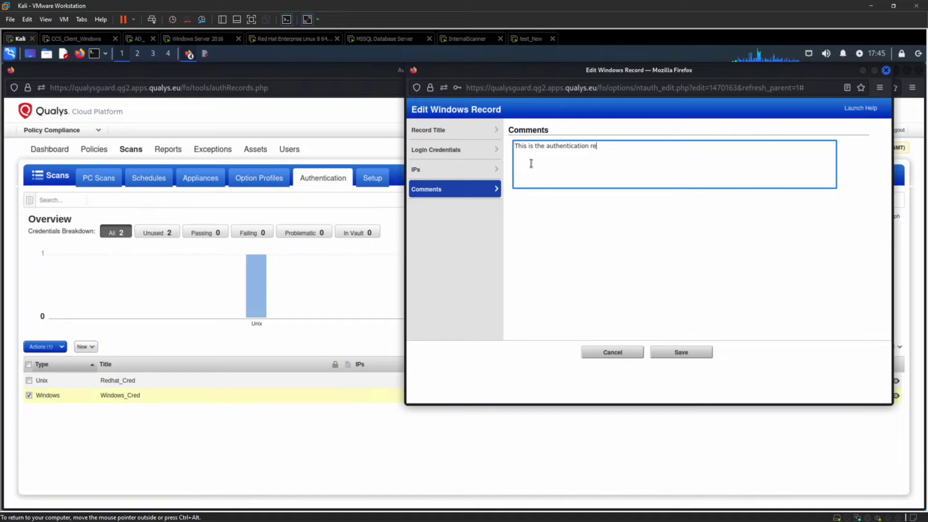
Step: Write the comment 'This is the authentication record for my windows machines', fixing a typo
type("red")
key("BackSpace")
key("BackSpace")
key("BackSpace")
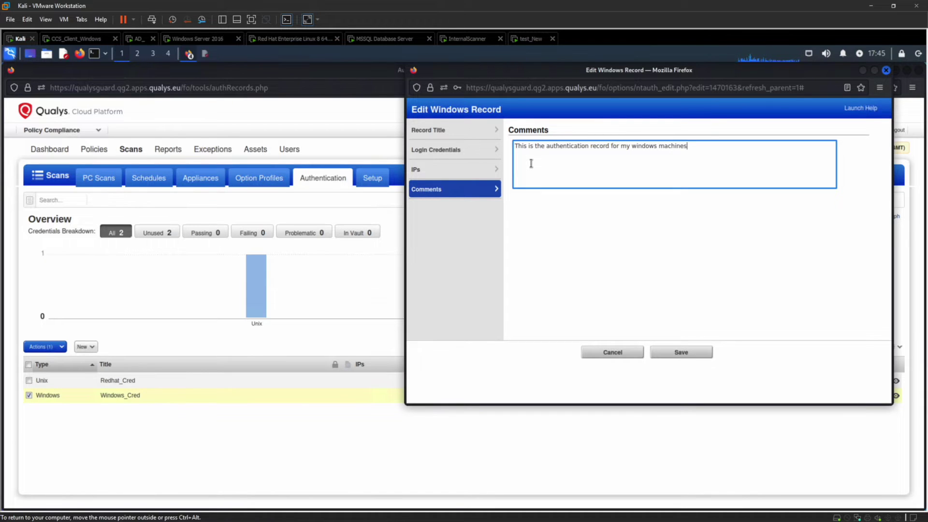
Step: Save Windows_Cred with its four IPs and open Redhat_Cred for editing via Quick Actions
left_click(677, 352)
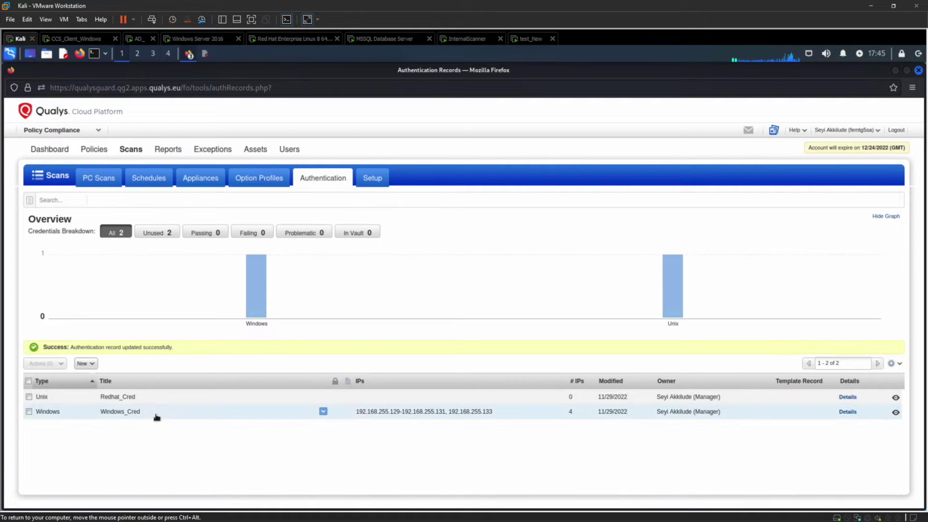
left_click(29, 396)
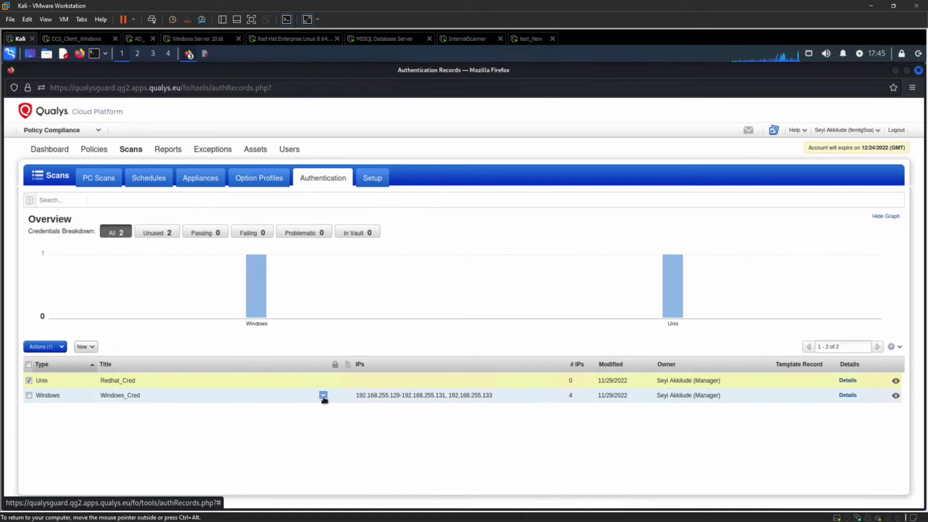
left_click(322, 380)
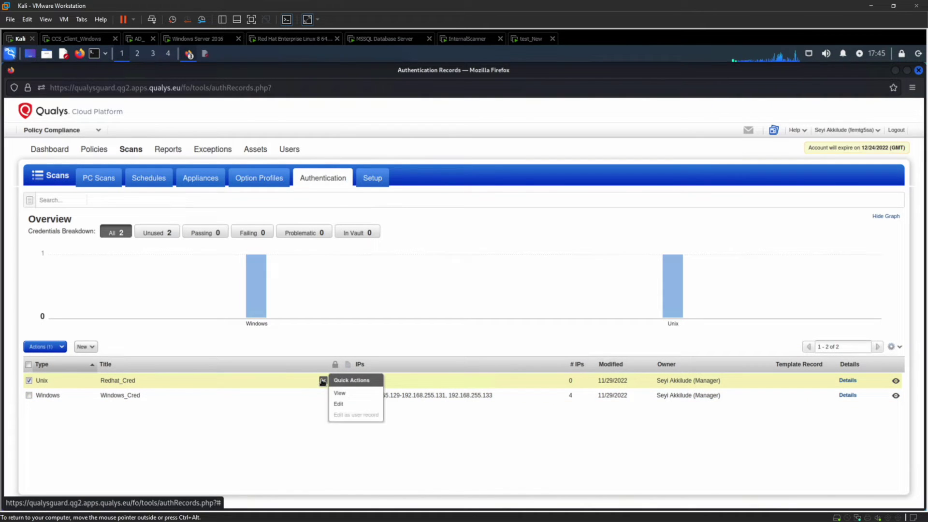
left_click(339, 404)
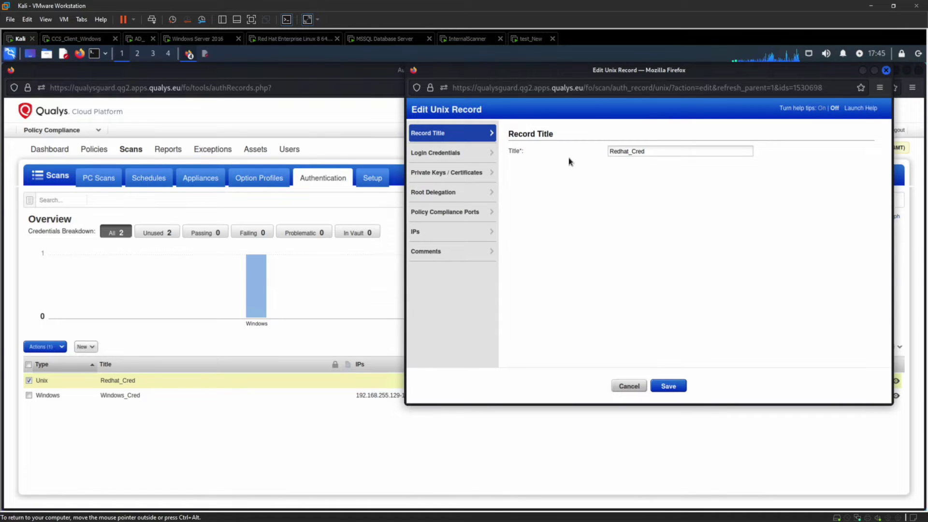
Step: Fill in Redhat_Cred's password confirmation and review its private key and root delegation sections
left_click(447, 155)
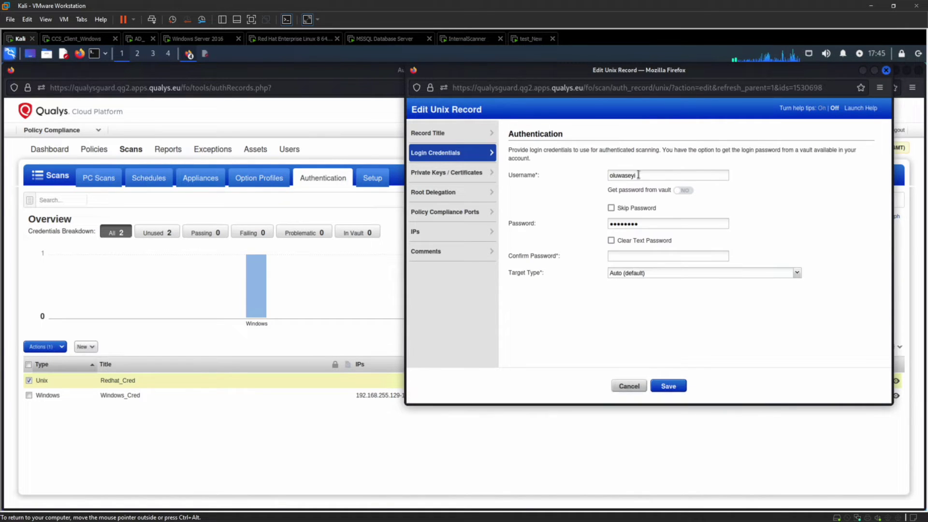
left_click(631, 255)
type("p")
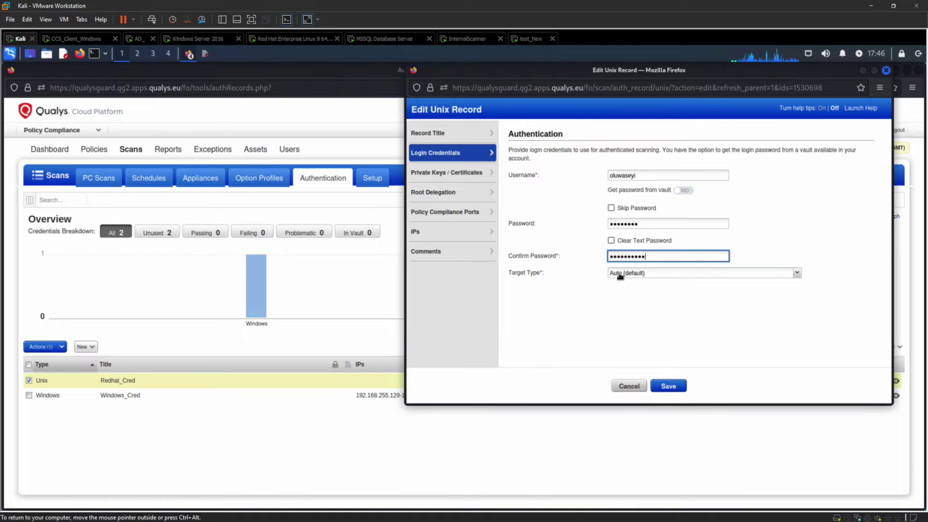
left_click(452, 175)
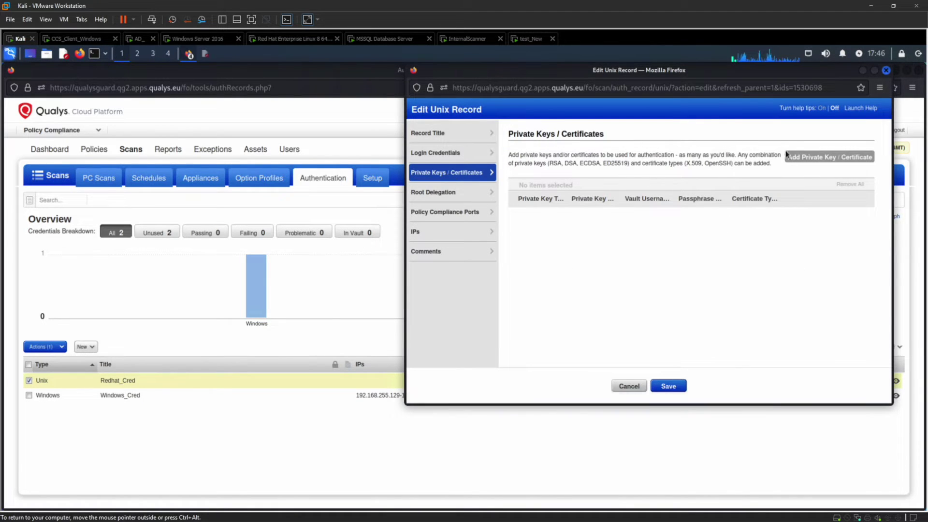
left_click(452, 195)
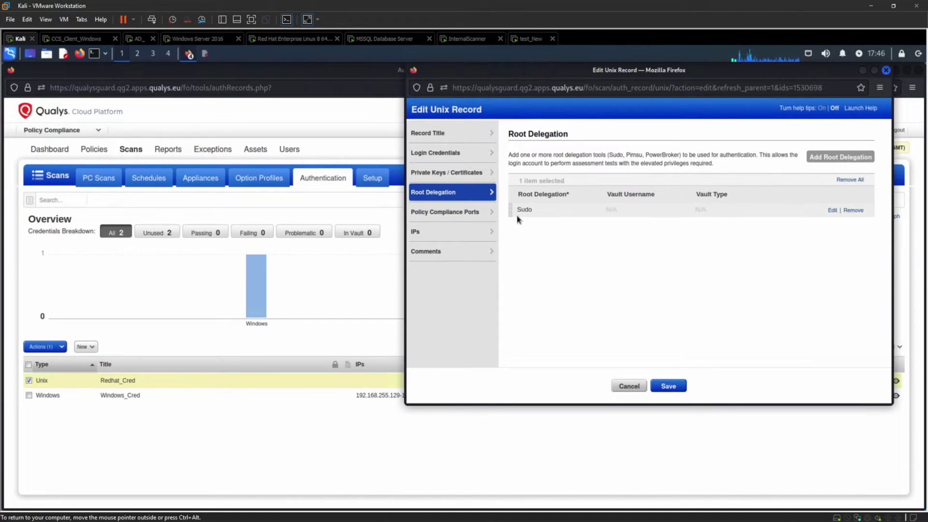
Step: Add the Linux Compliance Group's IP 192.168.255.132 to Redhat_Cred
left_click(438, 236)
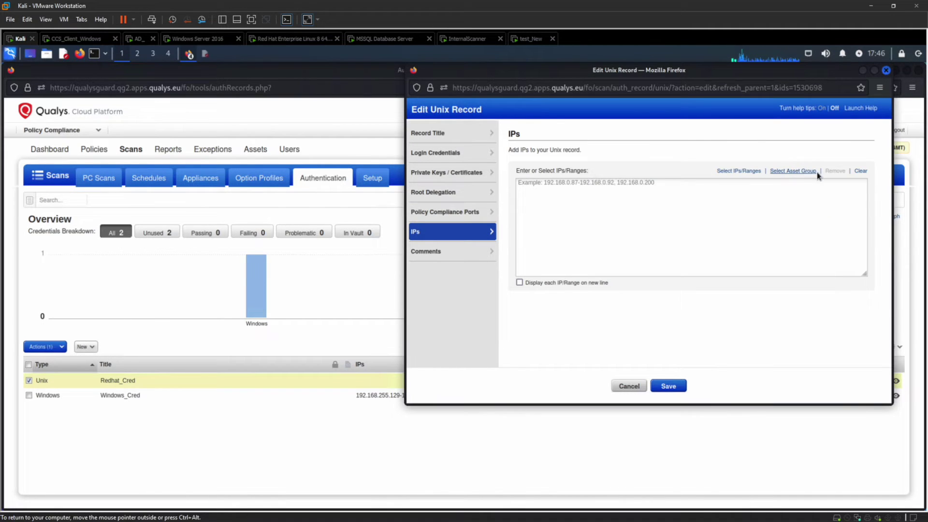
left_click(786, 172)
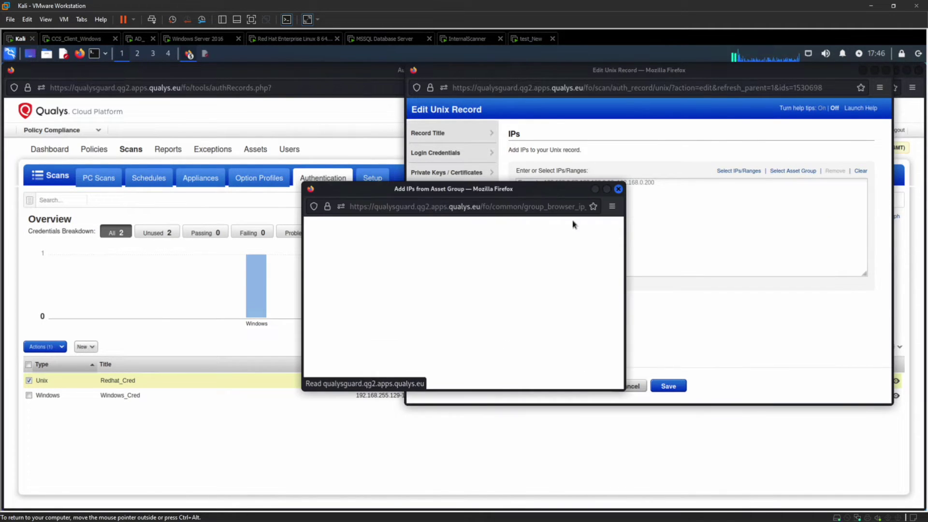
left_click(340, 283)
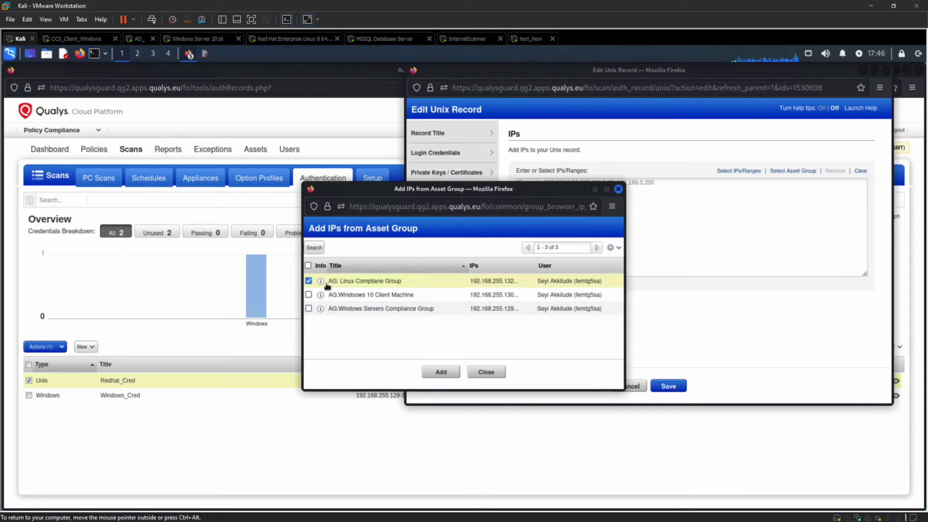
left_click(437, 372)
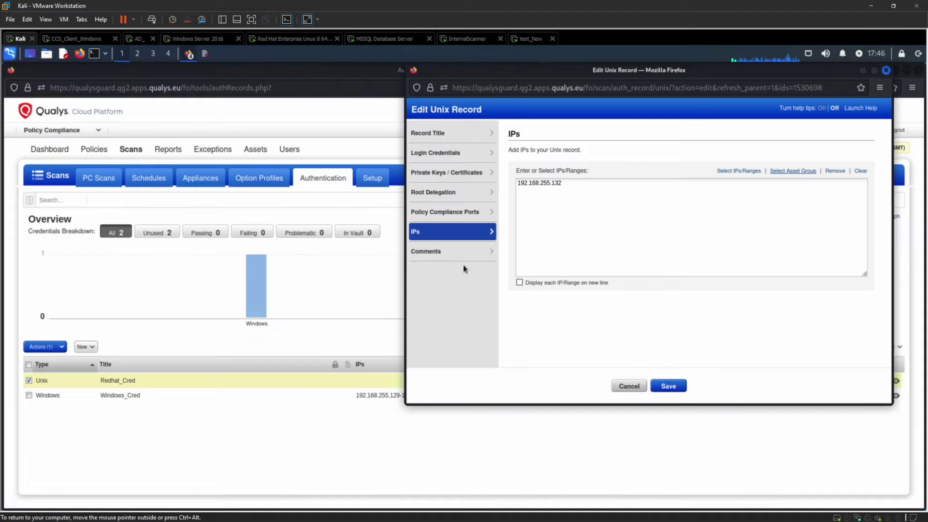
left_click(449, 251)
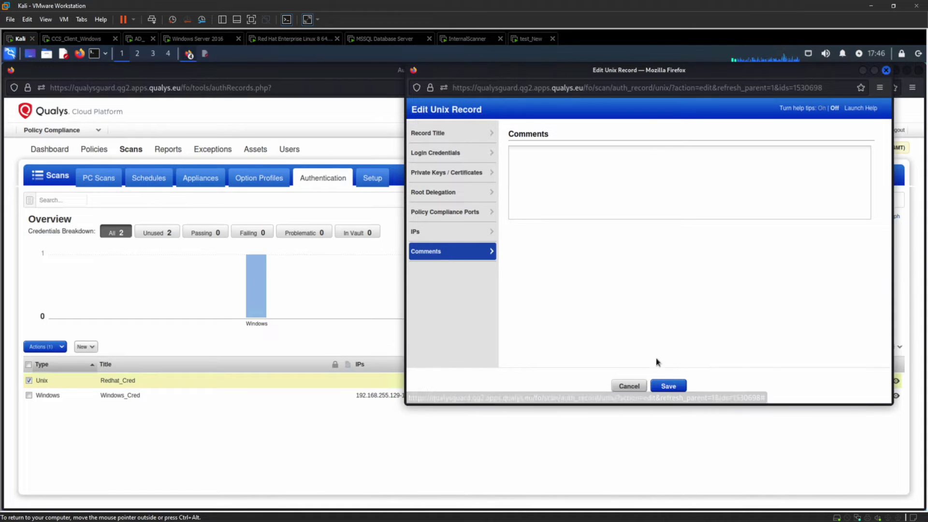
Step: Try saving the edited Unix record and dismiss the password mismatch error
left_click(662, 386)
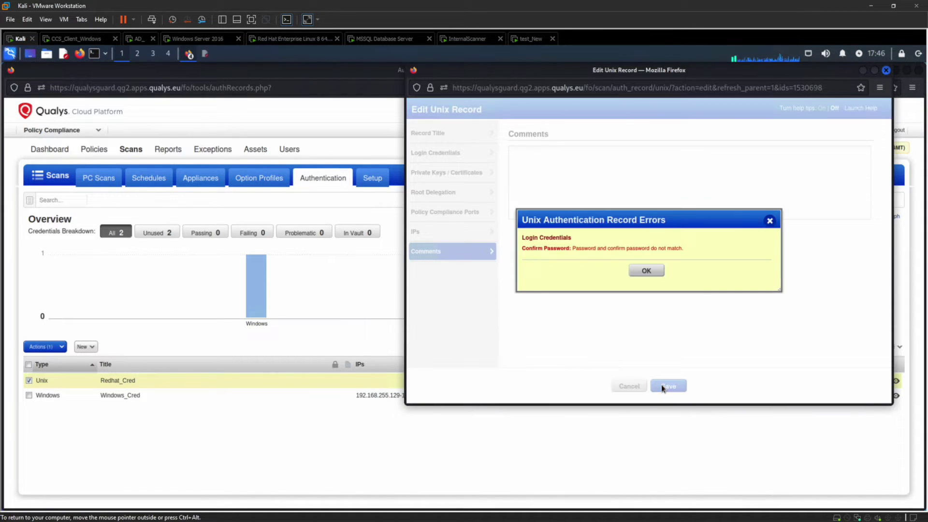
left_click(646, 269)
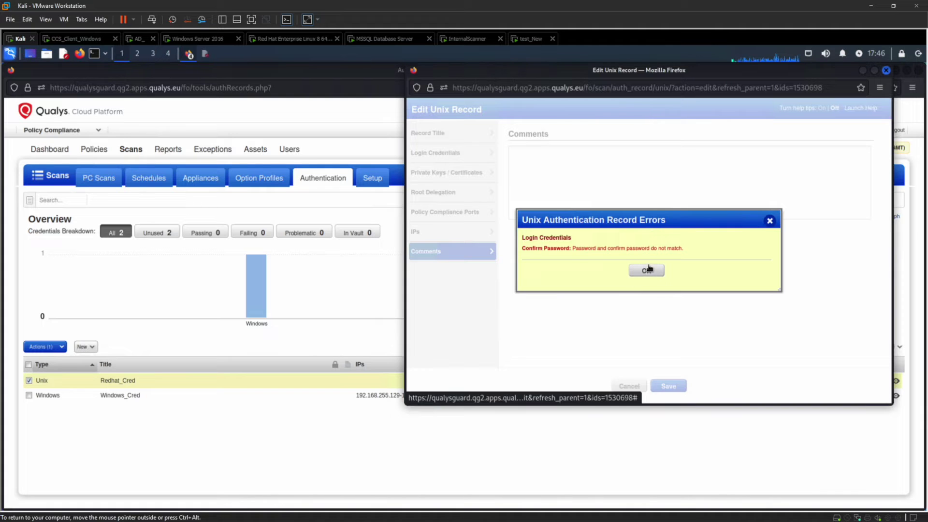
left_click(459, 153)
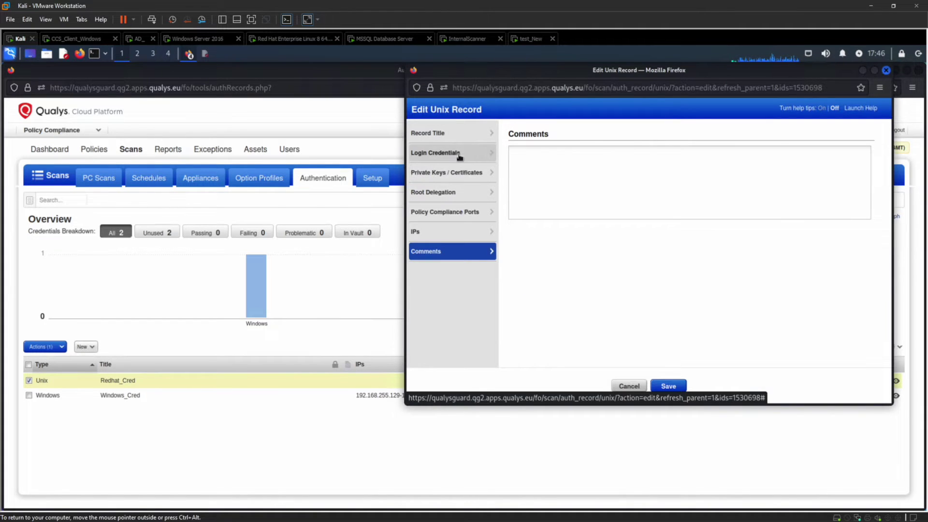
Step: Retype the Unix record's password and matching confirmation, then save it again
left_click(651, 252)
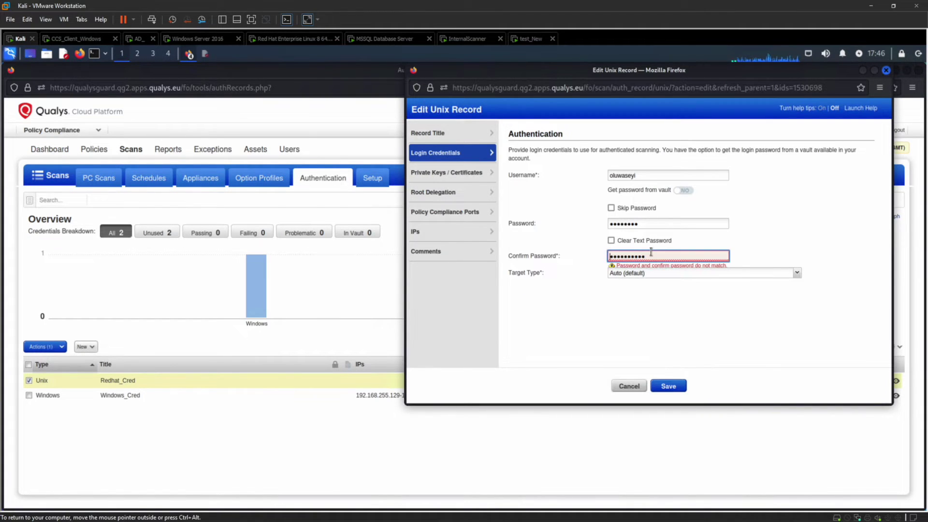
double_click(647, 222)
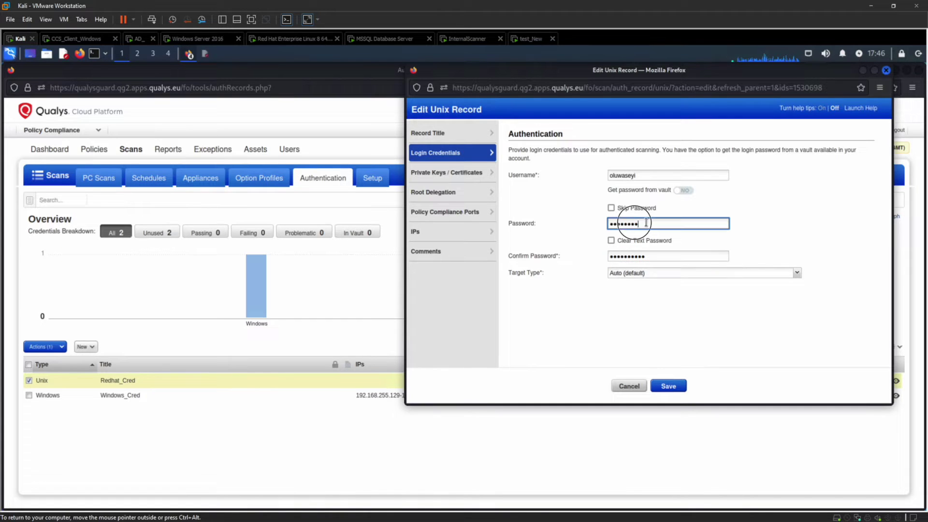
type("••")
left_click_drag(655, 254, 578, 246)
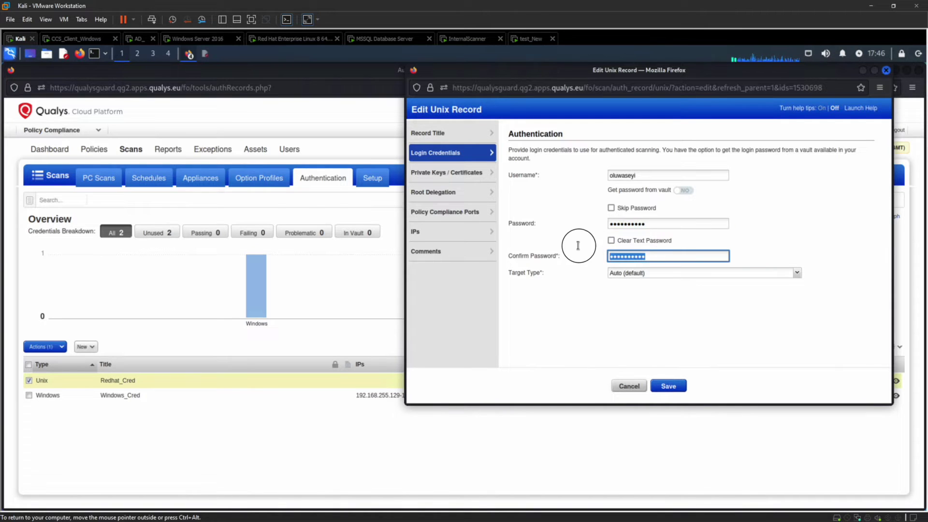
type("••")
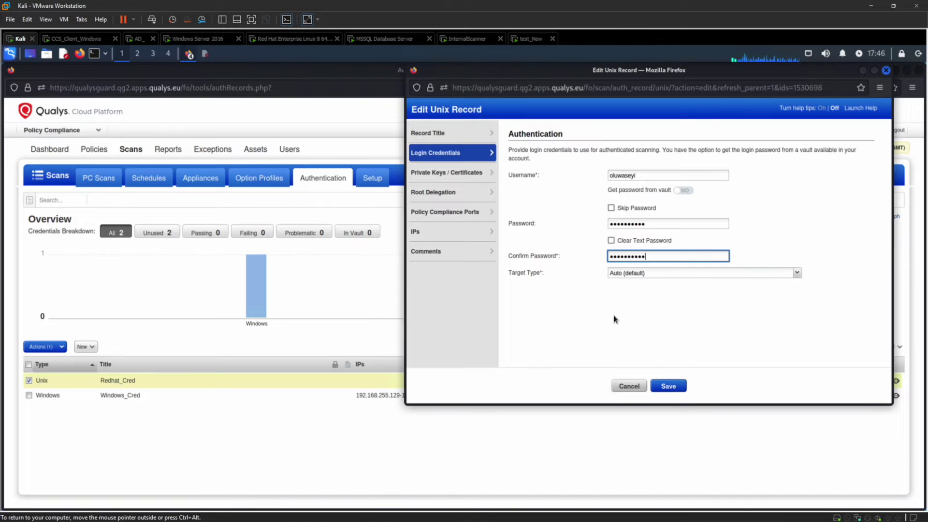
left_click(666, 385)
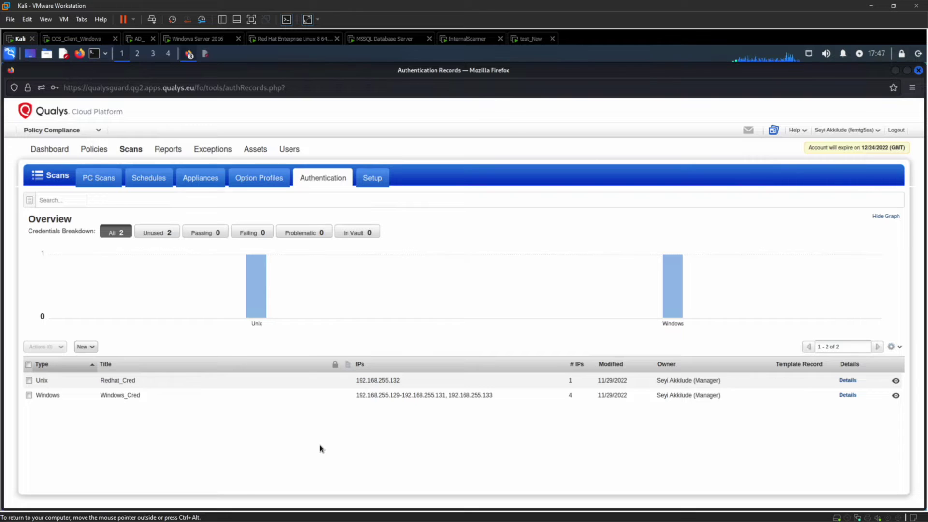
Step: Show the scan schedules list with Test_Scans on InternalScanner
left_click(149, 186)
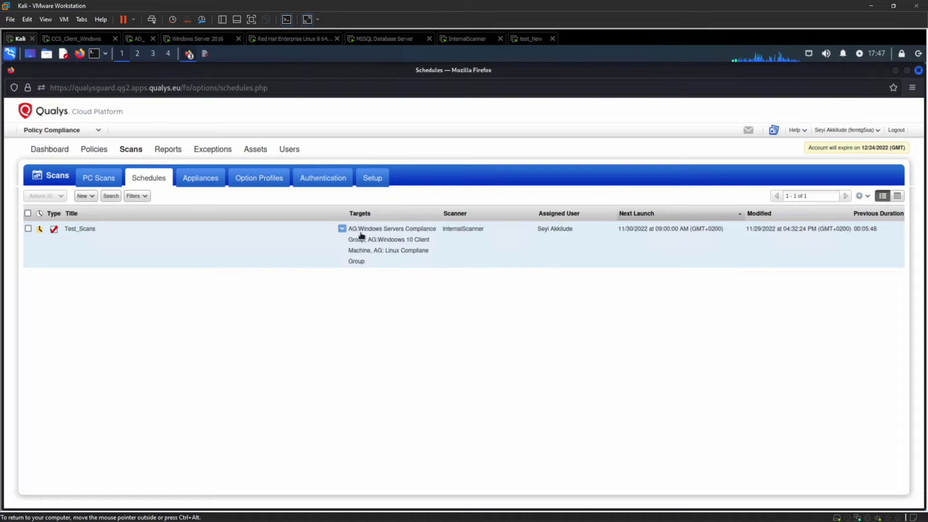
Step: Start a new scheduled scan titled New_Scan that runs on InternalScanner
left_click(88, 200)
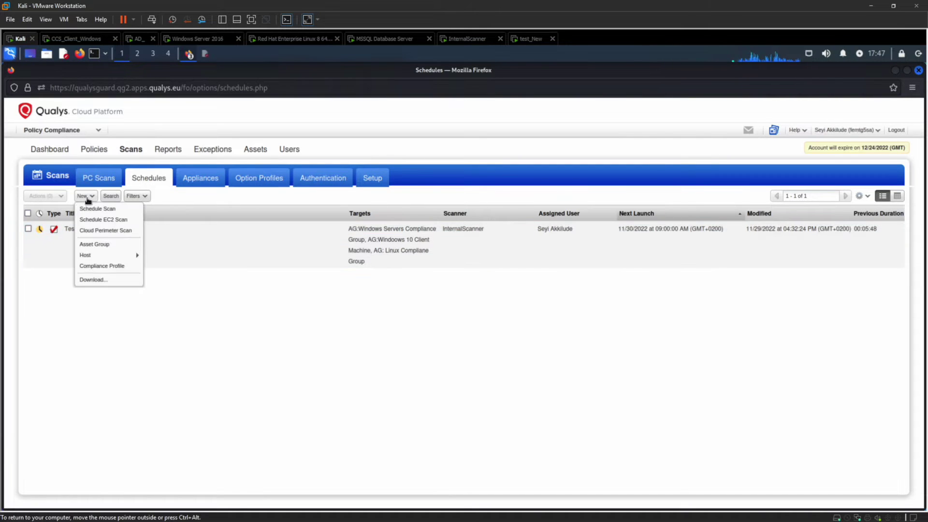
left_click(98, 212)
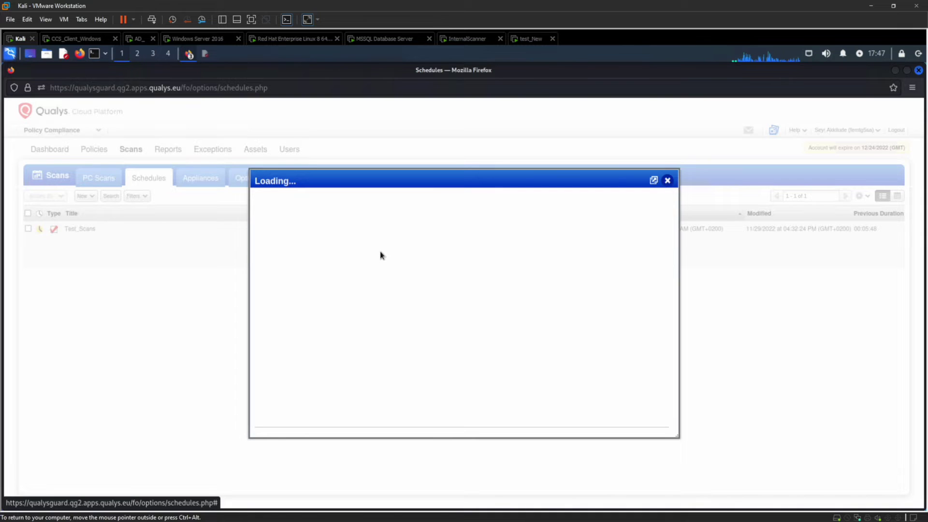
left_click(450, 235)
type("New_Scan")
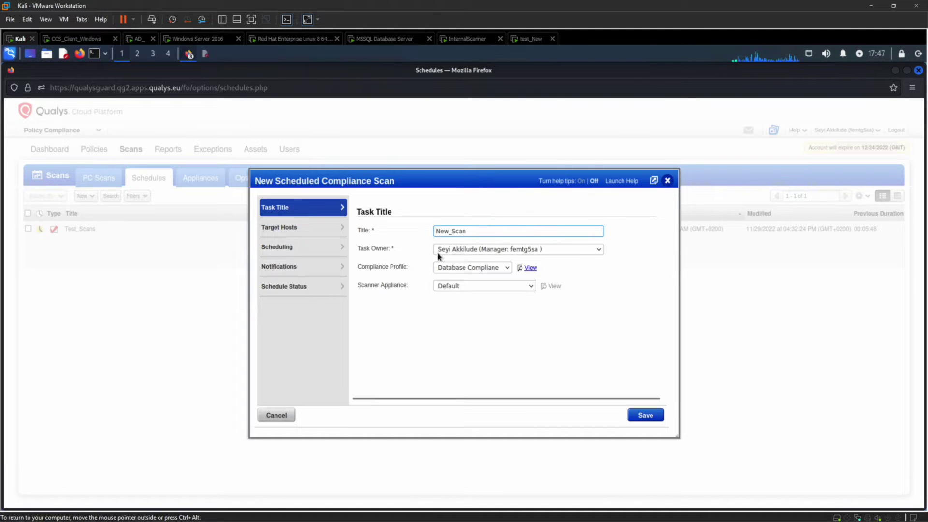
left_click(503, 289)
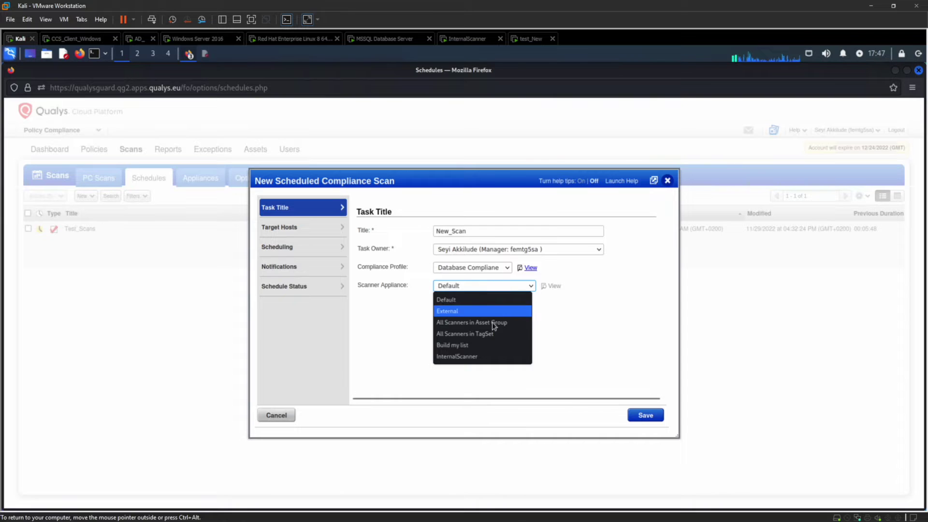
left_click(475, 358)
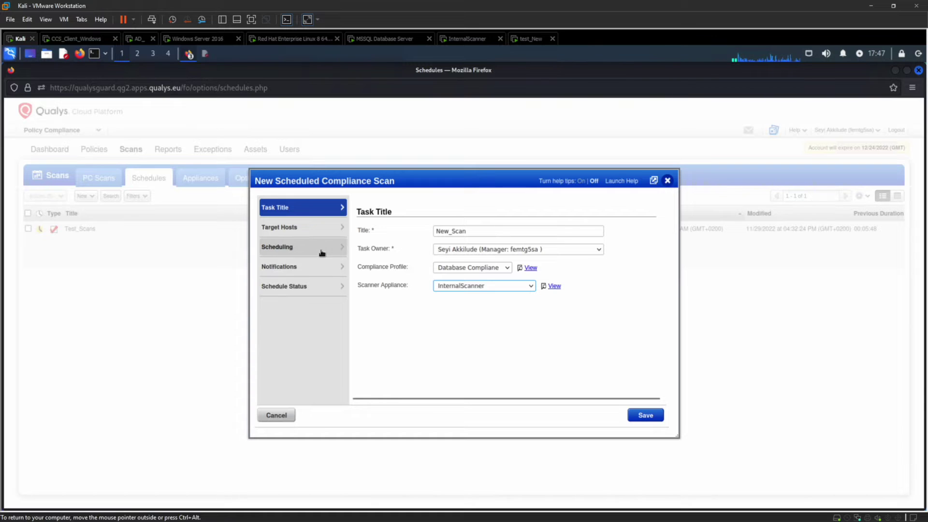
Step: Set the scan's target hosts to the All asset group
left_click(296, 233)
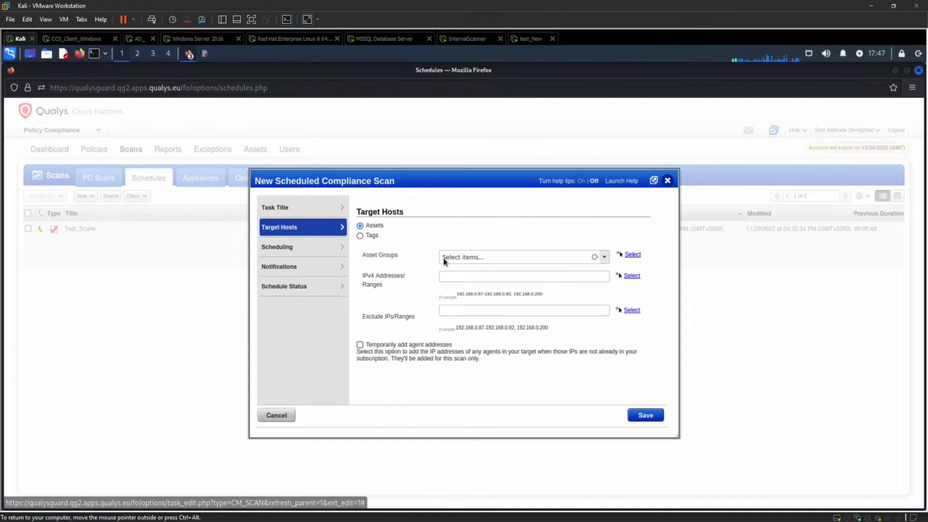
left_click(604, 258)
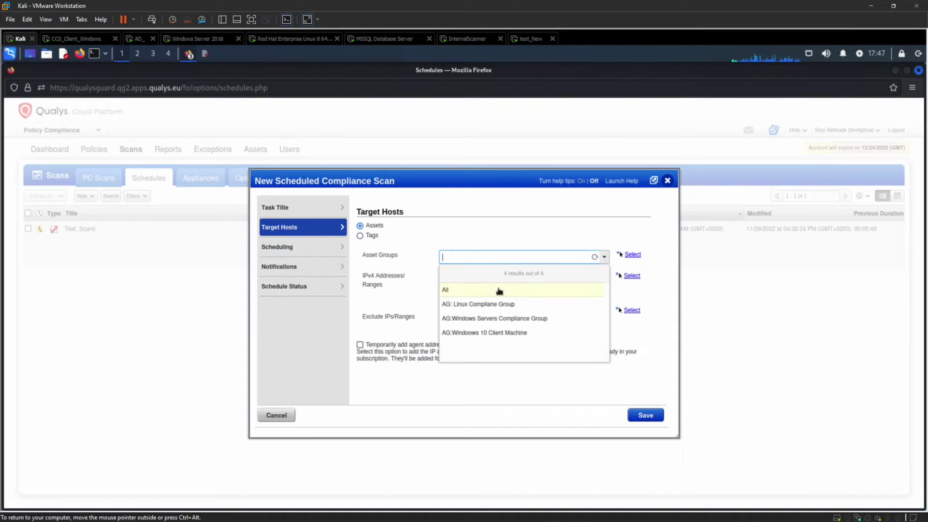
left_click(473, 292)
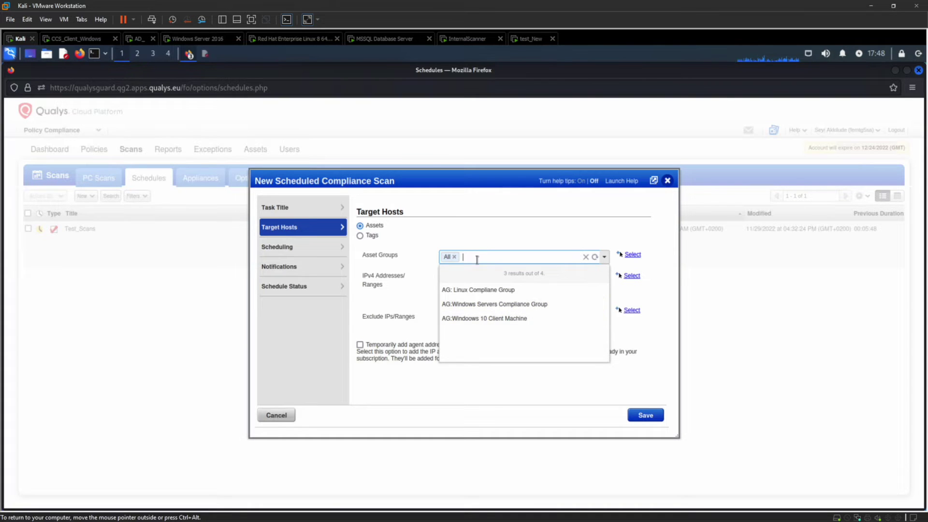
Step: Leave the asset groups and show the scan's daily schedule starting Nov 29, 2022 00:00
left_click(536, 236)
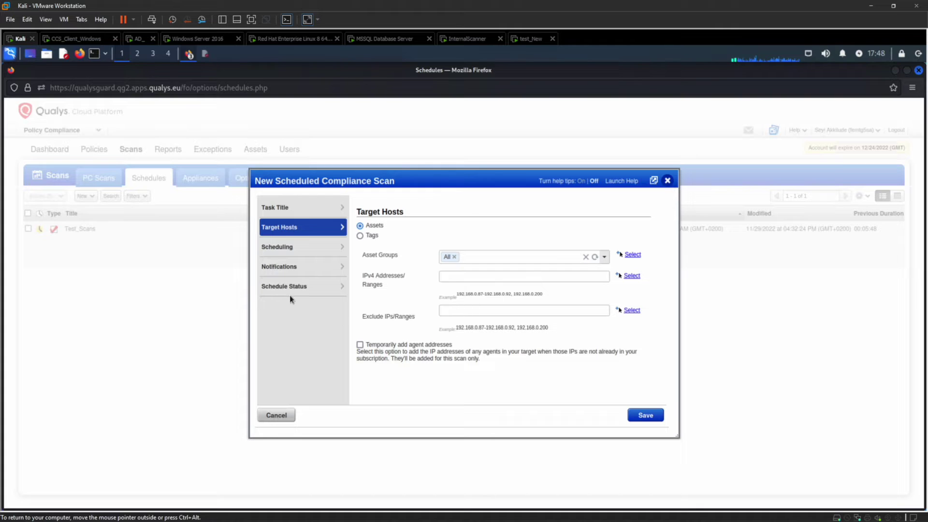
left_click(292, 245)
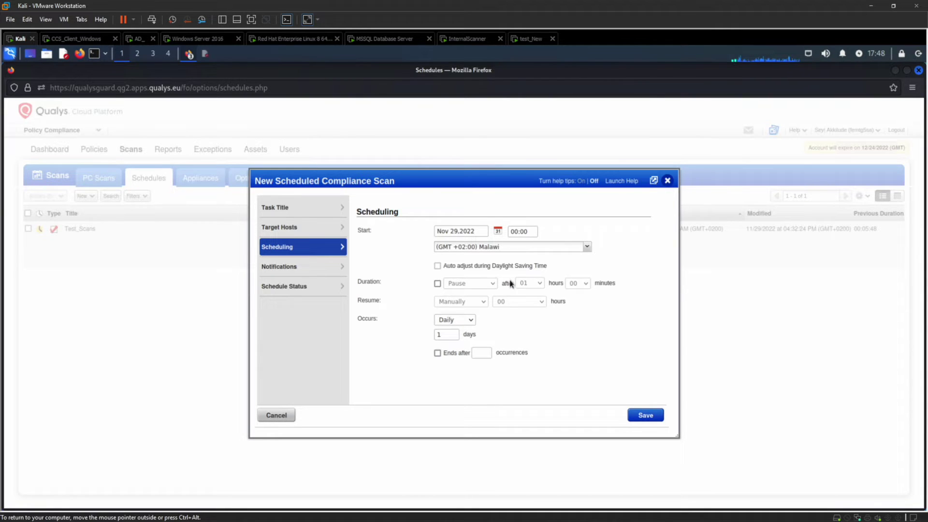
left_click(438, 283)
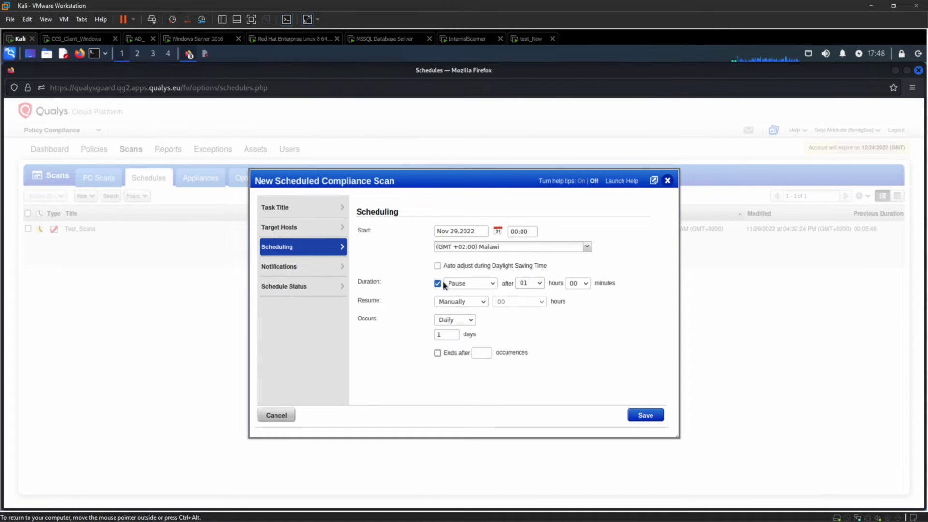
left_click(493, 284)
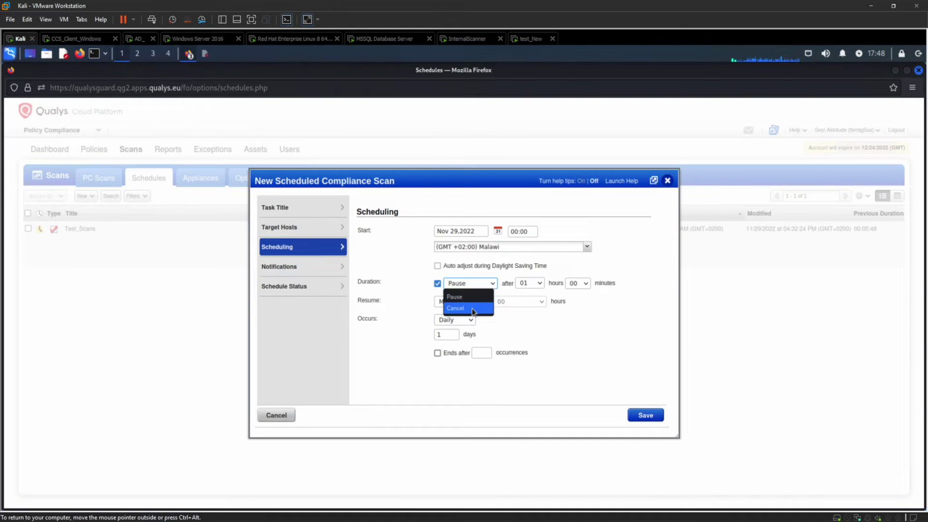
left_click(438, 285)
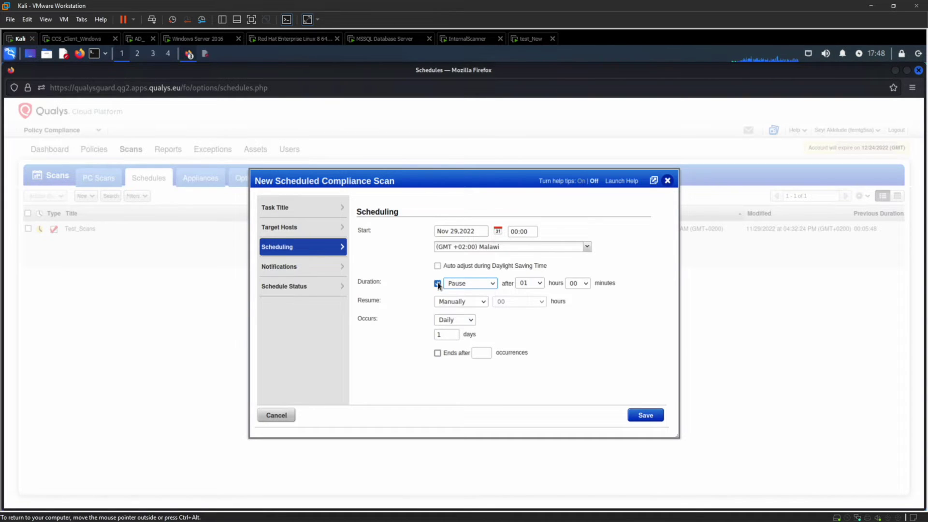
left_click(437, 284)
left_click(438, 284)
left_click(438, 284)
left_click(438, 353)
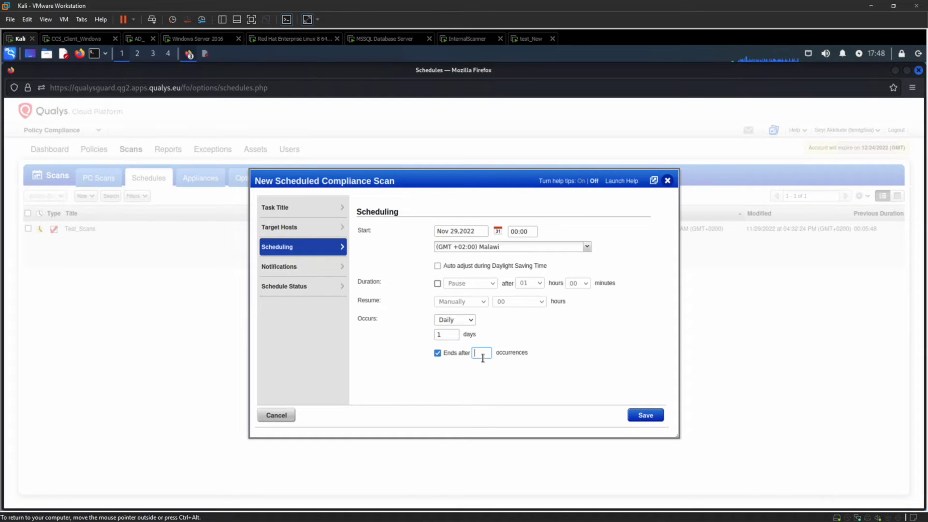
left_click(438, 353)
Step: Turn on scan notifications 5 minutes before launch and on completion, leaving delayed-launch notices off
left_click(306, 273)
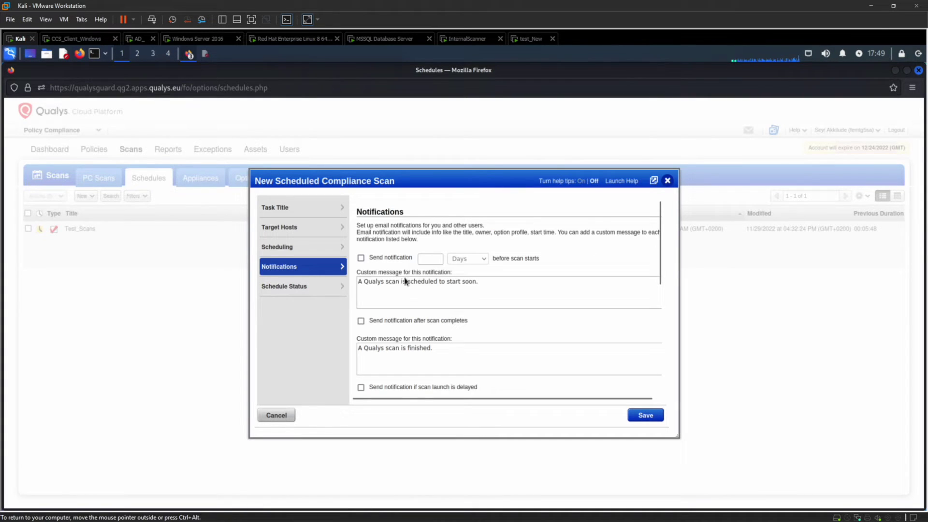
left_click(362, 259)
left_click(460, 259)
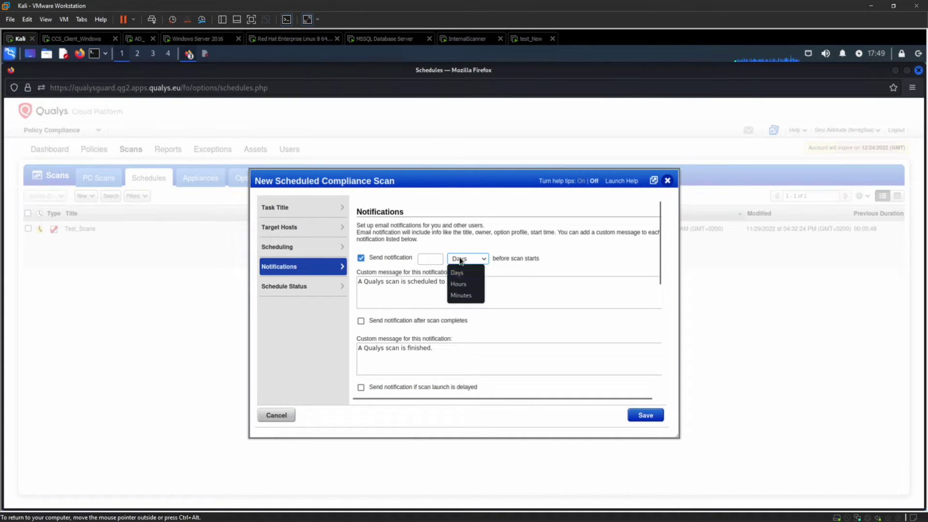
left_click(461, 291)
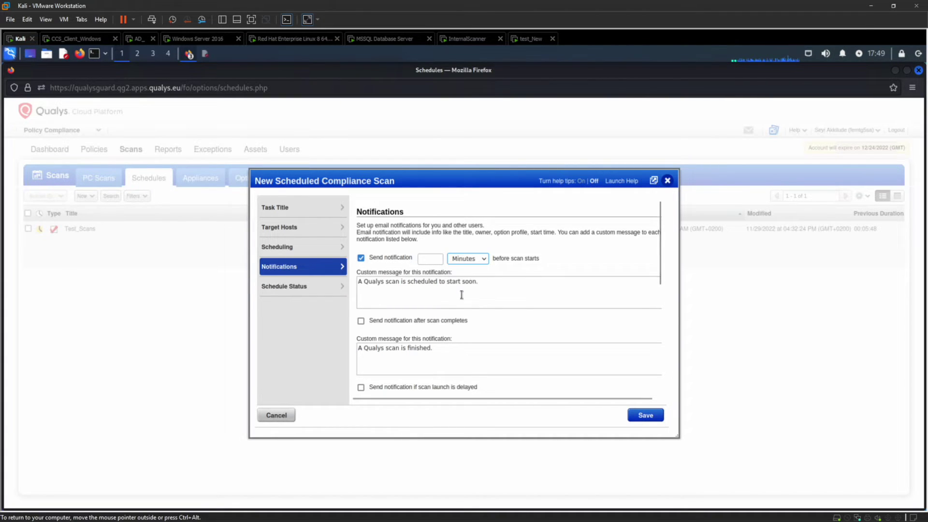
left_click(428, 264)
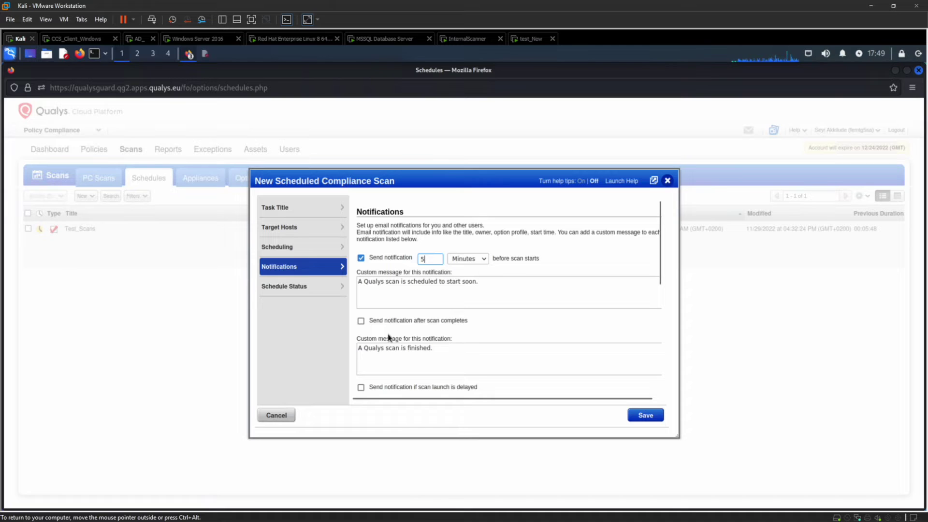
left_click(362, 322)
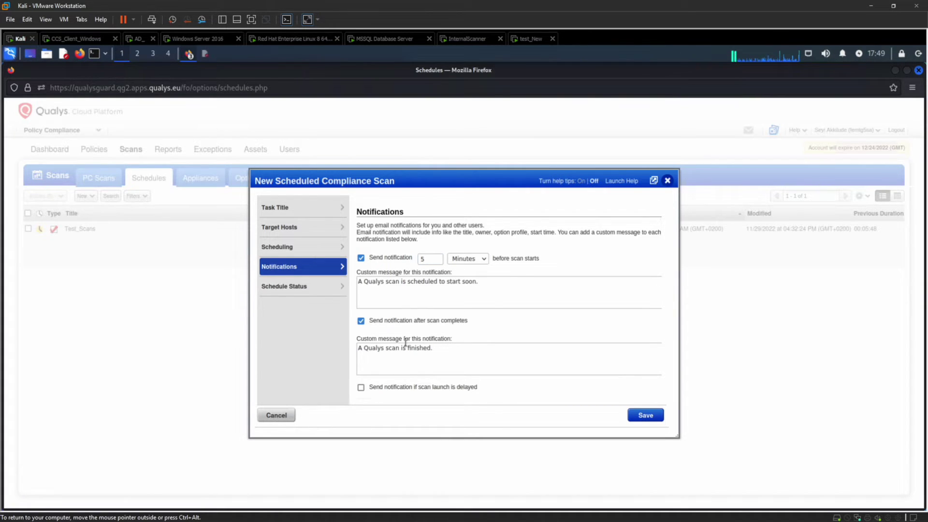
scroll(405, 341, "down", 3)
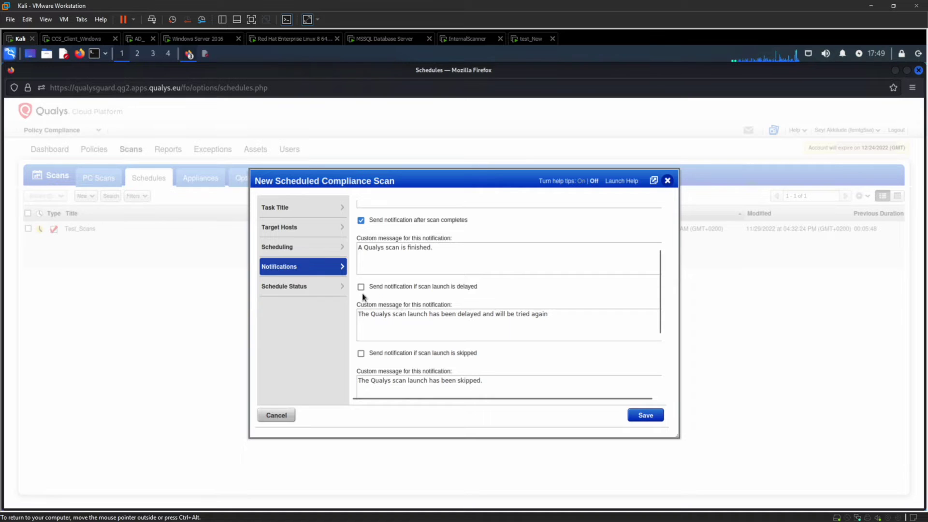
left_click(361, 287)
left_click(361, 288)
Step: Check the Schedule Status settings, then cancel the New_Scan schedule without saving
scroll(361, 222, "up", 3)
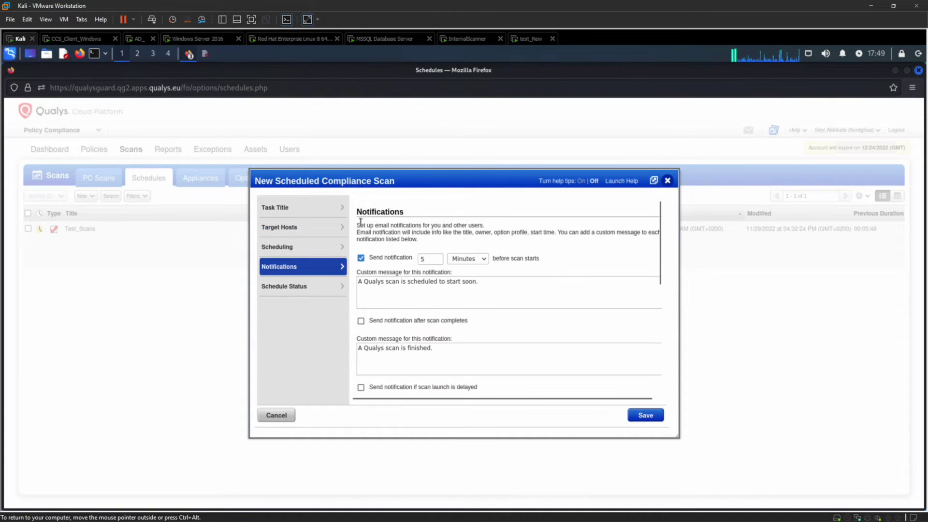
left_click(295, 292)
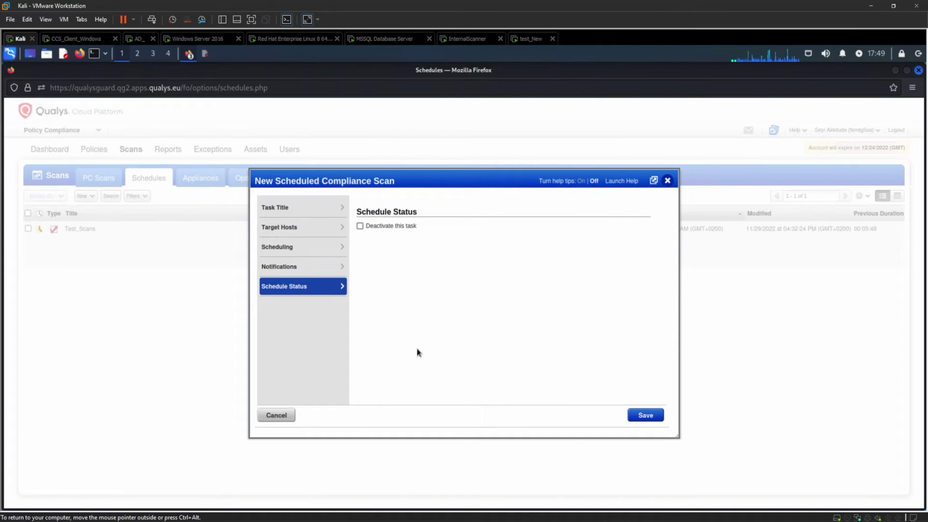
left_click(275, 415)
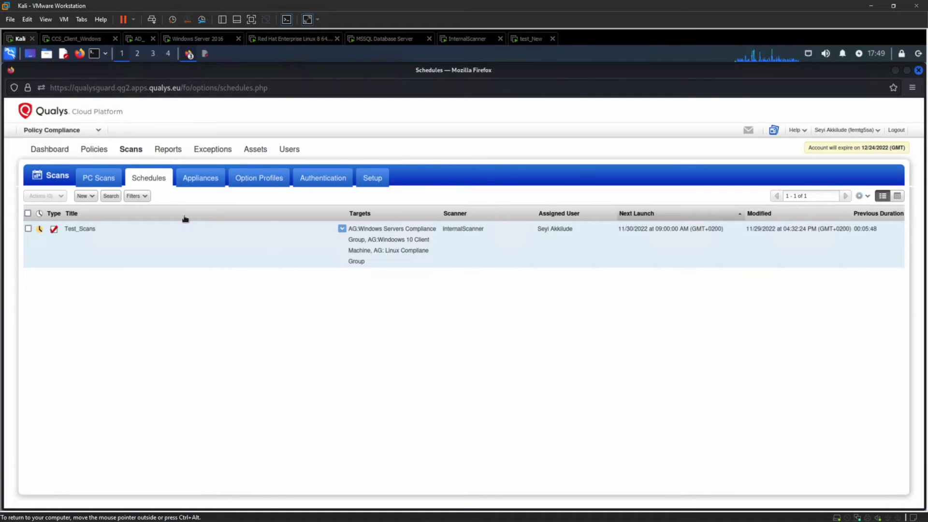
Step: Show the PC Scans history with the finished Test_Scans run on 192.168.255.132
left_click(103, 183)
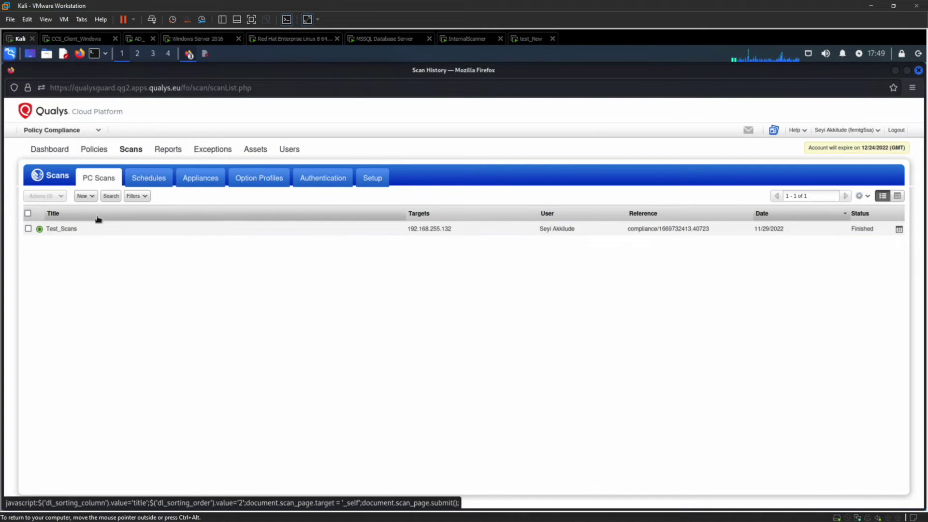
Step: Start a new compliance scan titled test using the Database Compliane profile
left_click(84, 196)
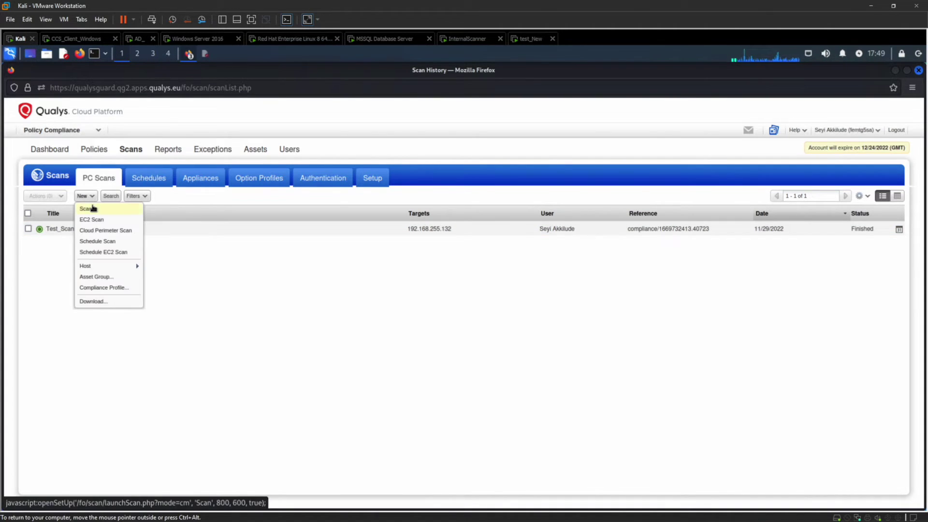
left_click(88, 209)
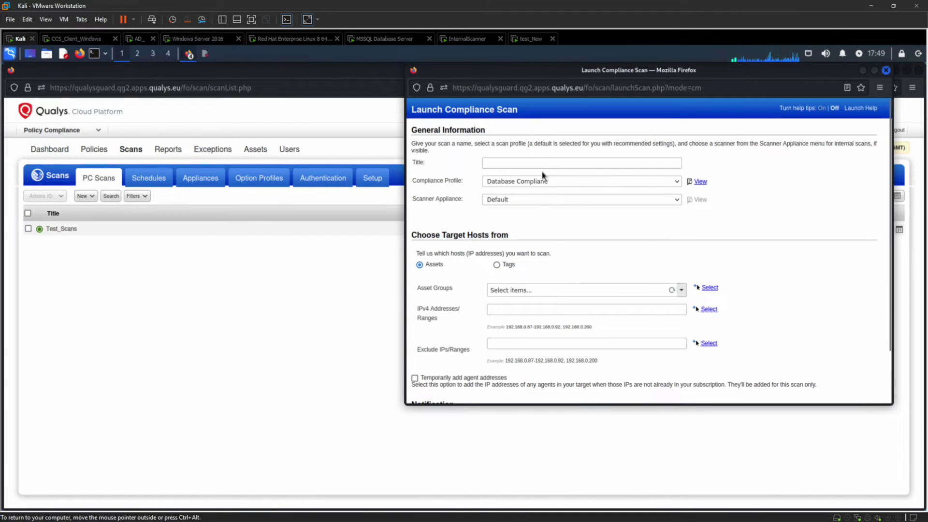
left_click(569, 162)
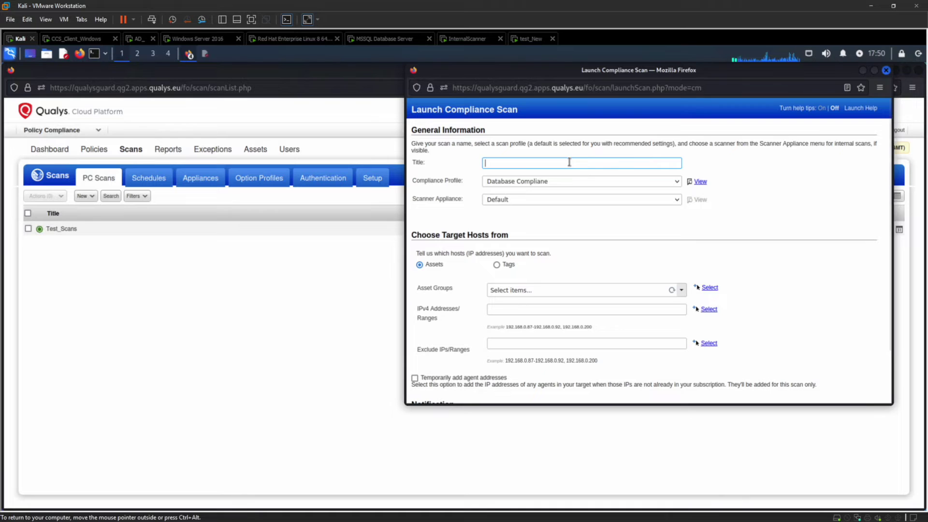
type("test")
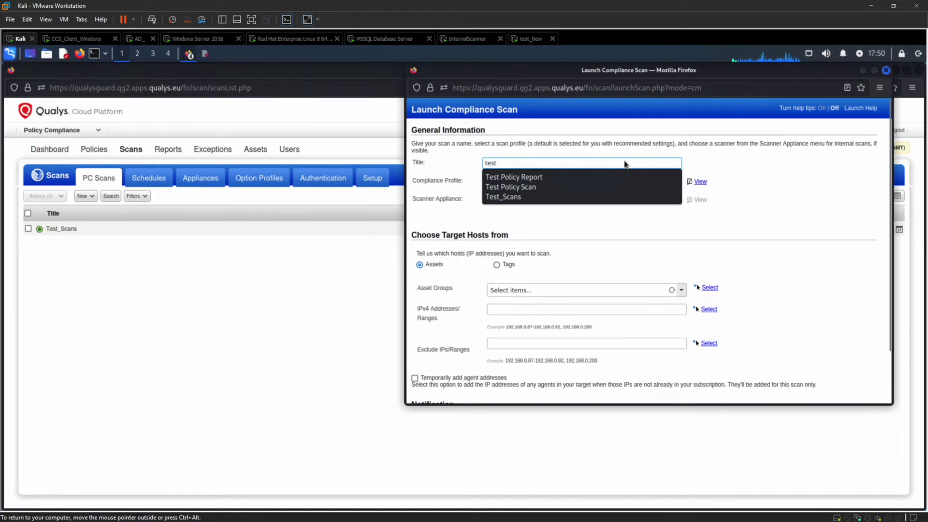
left_click(623, 159)
left_click(675, 182)
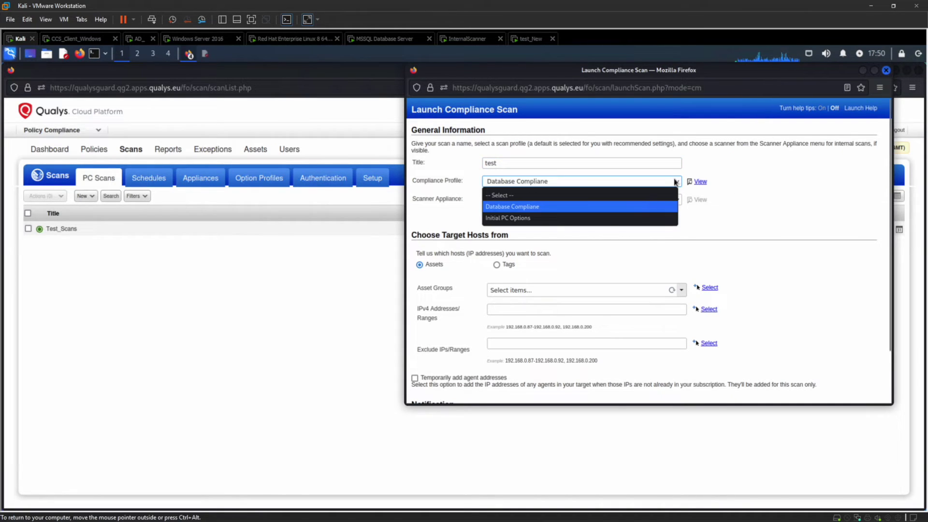
left_click(609, 208)
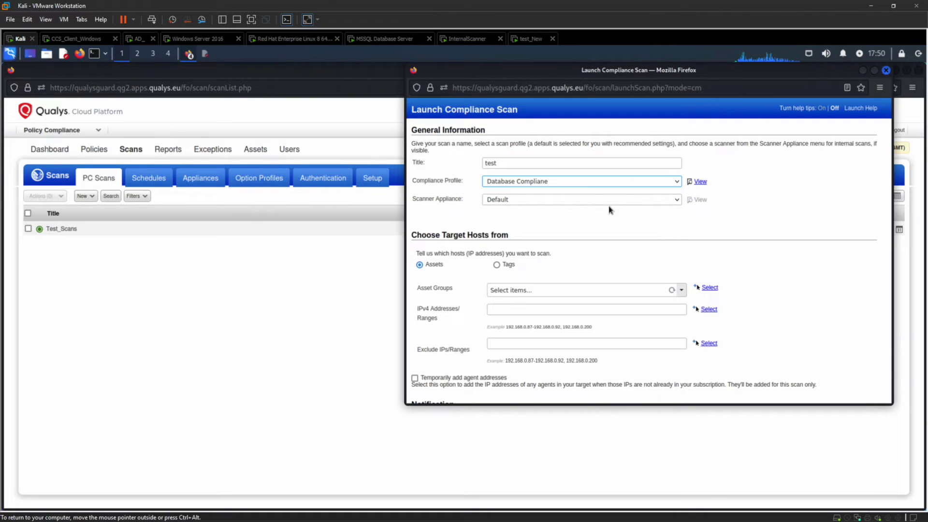
Step: Run the test scan on InternalScanner against AG: Linux Compliane Group and launch it
left_click(580, 200)
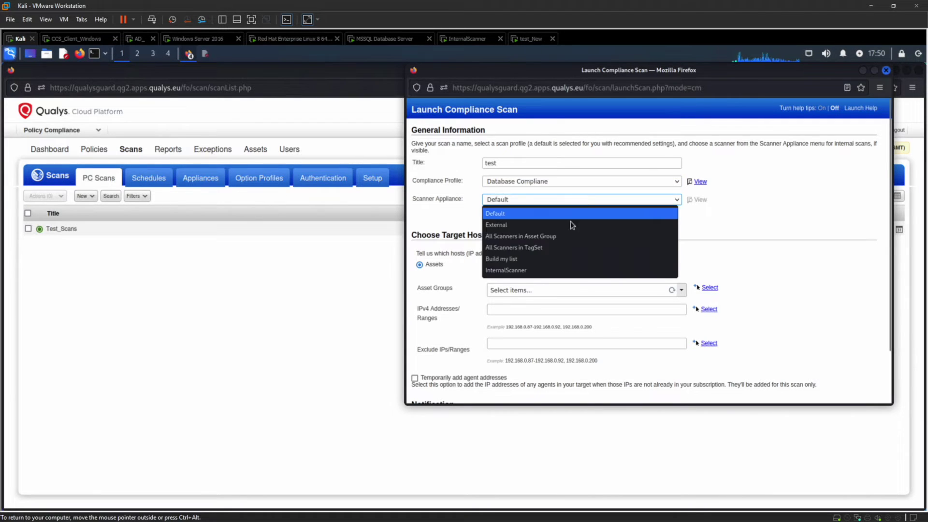
left_click(539, 274)
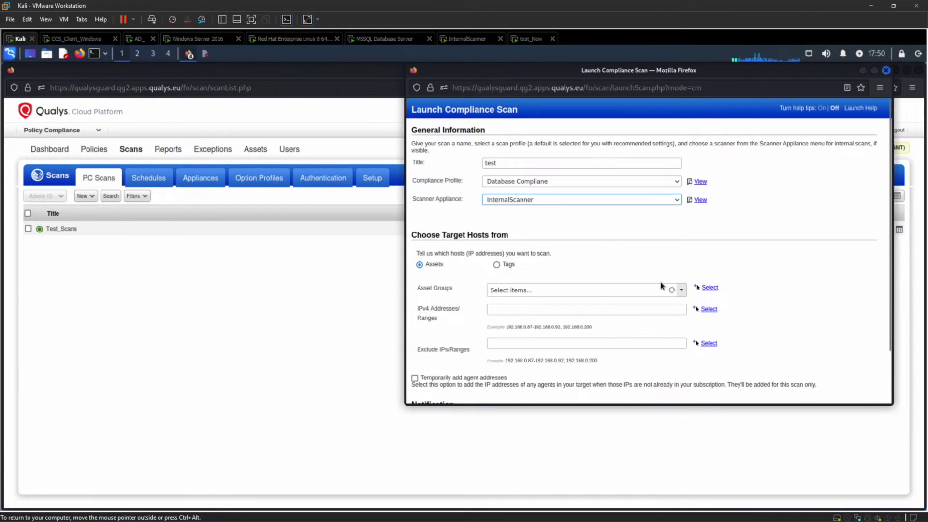
left_click(681, 291)
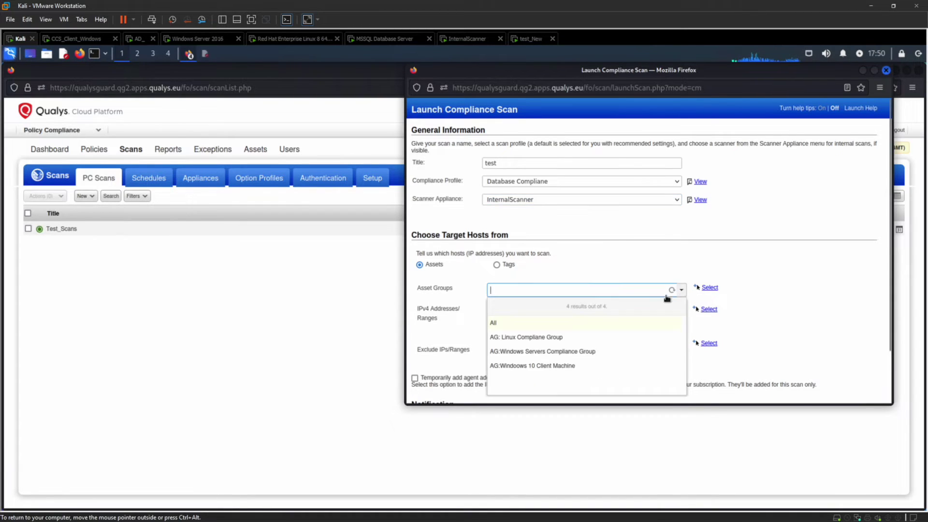
left_click(549, 339)
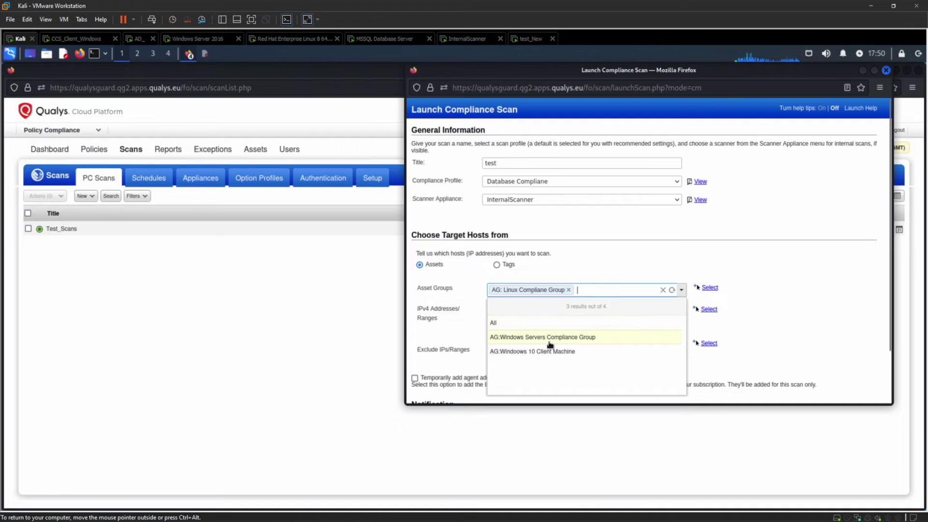
left_click(776, 320)
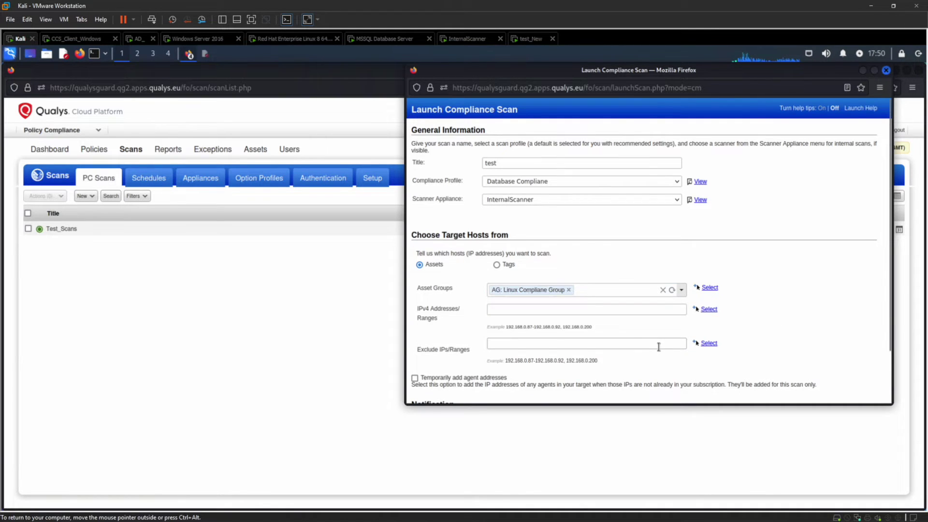
scroll(658, 347, "down", 2)
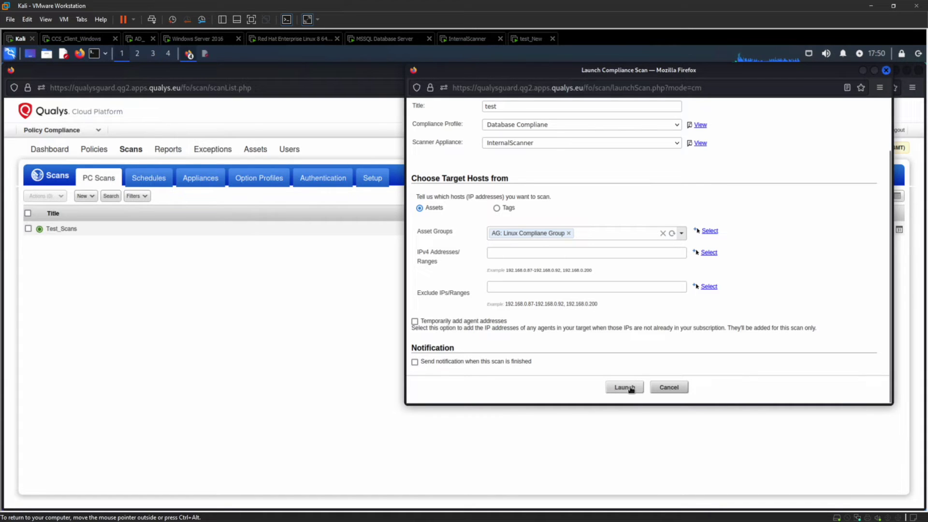
left_click(670, 388)
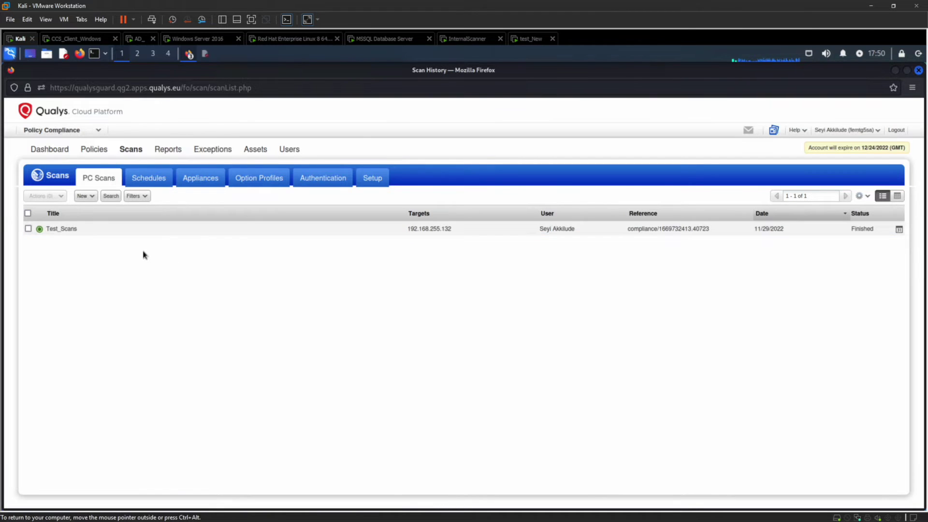
Step: Open the list of three existing policies and bring up the New > Policy options
left_click(100, 151)
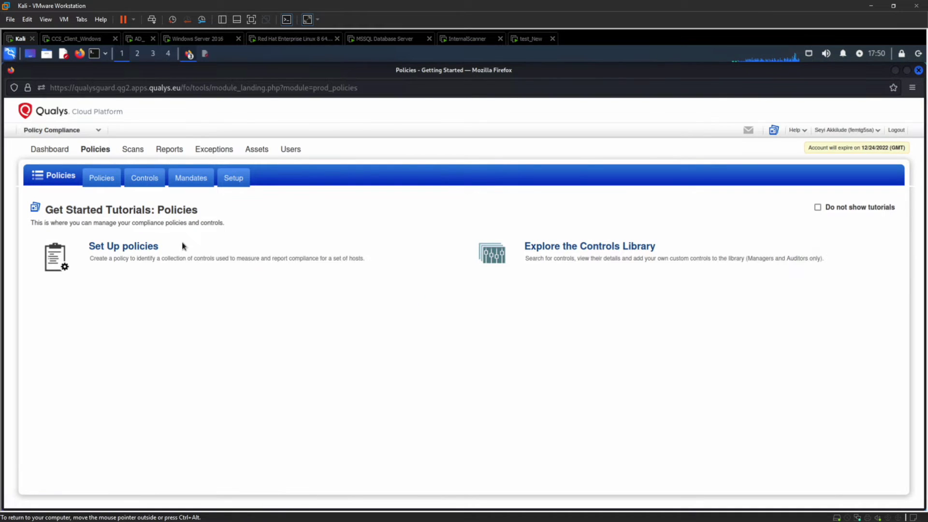
left_click(134, 253)
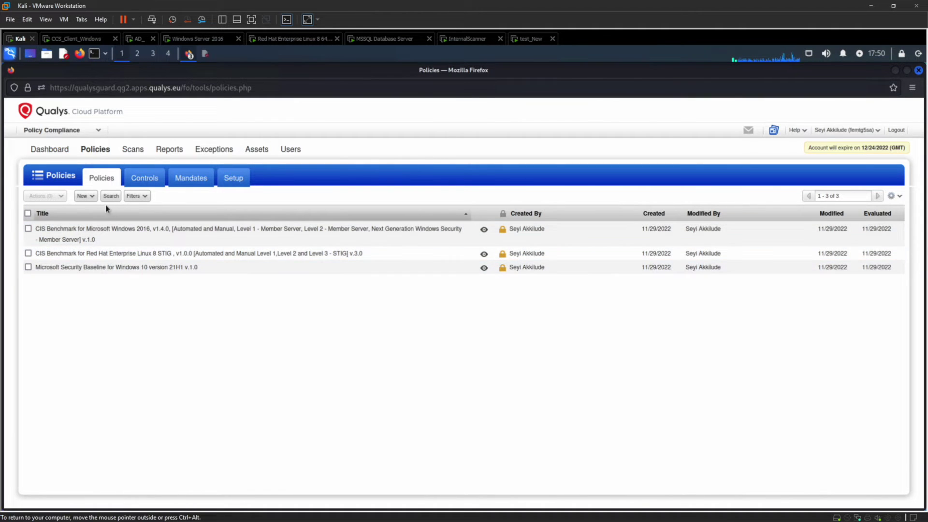
left_click(92, 198)
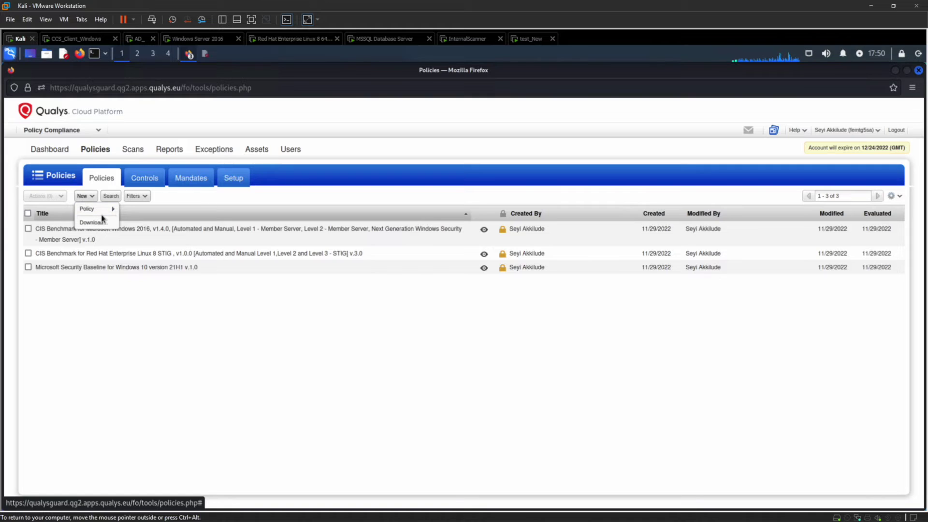
mouse_move(105, 214)
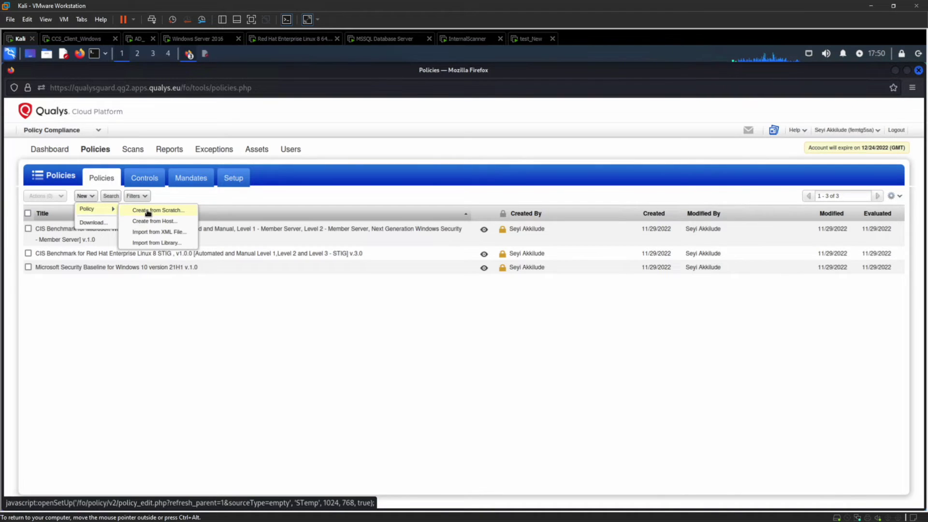
Step: Import a policy from the library, filtered to CIS policies for Mac OS X 10.11
left_click(160, 243)
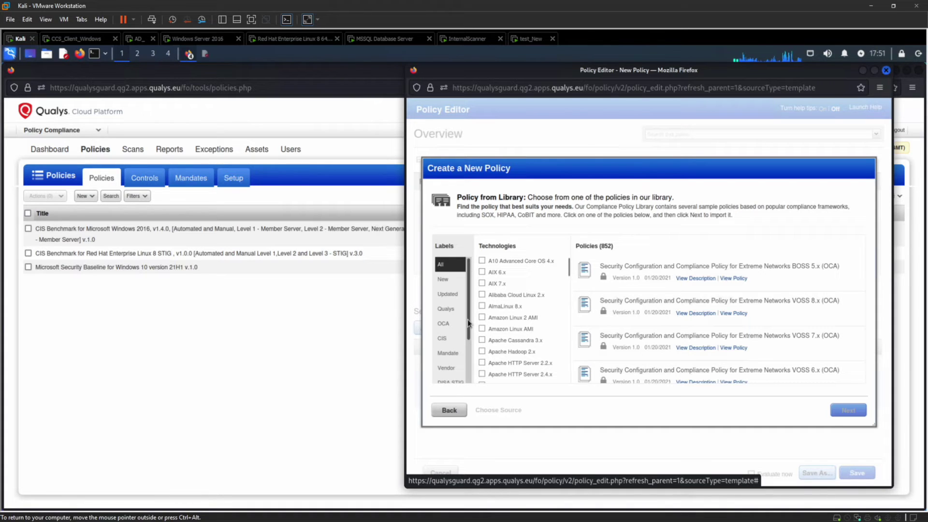
left_click_drag(468, 319, 468, 356)
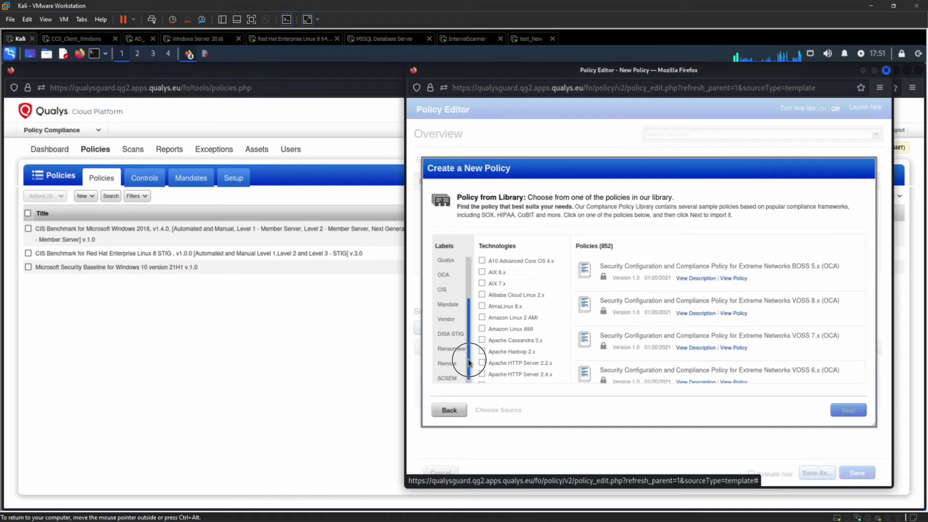
left_click(452, 291)
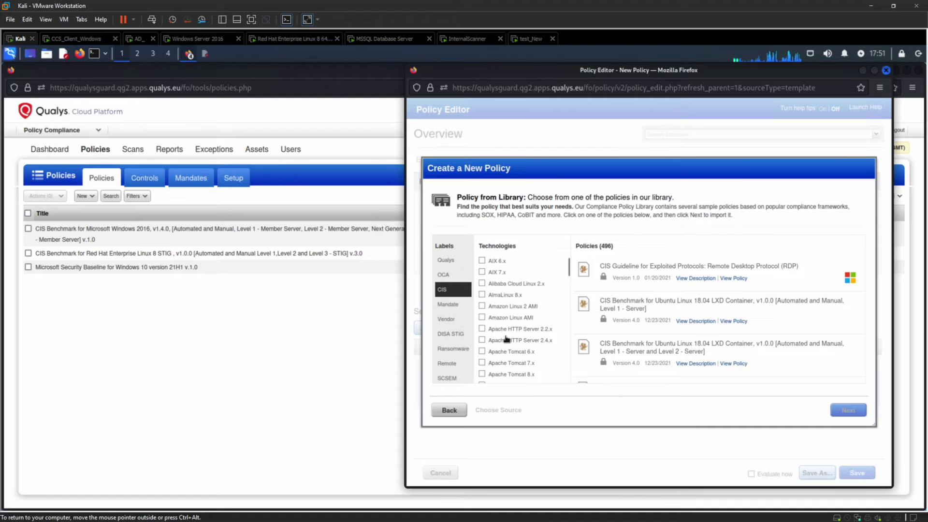
scroll(507, 338, "down", 2)
scroll(507, 339, "down", 6)
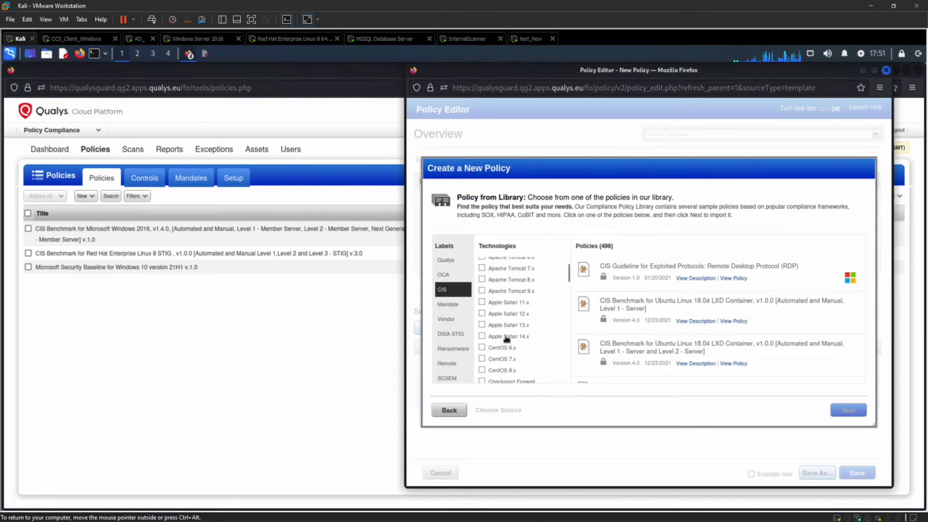
scroll(507, 338, "down", 10)
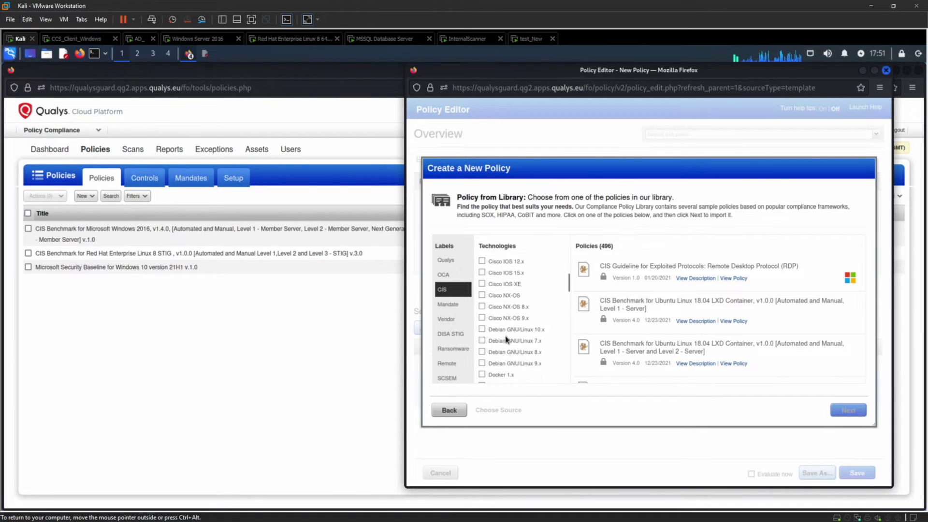
scroll(506, 338, "down", 4)
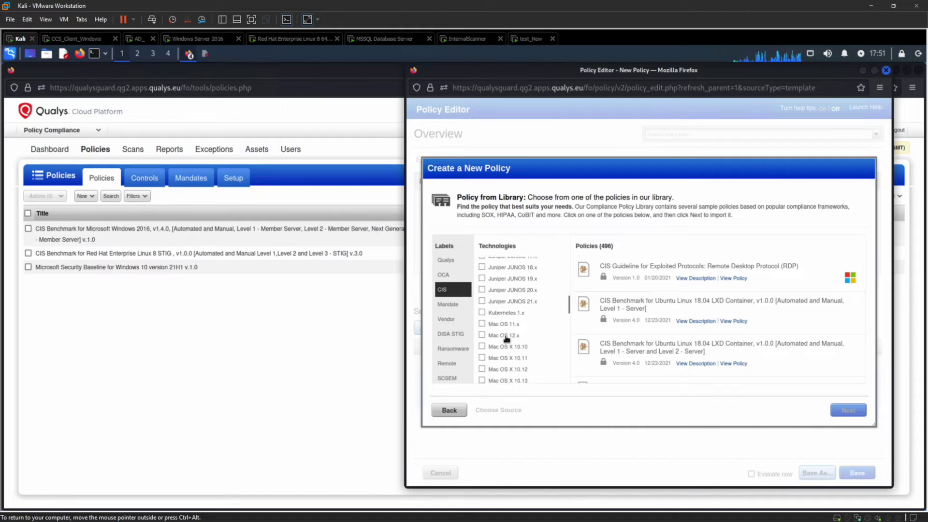
left_click(507, 291)
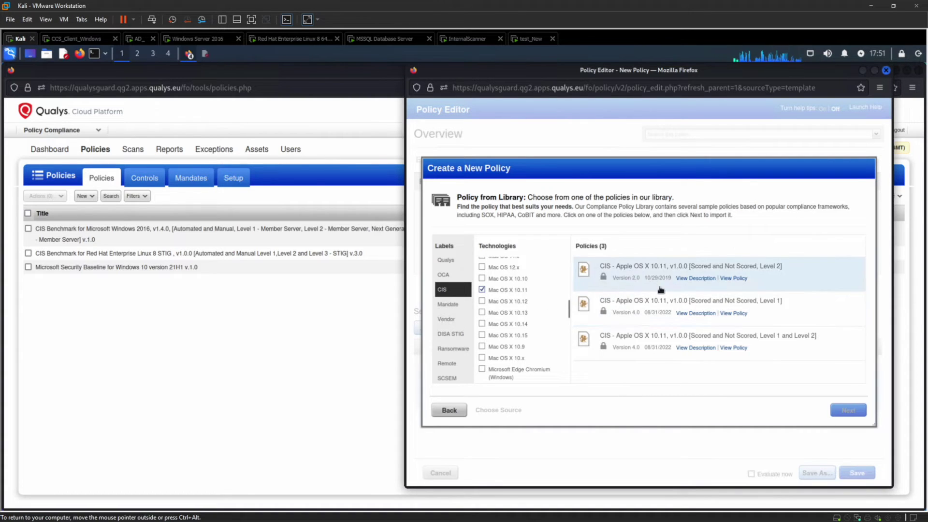
Step: Pick the Level 1 and Level 2 policy and create it under its pre-filled name
left_click(640, 344)
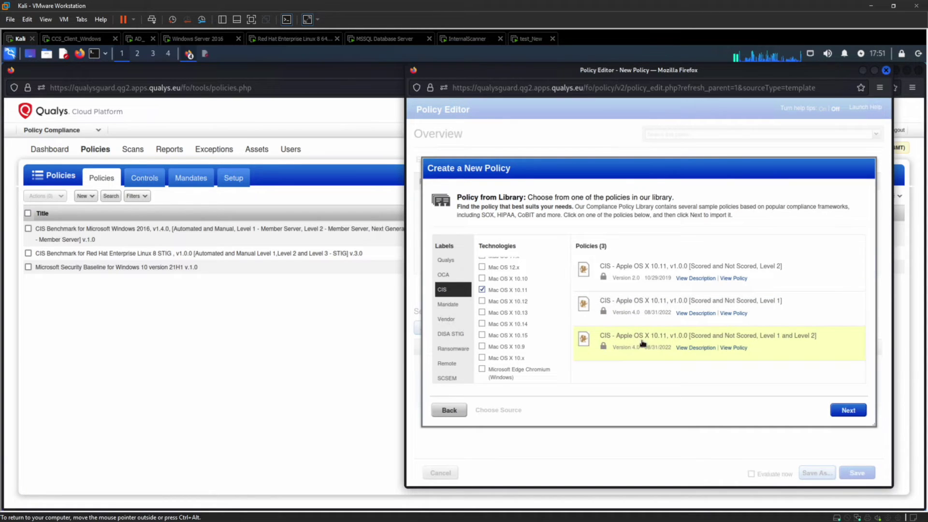
left_click(851, 411)
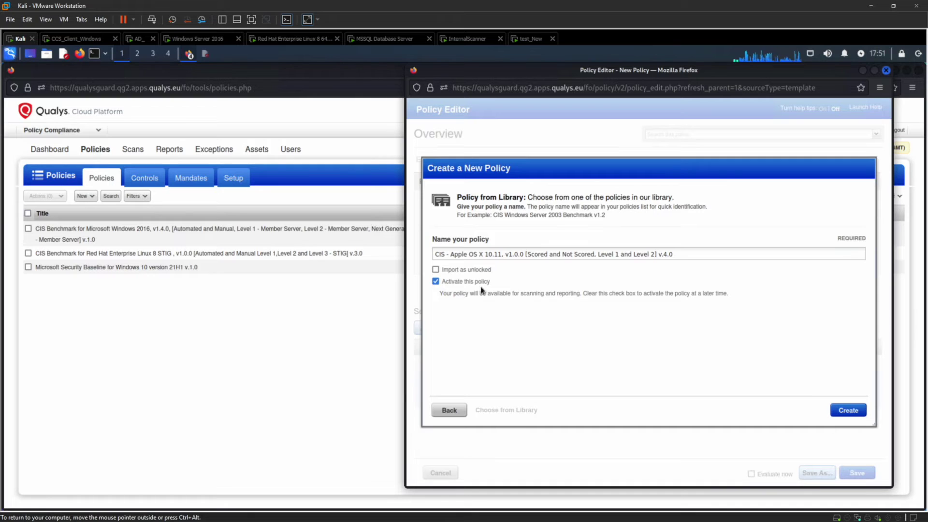
left_click(688, 254)
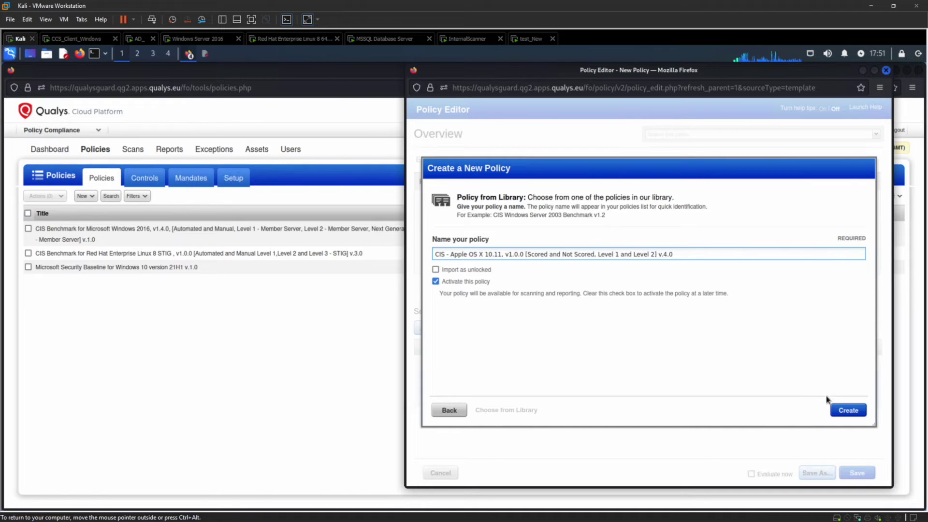
left_click(836, 407)
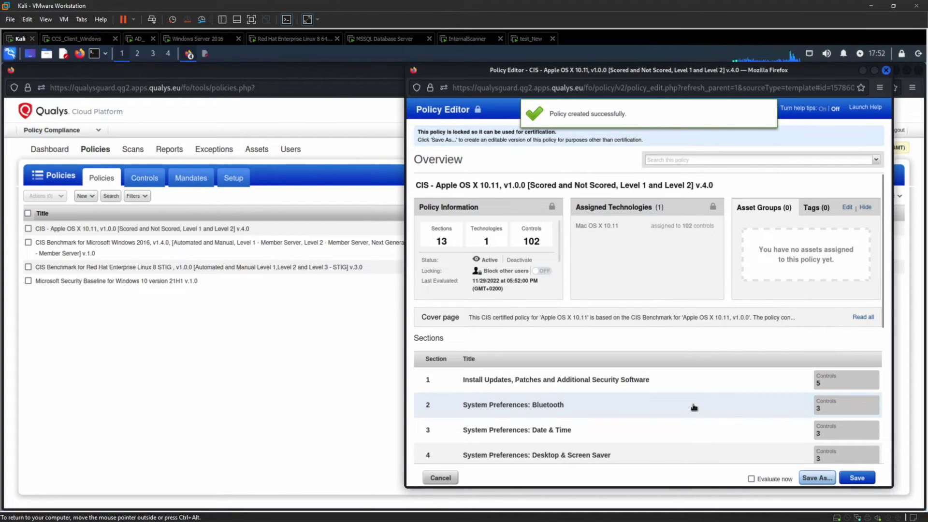
Step: Scroll through the 13 sections and 102 controls of CIS - Apple OS X 10.11
scroll(694, 407, "down", 2)
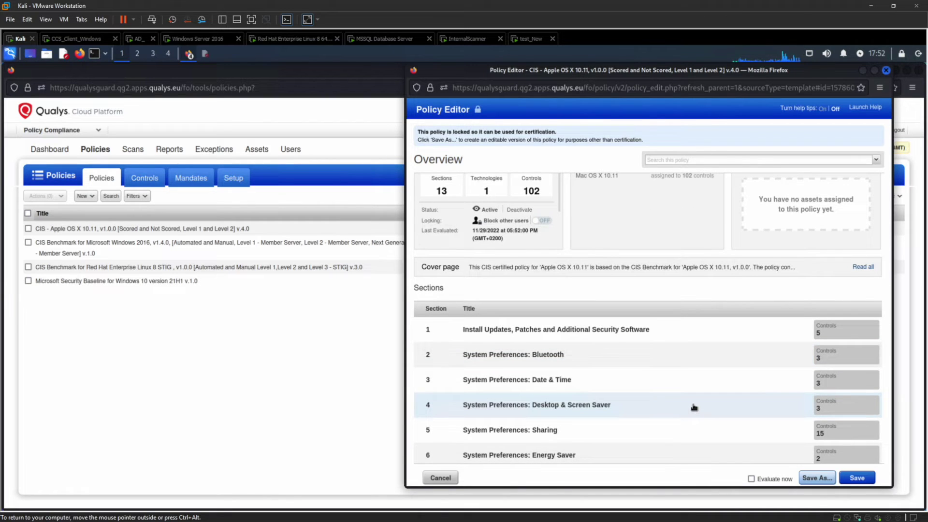
scroll(694, 407, "down", 2)
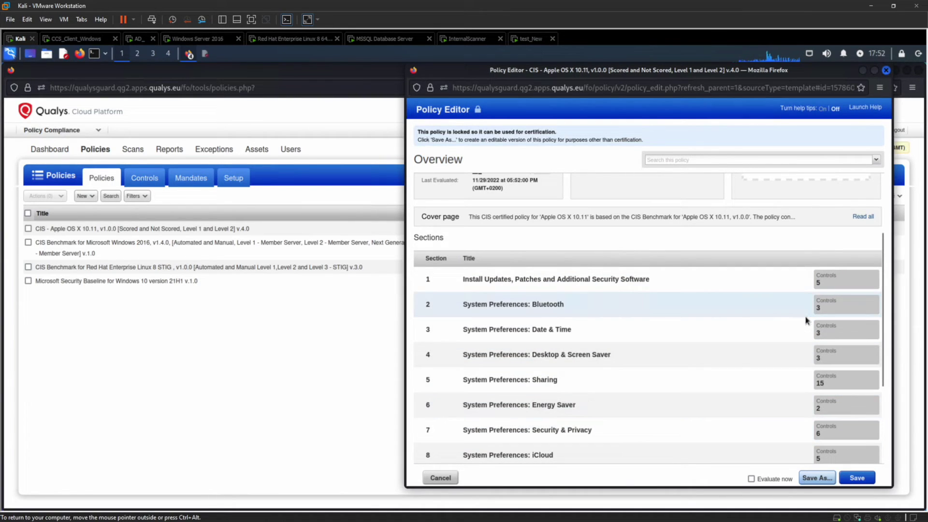
scroll(805, 319, "up", 3)
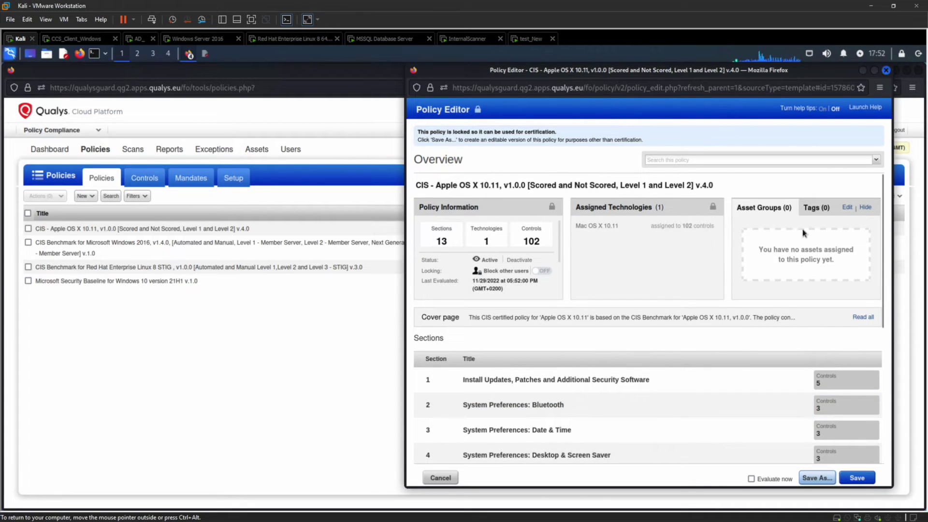
Step: Assign the AG:Windows 10 Client Machine asset group to the Apple OS X policy
left_click(848, 207)
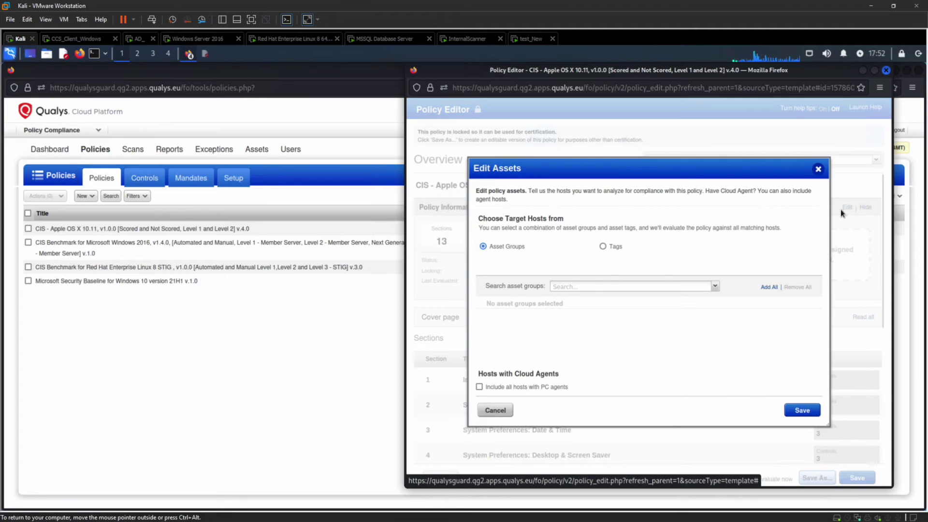
left_click(715, 286)
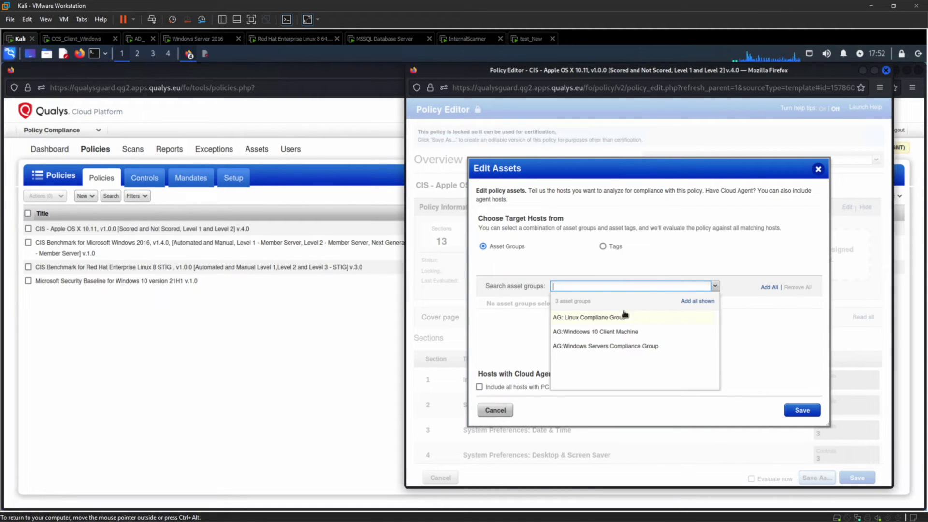
left_click(608, 332)
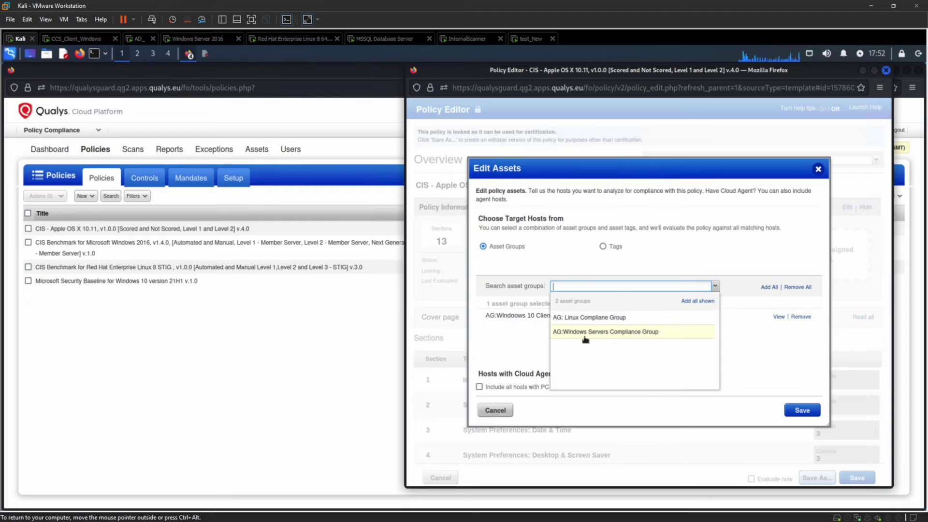
left_click(807, 414)
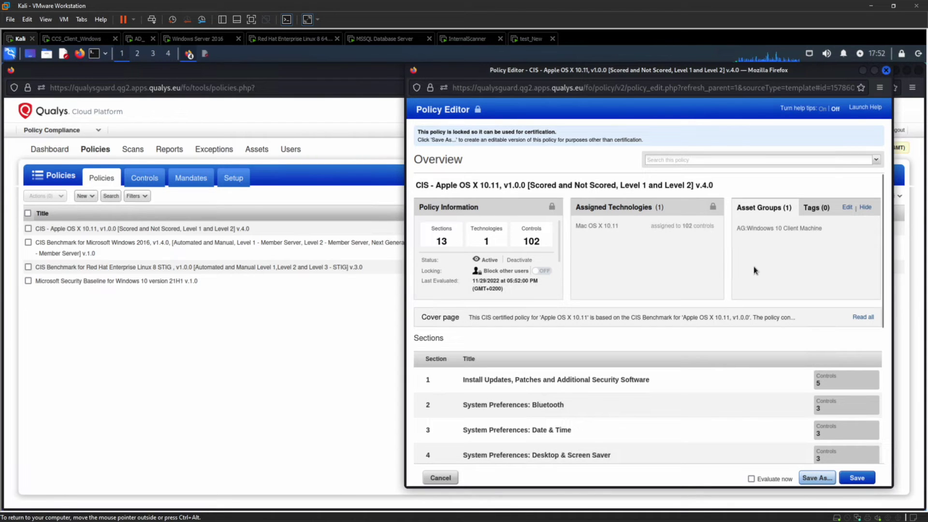
scroll(755, 268, "down", 5)
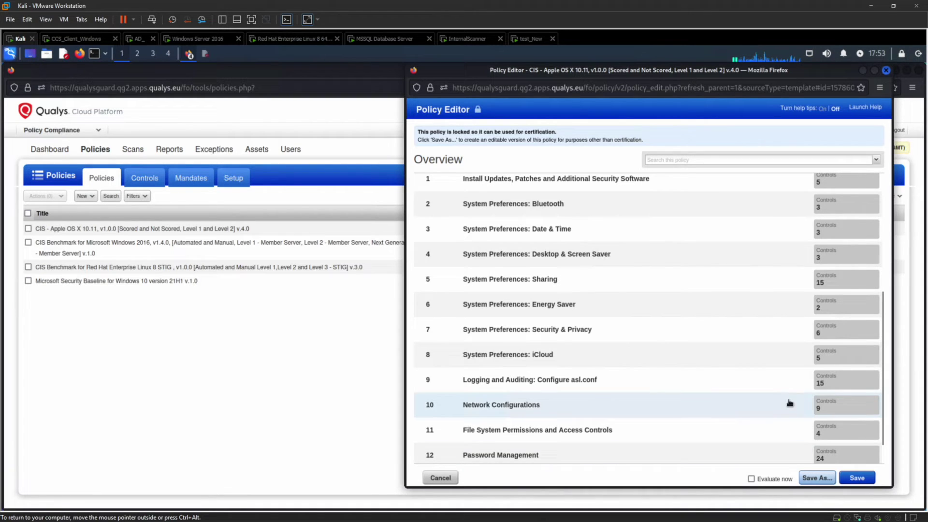
Step: Save the Apple OS X policy with Evaluate now ticked and close the Policy Editor
left_click(751, 479)
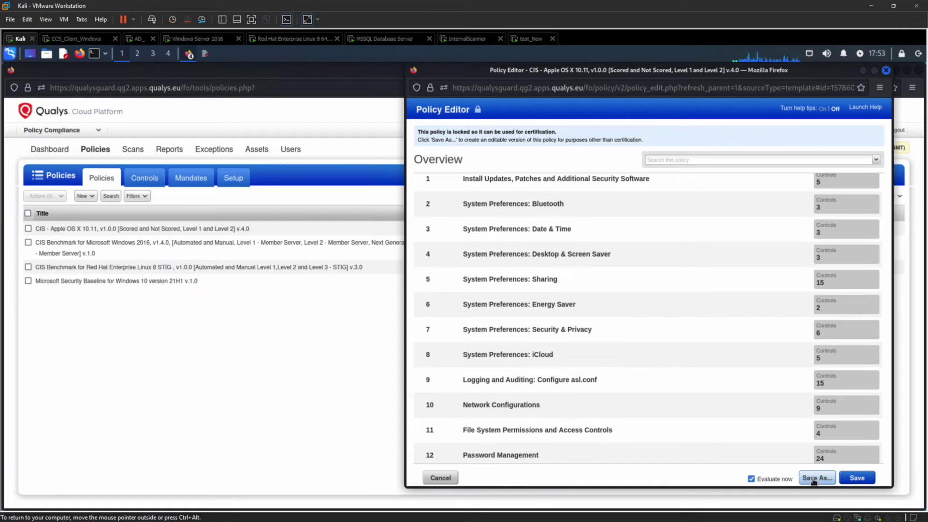
left_click(856, 478)
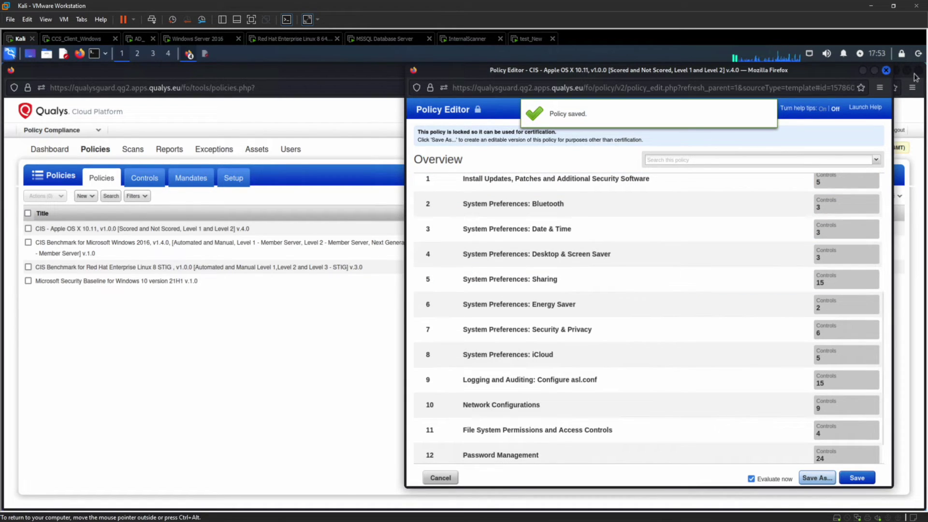
left_click(886, 70)
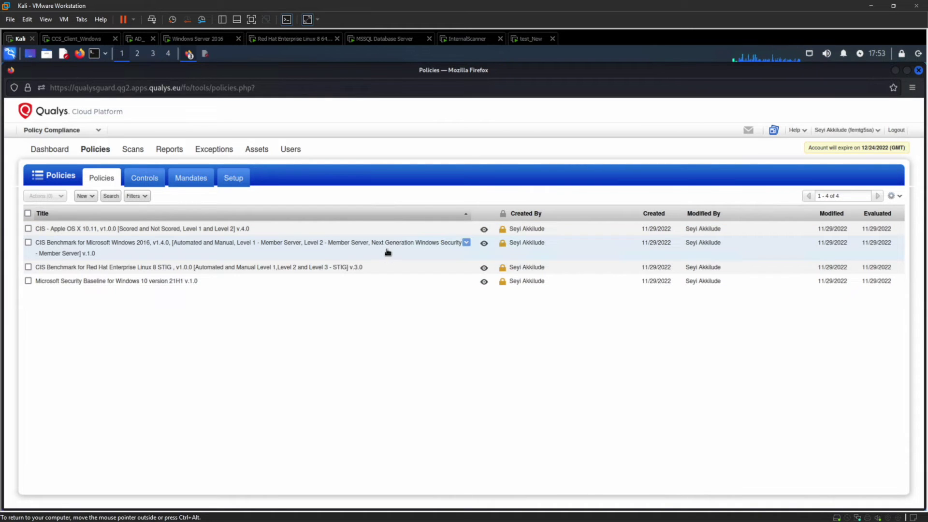
Step: Create a policy from scratch for Amazon Linux SXE and proceed to target hosts
left_click(83, 196)
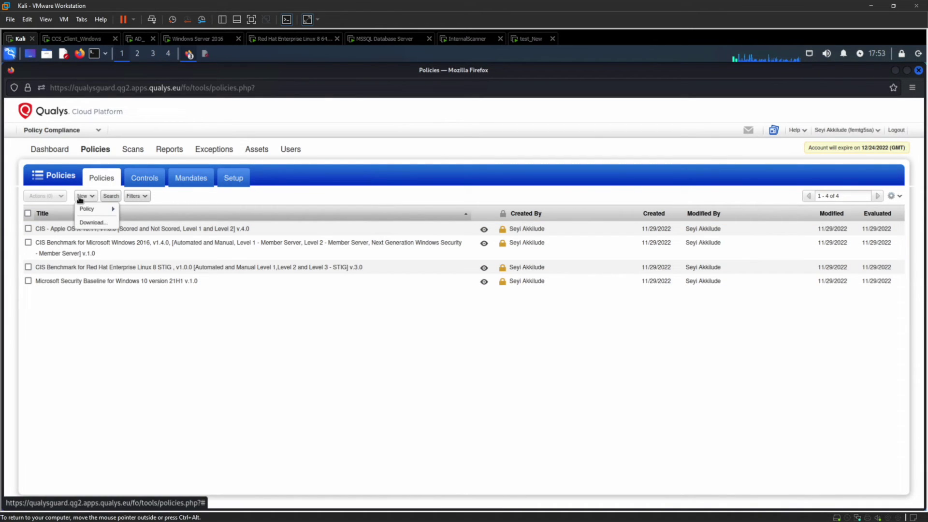
mouse_move(87, 208)
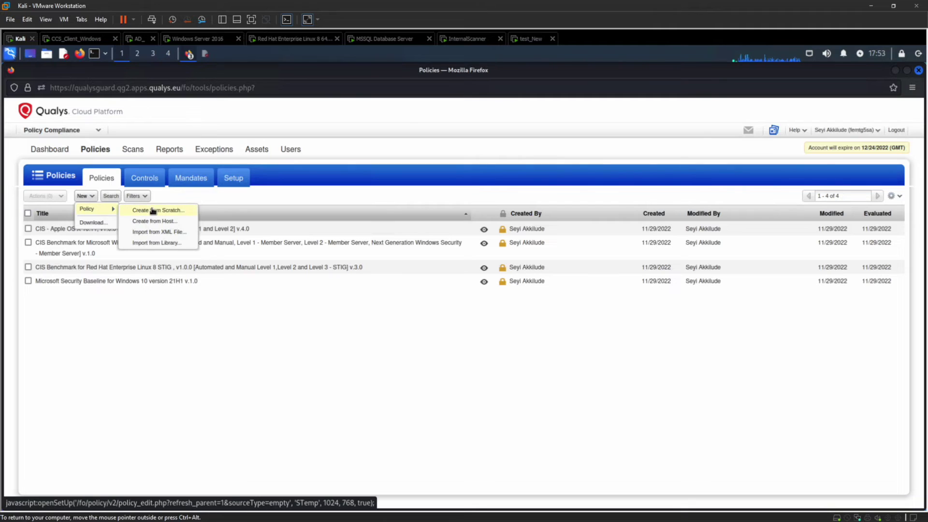
left_click(153, 211)
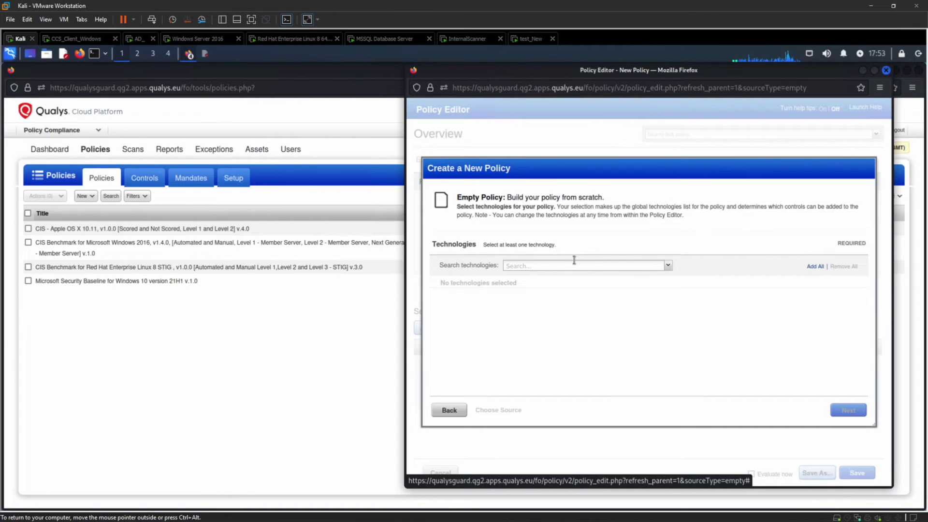
left_click(668, 266)
scroll(590, 327, "down", 2)
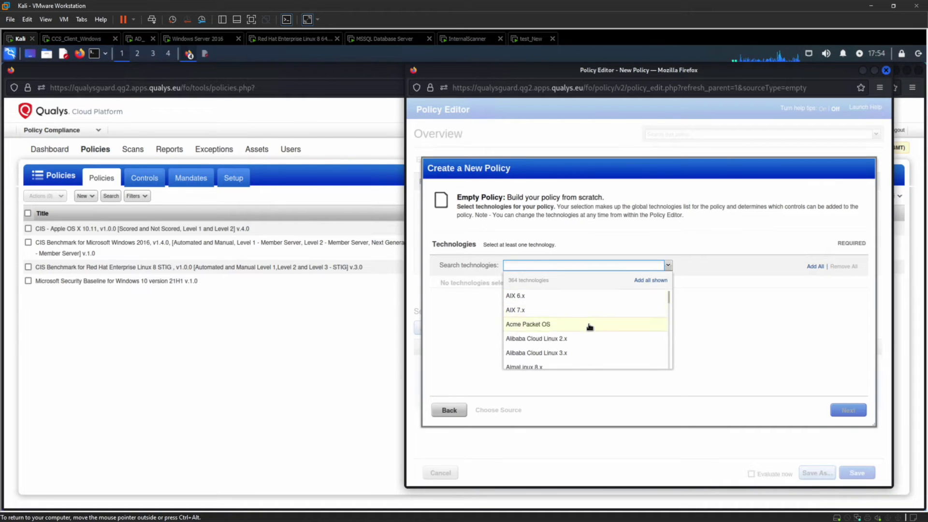
scroll(589, 327, "down", 2)
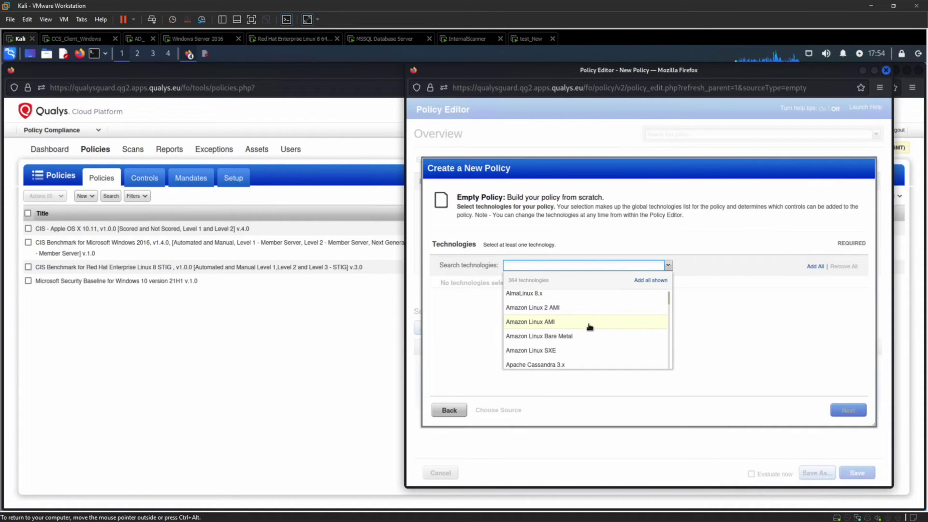
left_click(551, 351)
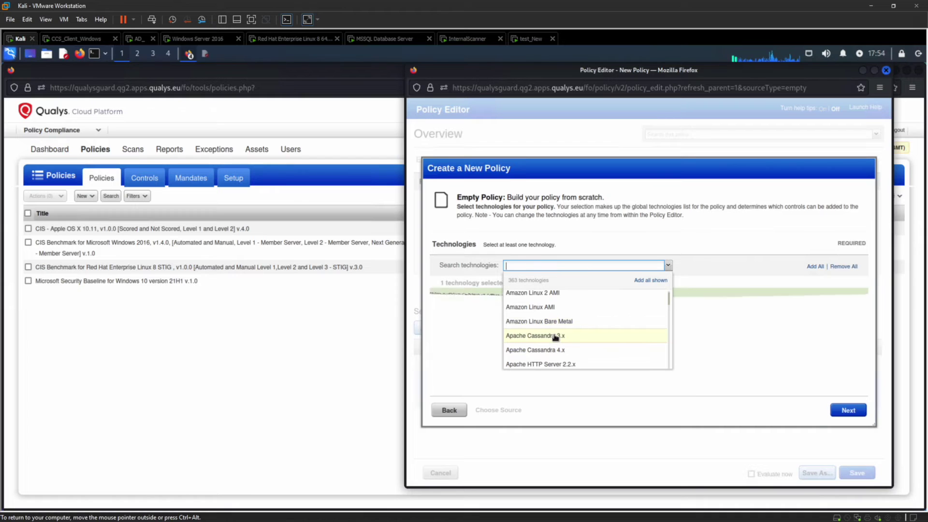
left_click(699, 346)
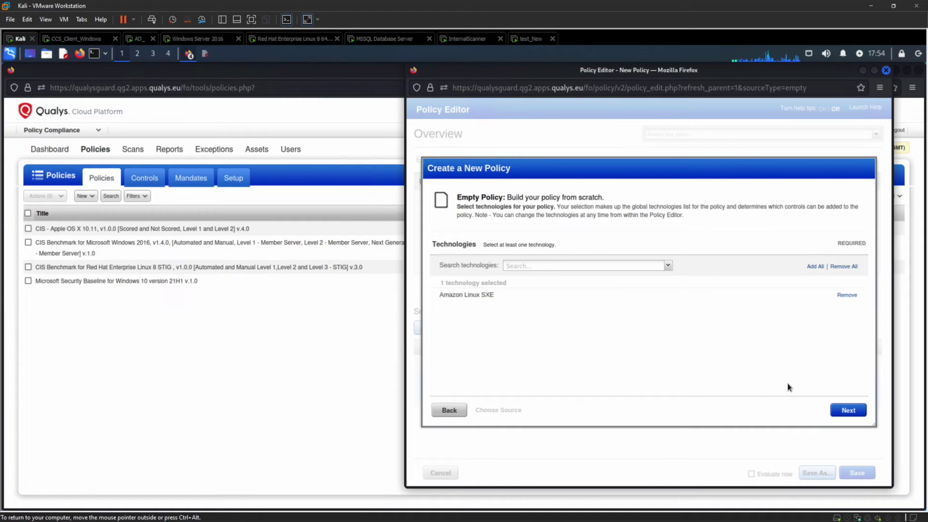
left_click(841, 411)
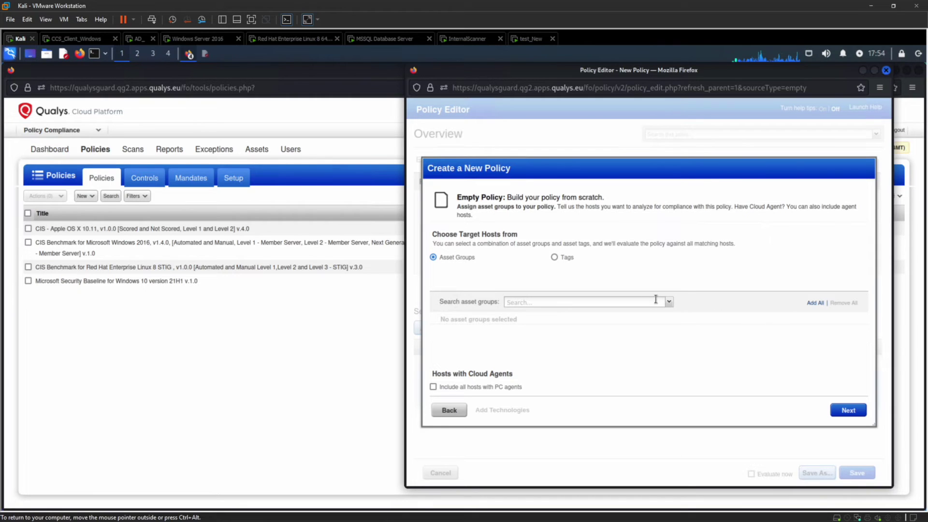
Step: Target the new policy at AG: Linux Compliane Group and enter the name testpolicy
left_click(670, 302)
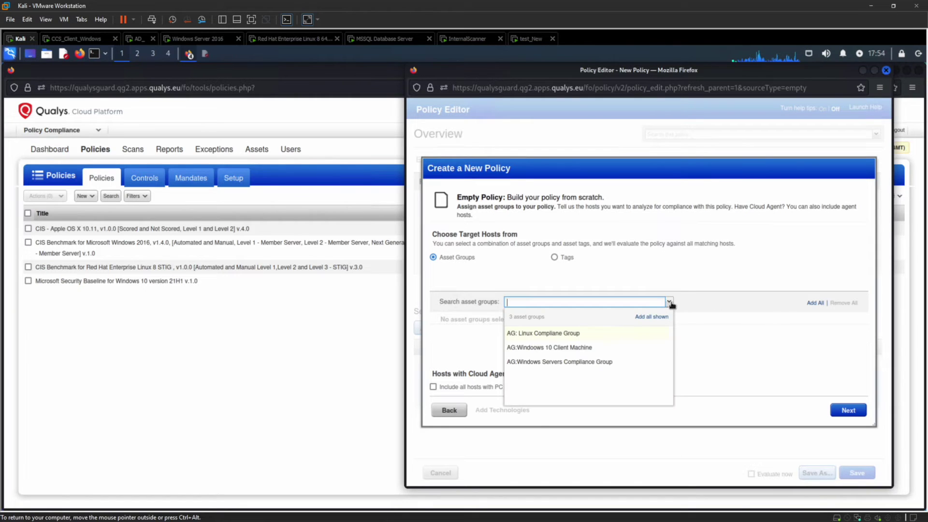
left_click(579, 335)
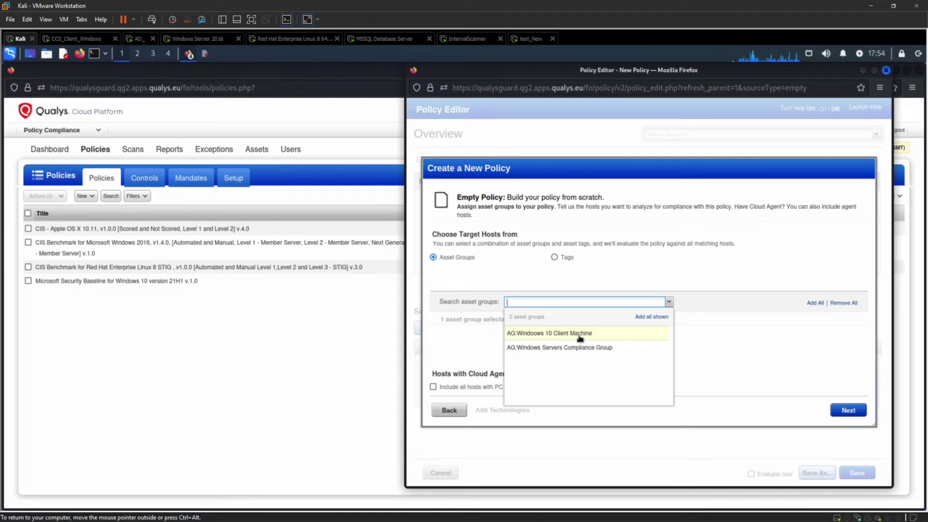
left_click(700, 360)
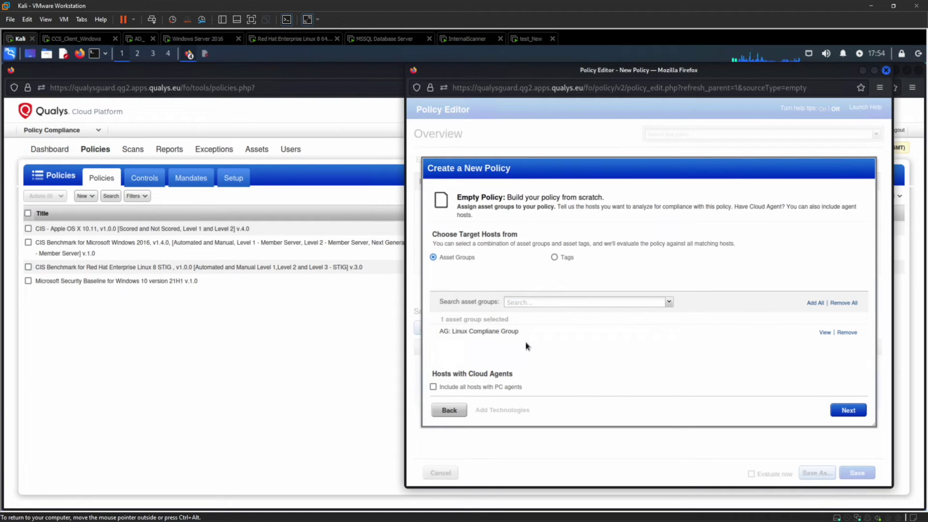
left_click(826, 411)
left_click(559, 257)
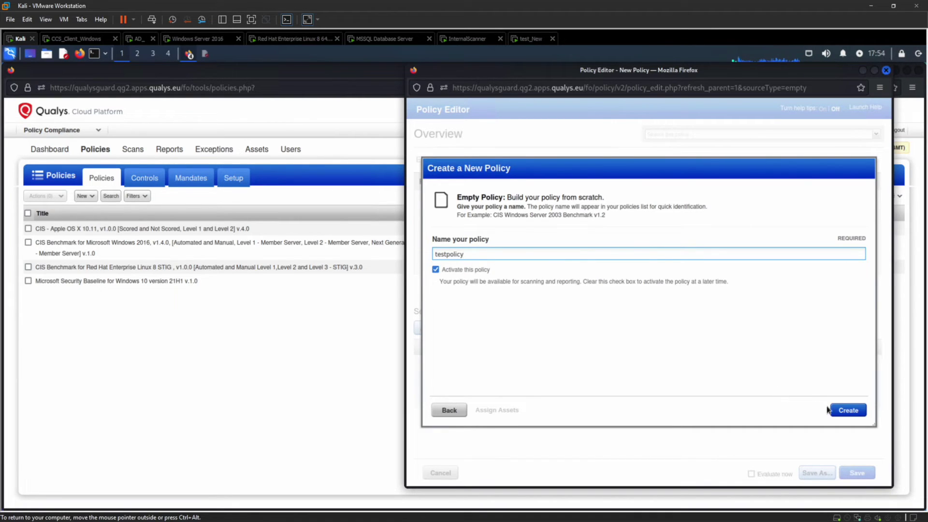
Step: Create the testpolicy policy so its Policy Editor opens with no controls
left_click(841, 411)
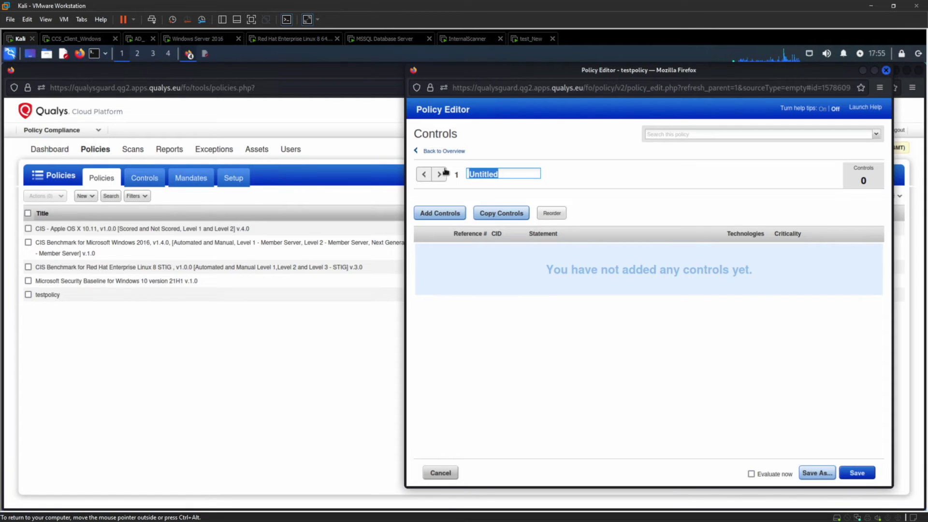
Step: Retitle the Untitled section to TestControls and bring up the Add Controls list
key("BackSpace")
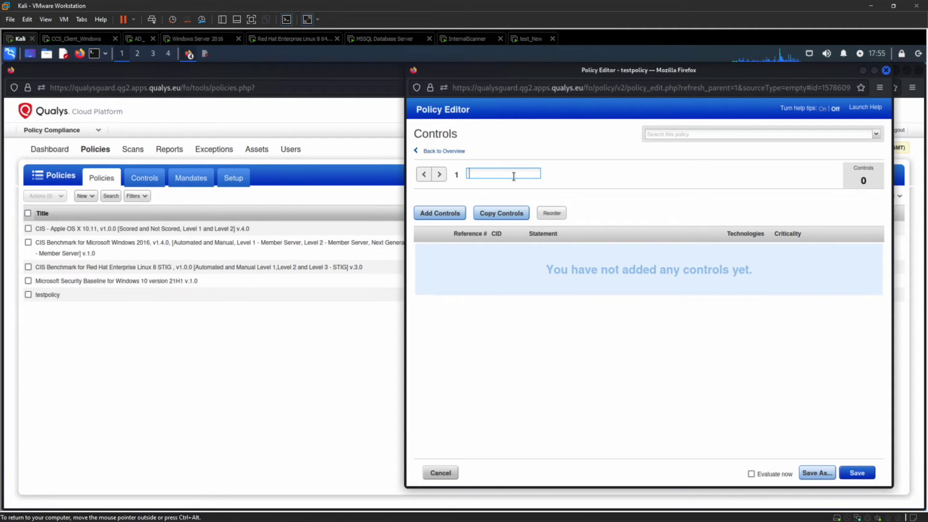
type("TestContr")
left_click(441, 218)
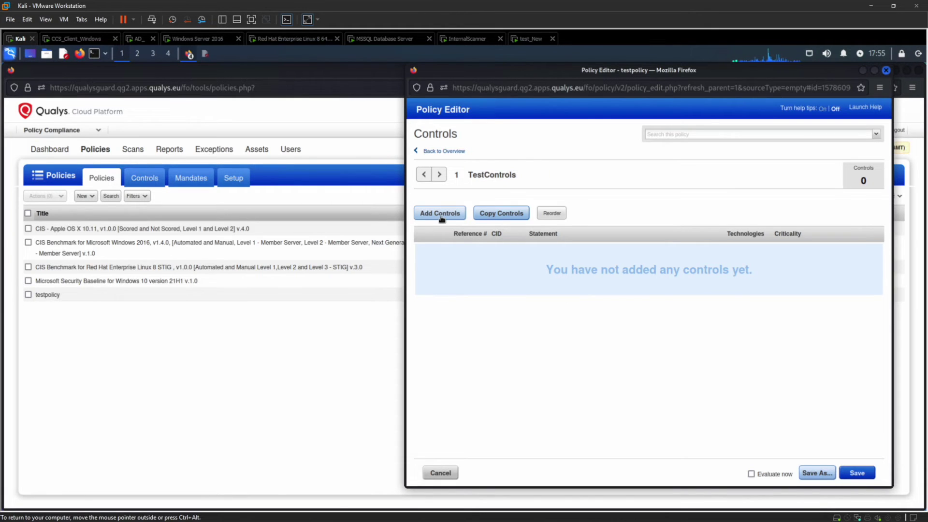
left_click(441, 214)
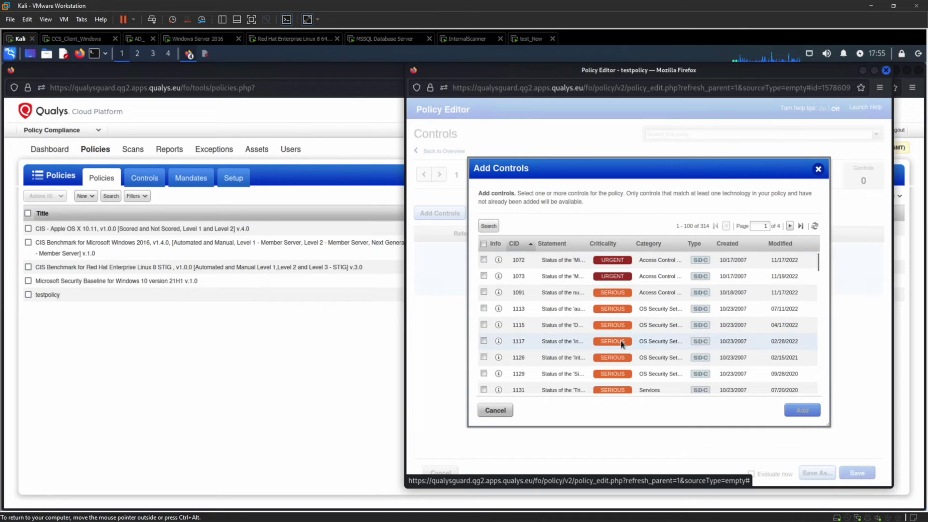
Step: Pick control 1117, then search controls filtered by CIS Benchmark for F5 Networks v1.0.0
left_click(561, 339)
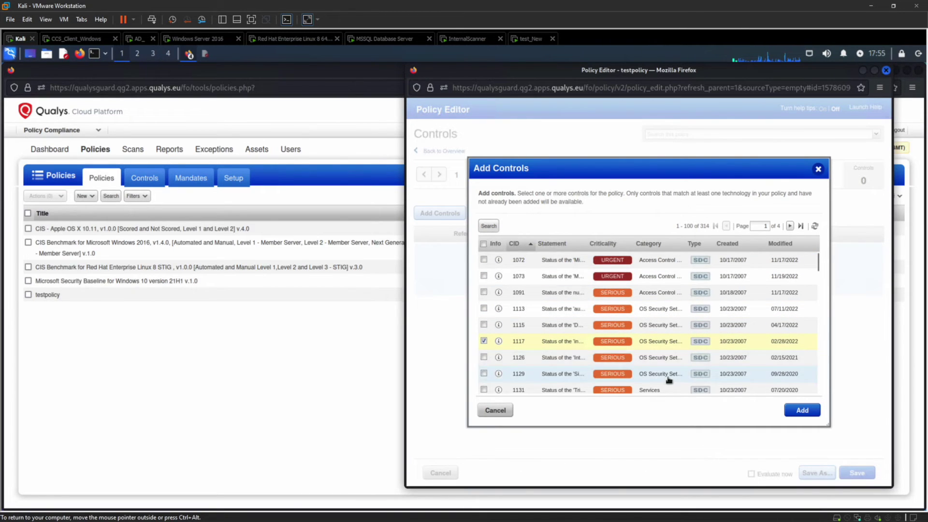
left_click(494, 230)
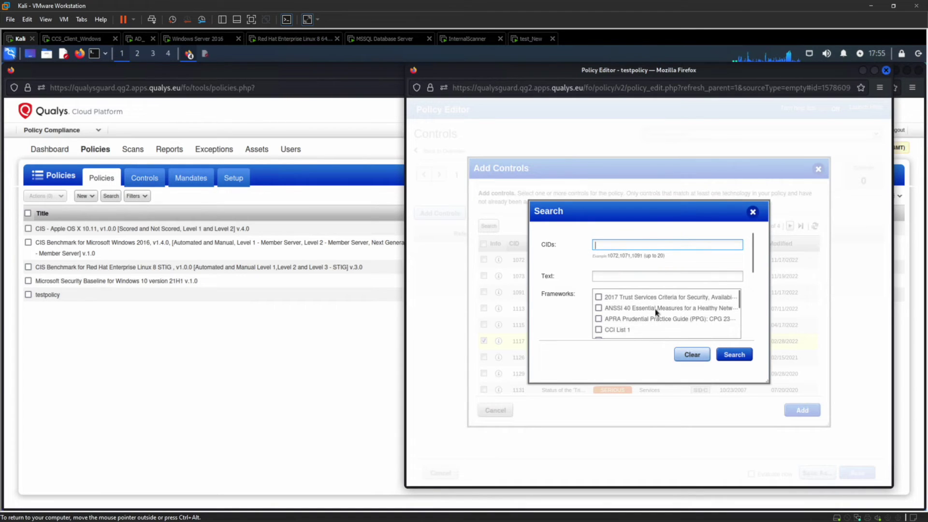
scroll(655, 313, "down", 3)
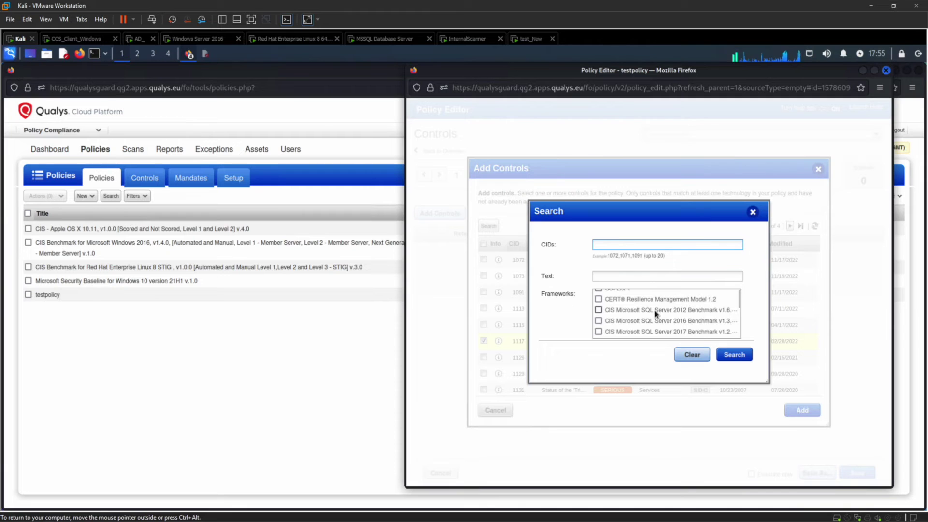
scroll(656, 313, "down", 2)
scroll(655, 313, "down", 2)
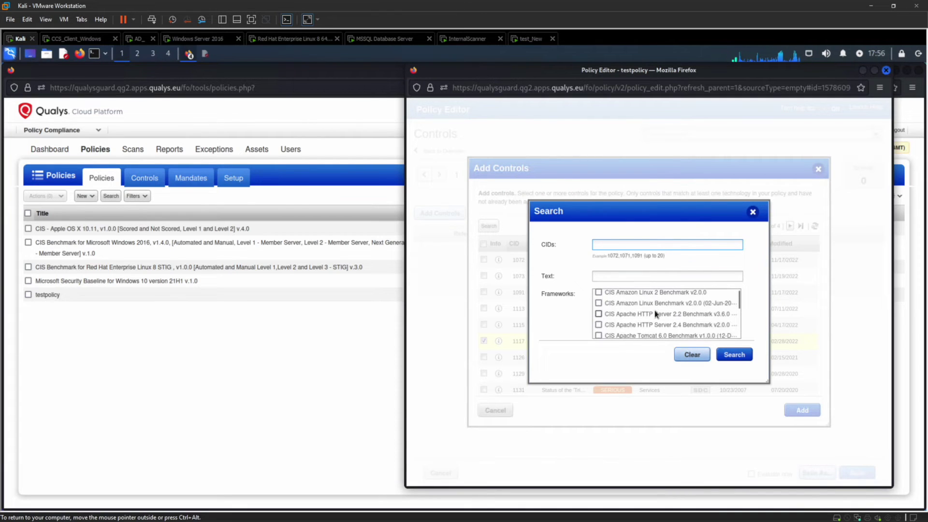
scroll(655, 314, "down", 4)
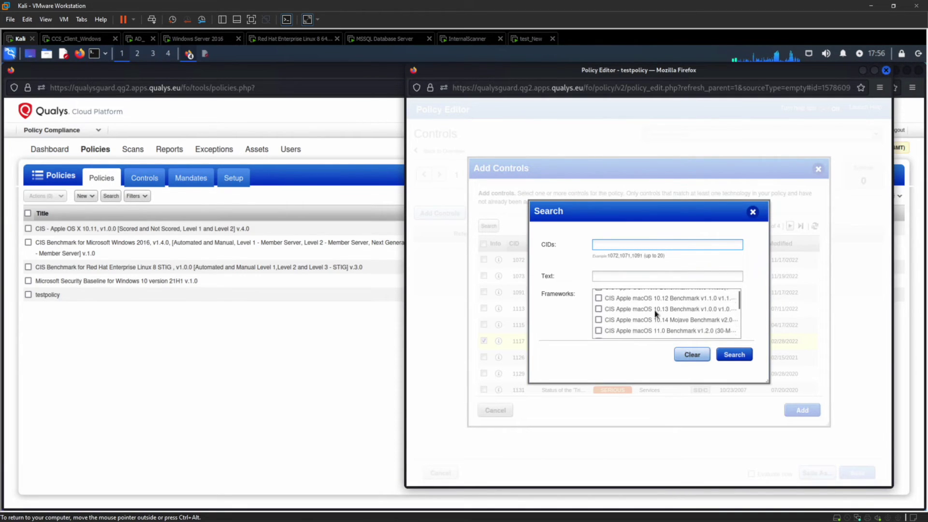
scroll(655, 313, "down", 5)
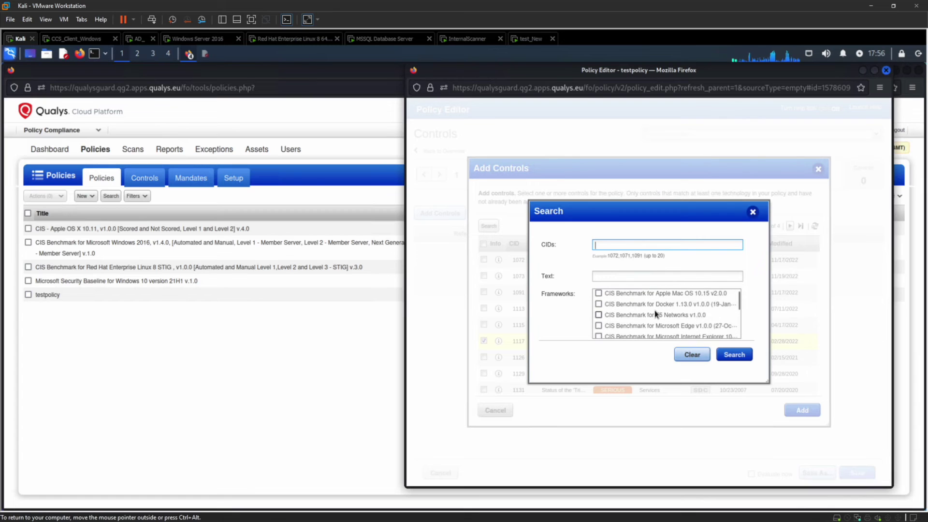
left_click(641, 317)
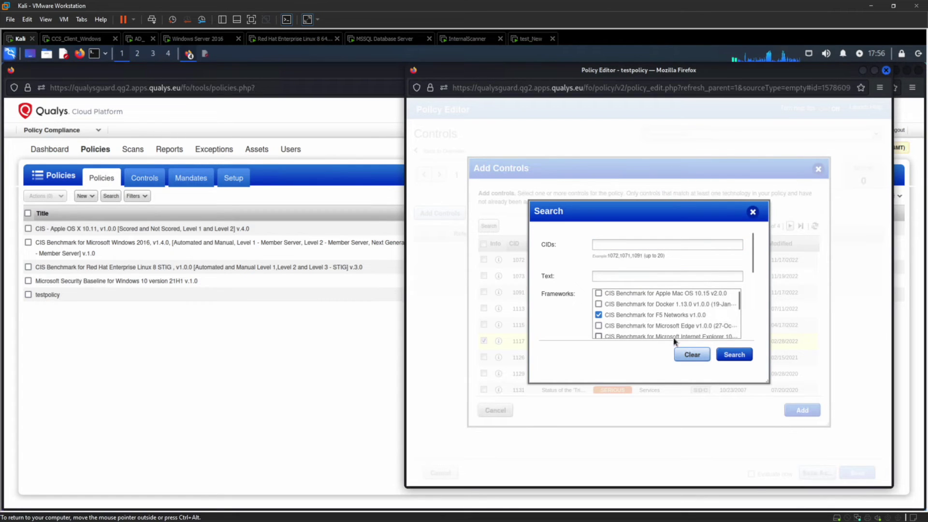
left_click(734, 357)
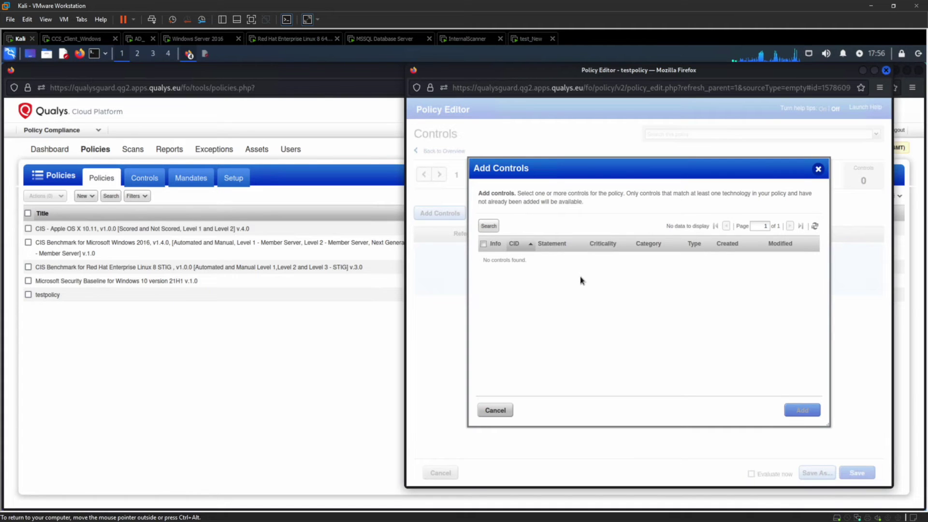
Step: Swap the F5 Networks filter for the Amazon Linux 2017 benchmark framework and search
left_click(489, 227)
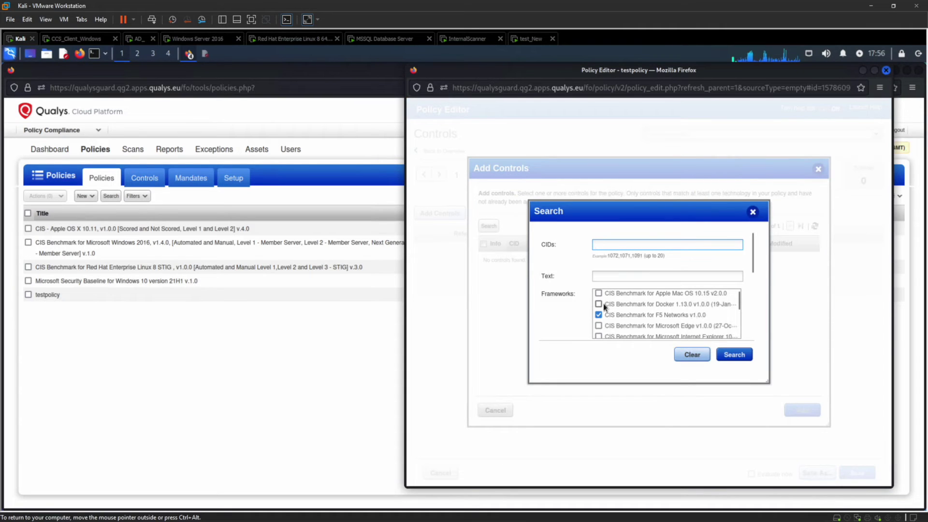
left_click(599, 315)
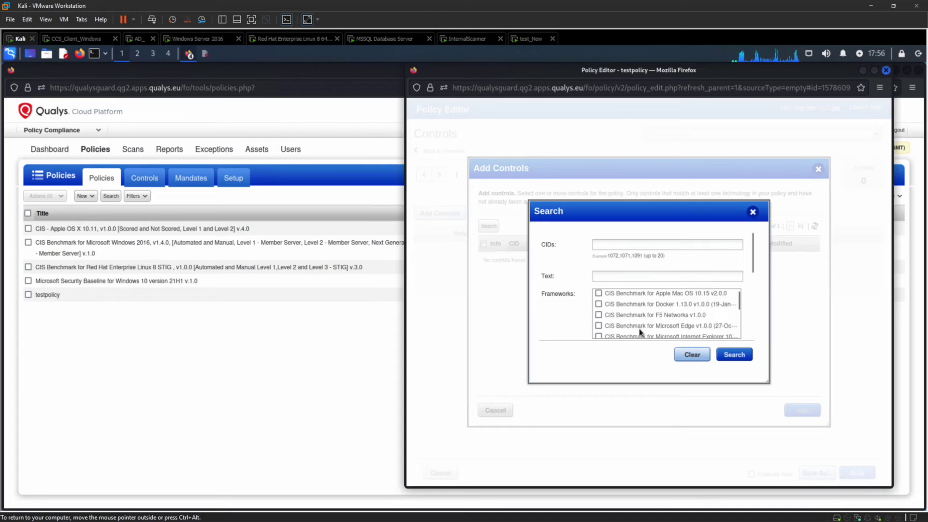
scroll(639, 332, "down", 2)
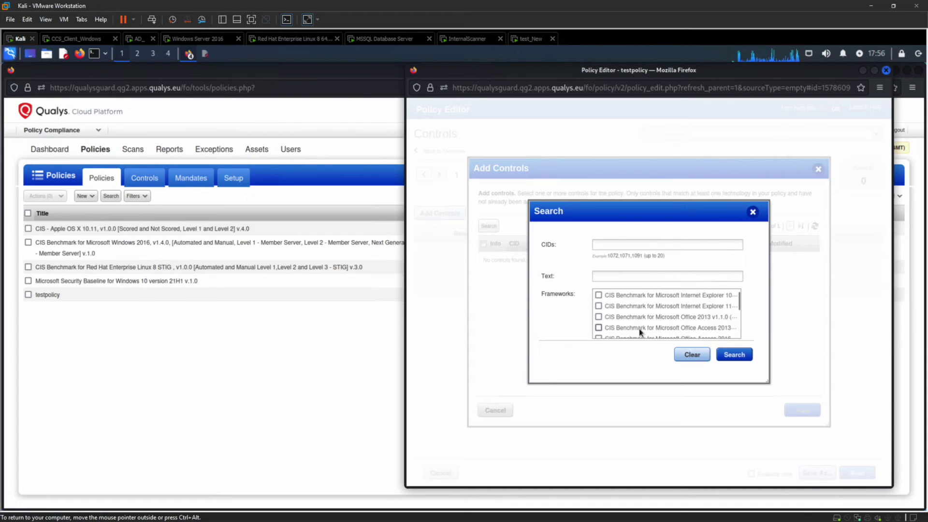
scroll(639, 332, "up", 4)
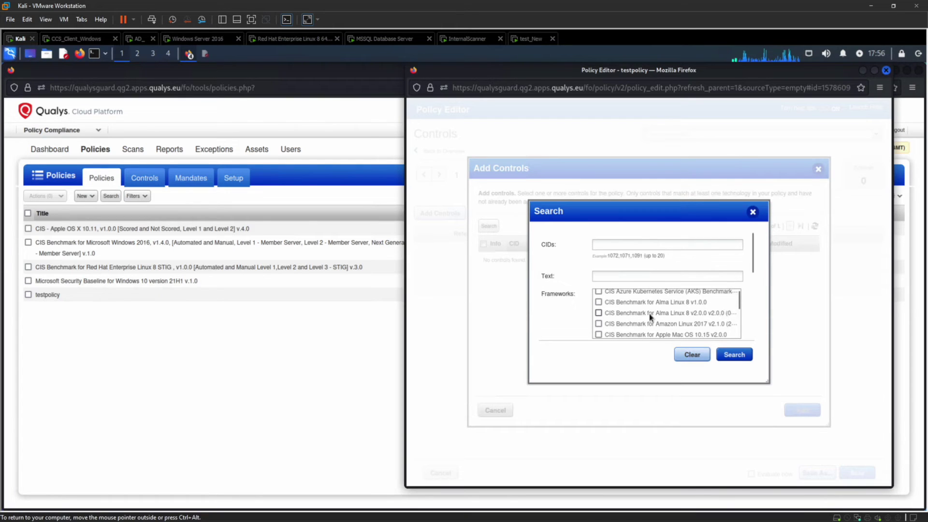
left_click(645, 325)
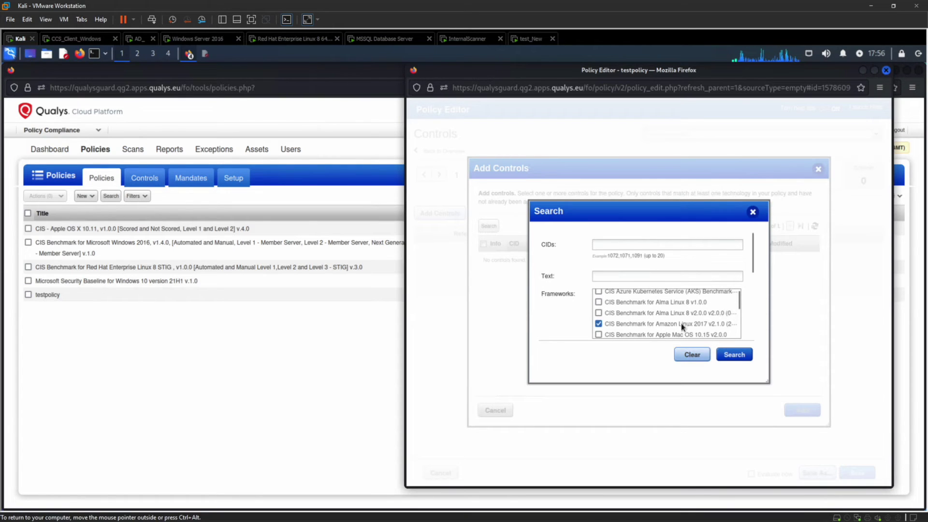
left_click(744, 359)
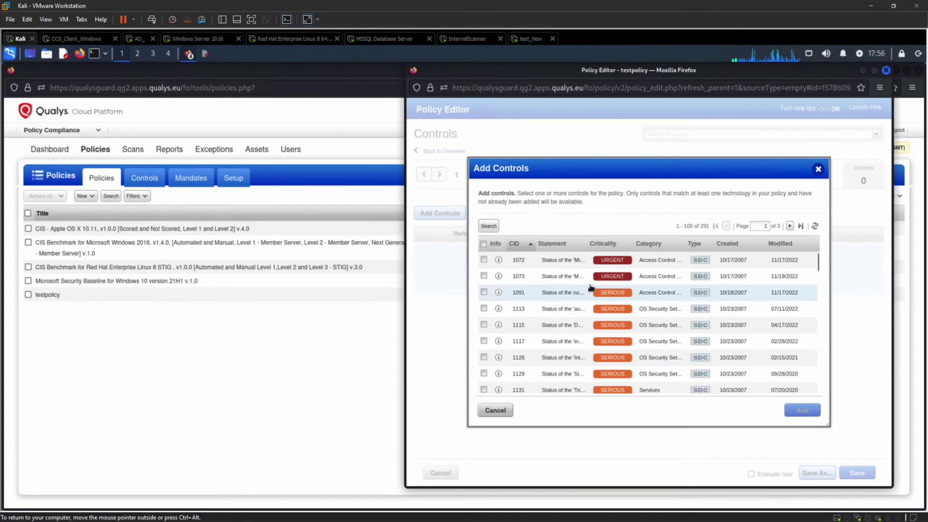
Step: Add all listed controls to TestControls and save the policy with Evaluate now checked
left_click(483, 243)
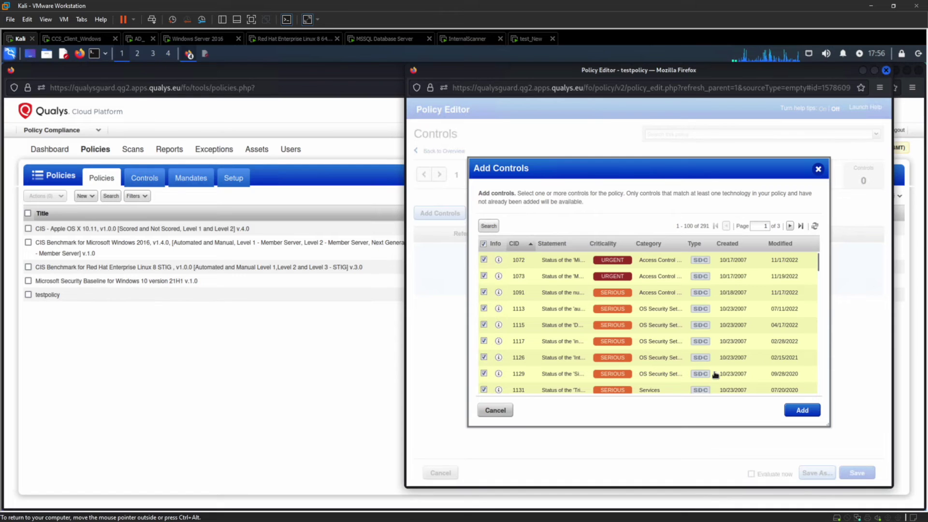
left_click(802, 410)
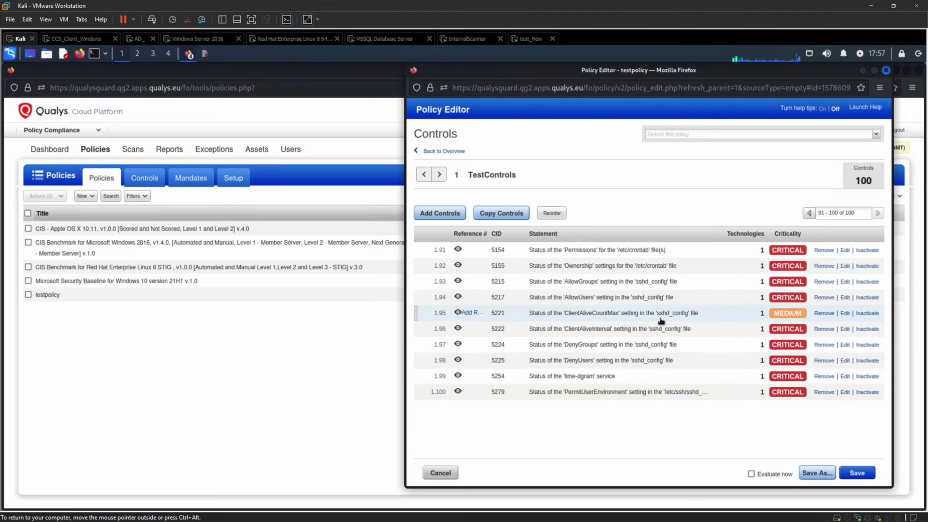
left_click(751, 475)
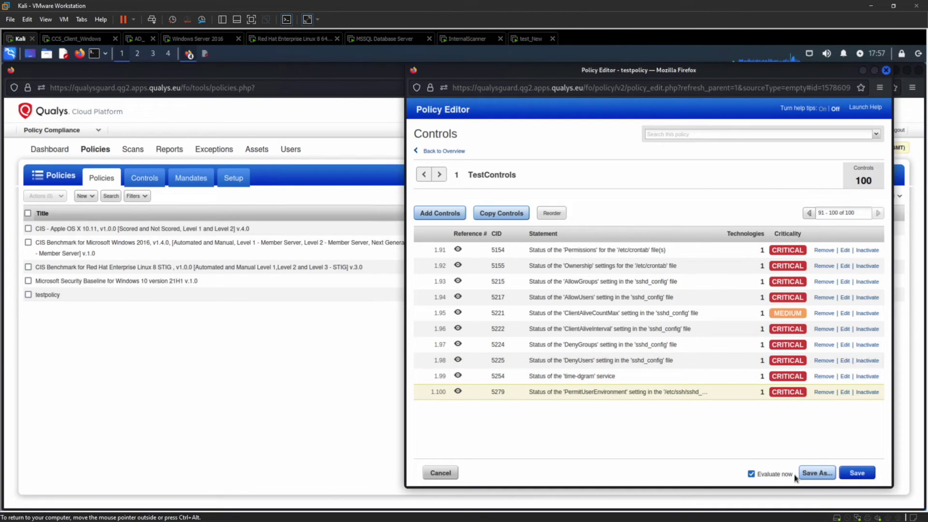
left_click(857, 473)
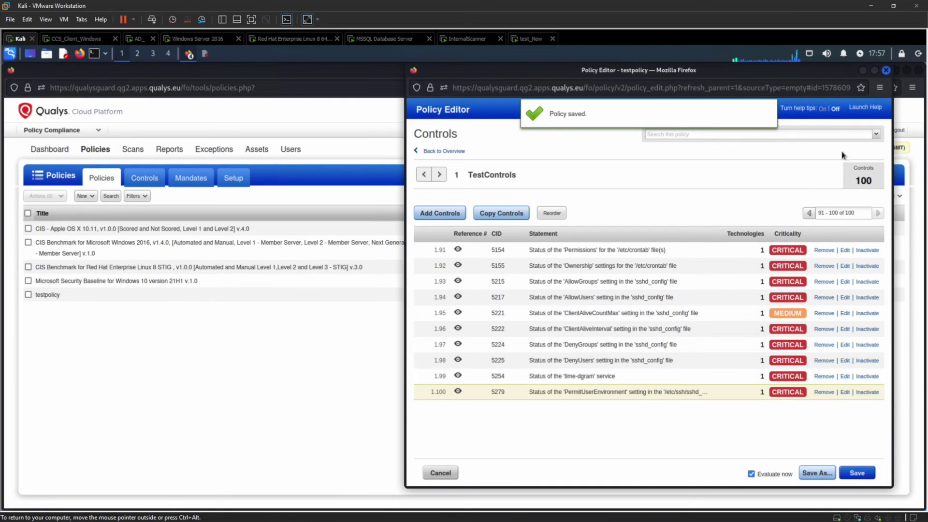
Step: Close the Policy Editor and show the Controls list of 20214 controls
left_click(887, 71)
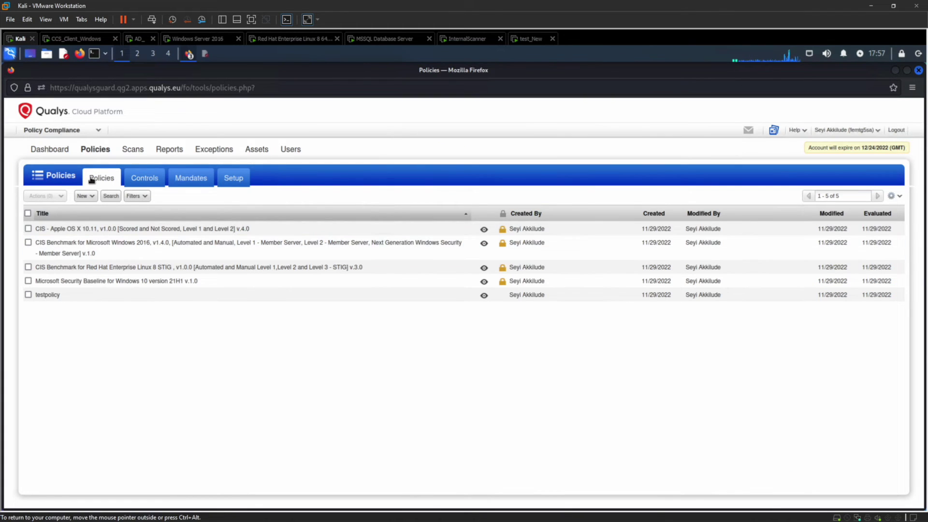
left_click(140, 186)
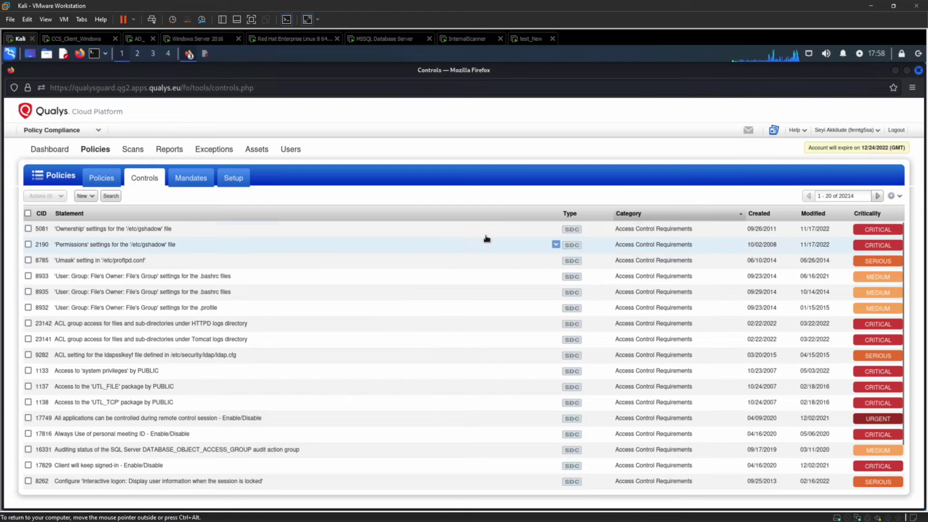
Step: Begin a new user-defined control of the MS SQL Database Check database type
left_click(82, 197)
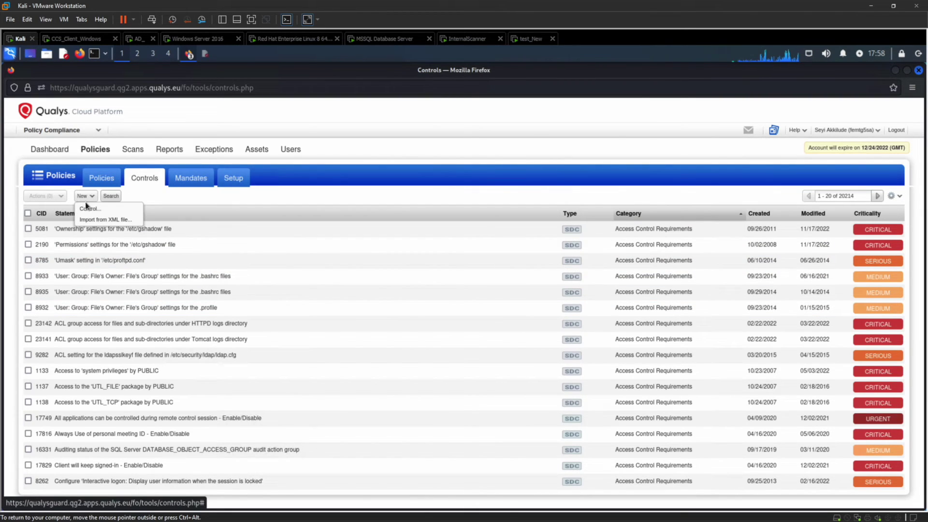
left_click(89, 209)
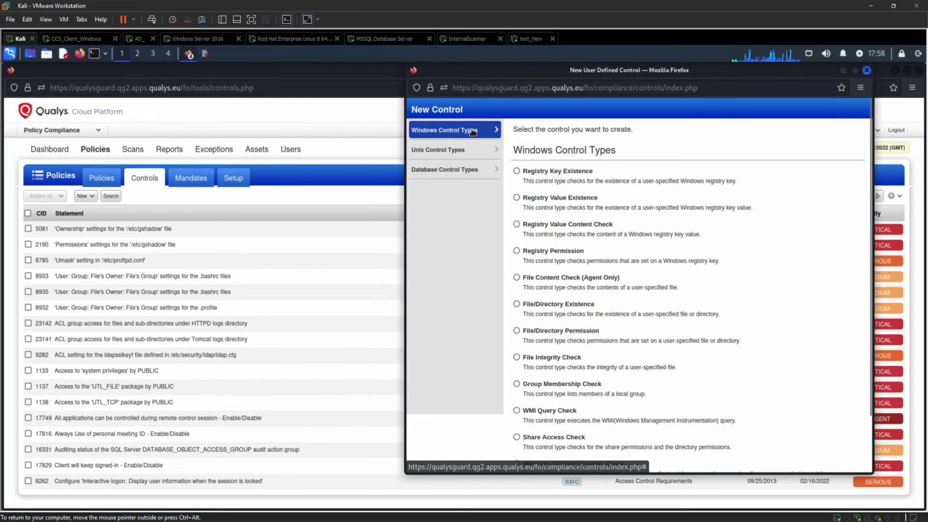
left_click(457, 175)
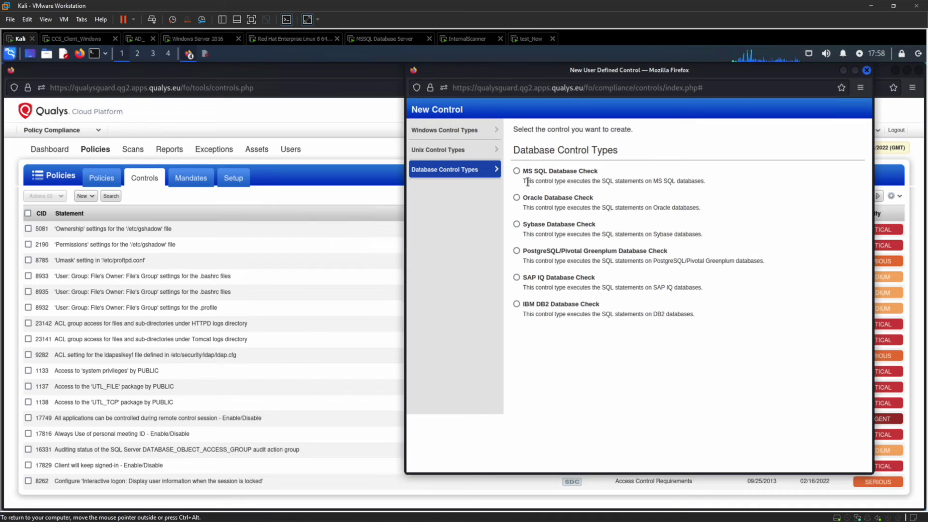
left_click(517, 172)
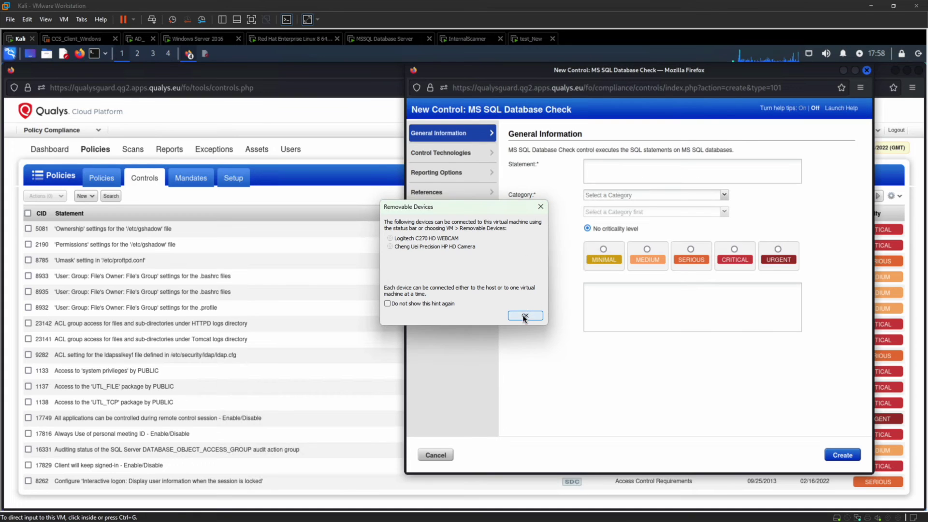
Step: Set category OS Security Settings, sub-category Database Settings, and criticality CRITICAL
left_click(524, 316)
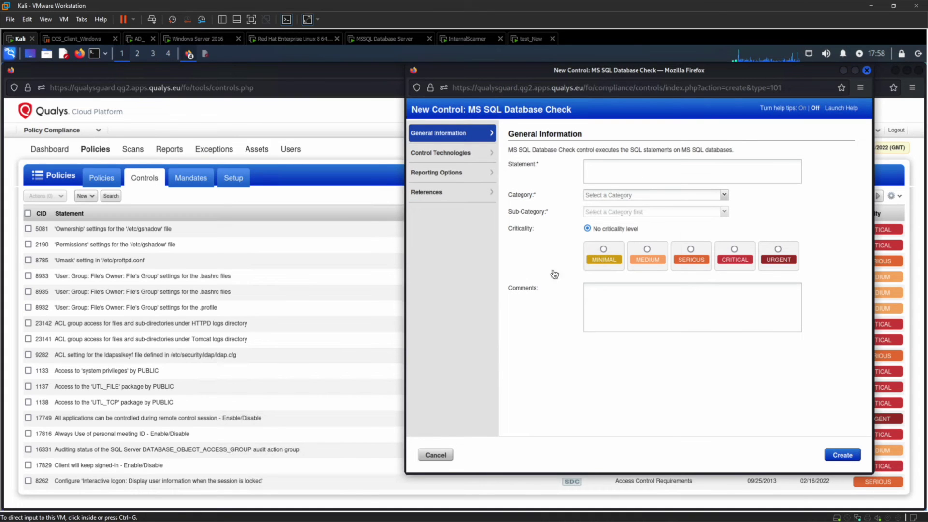
left_click(609, 172)
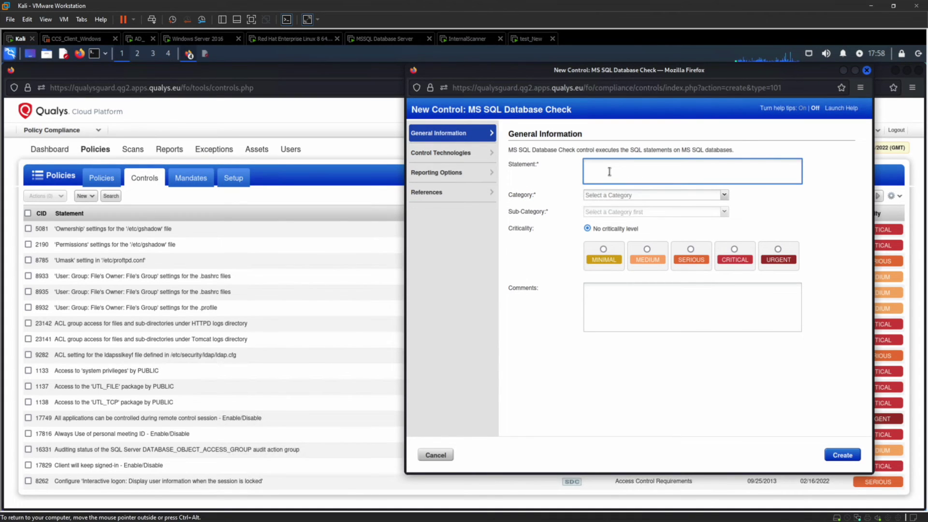
left_click(616, 196)
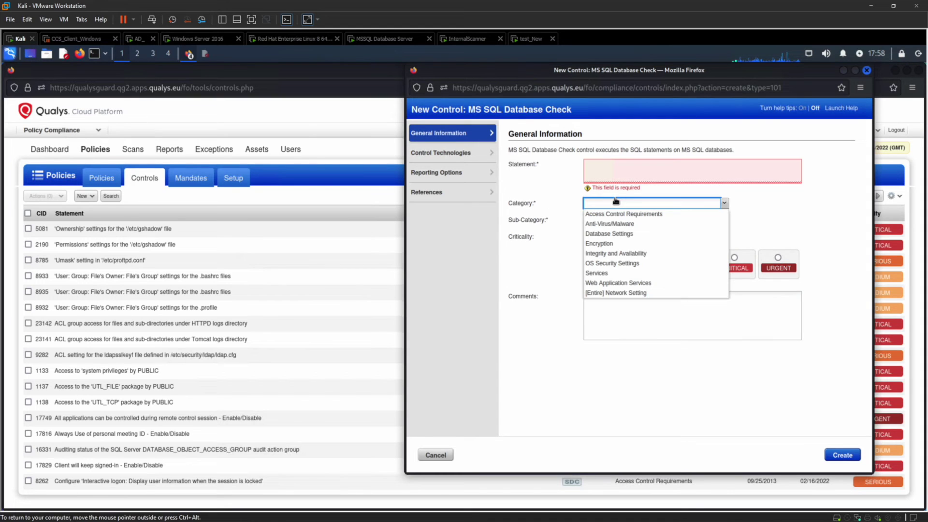
left_click(608, 263)
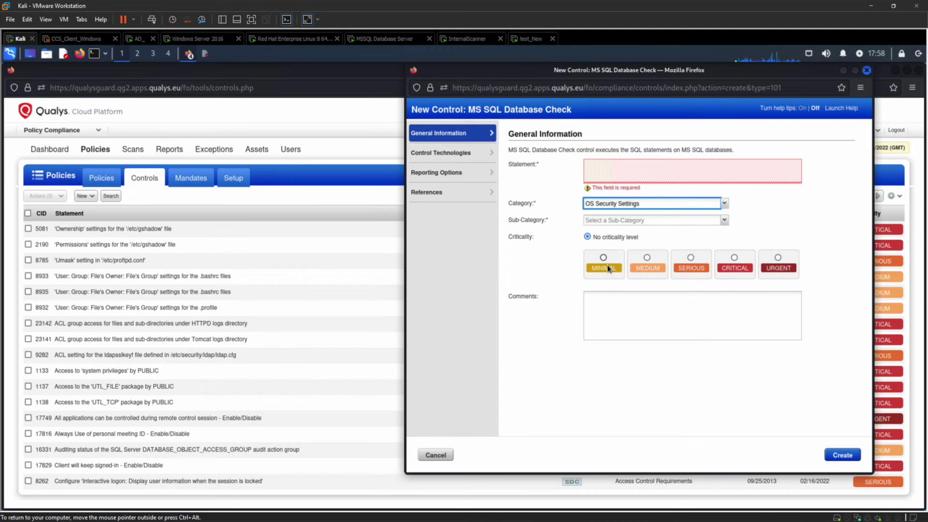
left_click(622, 220)
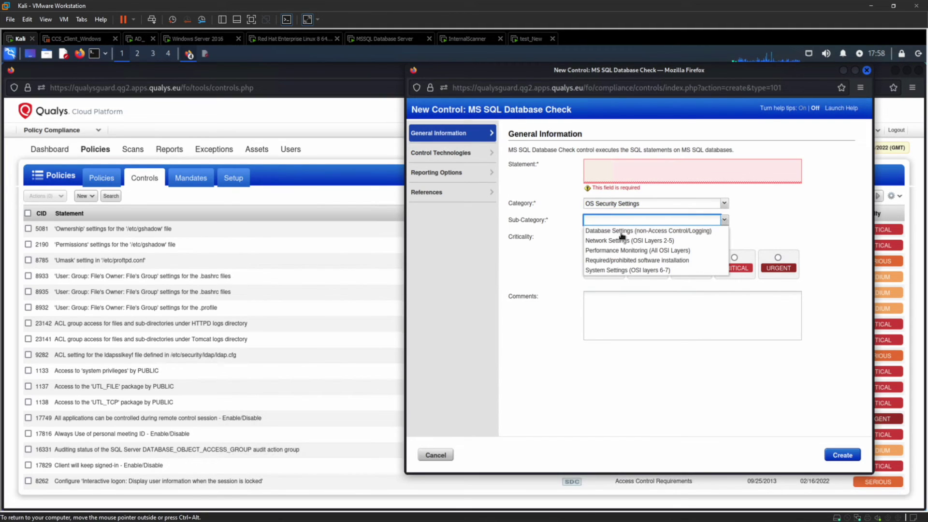
left_click(624, 231)
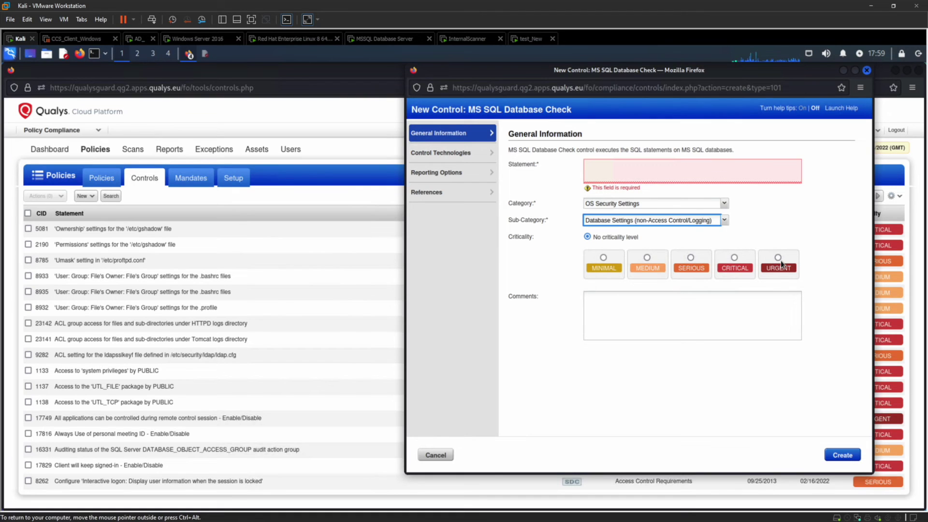
left_click(778, 259)
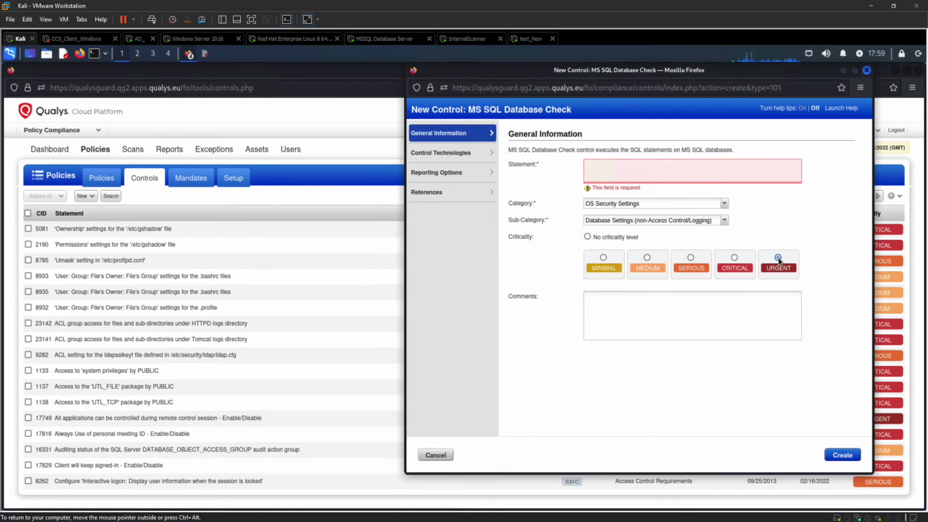
left_click(735, 258)
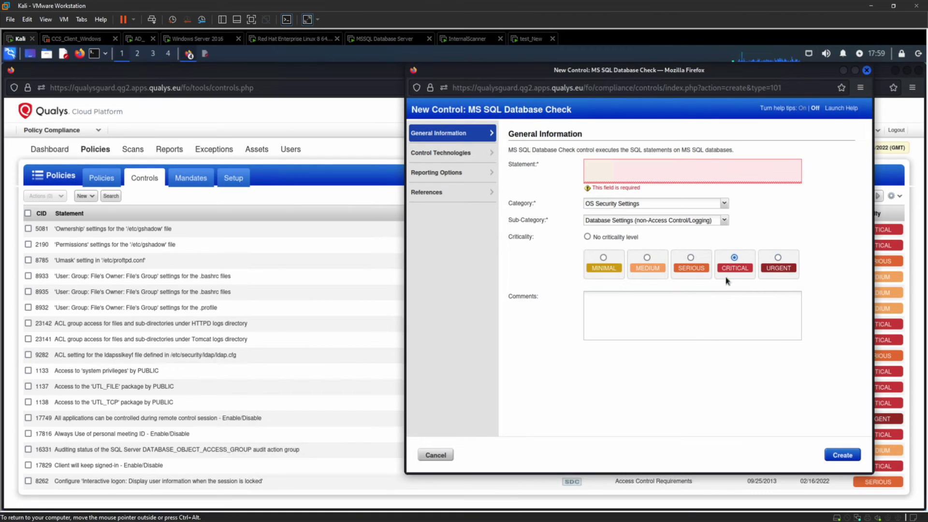
Step: Enter 'select *' as the control's statement
left_click(608, 168)
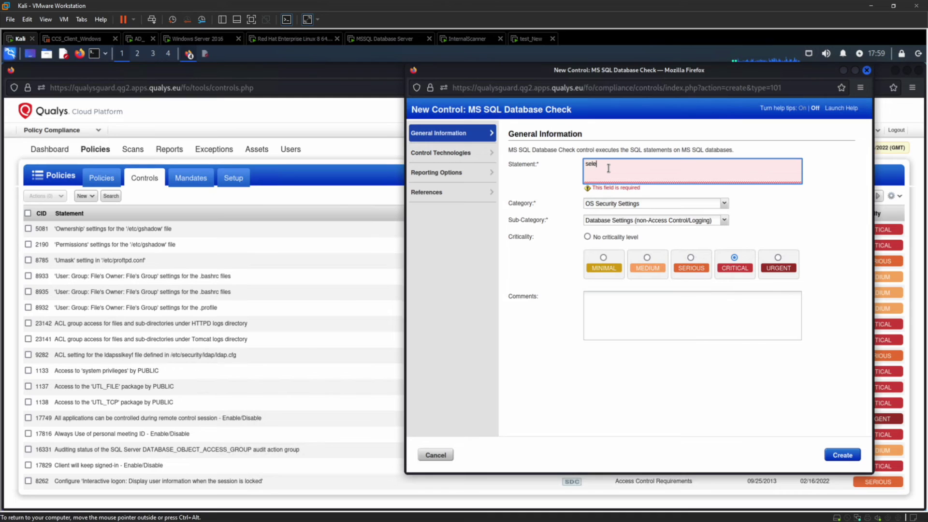
type("select")
key("BackSpace")
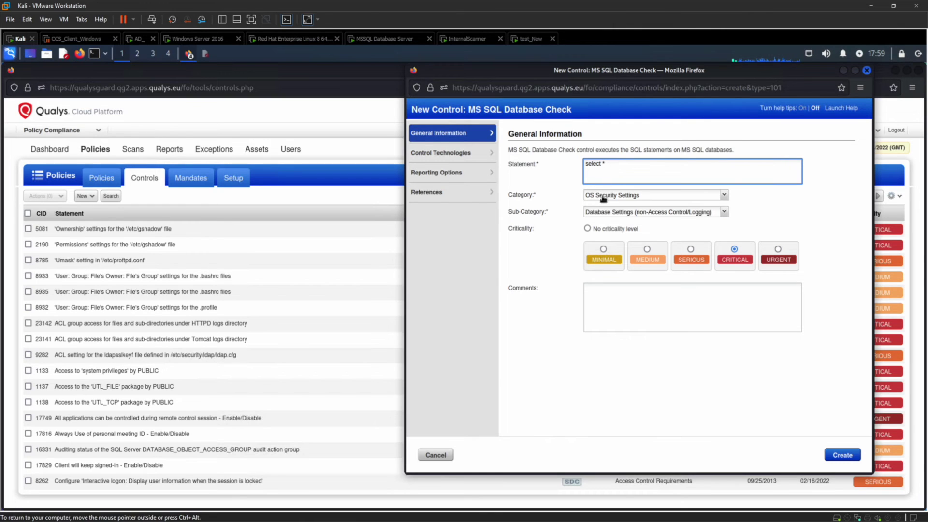
left_click(448, 156)
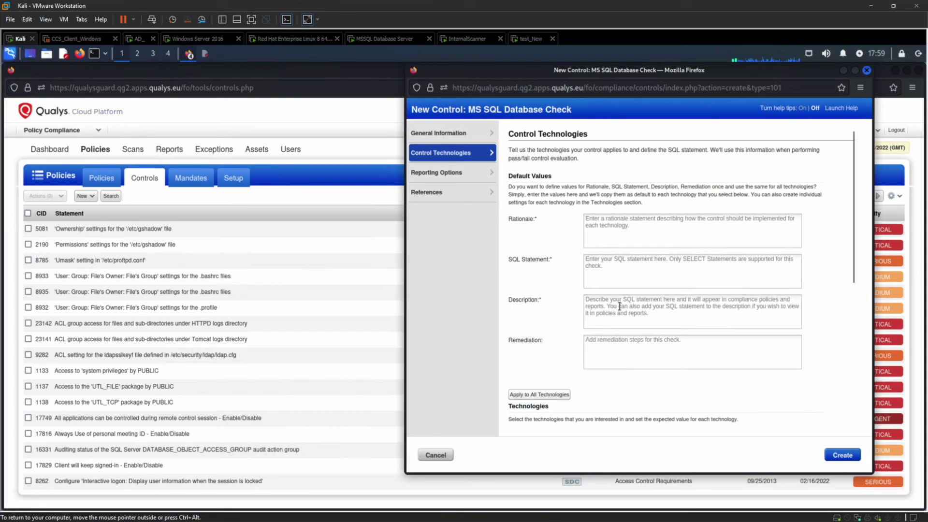
Step: Tick Microsoft SQL Server 2019 as the control's technology, then go to Reporting Options
scroll(619, 309, "down", 3)
scroll(621, 309, "down", 2)
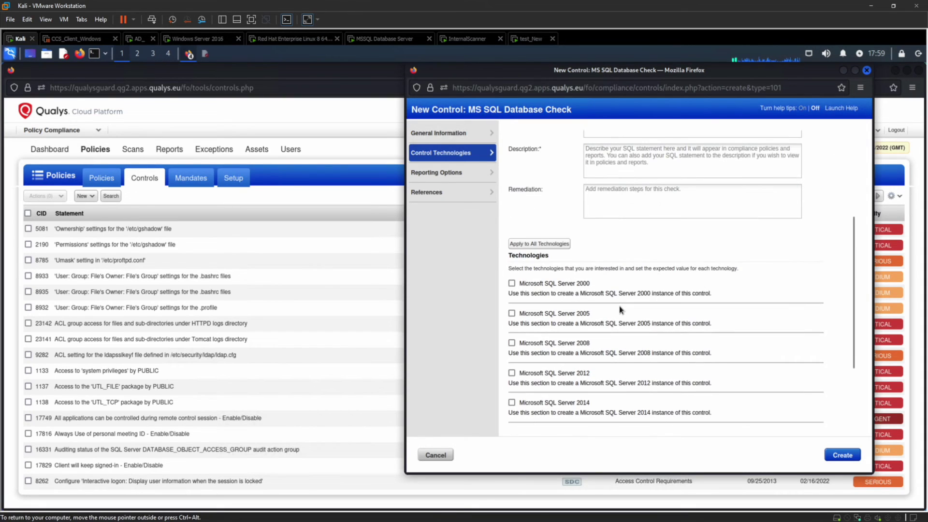
scroll(621, 310, "down", 2)
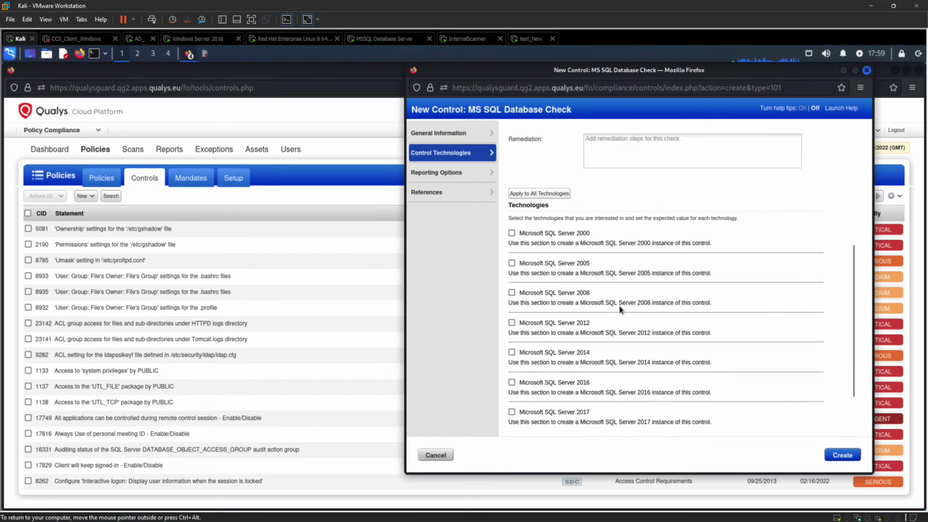
scroll(621, 310, "down", 2)
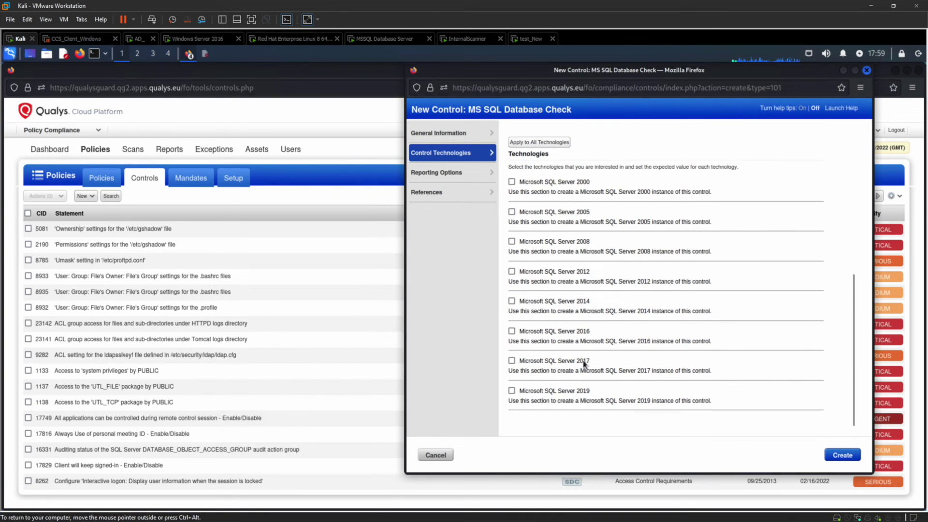
left_click(512, 390)
scroll(587, 320, "up", 10)
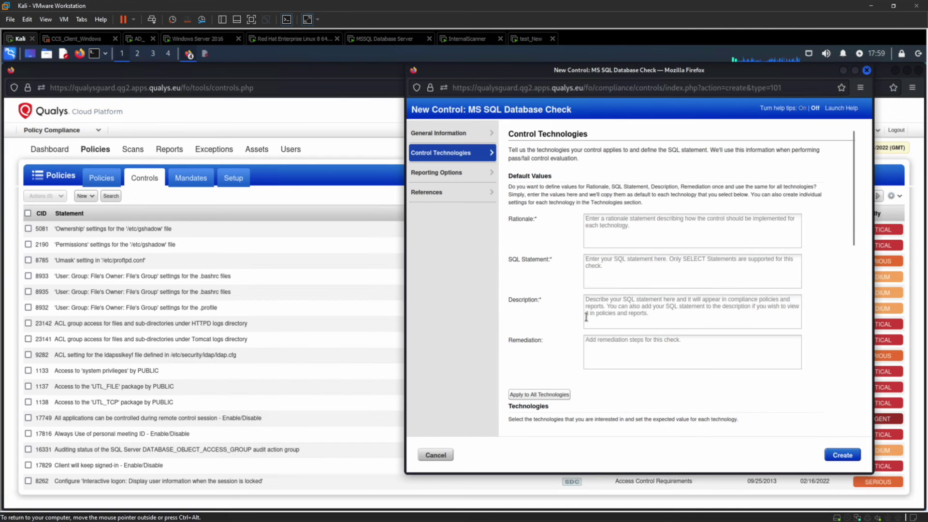
left_click(602, 227)
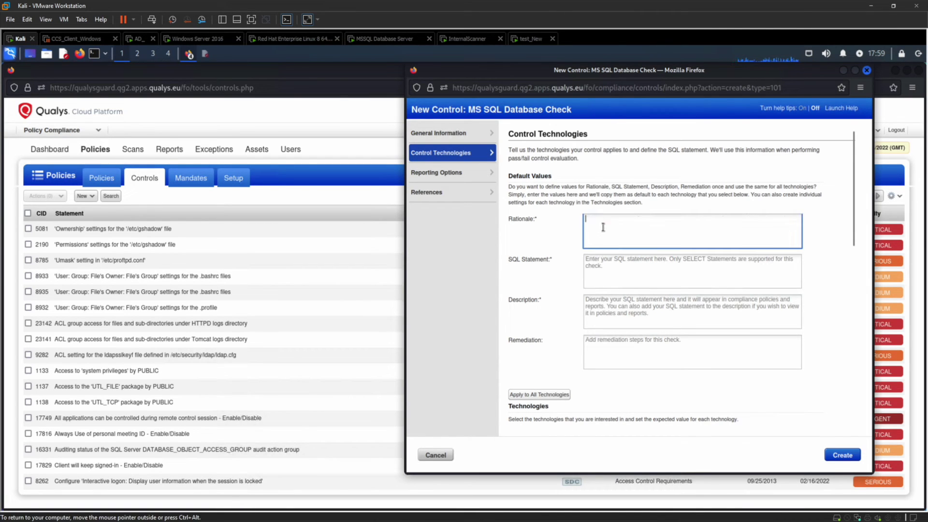
left_click(608, 267)
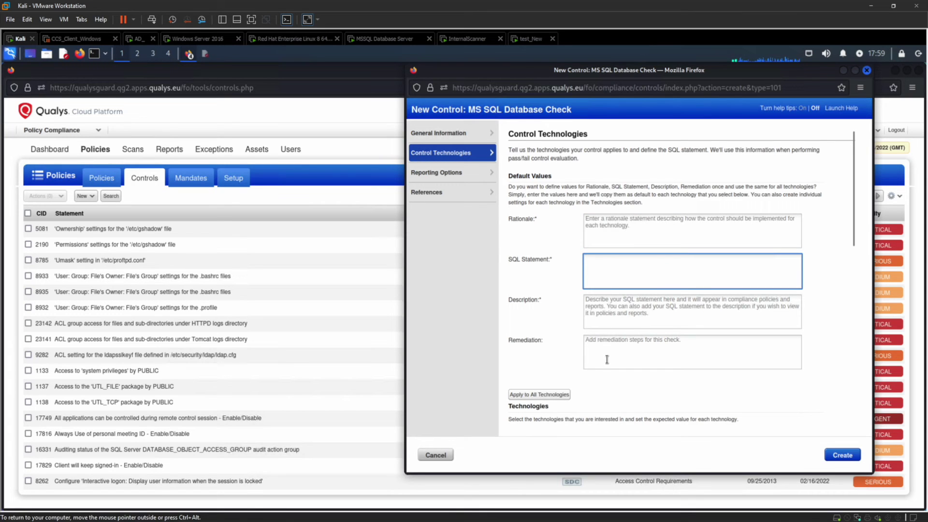
scroll(607, 359, "down", 8)
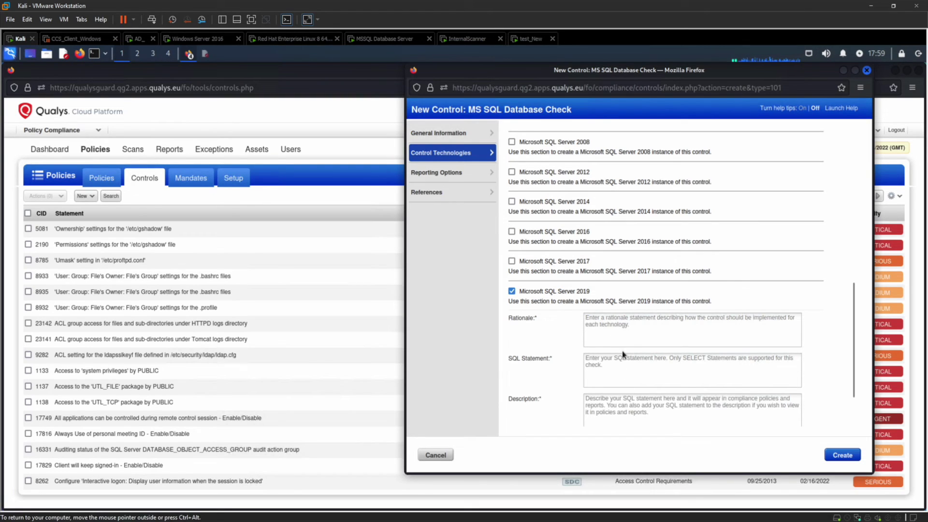
scroll(627, 367, "up", 5)
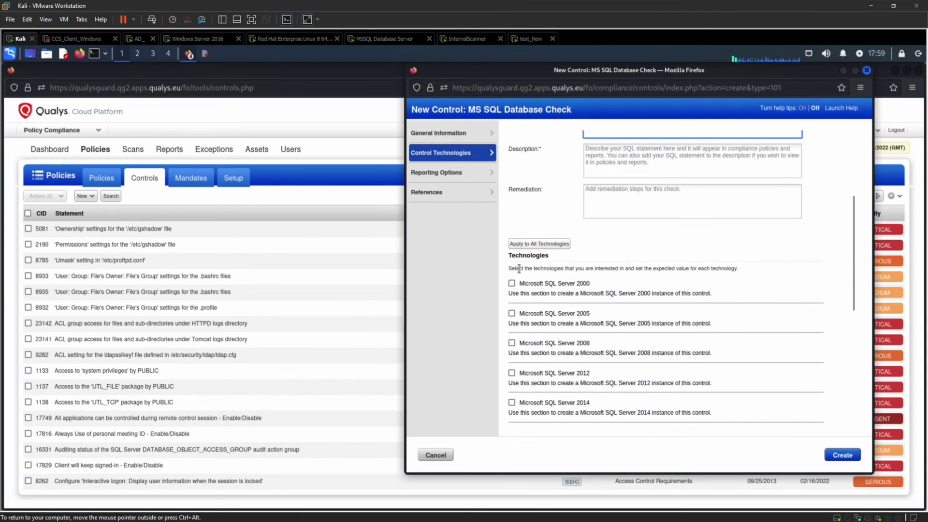
left_click(448, 172)
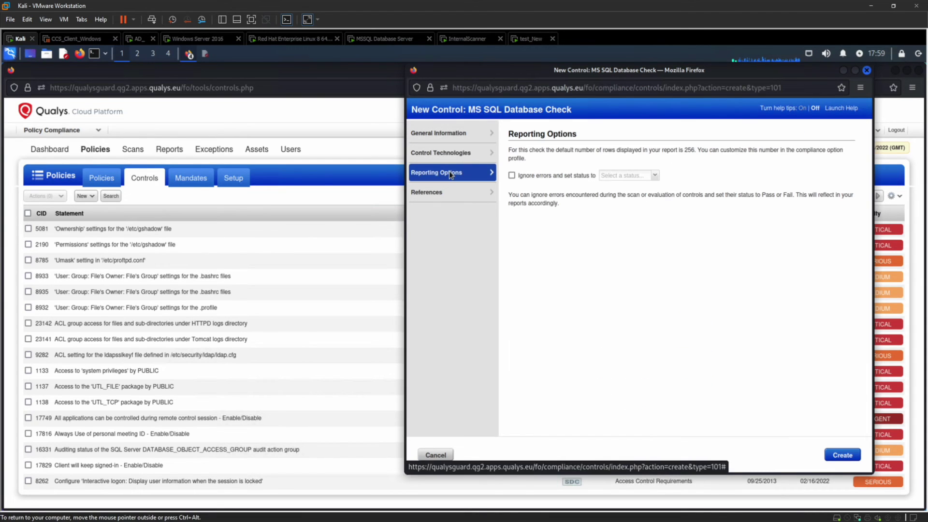
Step: Try ignore-errors with Fail status, untick it, view References, then cancel the new control
left_click(515, 174)
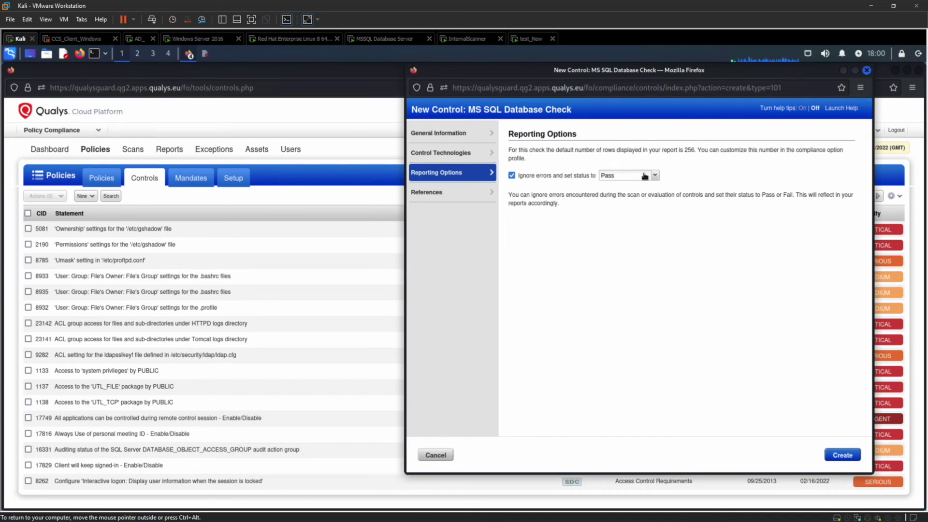
left_click(645, 176)
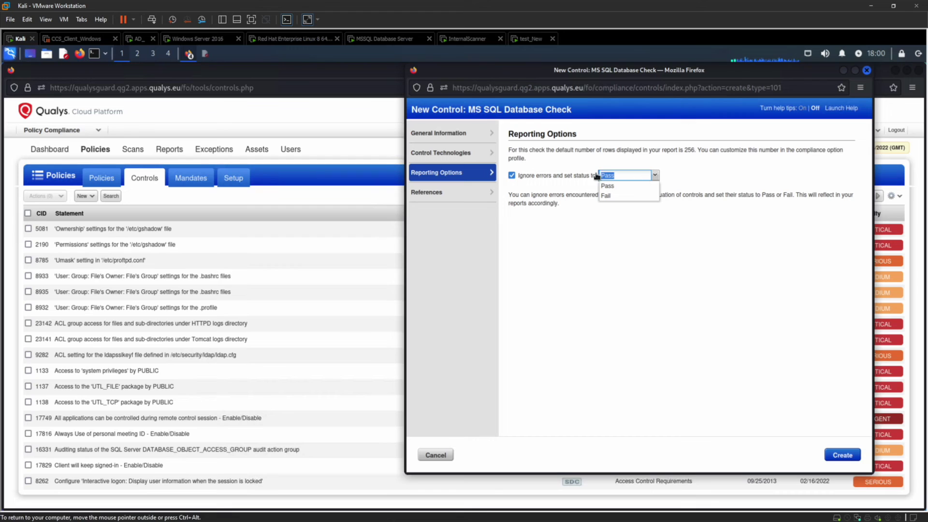
left_click(612, 194)
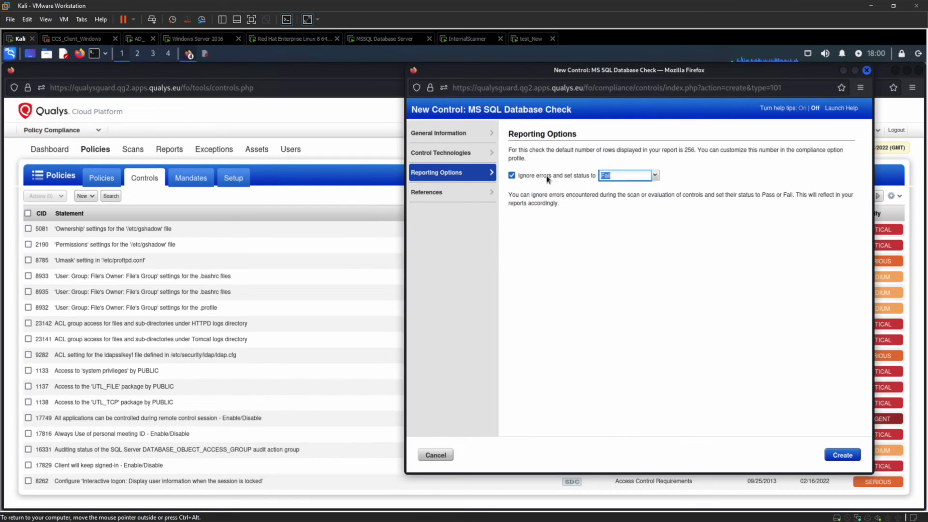
left_click(512, 175)
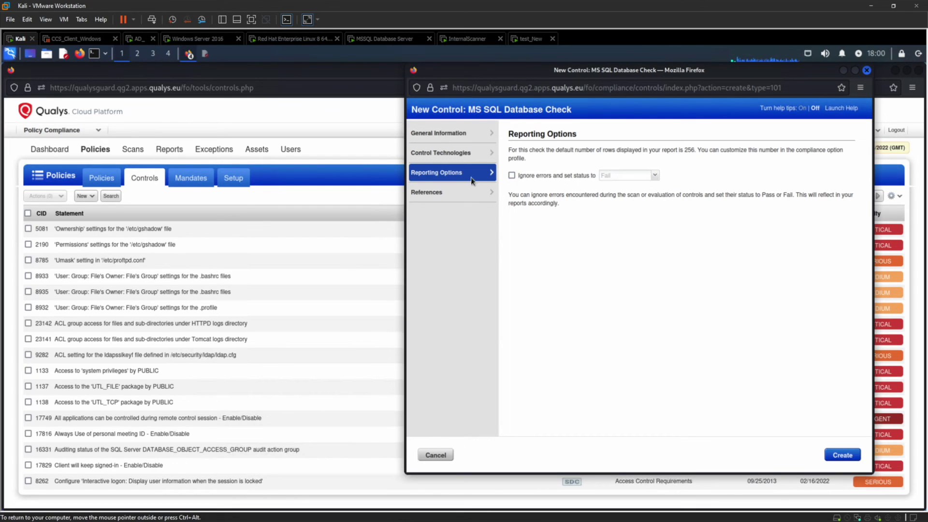
left_click(447, 193)
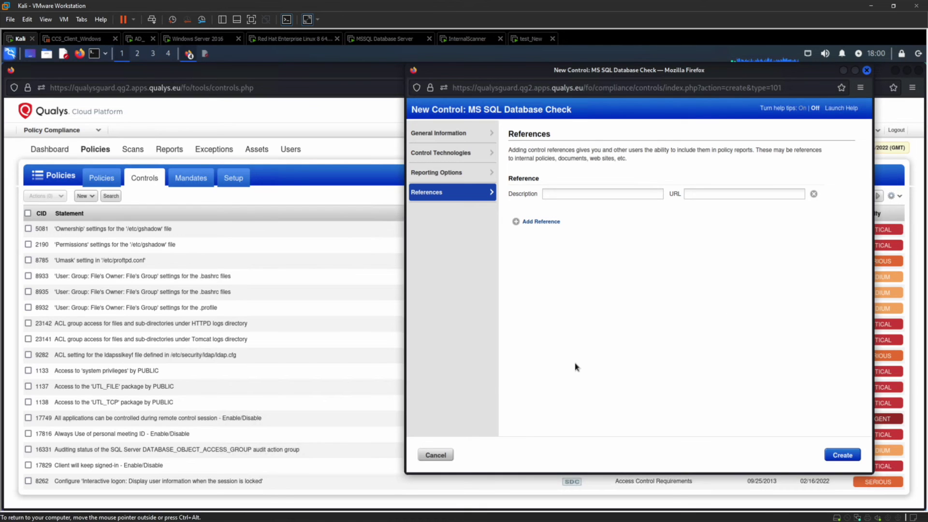
left_click(434, 455)
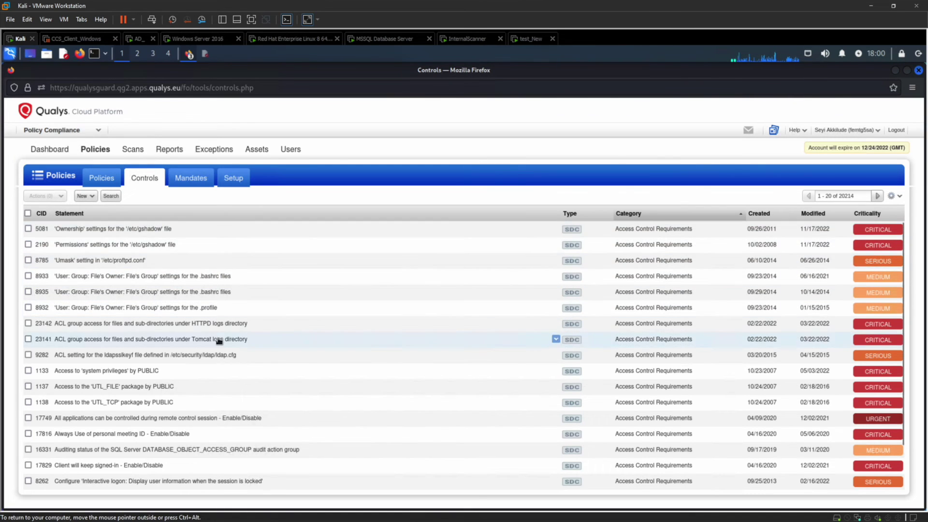
Step: Open the Mandates list and view the PCI-DSS v4.0 mandate details
left_click(185, 184)
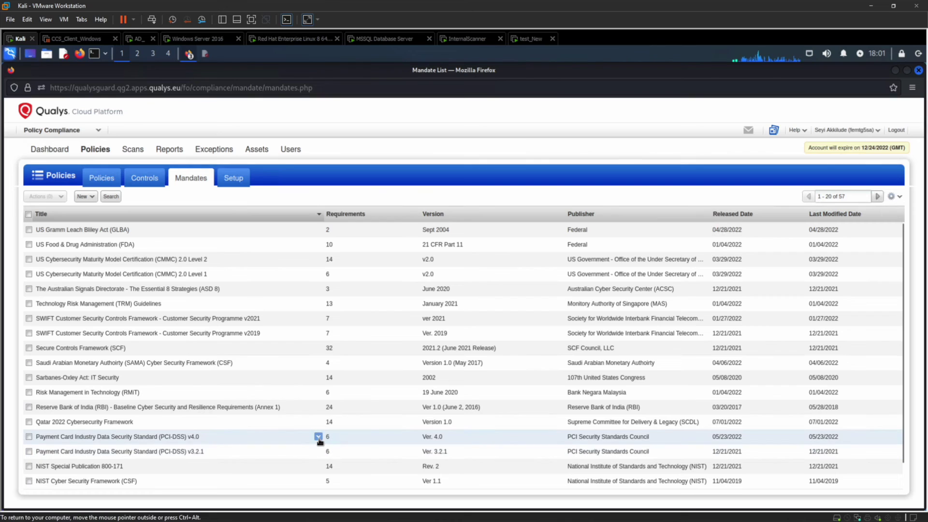
left_click(318, 439)
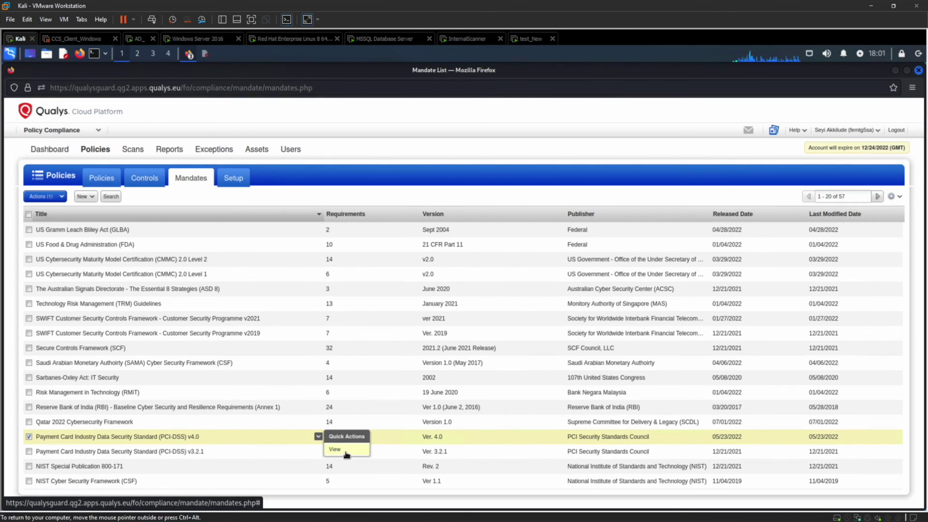
left_click(346, 452)
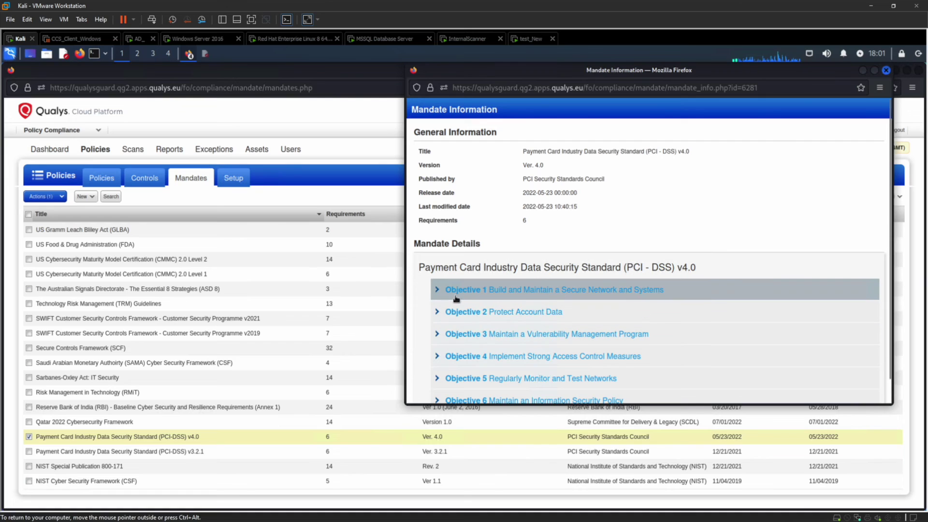
Step: Expand Objective 1, Requirement 1 and item 1.1, then close the mandate window
left_click(438, 290)
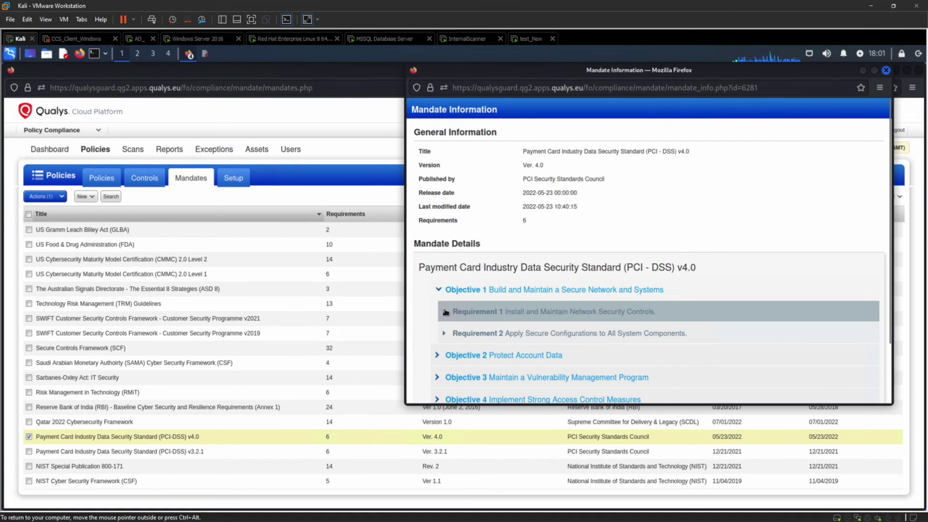
left_click(444, 311)
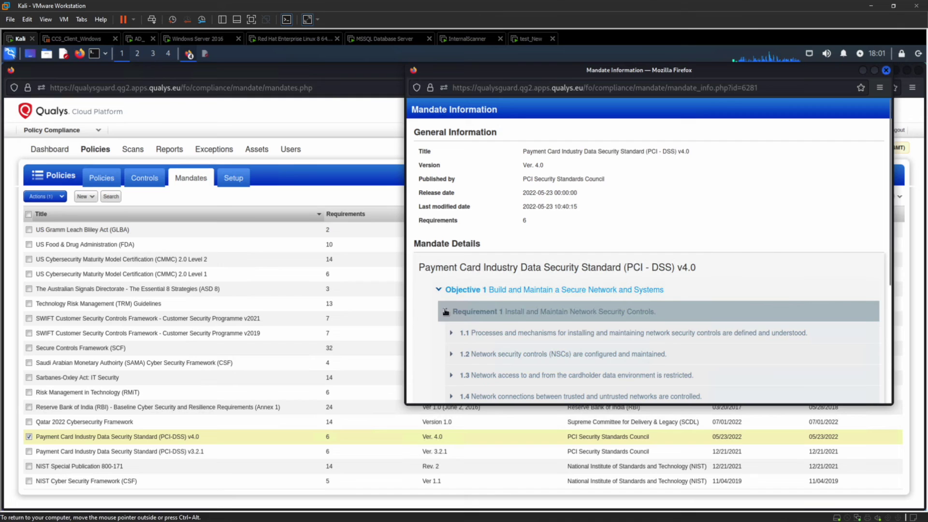
left_click(454, 335)
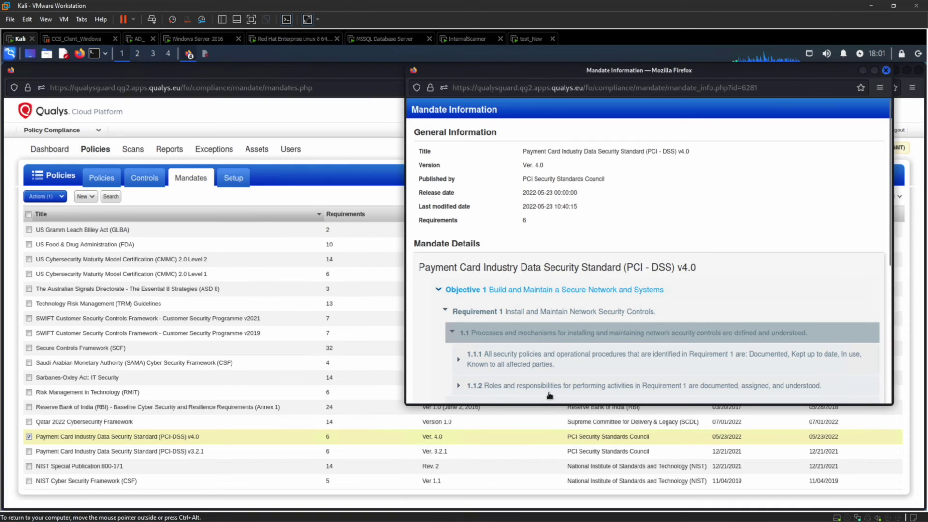
left_click(887, 71)
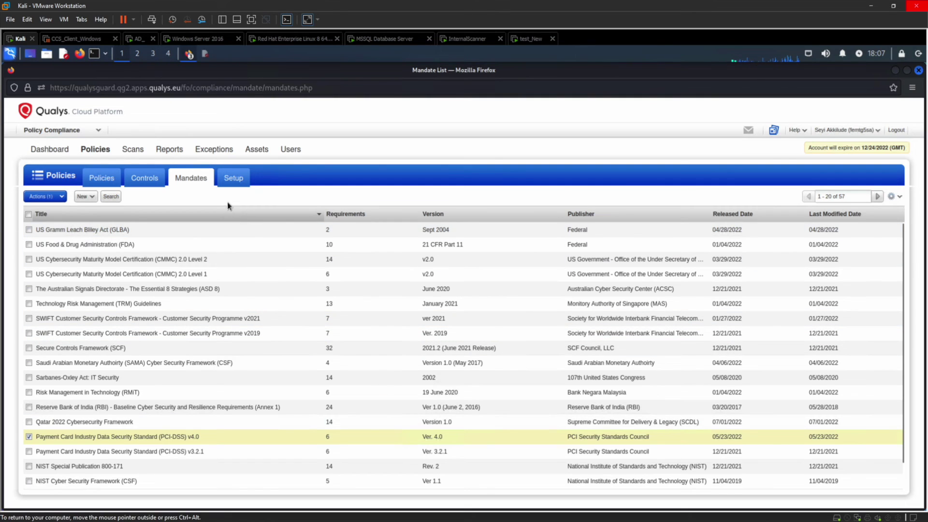
Step: Open the Policy Summary report from the Reports section
left_click(168, 149)
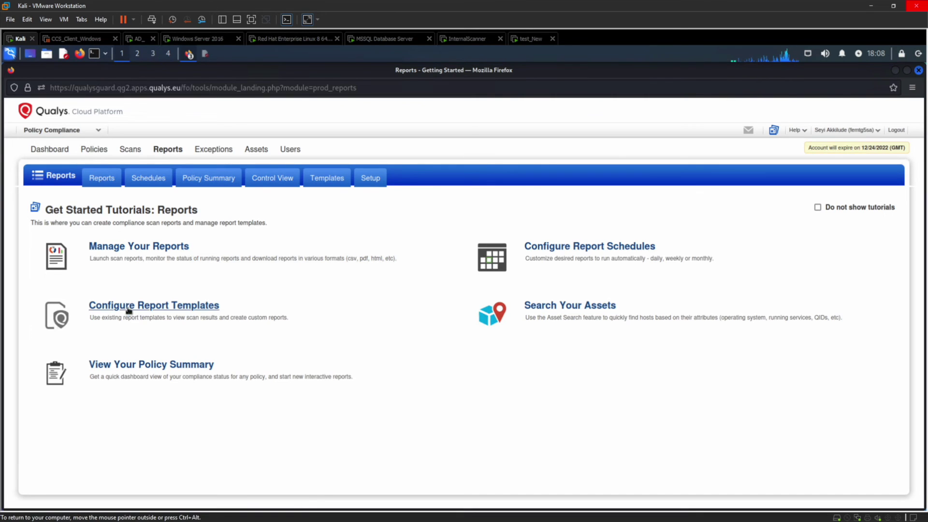
left_click(140, 368)
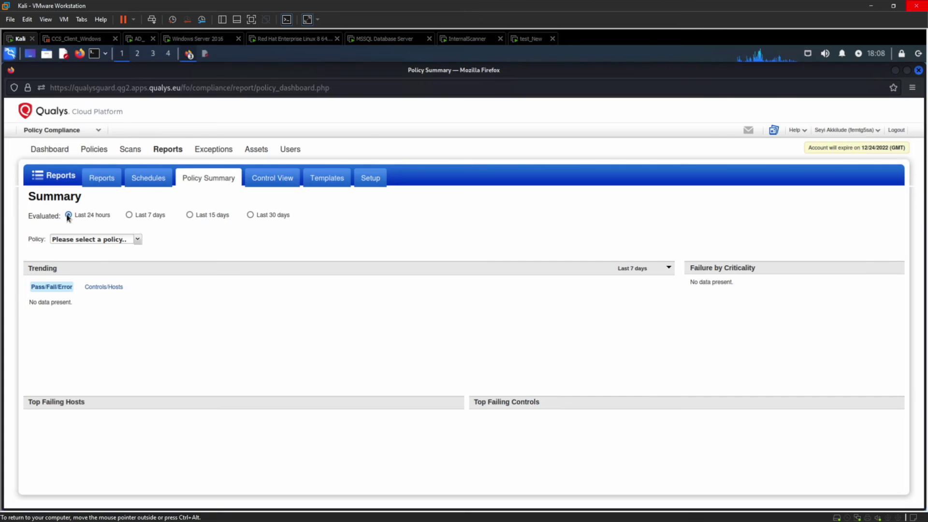
Step: Summarize the CIS Windows 2016 policy (362 pass, 796 fail) and briefly check a top failing host's report
left_click(138, 239)
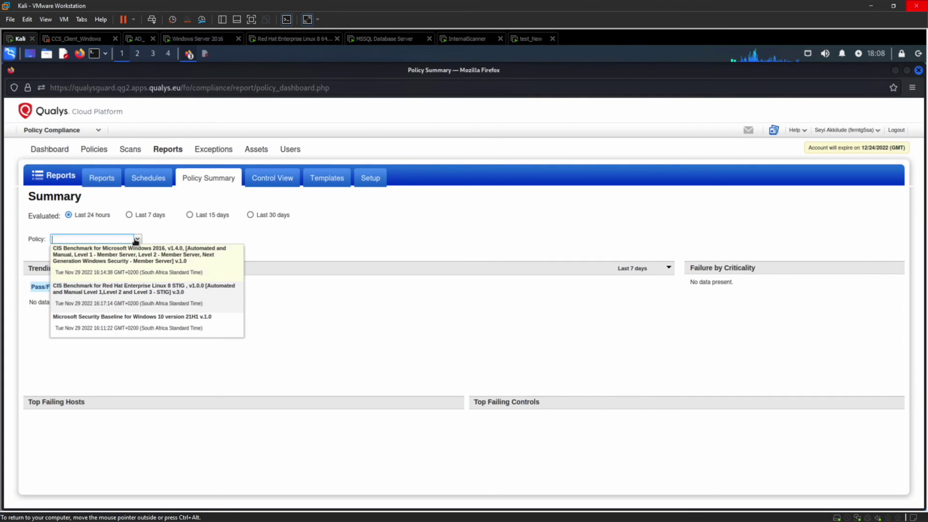
left_click(143, 262)
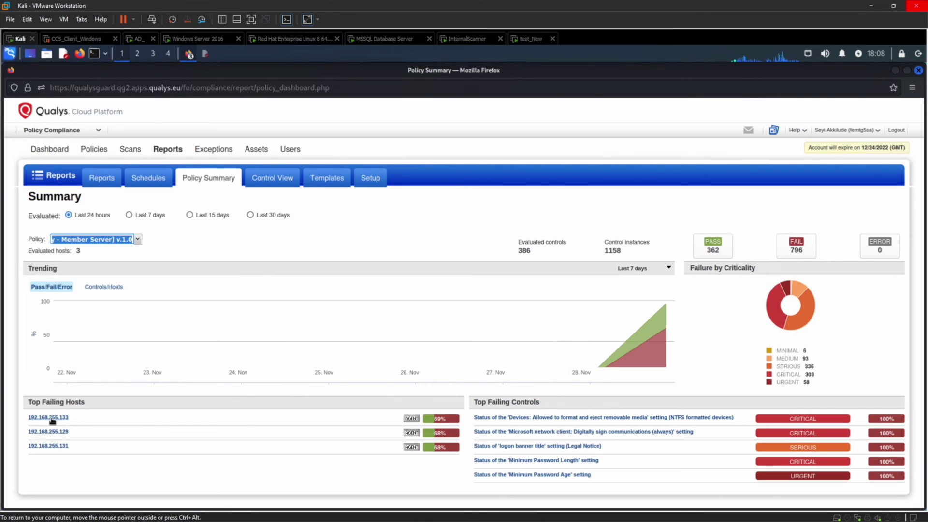
left_click(43, 446)
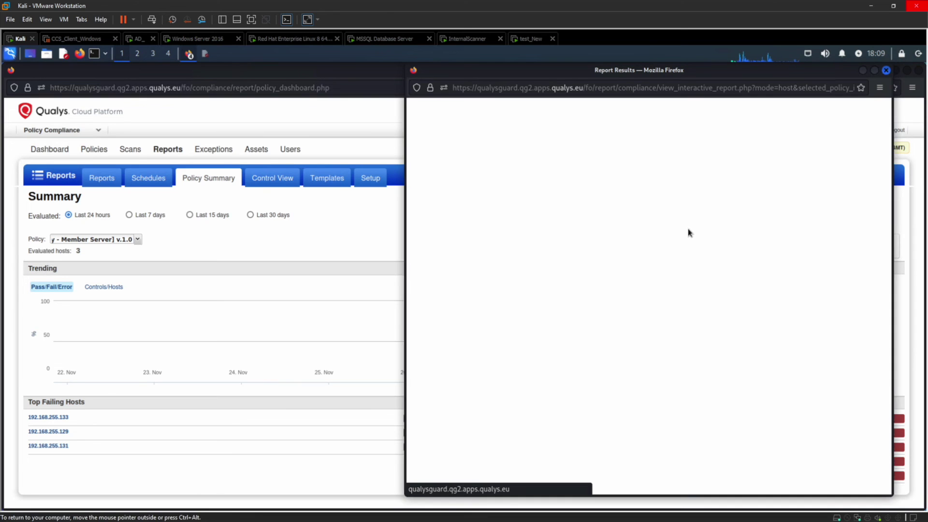
left_click(214, 246)
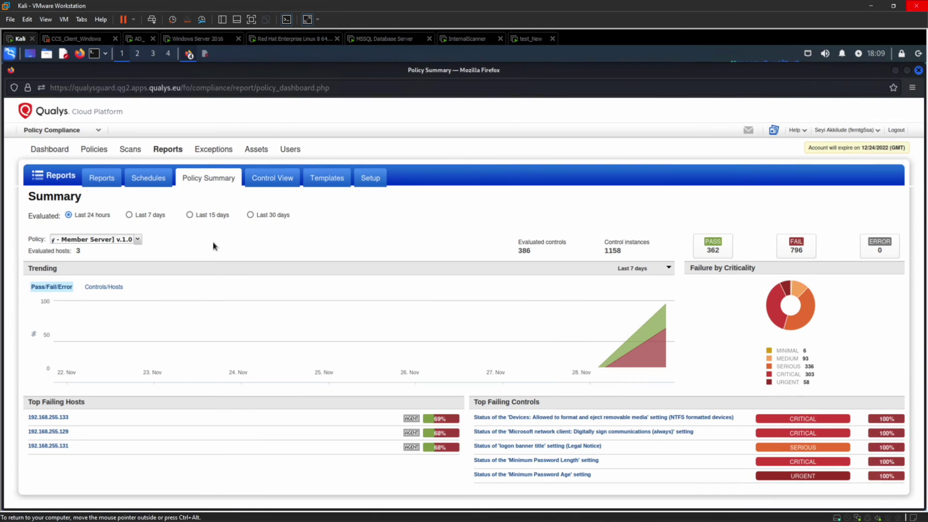
Step: In Control View, filter results to Red Hat Enterprise Linux 8.7 hosts
left_click(273, 181)
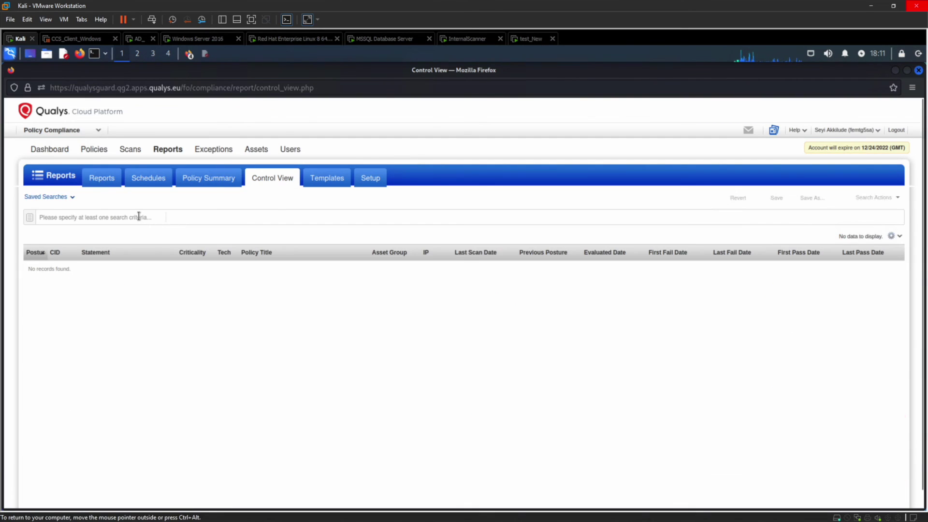
left_click(139, 216)
type("host")
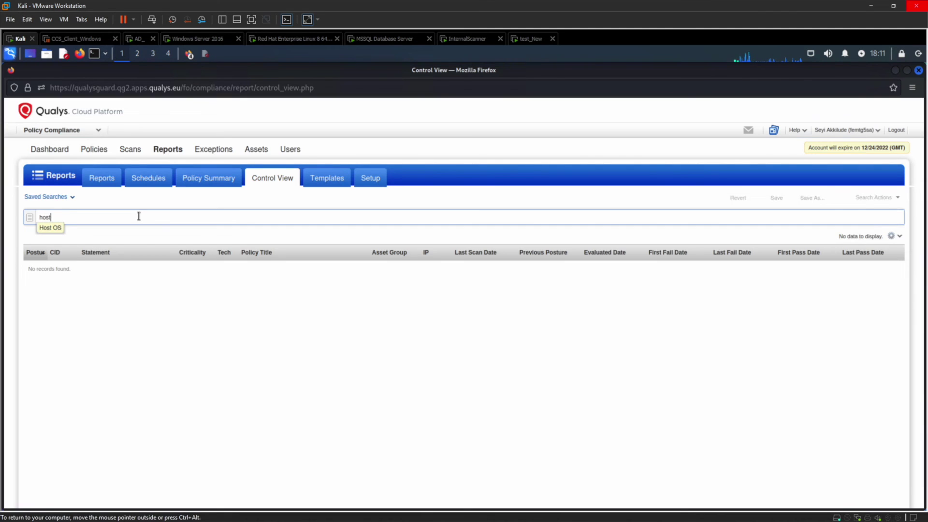
left_click(46, 230)
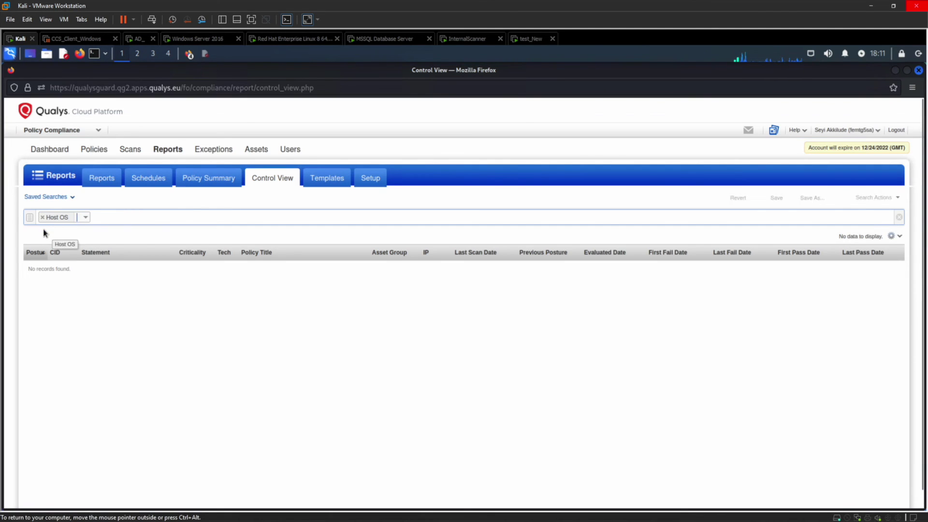
left_click(85, 217)
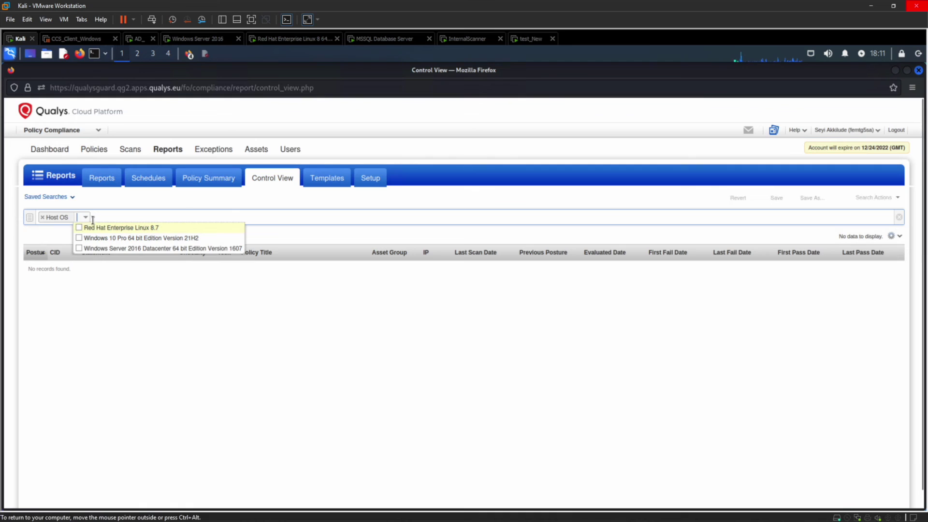
left_click(99, 227)
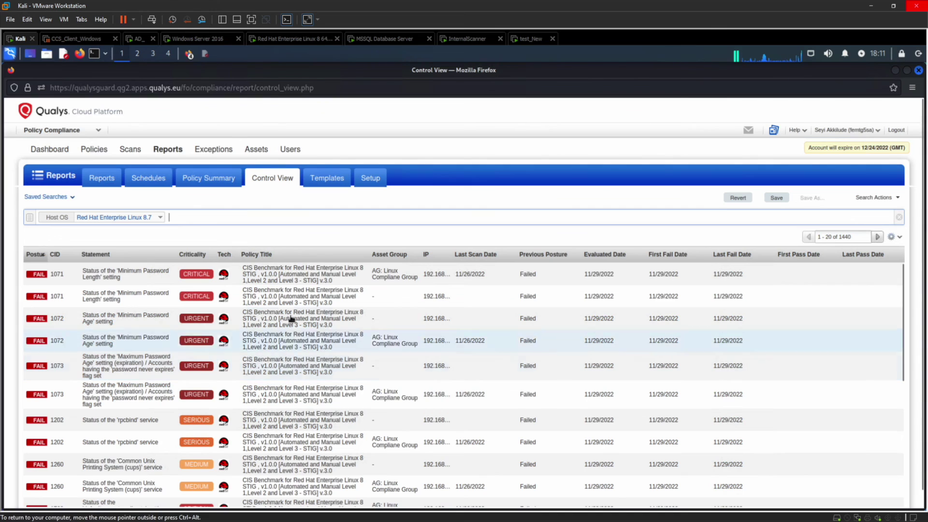
Step: Add a Posture filter limited to Pass, leaving 716 passing control results
left_click(207, 216)
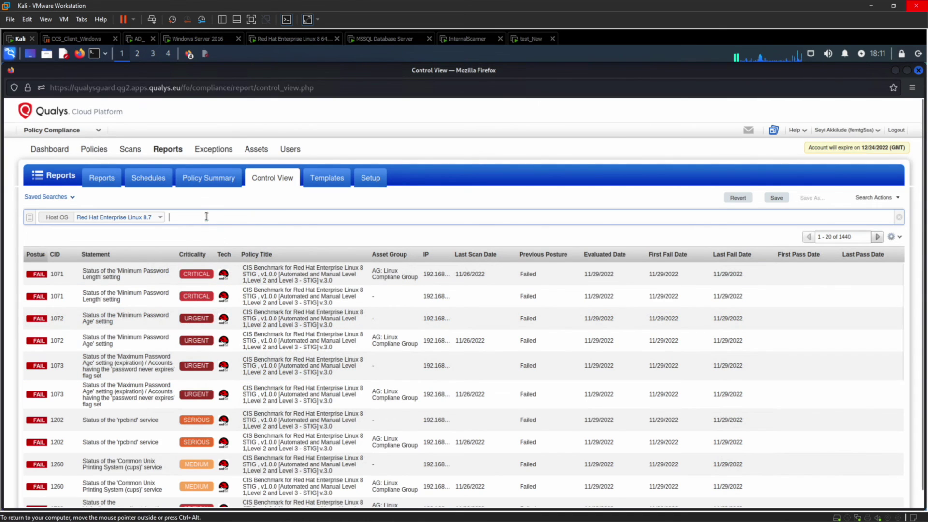
type("post")
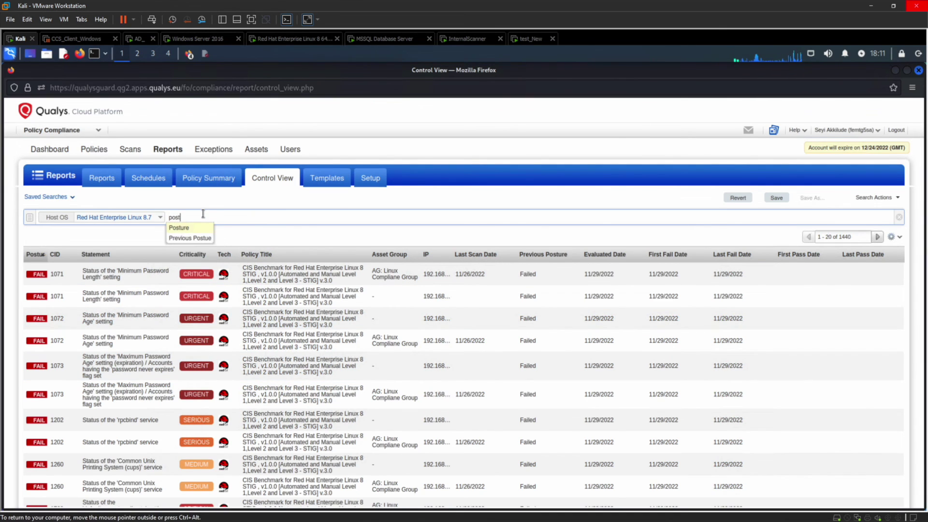
left_click(183, 230)
left_click(213, 217)
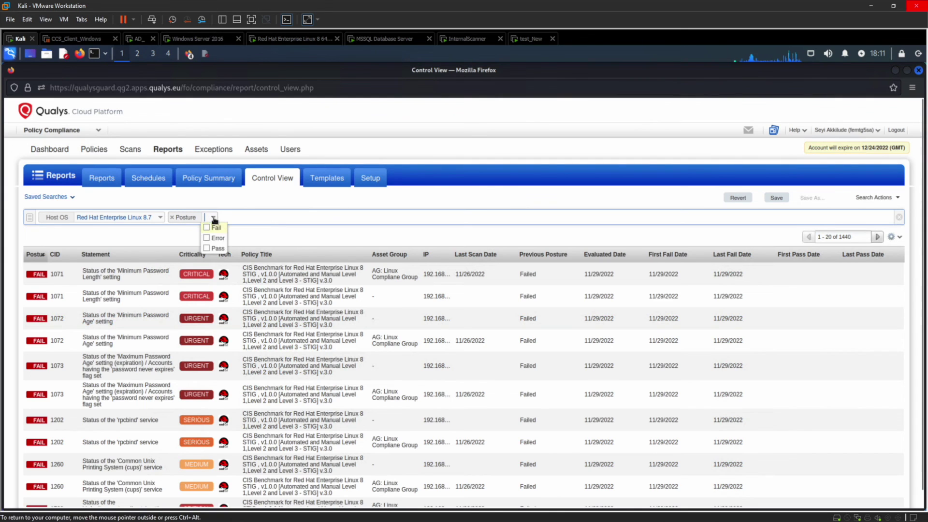
left_click(207, 249)
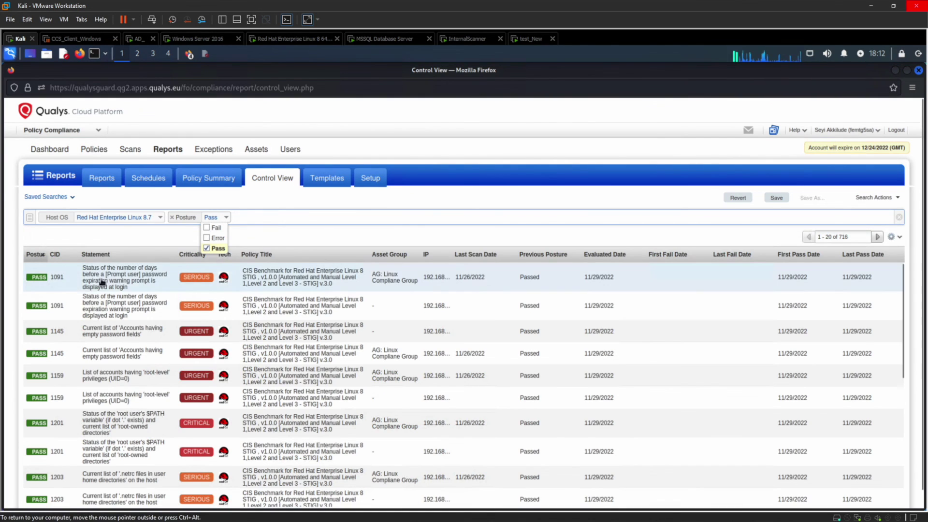
left_click(900, 238)
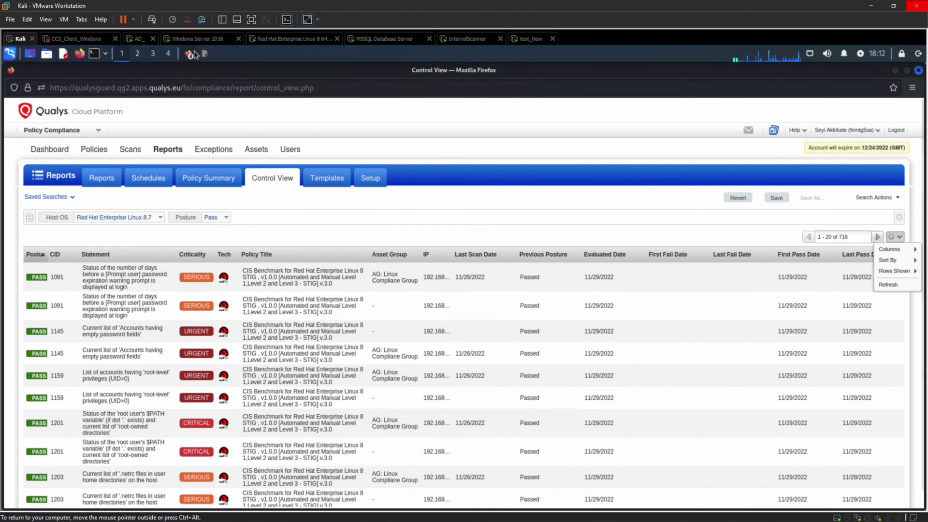
Step: Bring the host compliance report forward and scroll to its failed controls
mouse_move(192, 56)
left_click(195, 71)
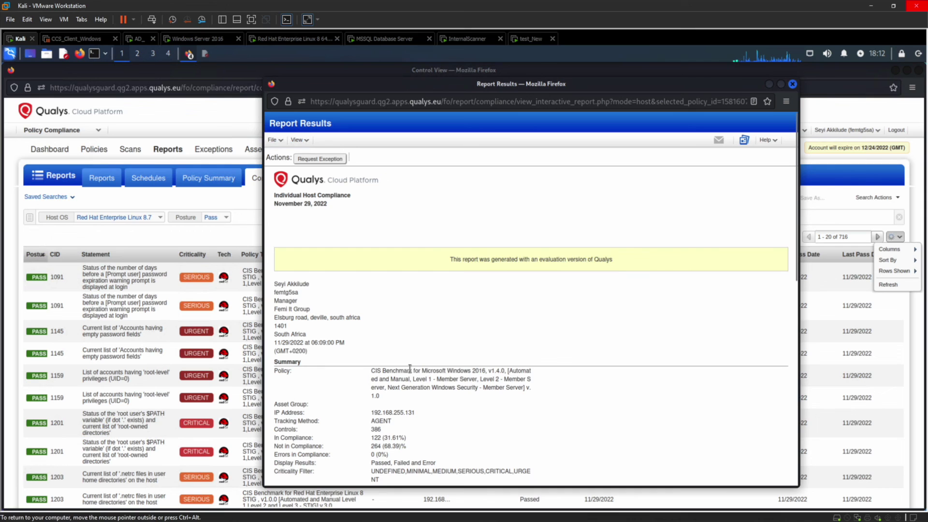
scroll(450, 390, "down", 2)
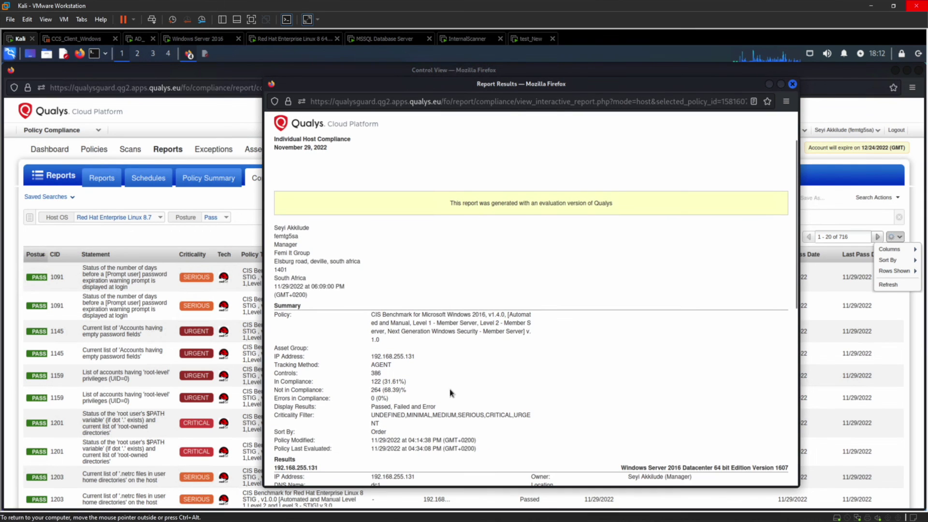
scroll(450, 393, "down", 2)
scroll(450, 390, "down", 4)
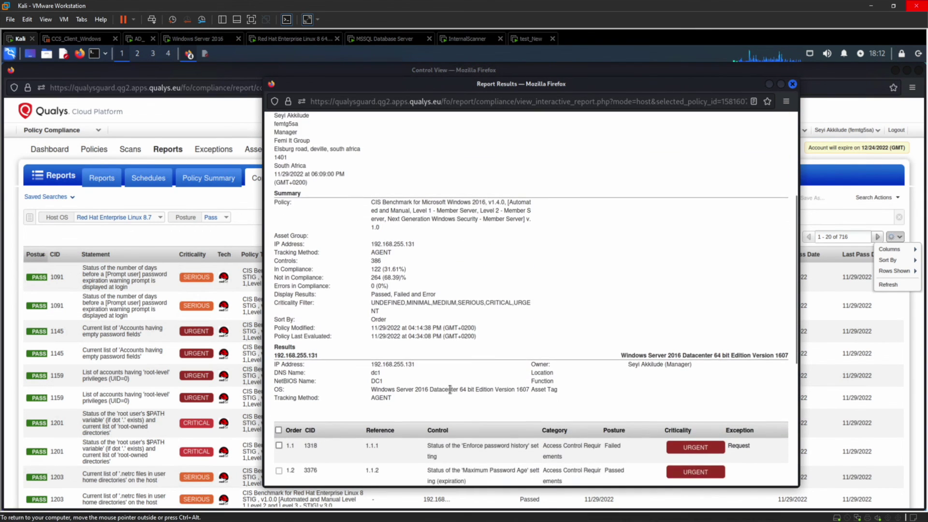
scroll(450, 391, "down", 2)
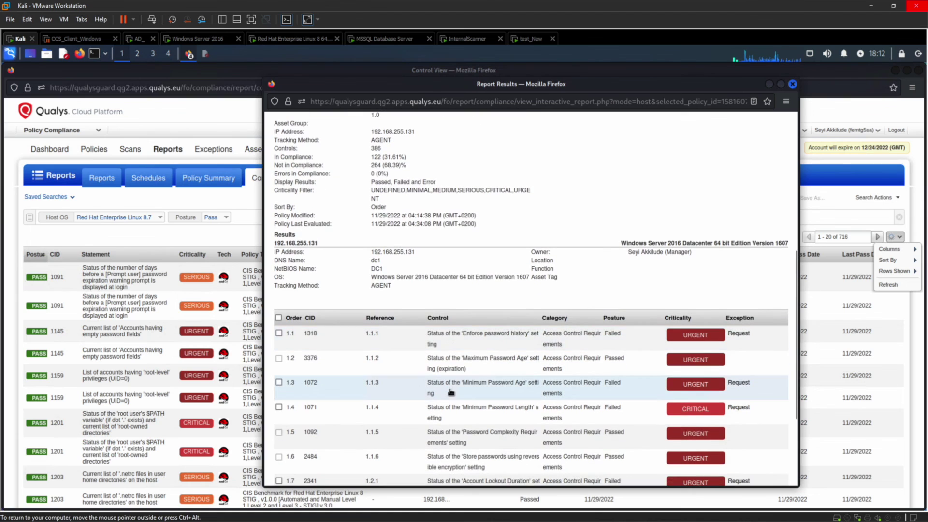
scroll(451, 392, "down", 2)
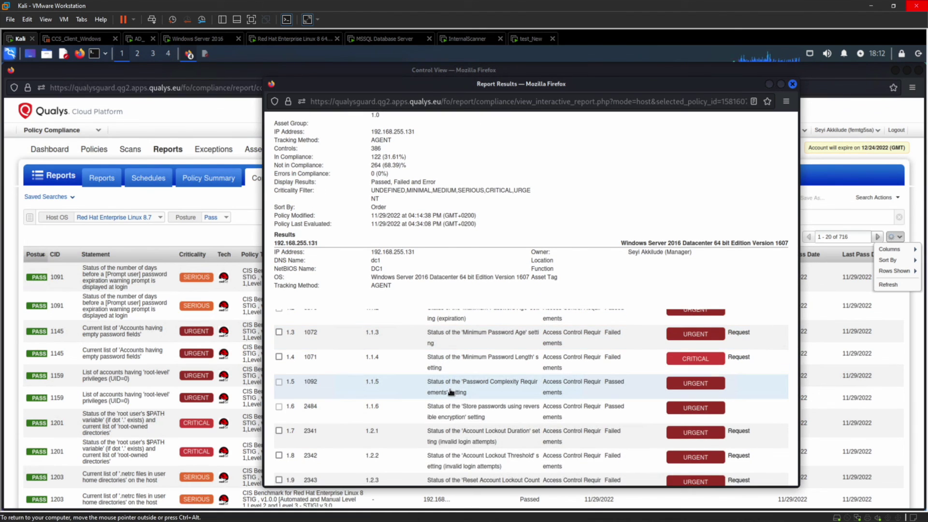
scroll(451, 392, "up", 2)
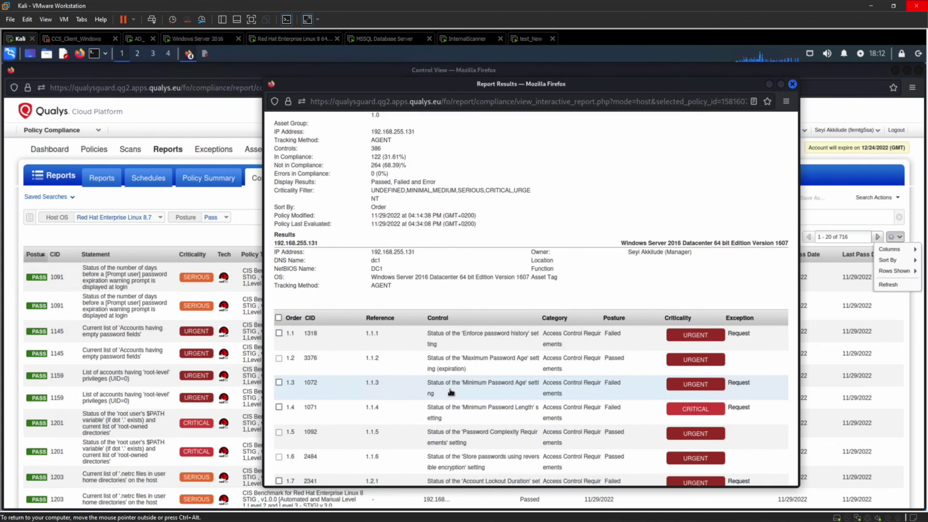
Step: Tick the failed Enforce password history and Minimum Password Age controls and request exceptions
left_click(280, 334)
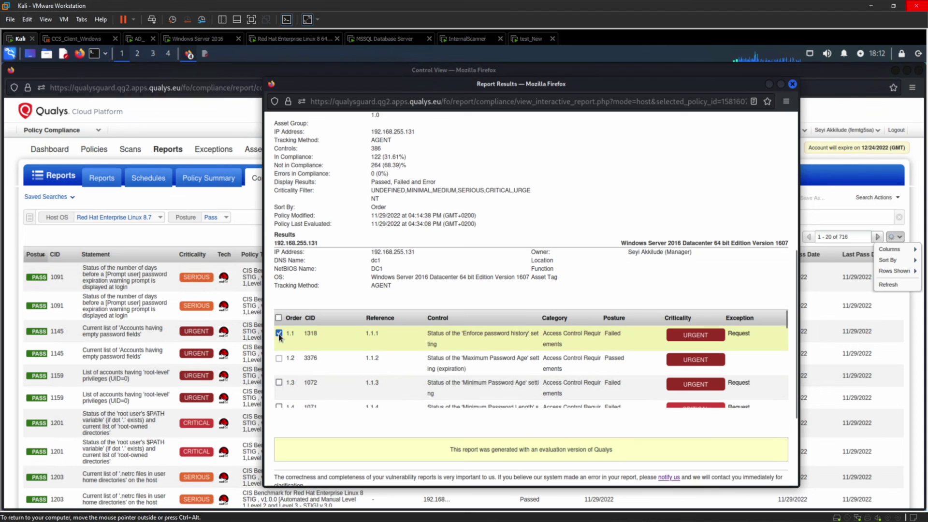
left_click(278, 383)
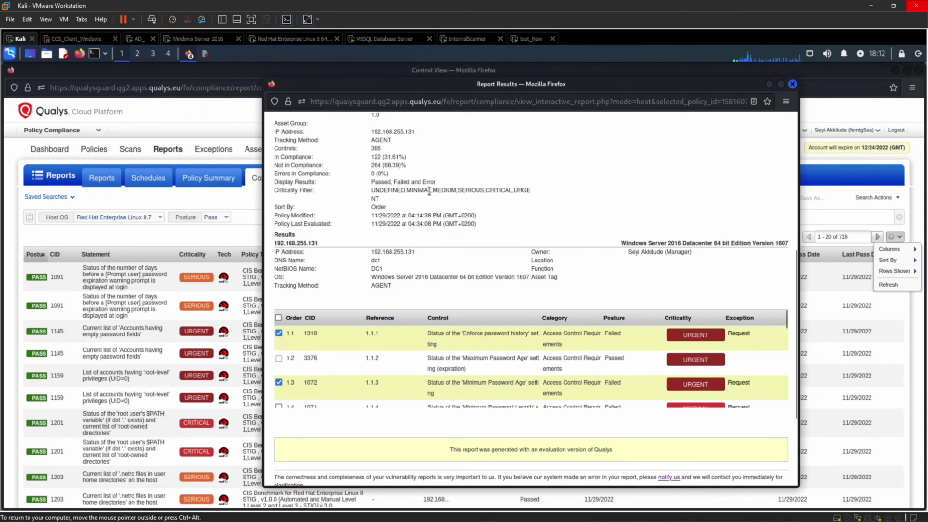
scroll(429, 191, "up", 6)
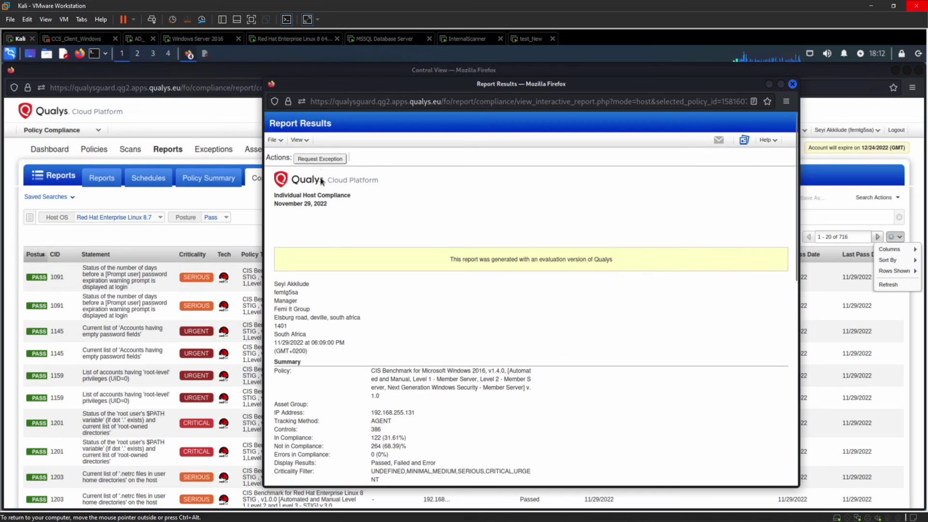
left_click(322, 160)
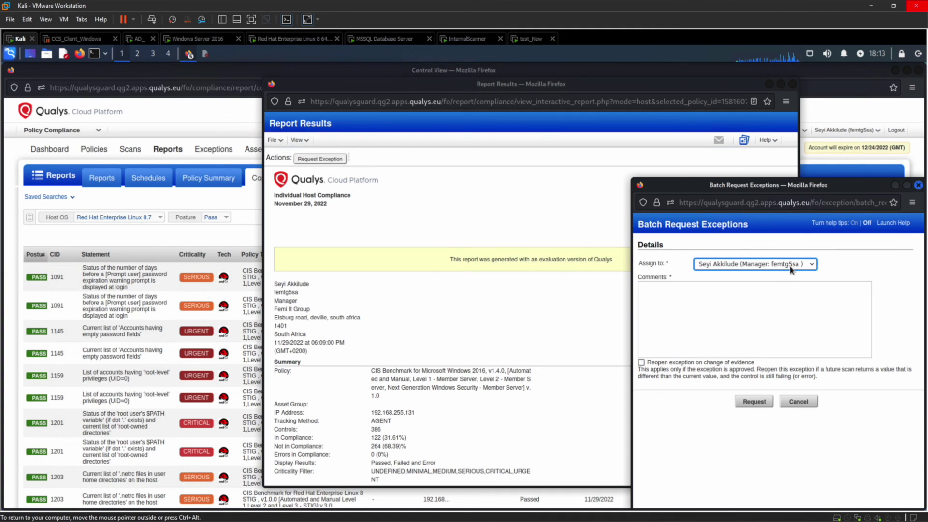
Step: Submit the exception request with the comment 'Please allow exceptions' and dismiss the confirmation
left_click(692, 298)
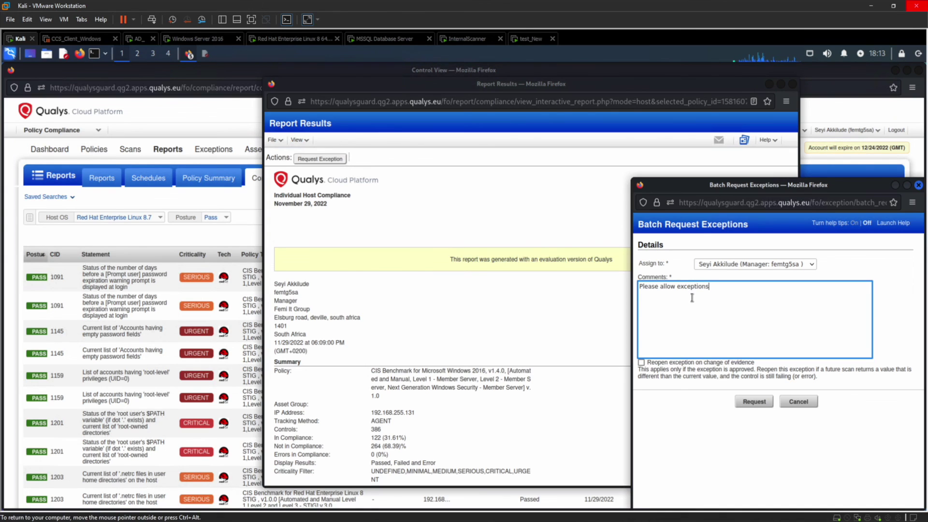
left_click(756, 403)
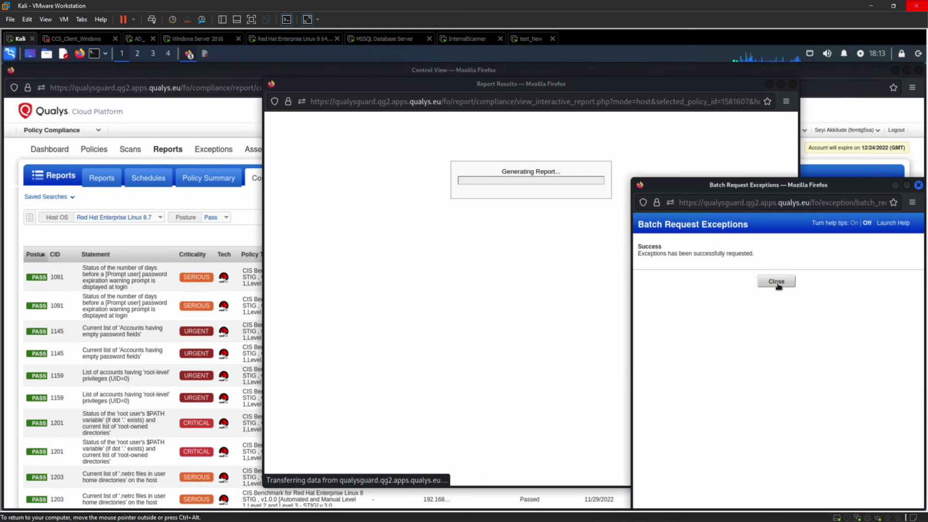
left_click(776, 282)
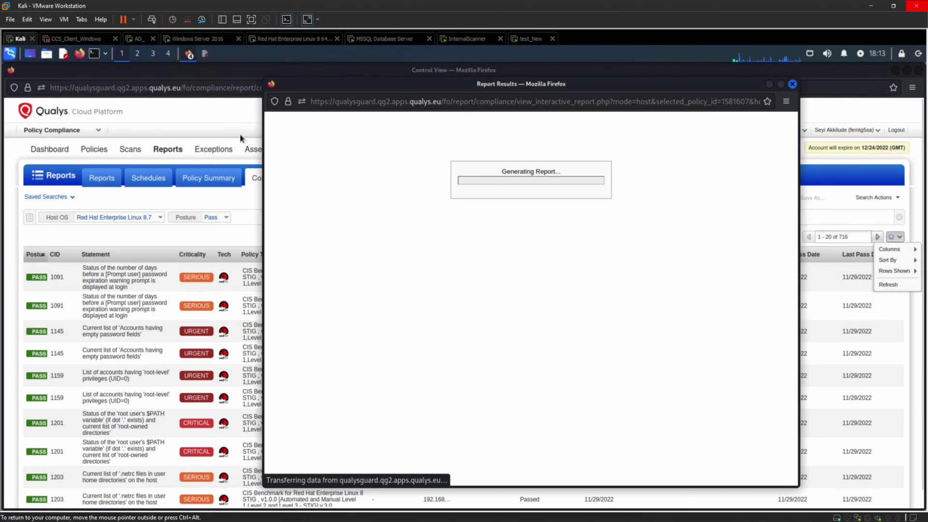
Step: Open exception 9 (Enforce password history, CID 1318) from Manage Your Exceptions for editing
left_click(212, 150)
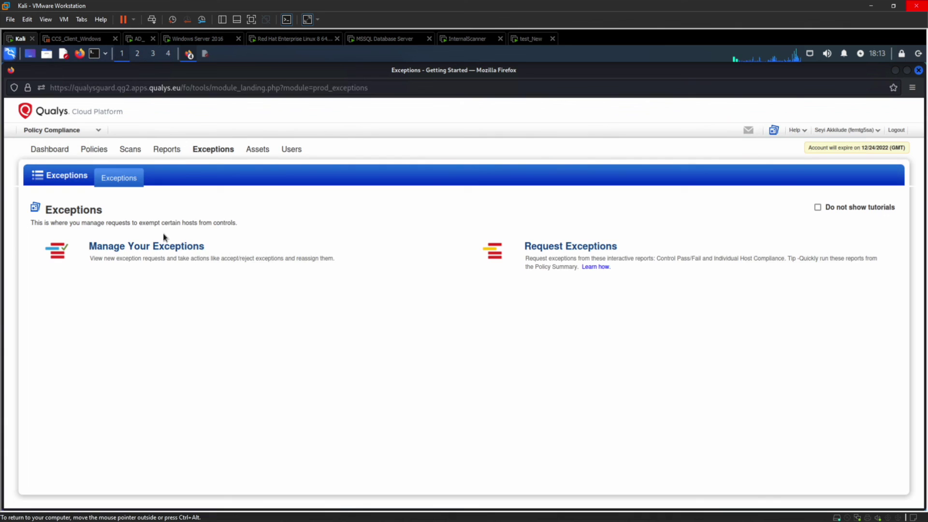
left_click(156, 249)
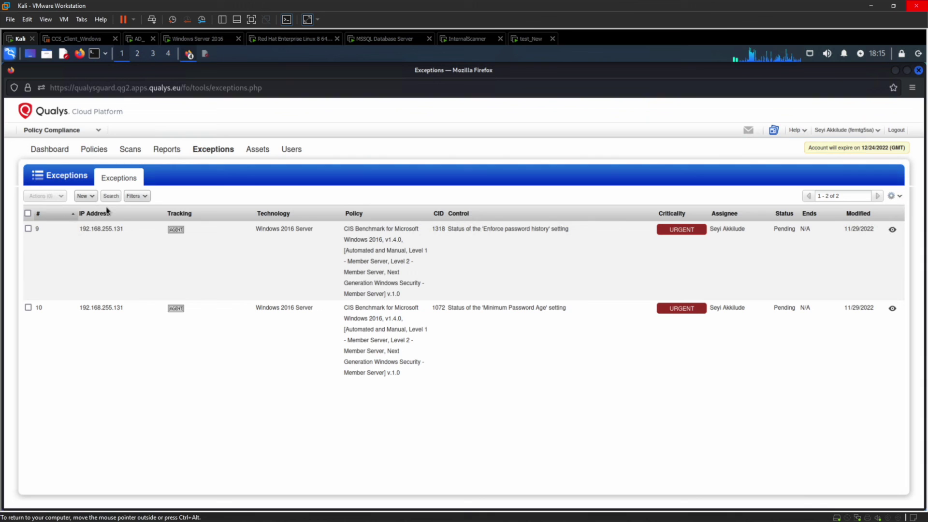
left_click(28, 229)
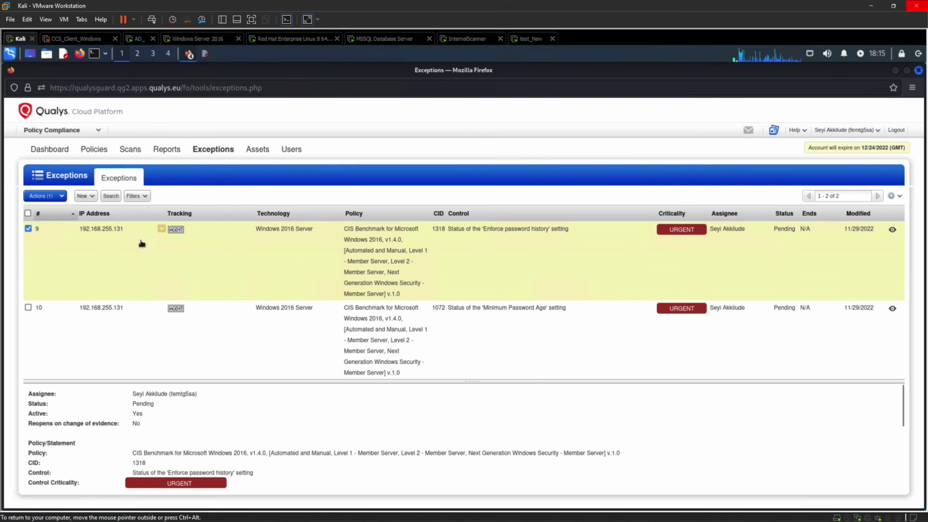
left_click(163, 229)
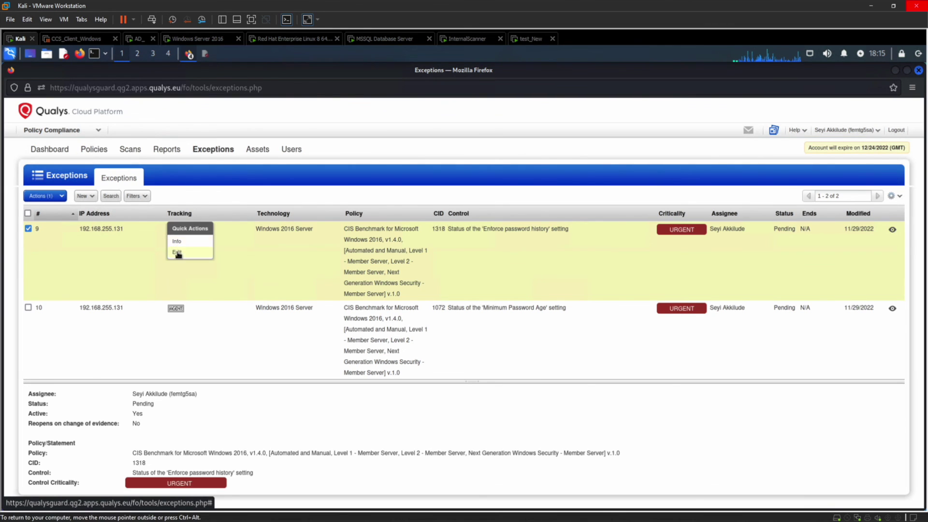
left_click(177, 242)
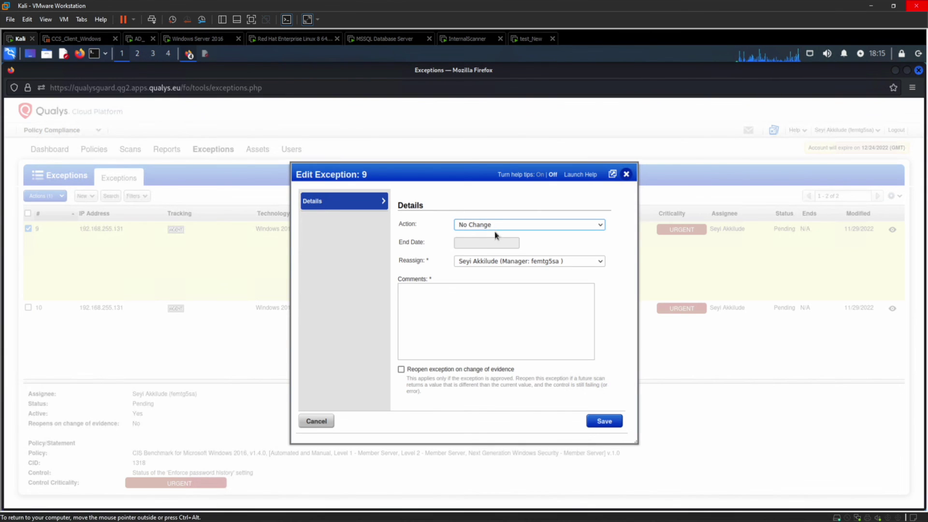
Step: Approve exception 9 with a comment, end date 11/30/2022, and reopening on evidence change
left_click(521, 232)
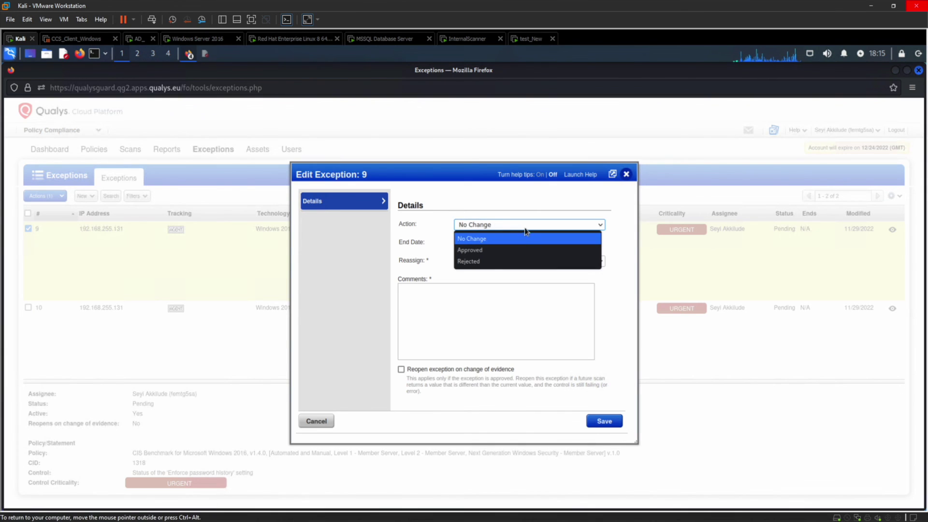
left_click(503, 247)
left_click(444, 303)
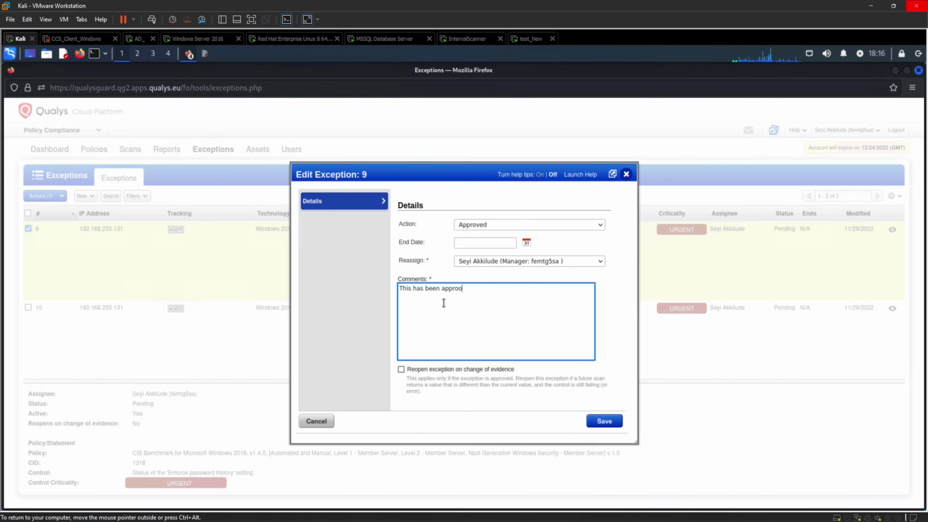
left_click(476, 245)
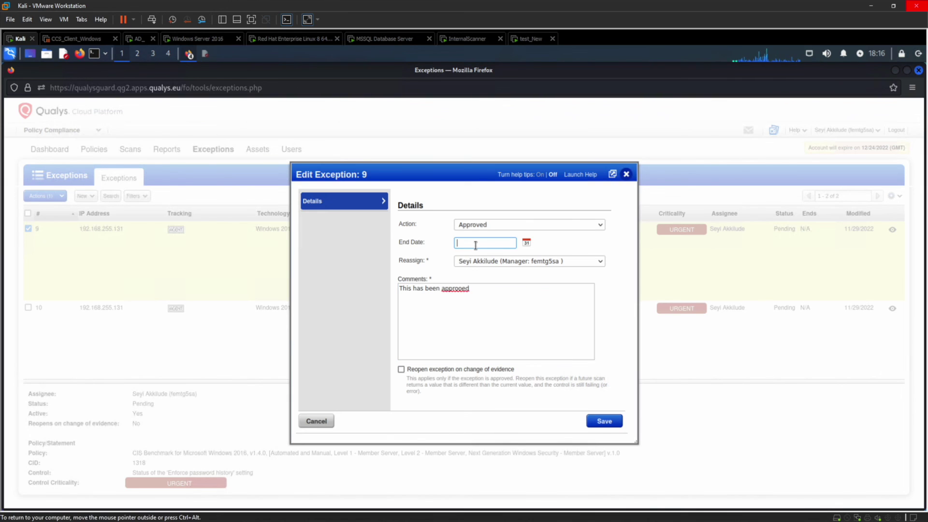
left_click(526, 243)
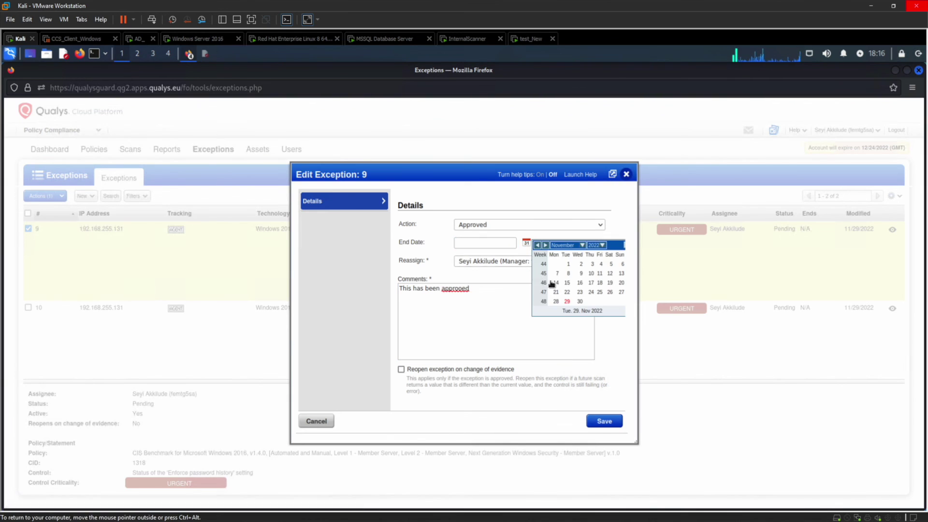
left_click(580, 302)
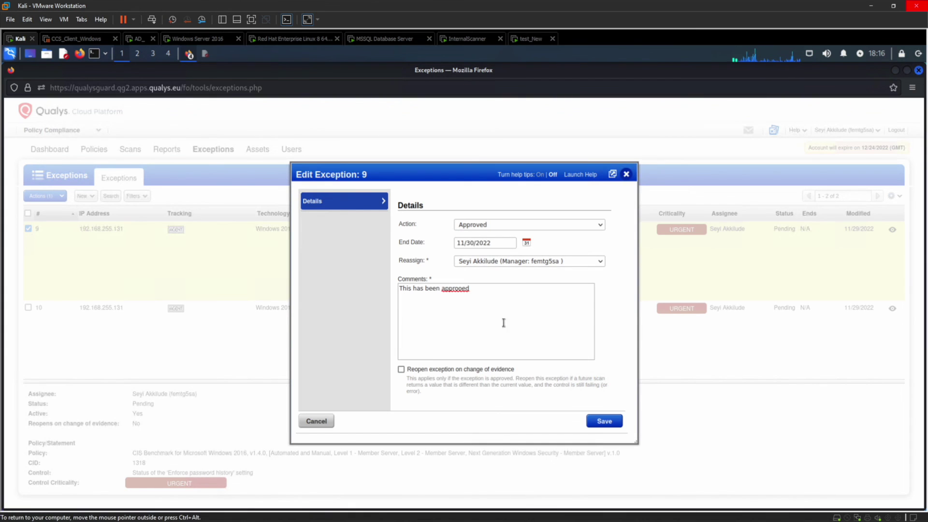
left_click(401, 370)
left_click(460, 287)
type("v")
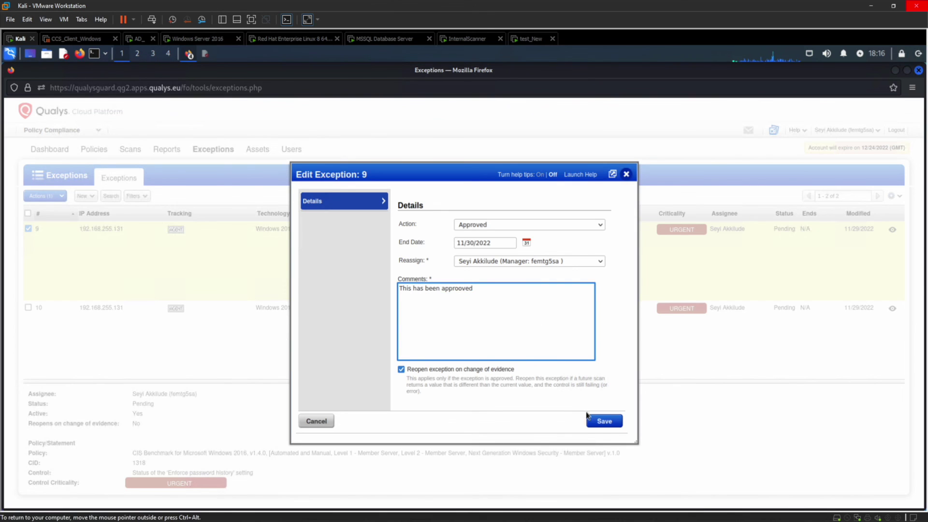
left_click(598, 422)
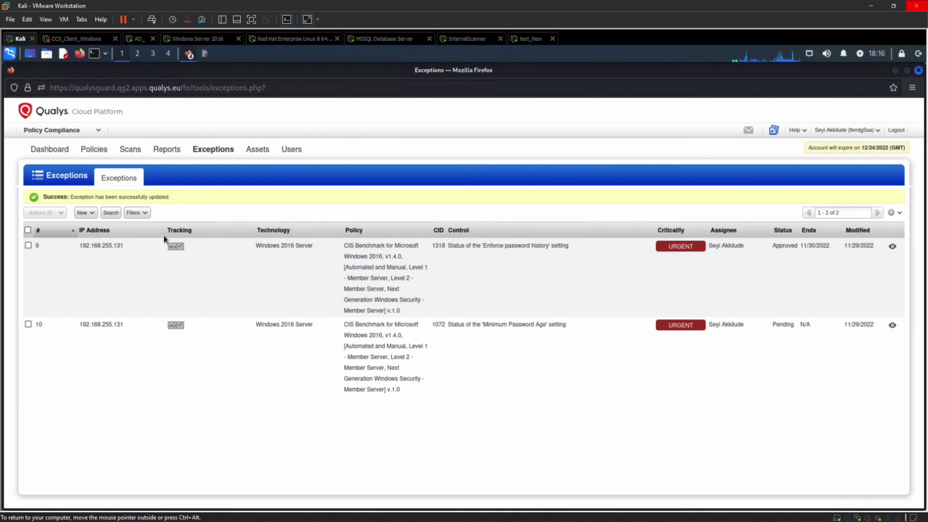
Step: Return to the compliance Dashboard by way of the Reports tab
left_click(166, 150)
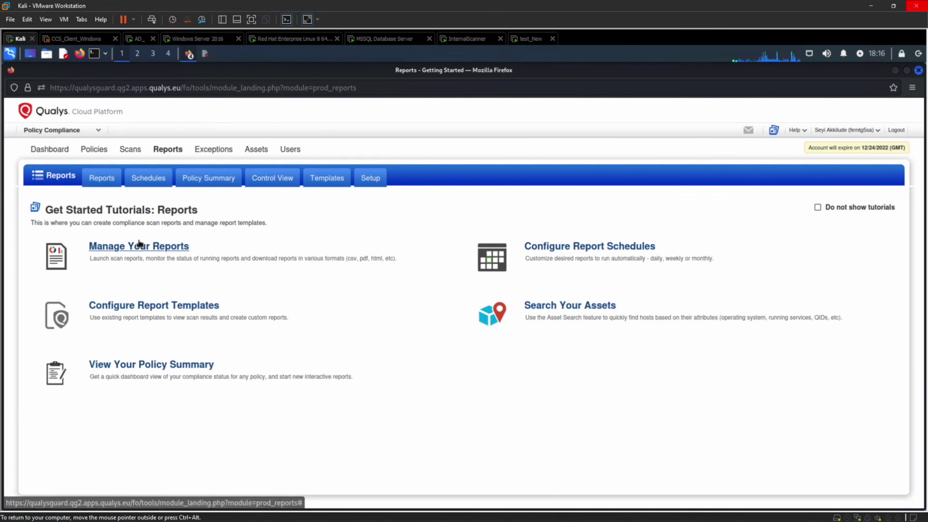
left_click(60, 154)
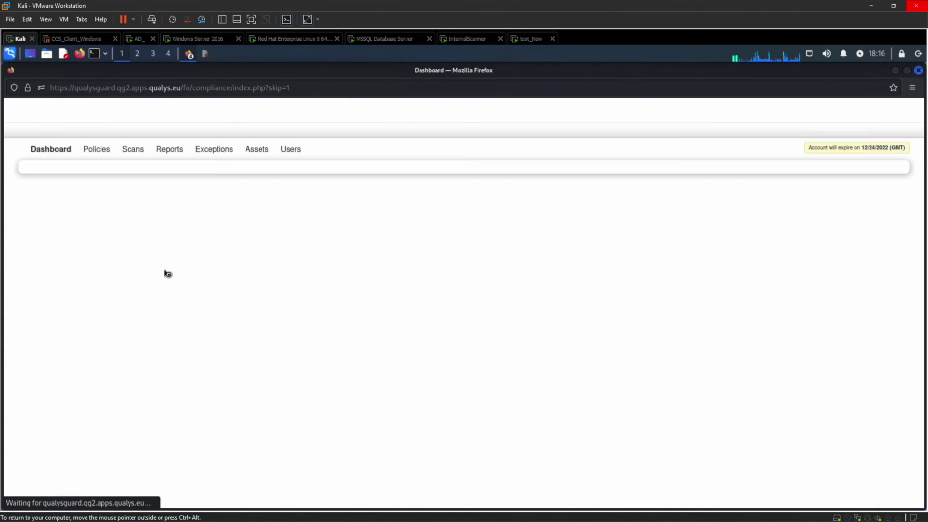